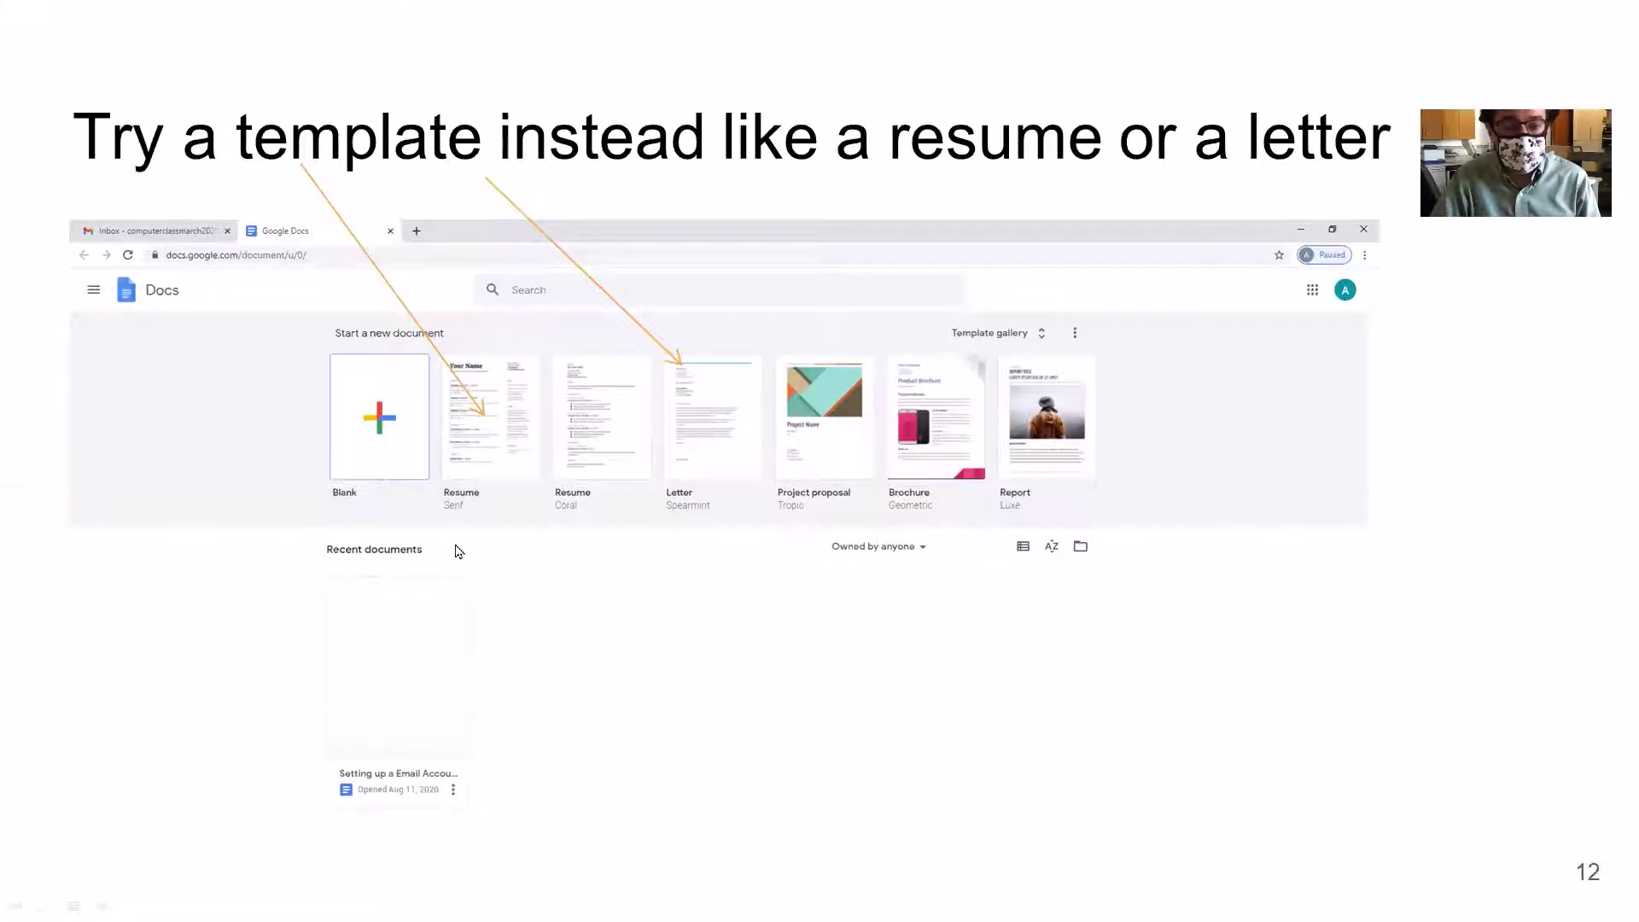
End the slide show, bring up the Gmail inbox and show Docs in the Google apps list.
{"action": "left_click", "coordinate": [431, 645]}
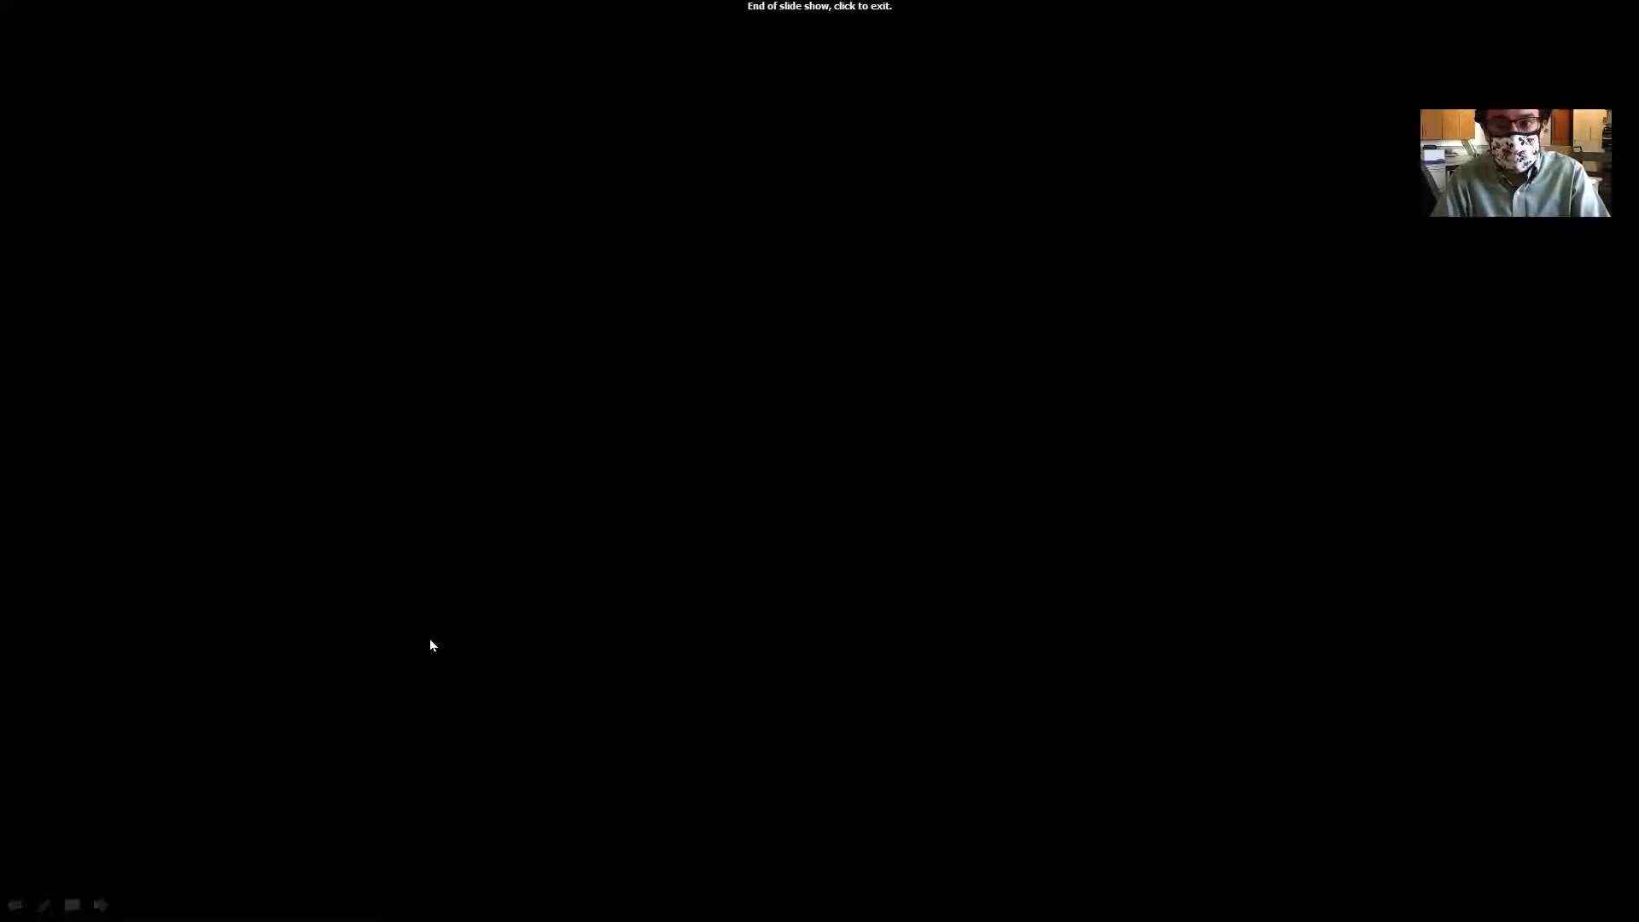
{"action": "left_click", "coordinate": [430, 644]}
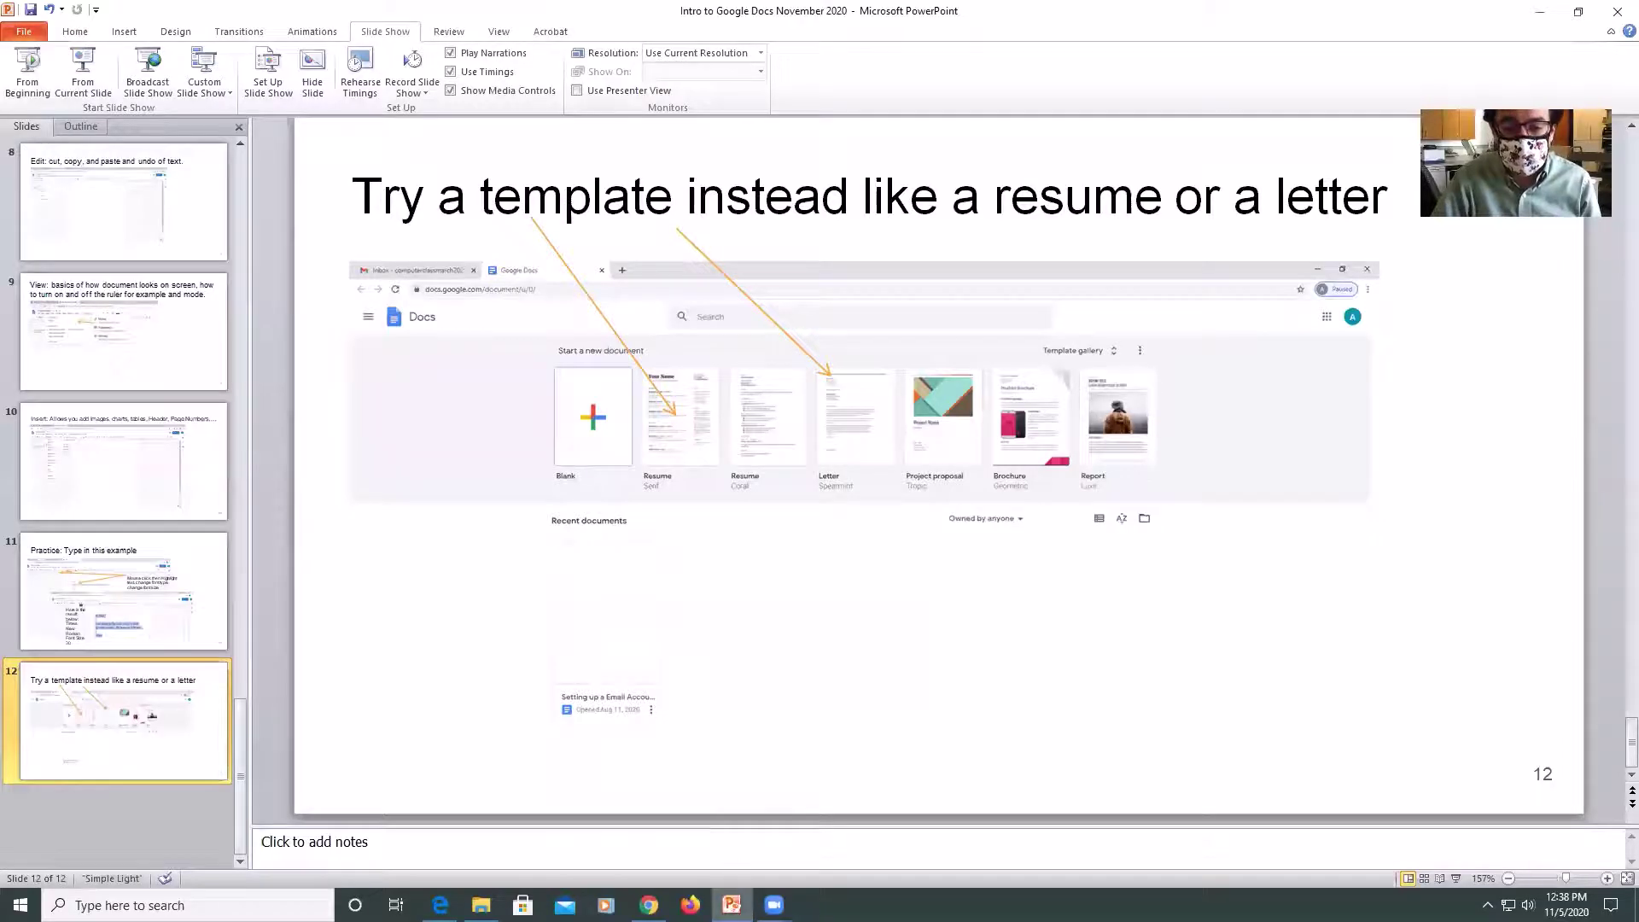
{"action": "mouse_move", "coordinate": [649, 906]}
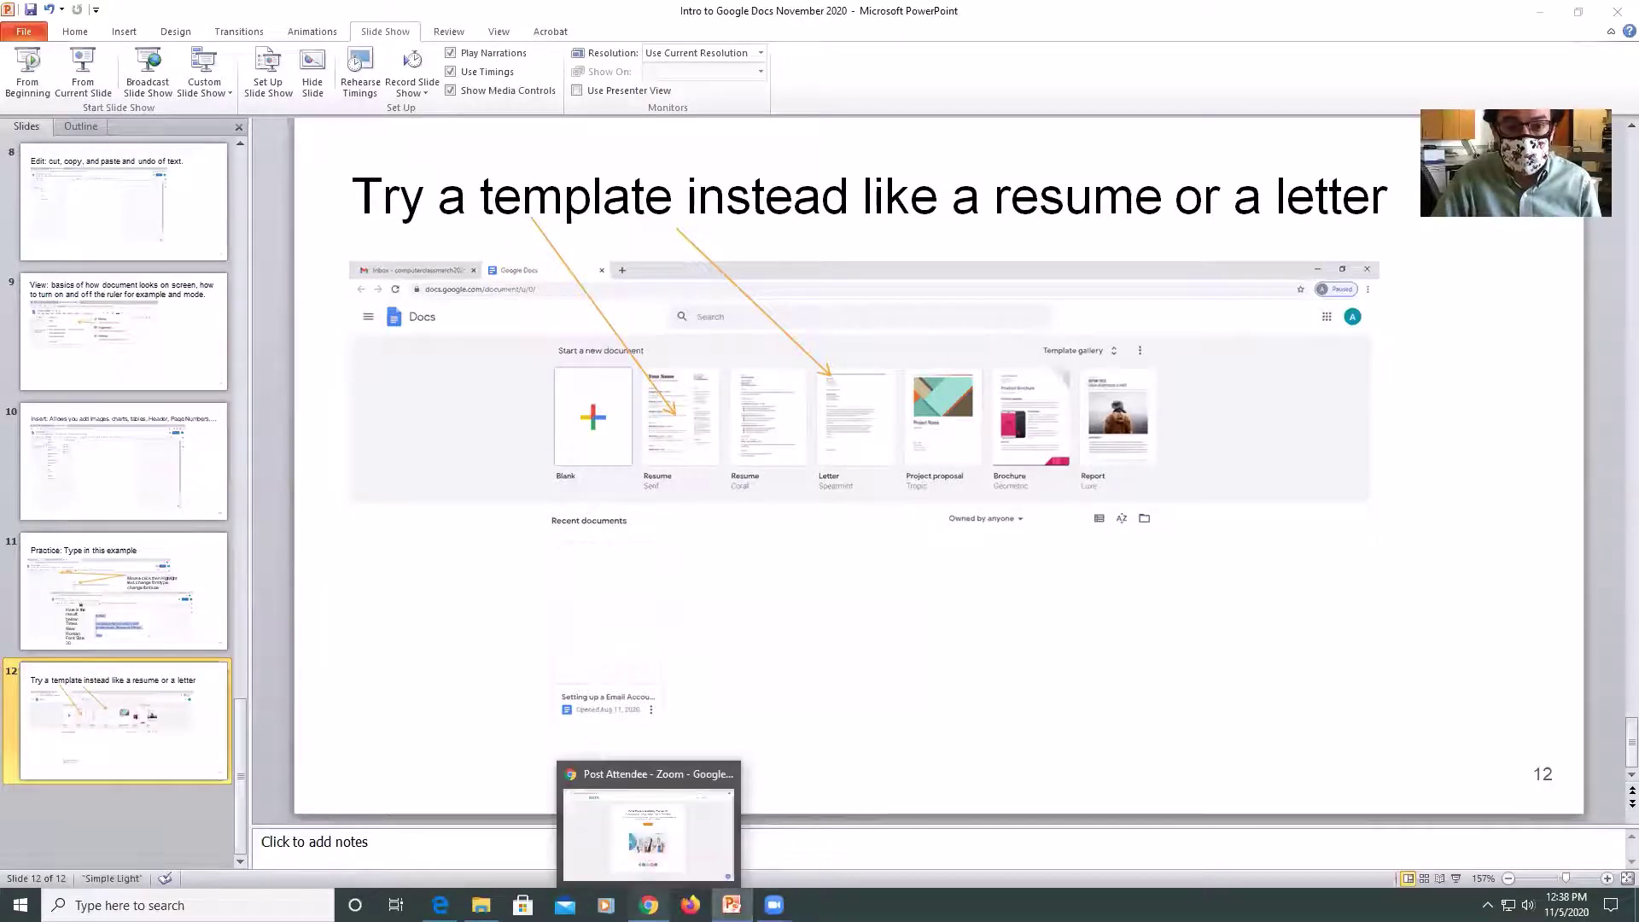
{"action": "left_click", "coordinate": [649, 820]}
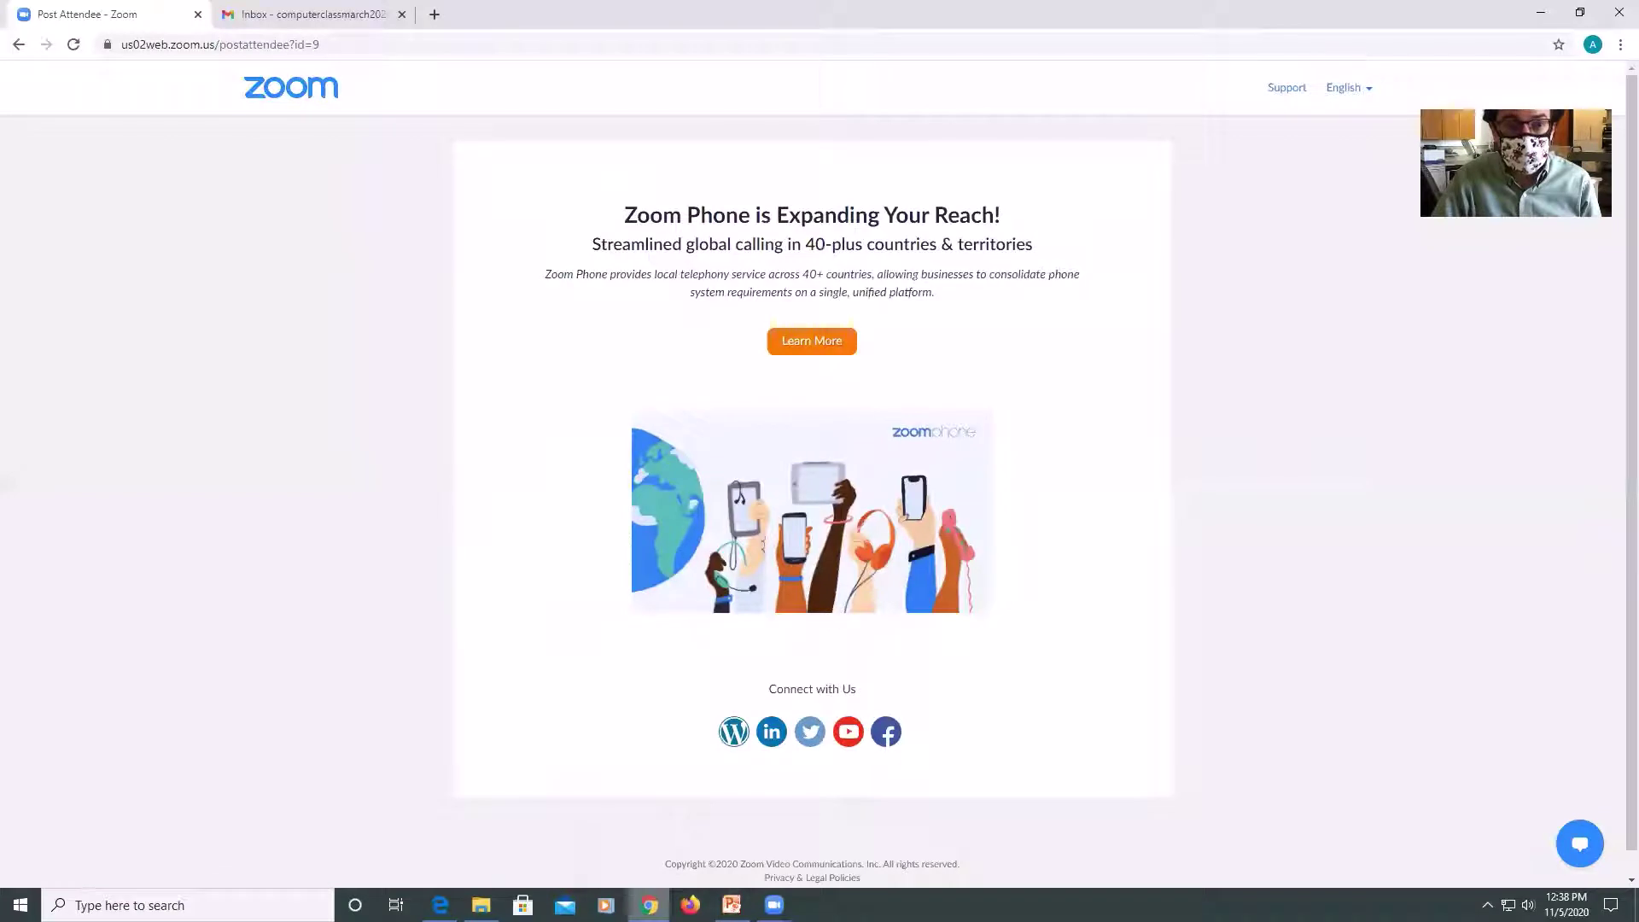
{"action": "left_click", "coordinate": [334, 27]}
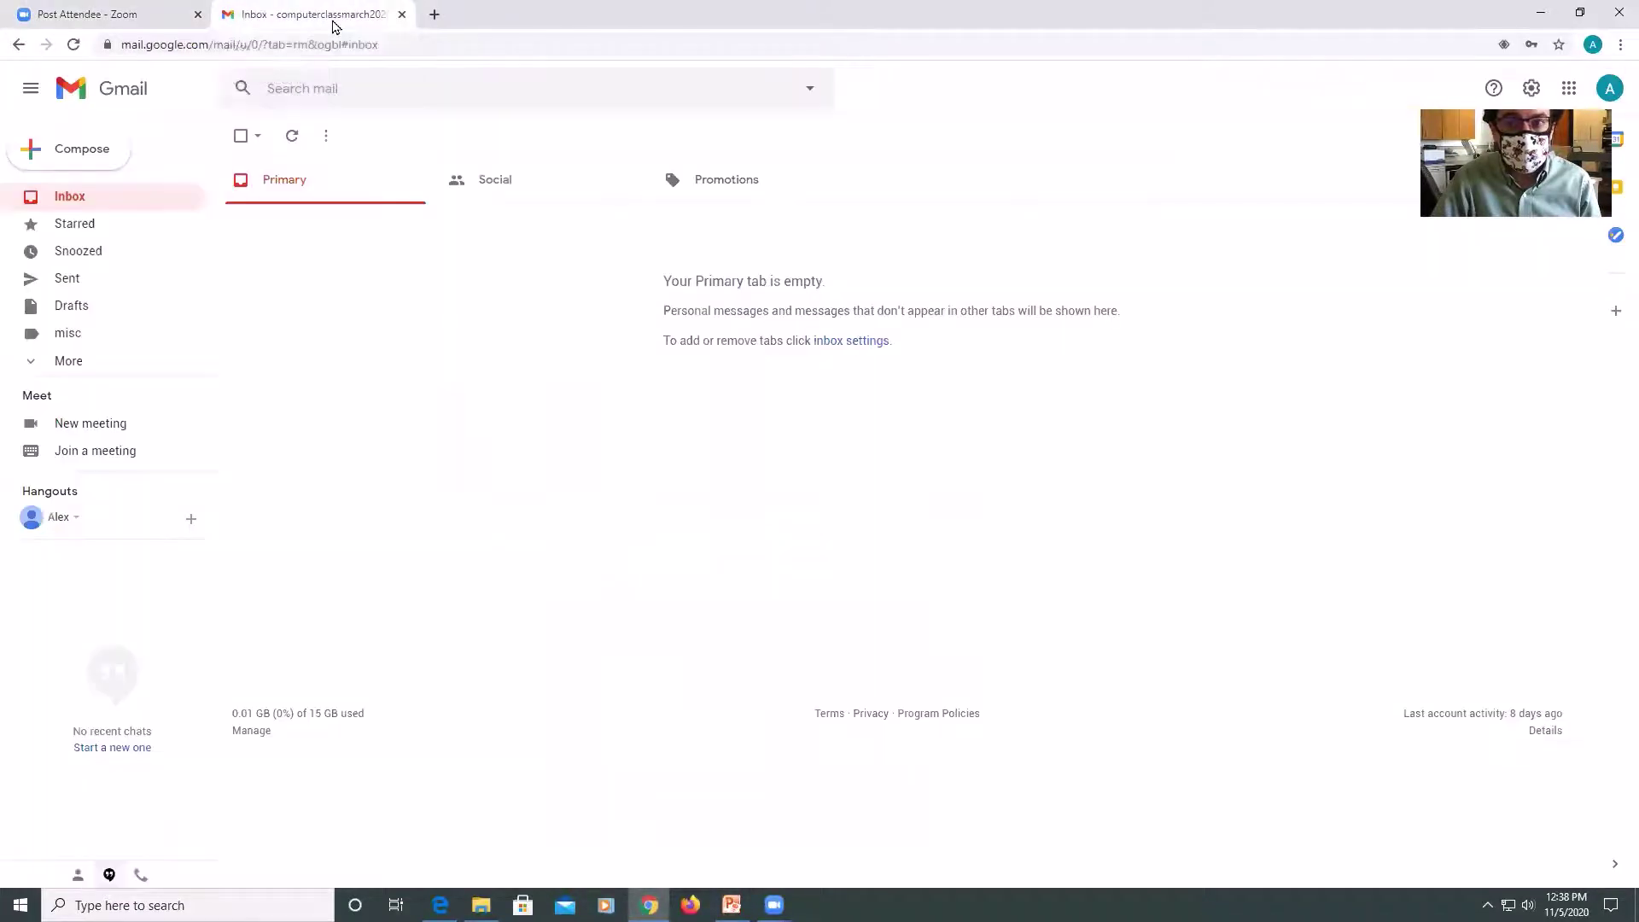
{"action": "left_click", "coordinate": [1568, 91]}
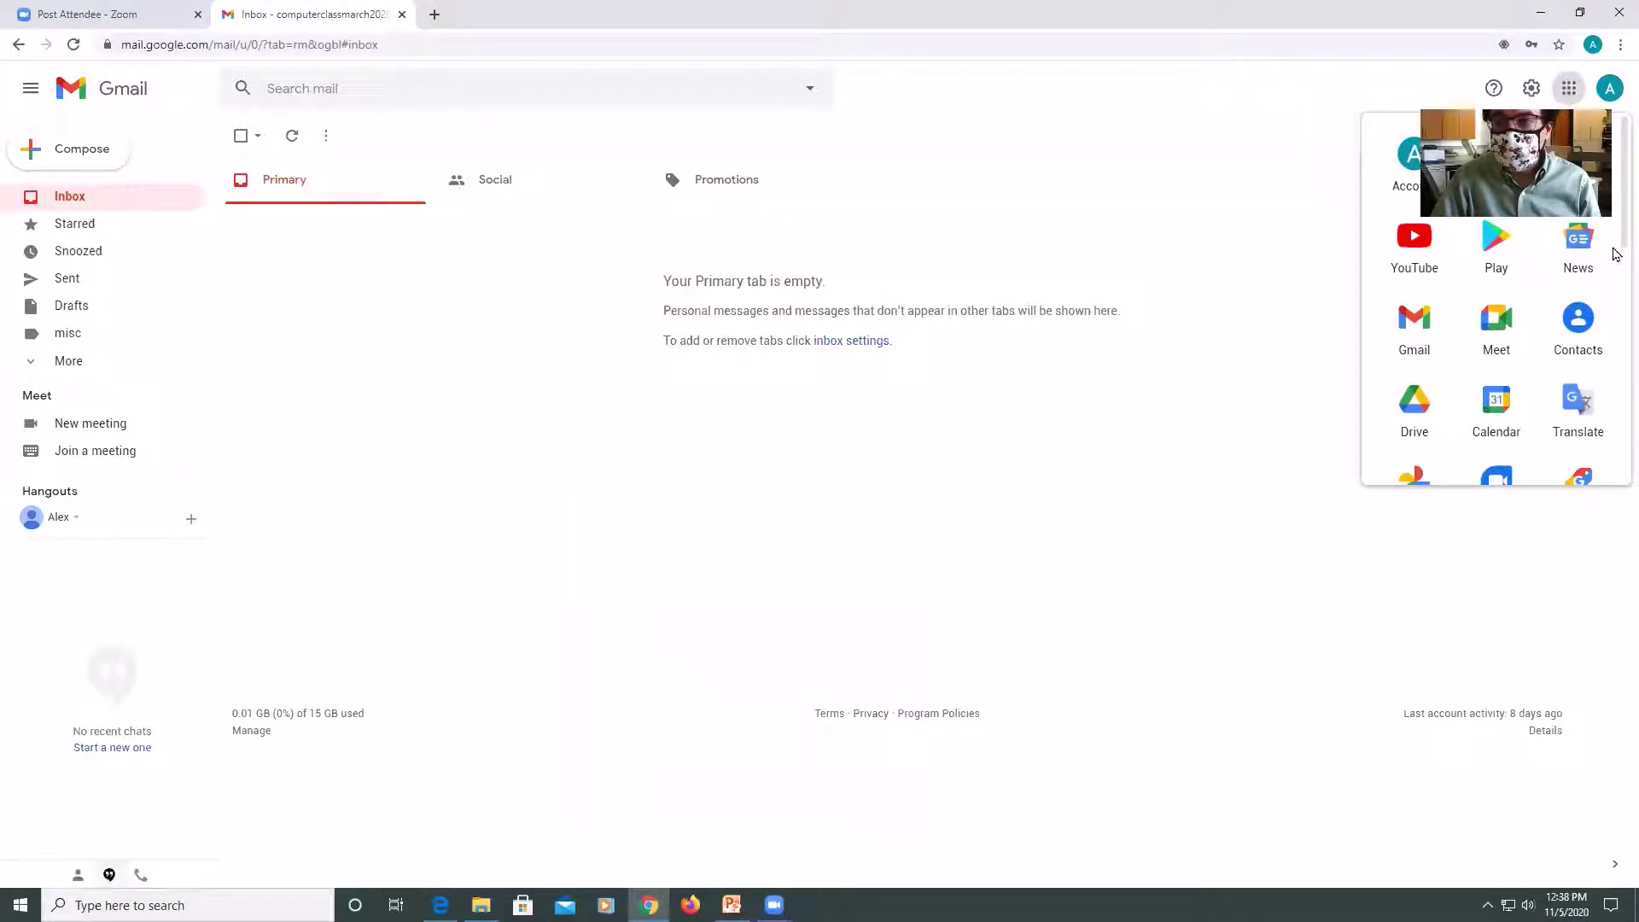
{"action": "left_click_drag", "start_coordinate": [1616, 254], "coordinate": [1611, 341]}
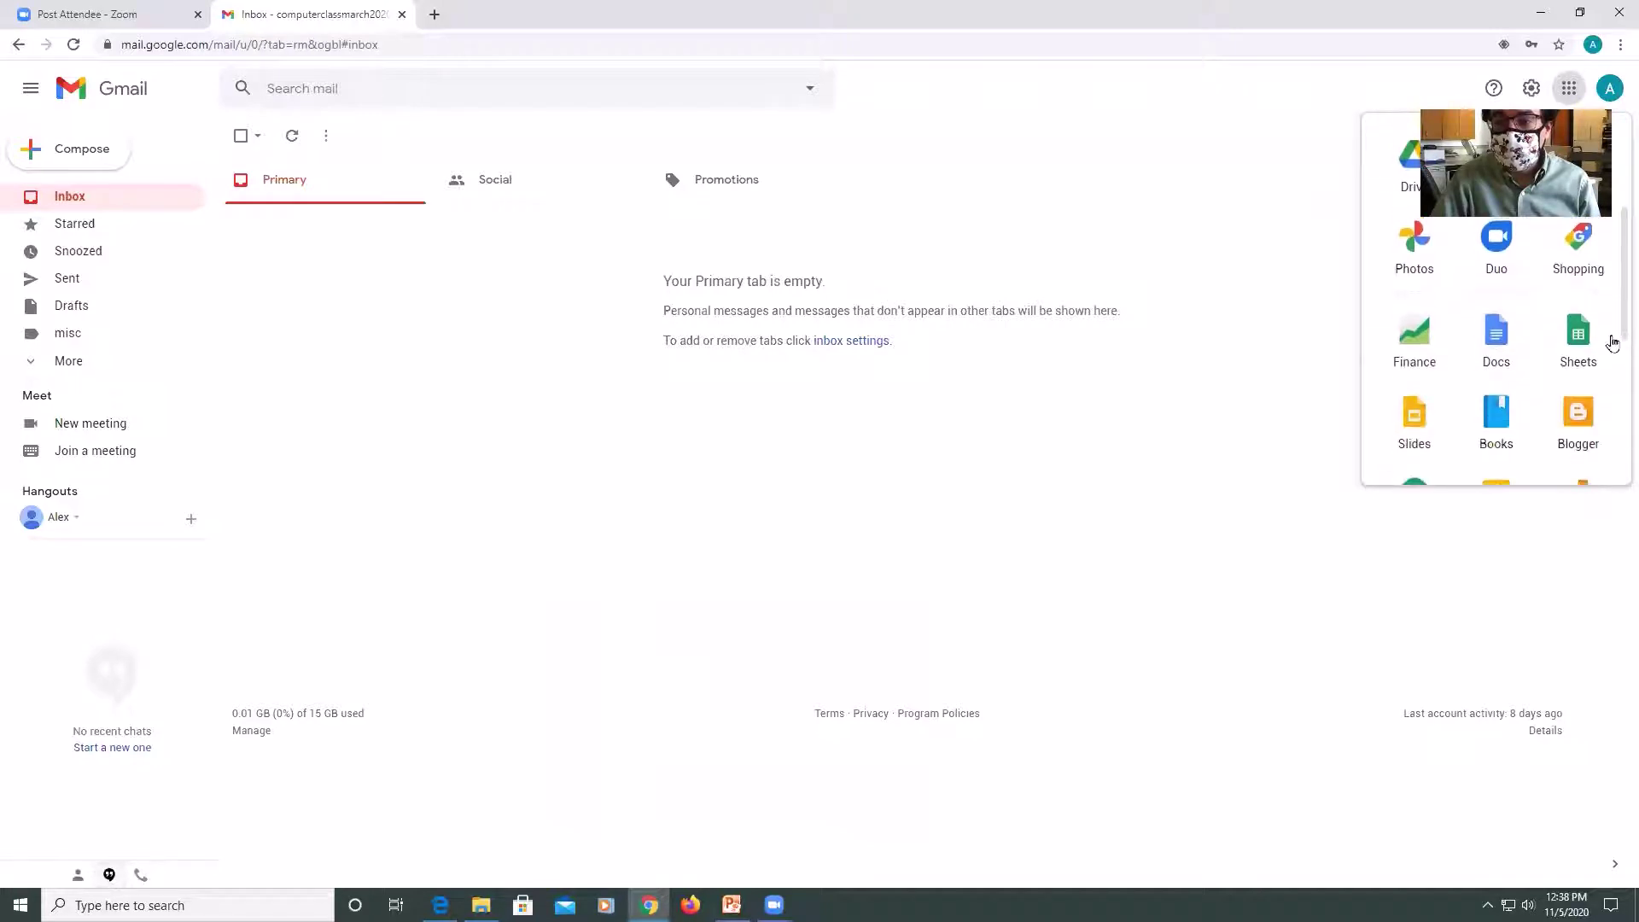
Open Google Docs and start a new blank document.
{"action": "left_click", "coordinate": [1513, 340]}
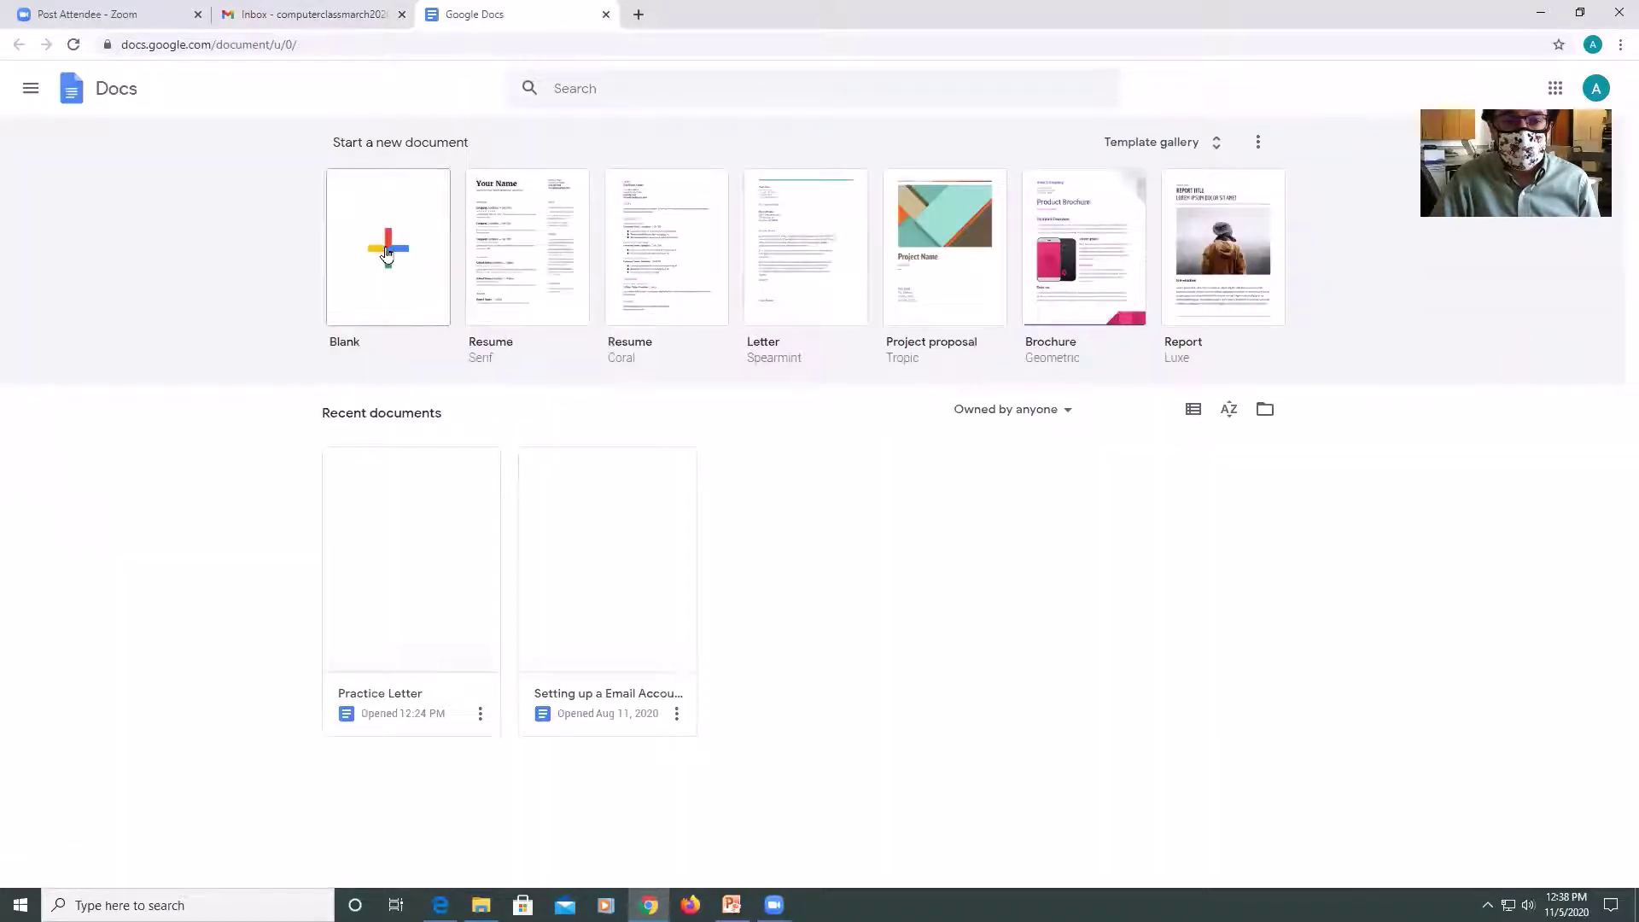
{"action": "left_click", "coordinate": [403, 526]}
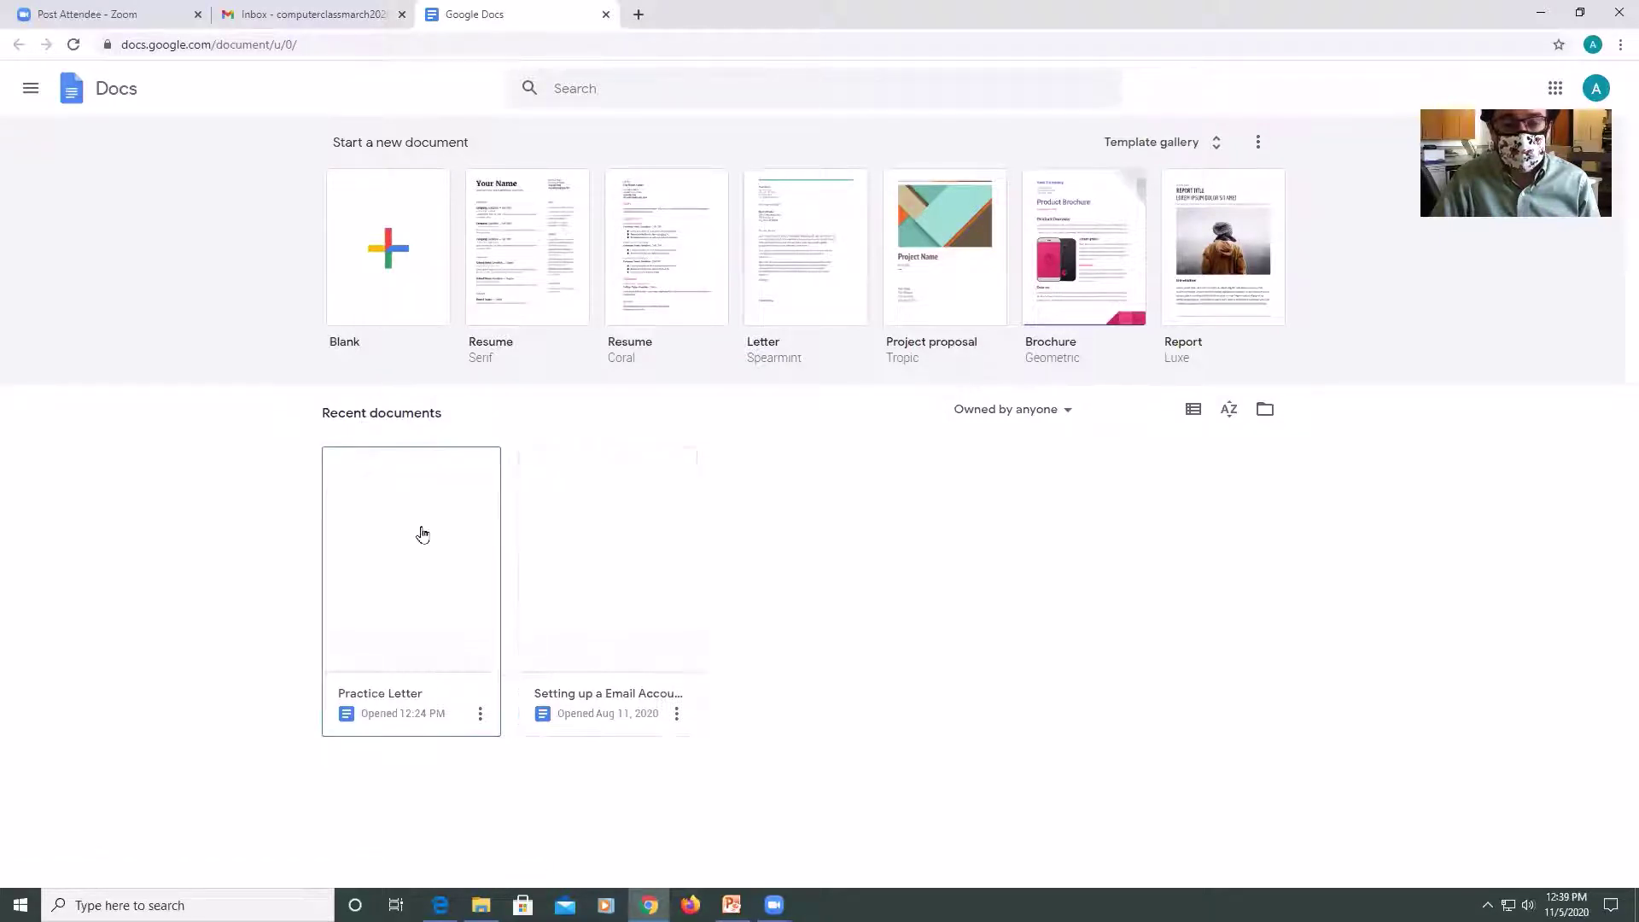
{"action": "left_click", "coordinate": [398, 249]}
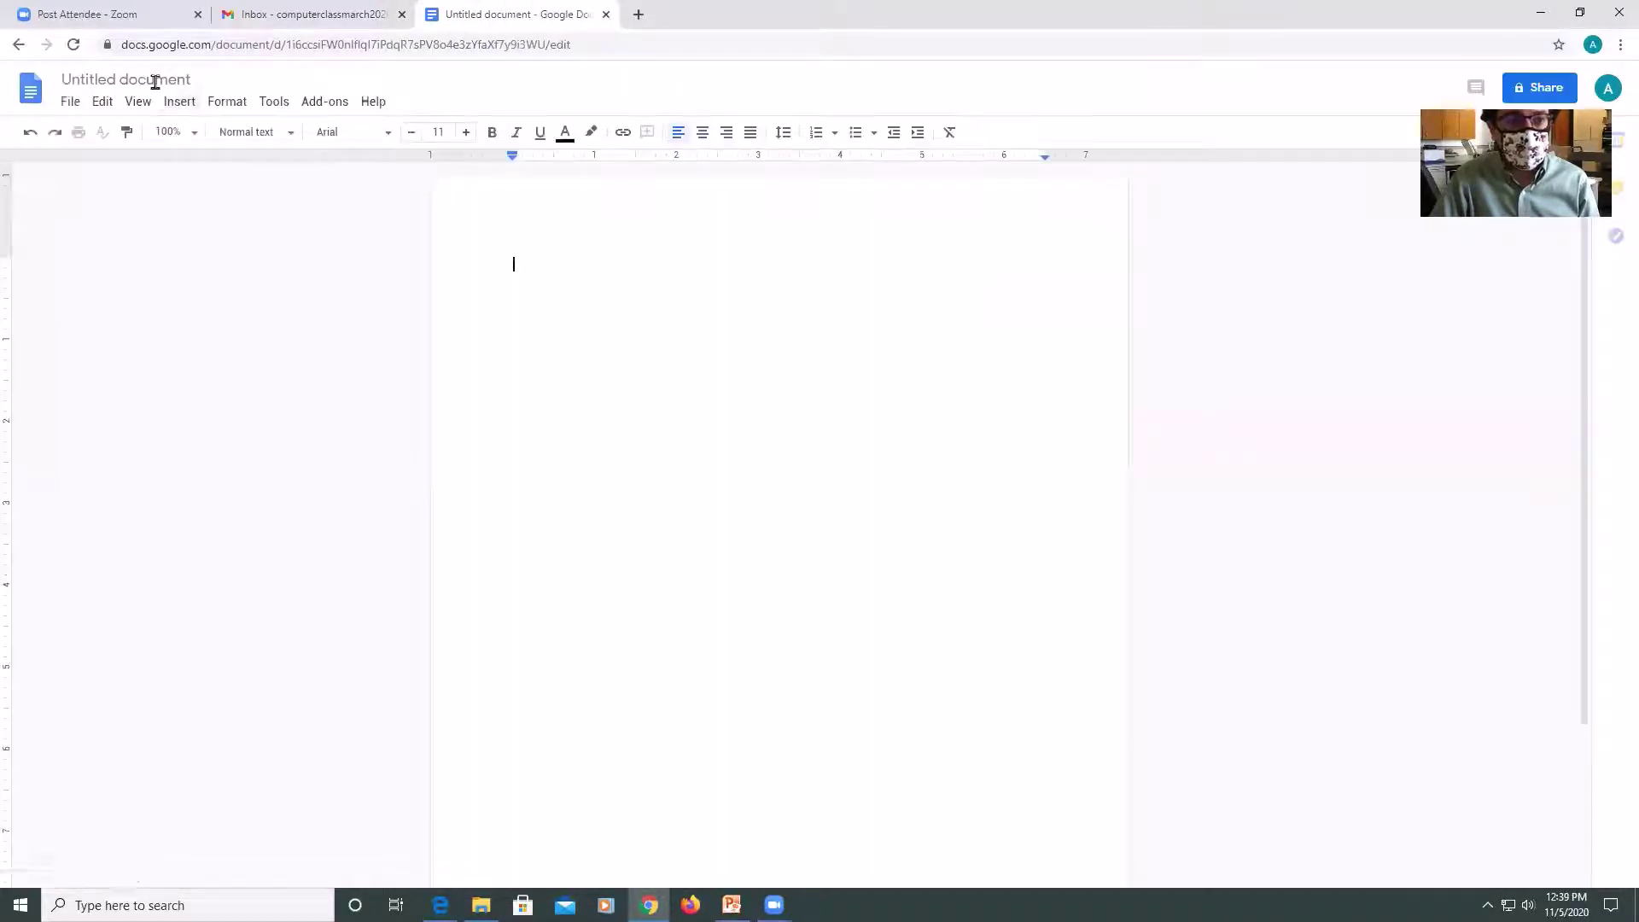
Rename the untitled document to 'Practice Letter'.
{"action": "left_click", "coordinate": [187, 79]}
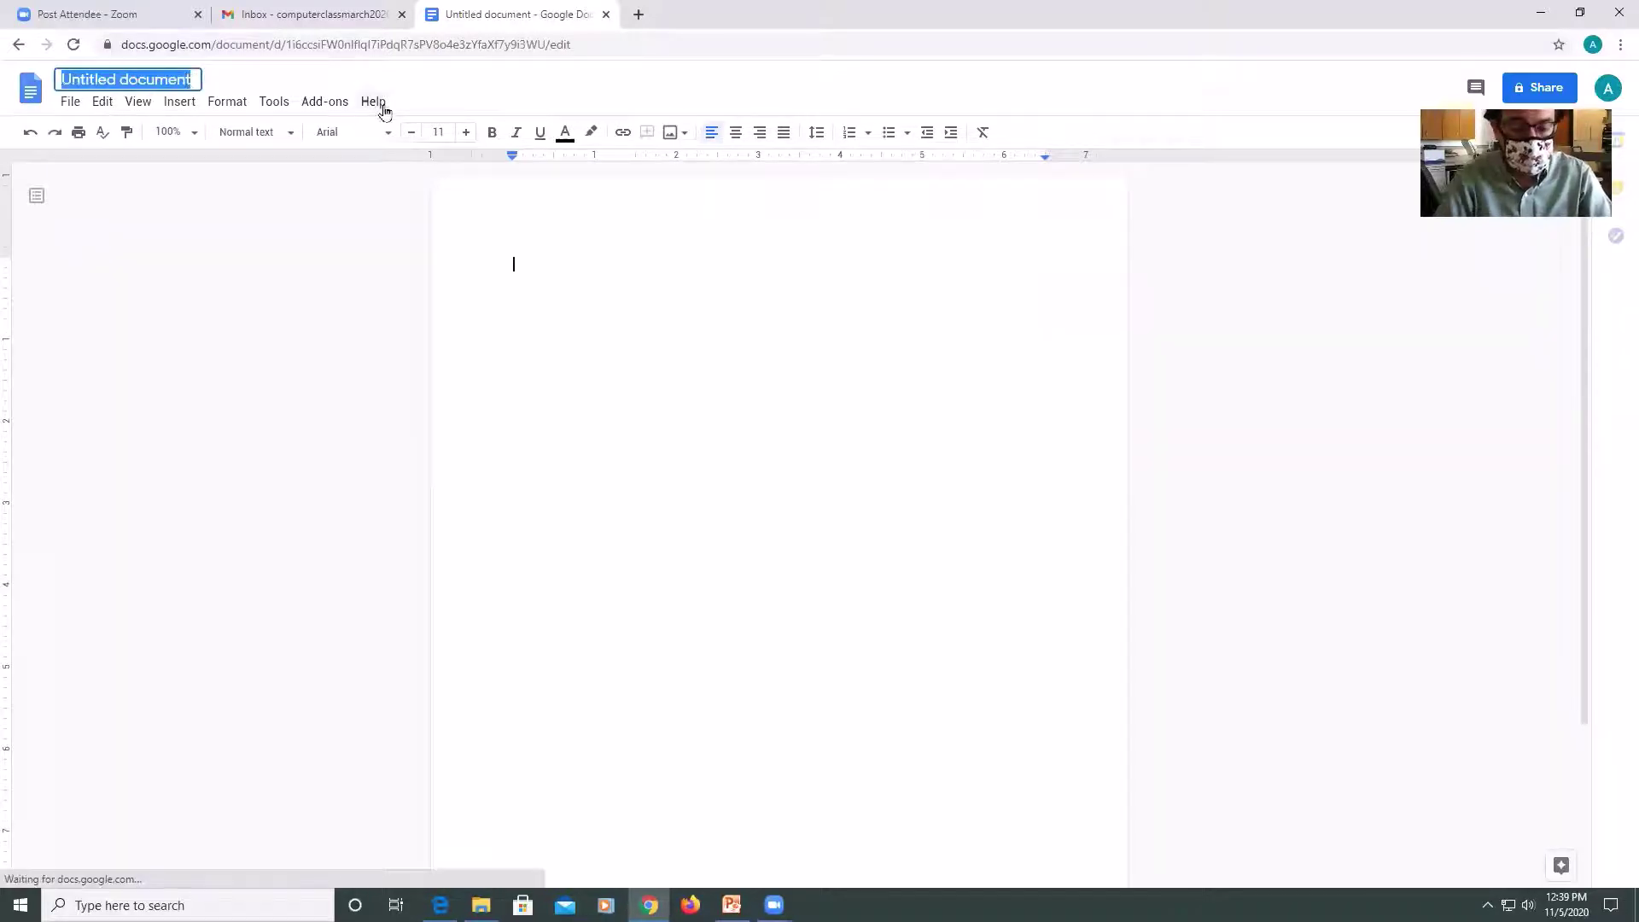
{"action": "type", "text": "Practice Letter"}
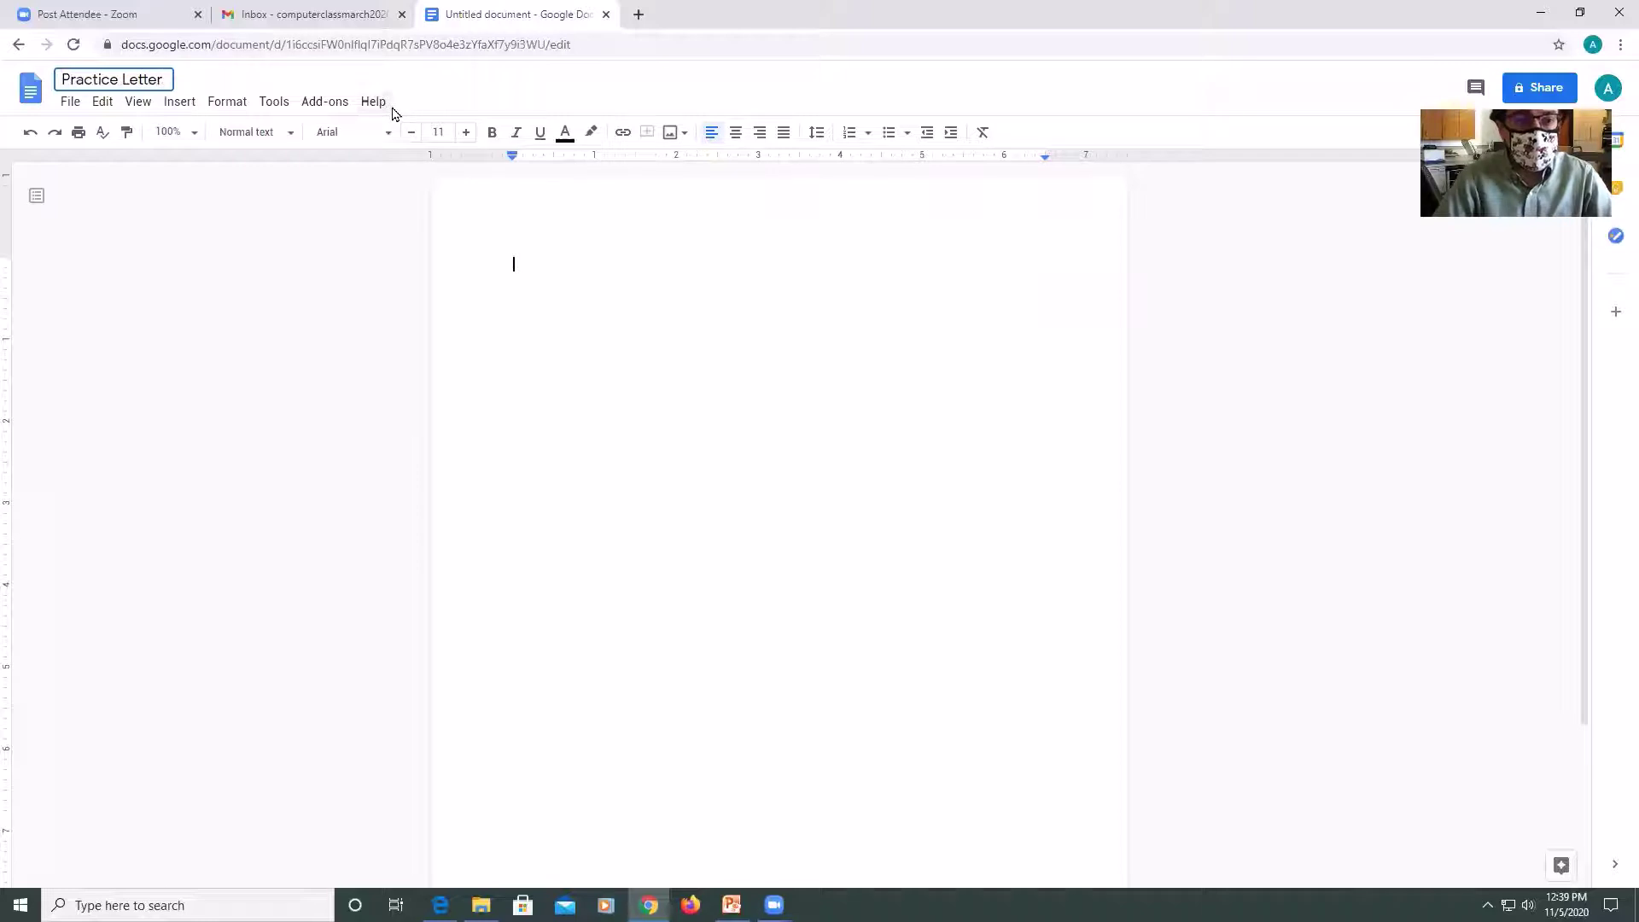
{"action": "left_click", "coordinate": [513, 259]}
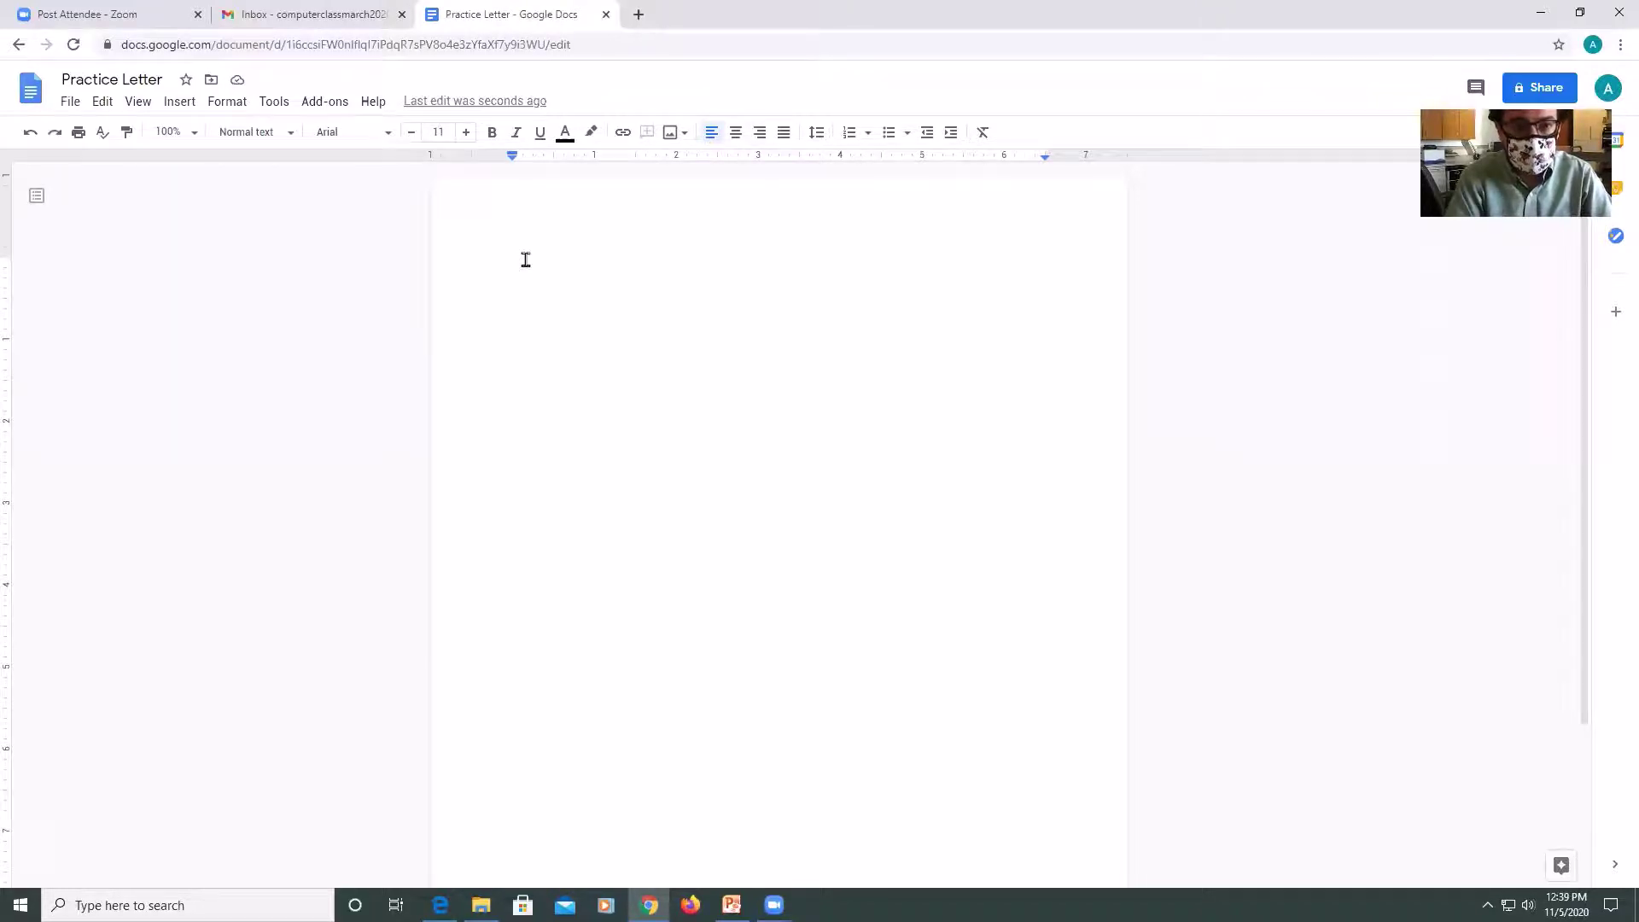
Type 'Hi Dad,', a blank line, the store sentence ending 'at 5 pm.', and a signature line.
{"action": "type", "text": "Hi Dad,"}
{"action": "key", "text": "Return"}
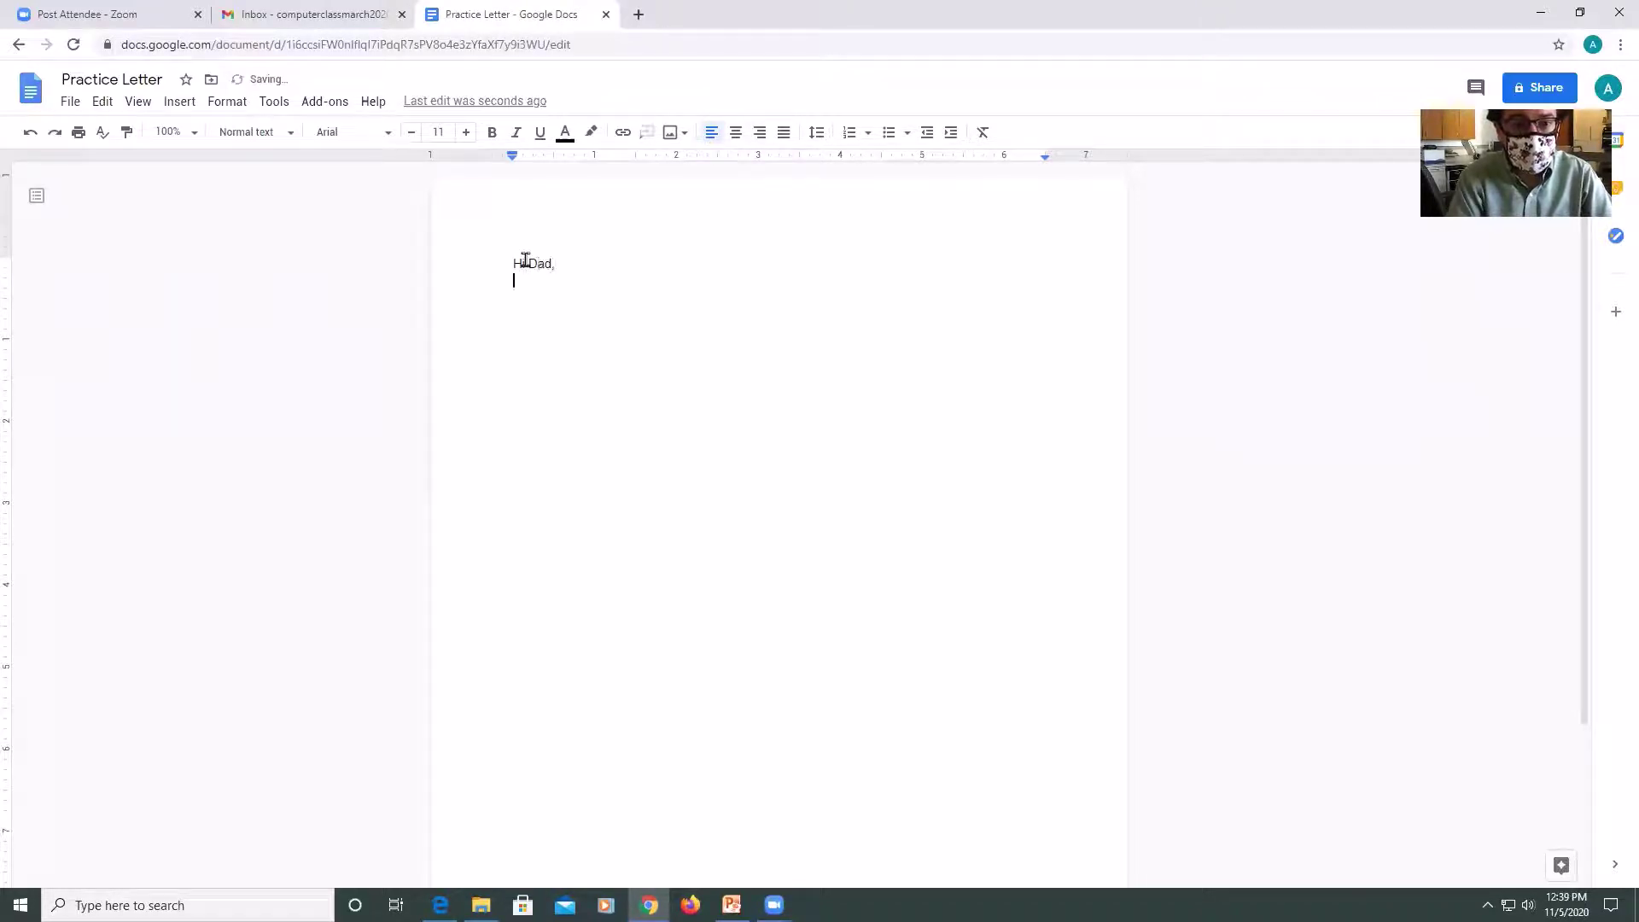
{"action": "key", "text": "Return"}
{"action": "type", "text": "I am going "}
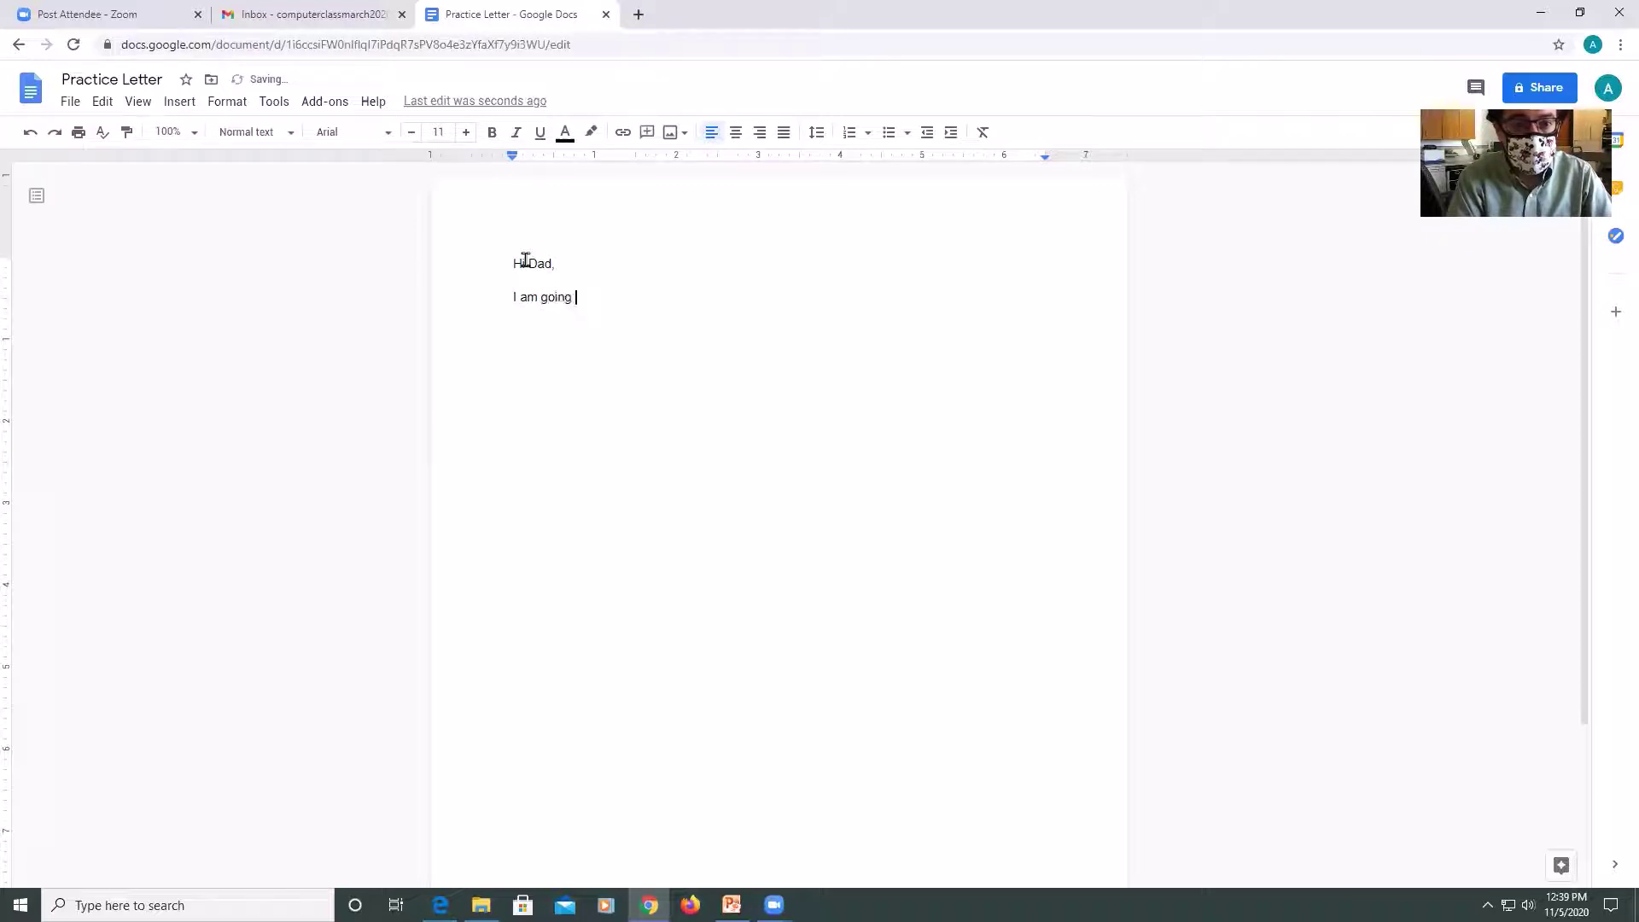
{"action": "type", "text": "to the store tod"}
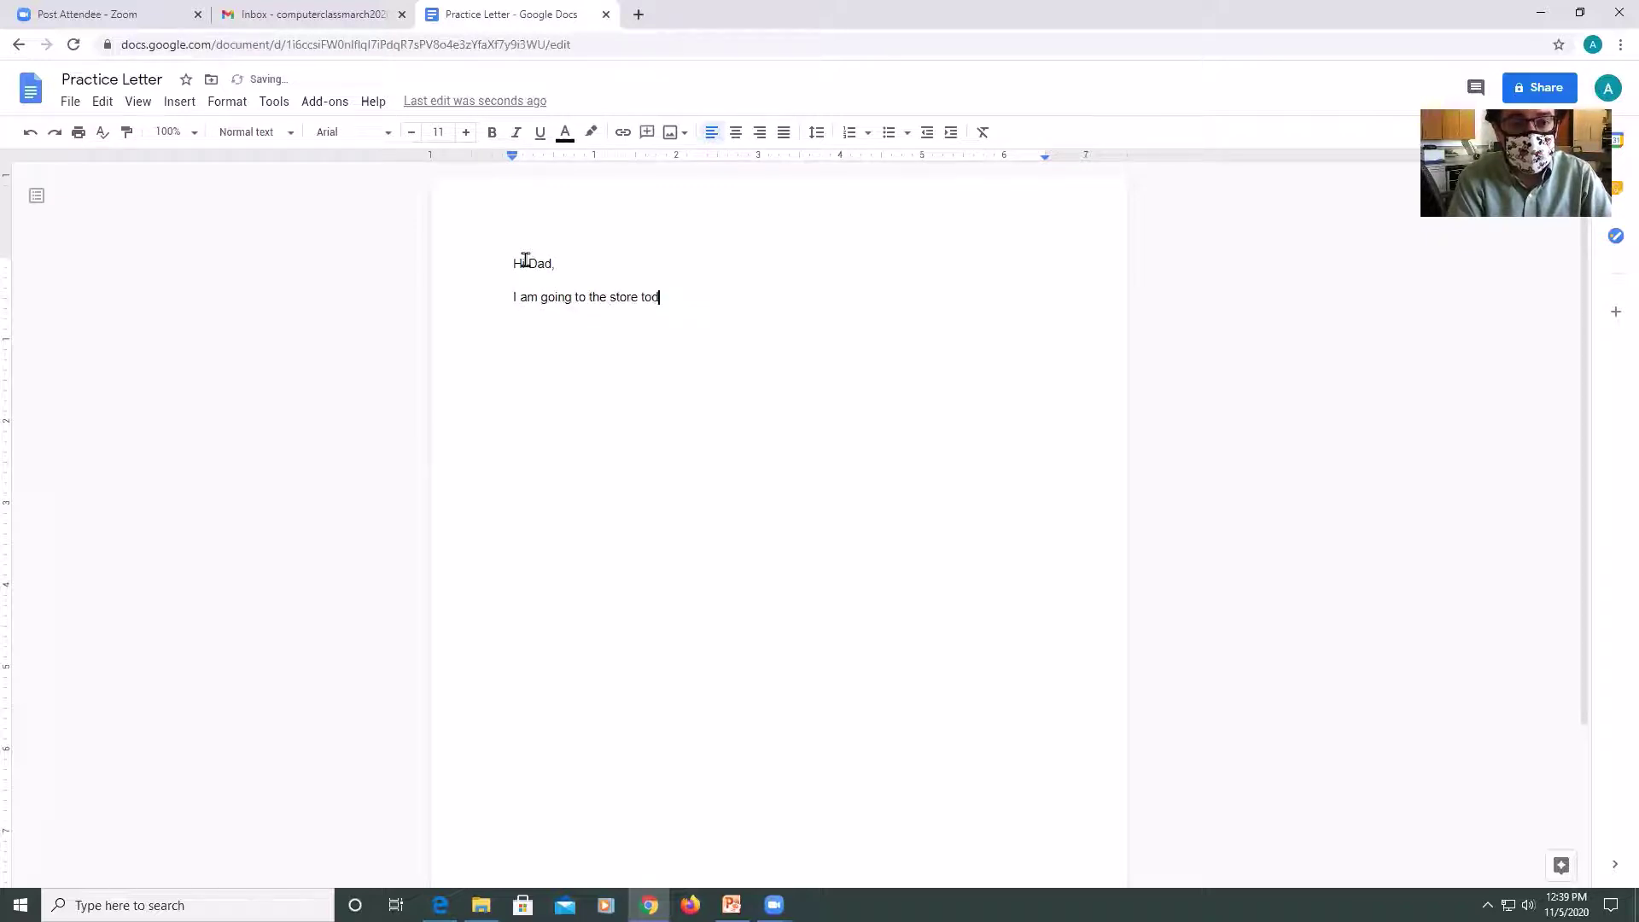
{"action": "type", "text": "ay to pick up som snacks."}
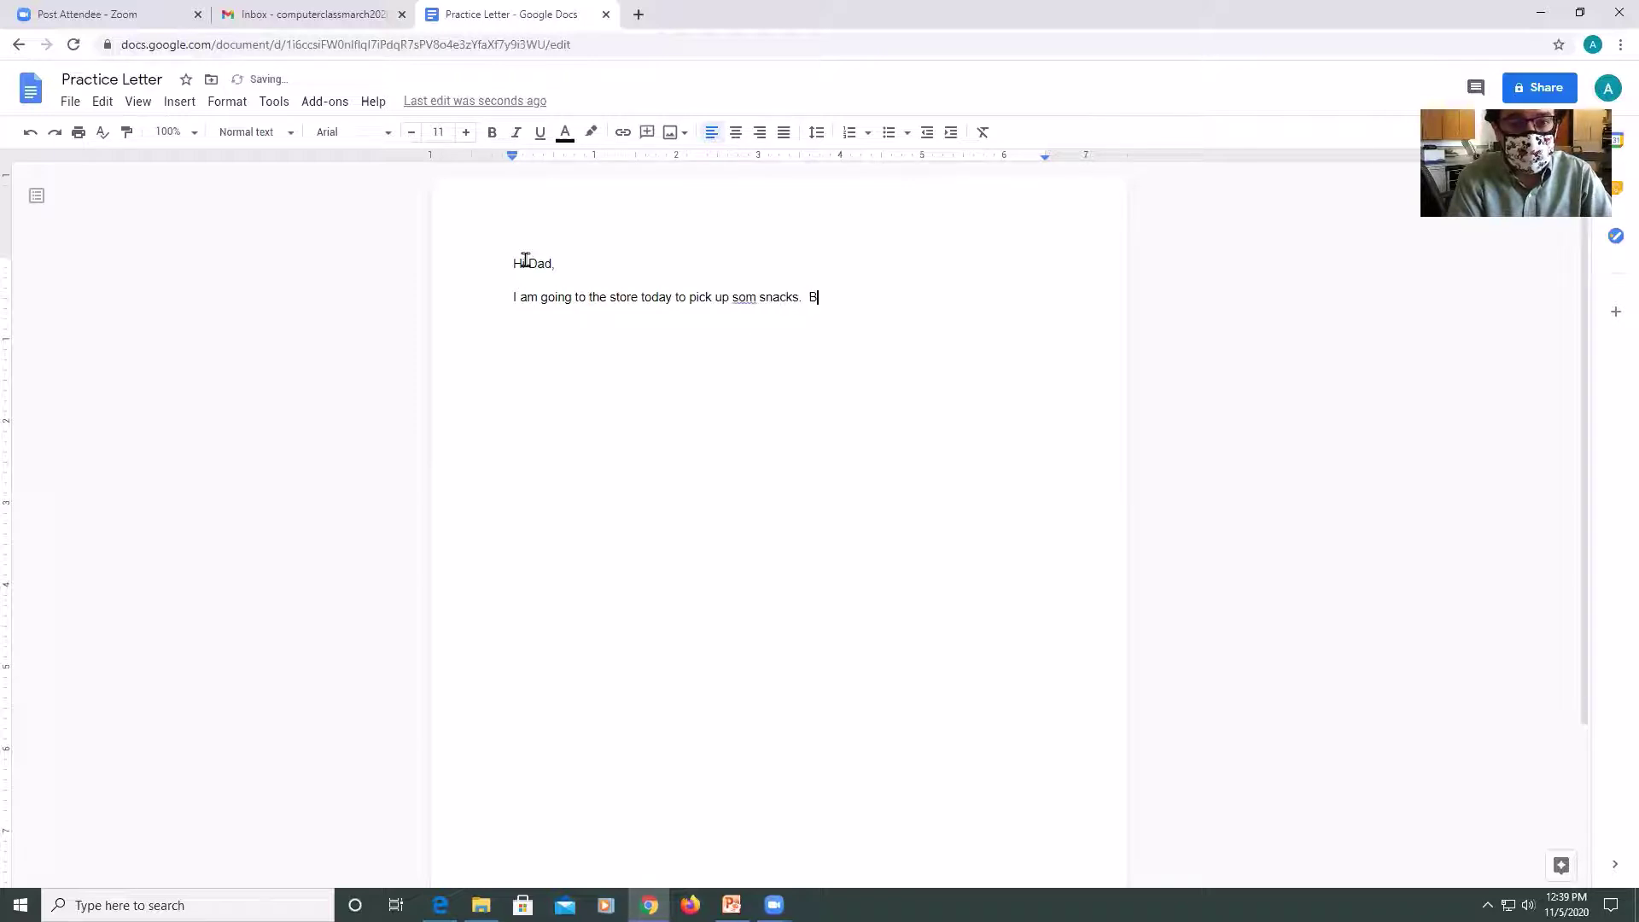
{"action": "type", "text": "Ba"}
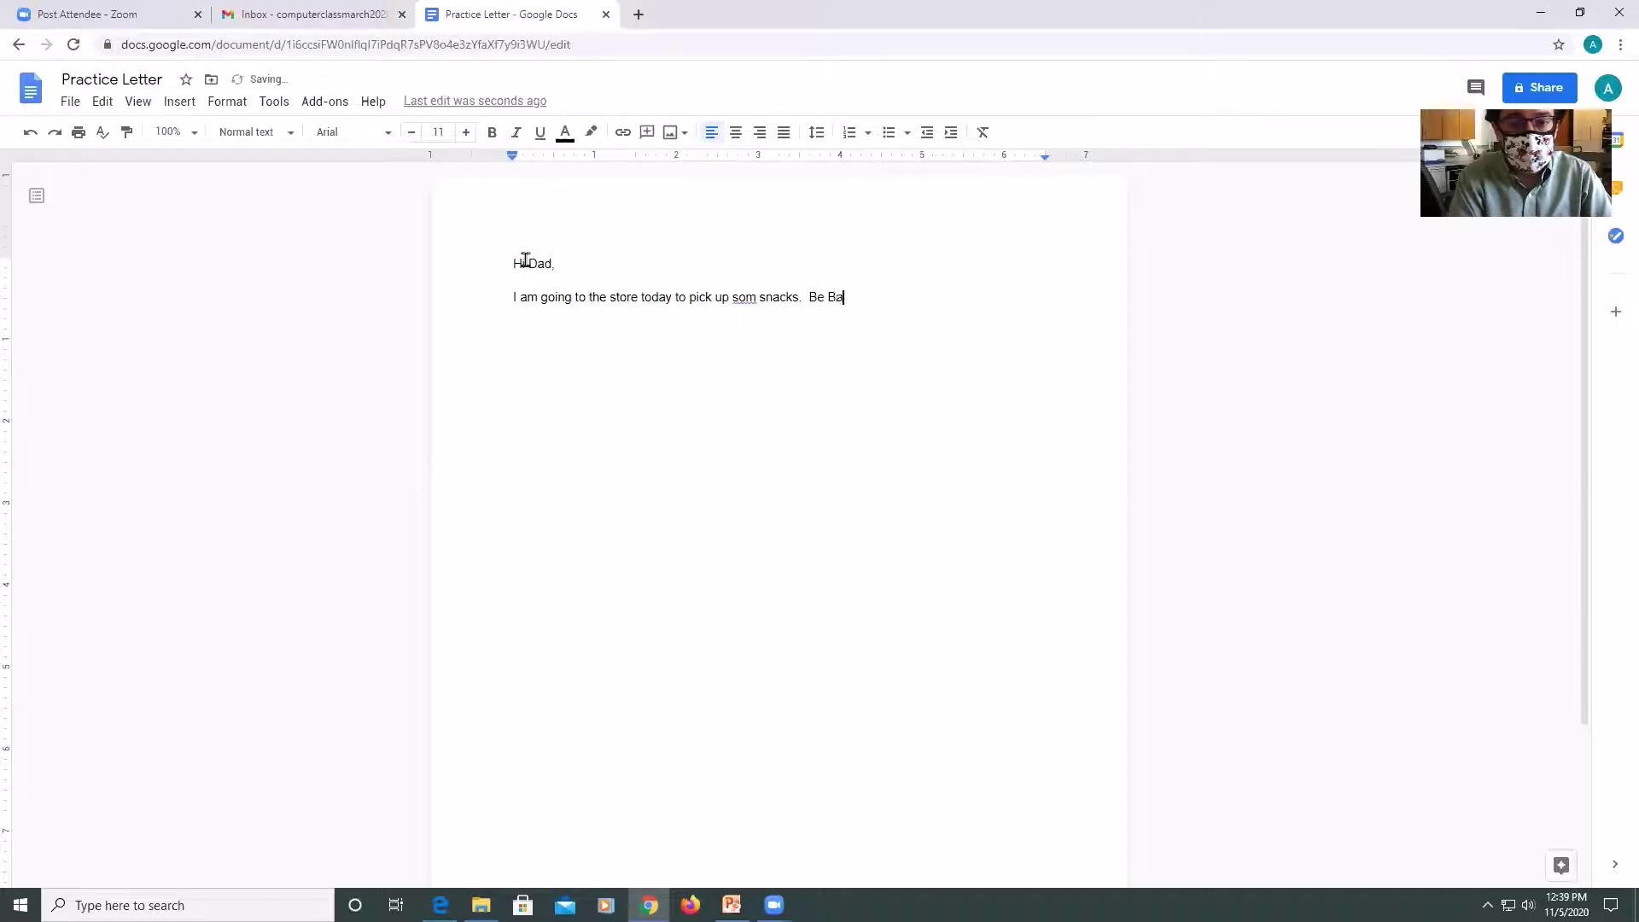
{"action": "type", "text": "ack at 5"}
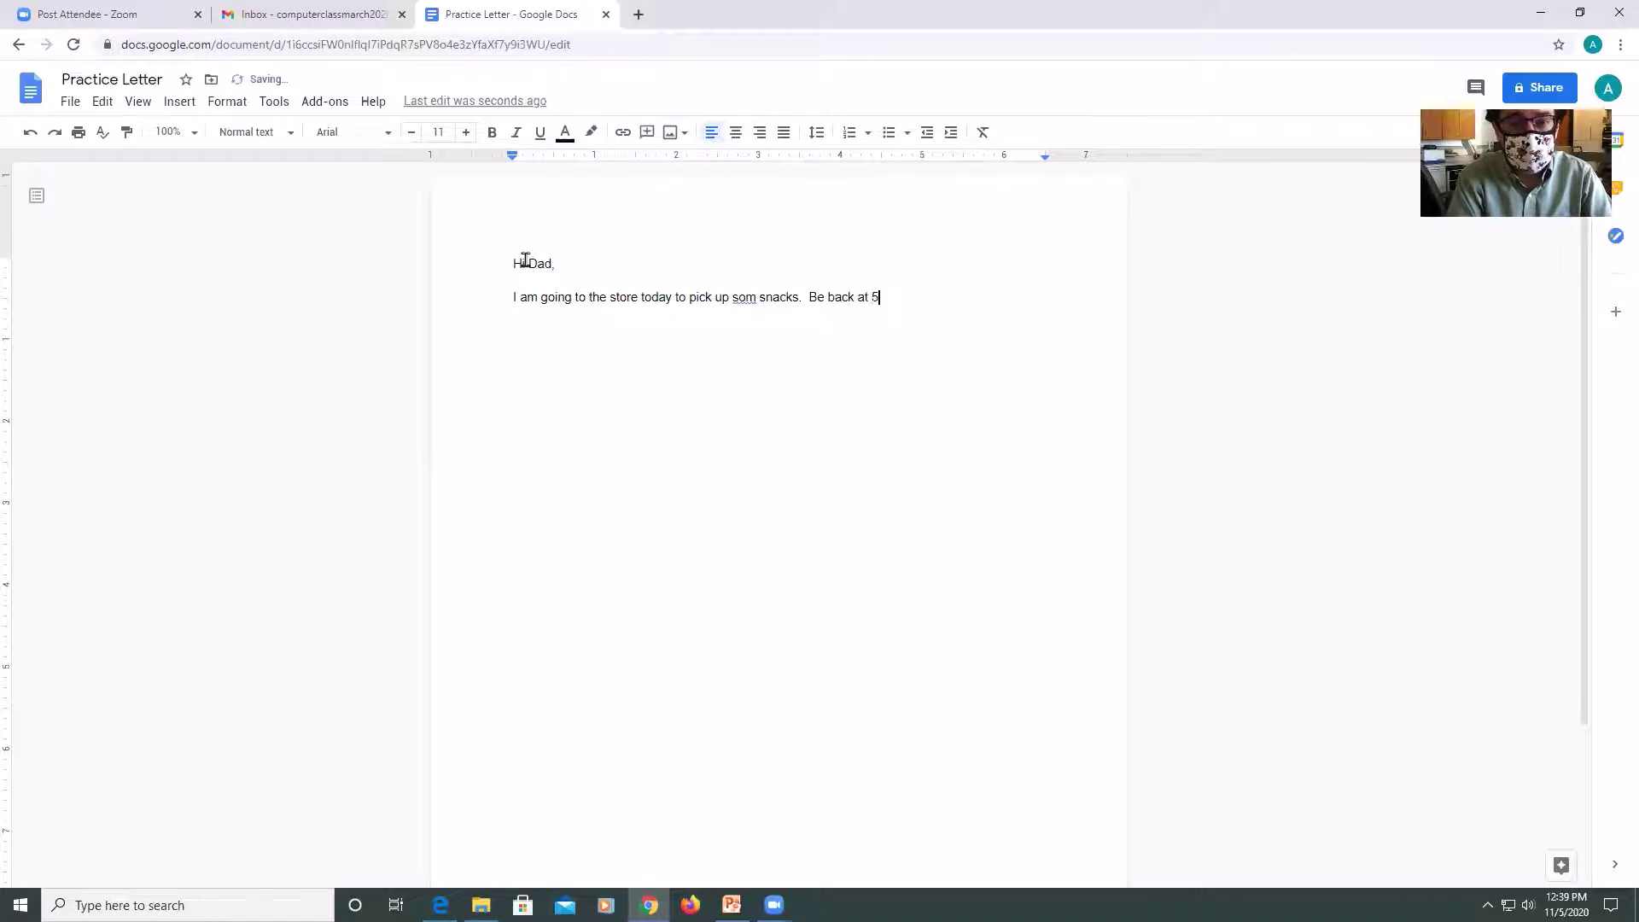
{"action": "type", "text": " pm."}
{"action": "key", "text": "Return"}
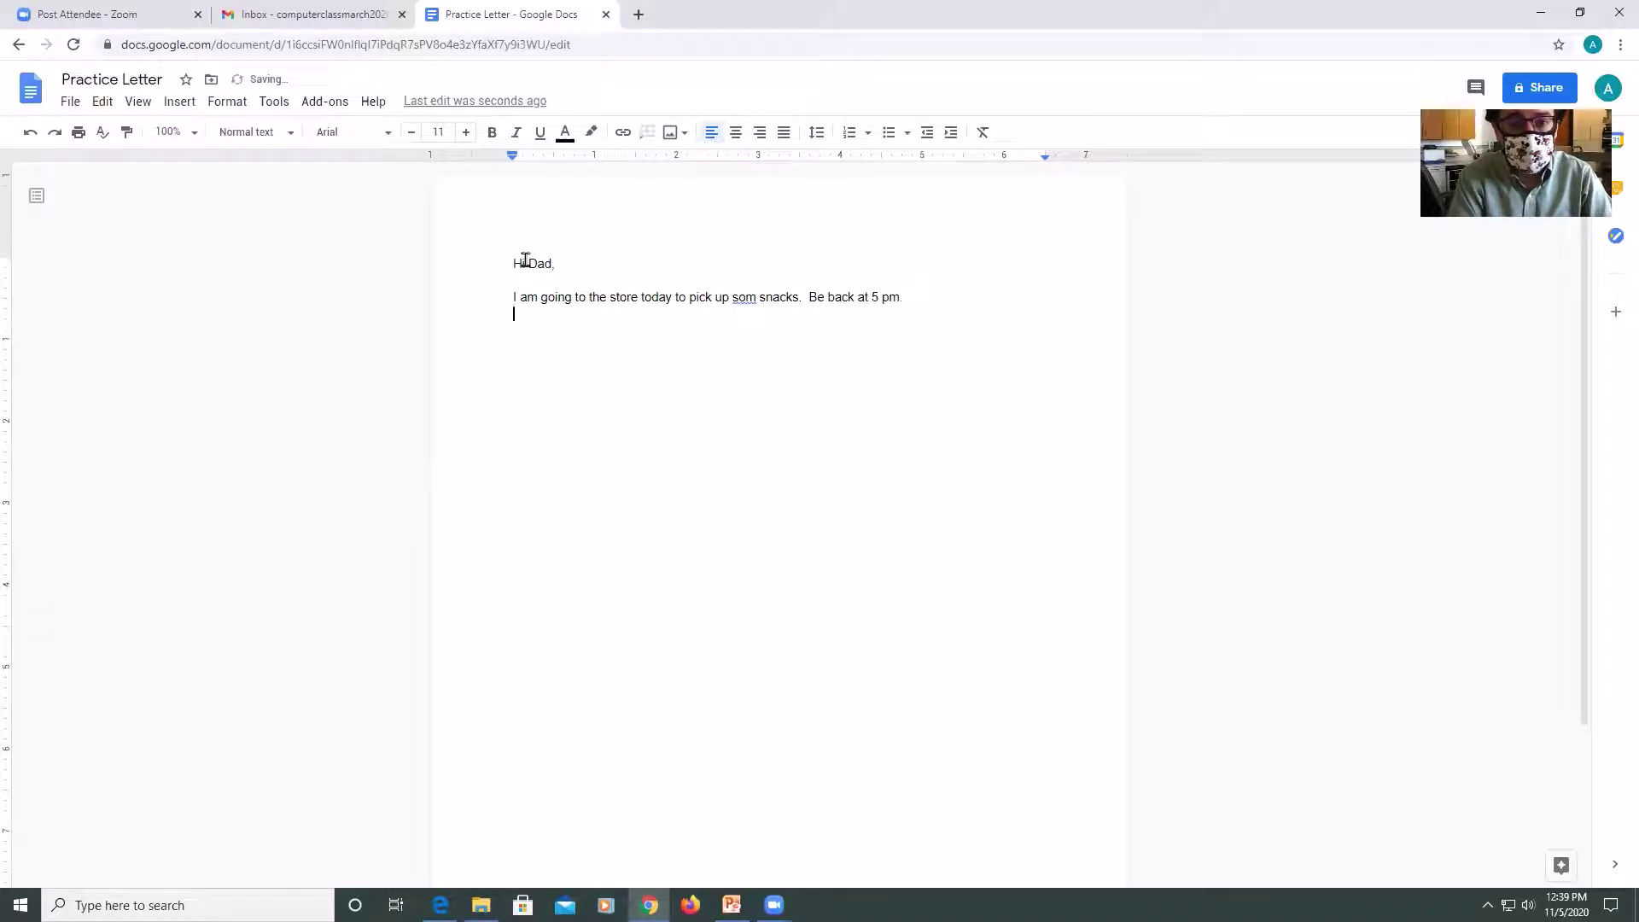
{"action": "type", "text": "-Alex"}
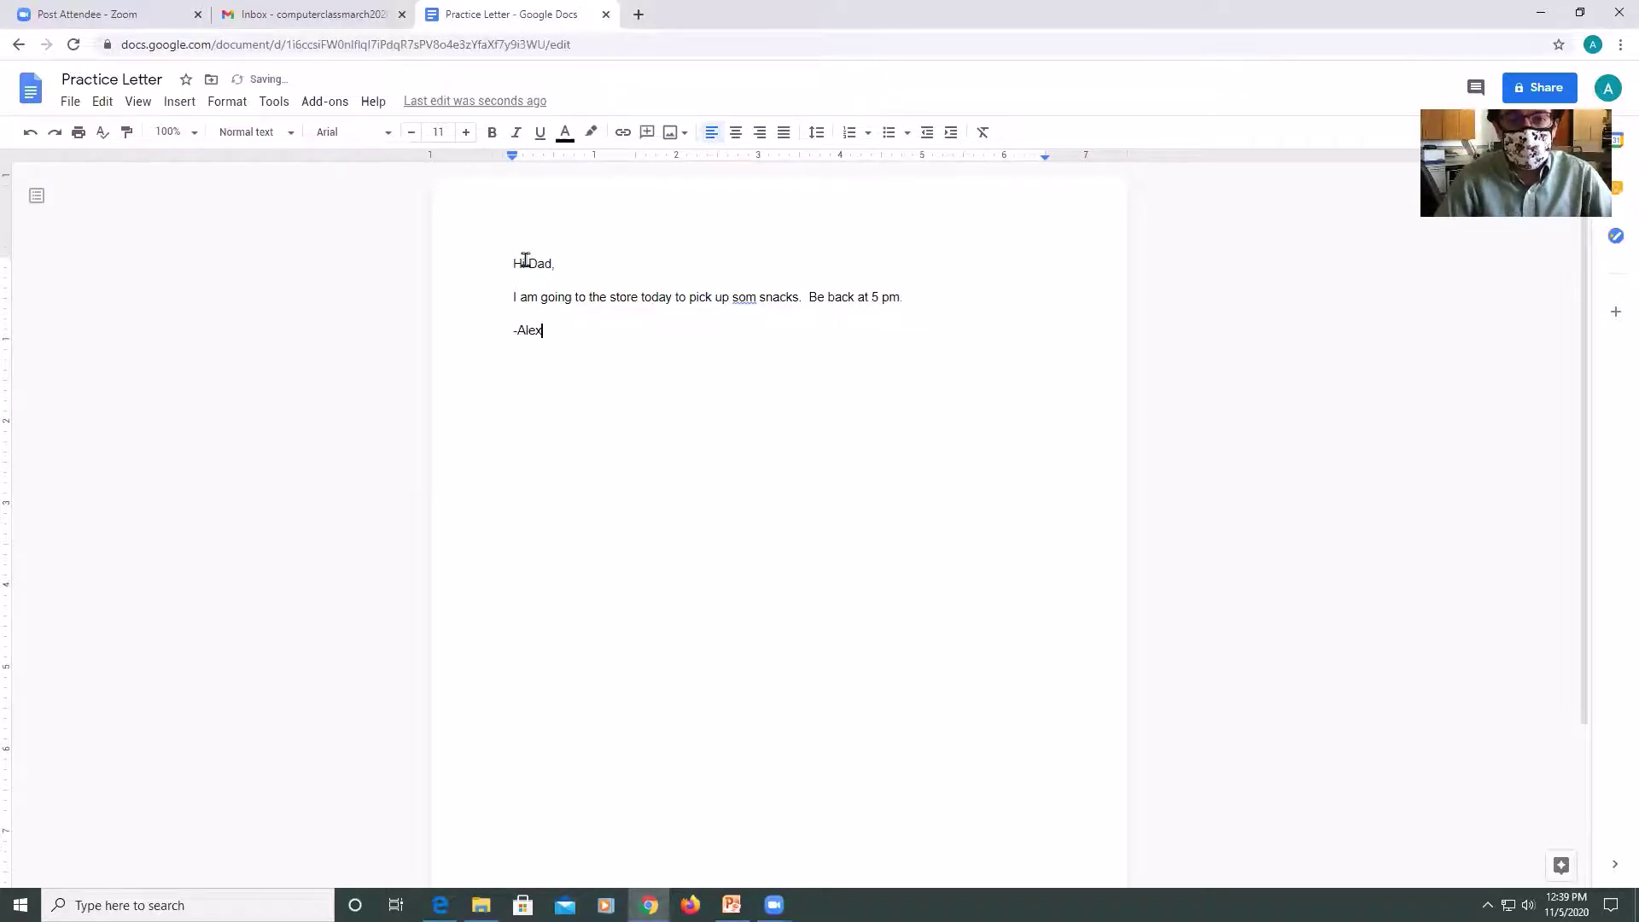
Correct the misspelling to 'some', dismiss the grammar notice and select the whole note.
{"action": "left_click", "coordinate": [746, 294]}
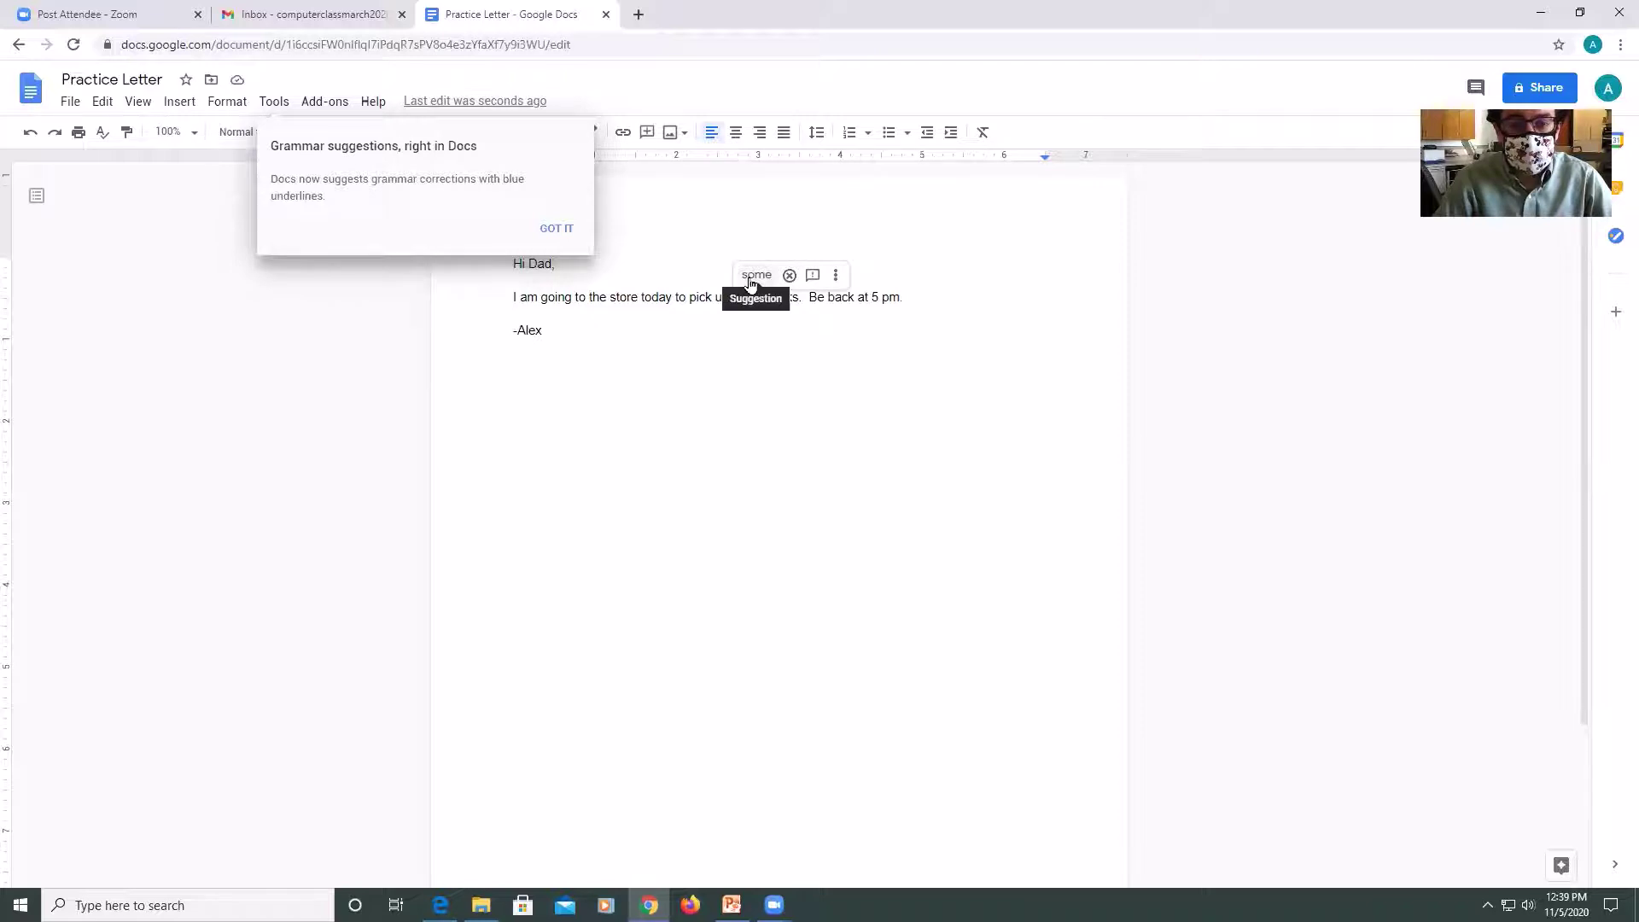
{"action": "left_click", "coordinate": [750, 282]}
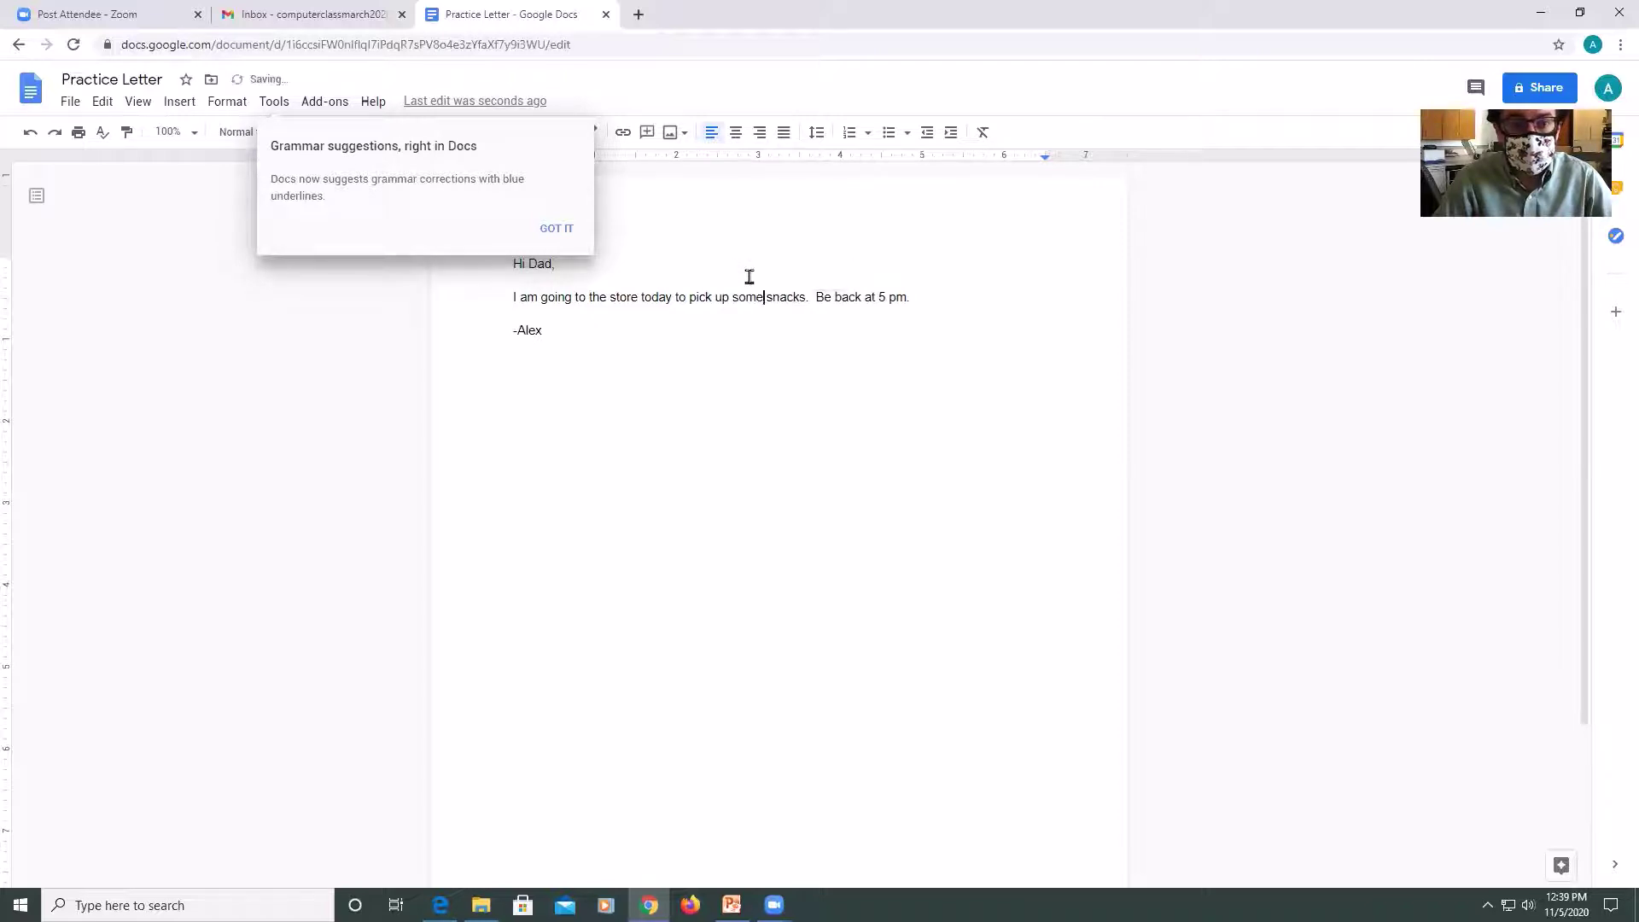
{"action": "left_click", "coordinate": [557, 228]}
{"action": "left_click", "coordinate": [630, 335]}
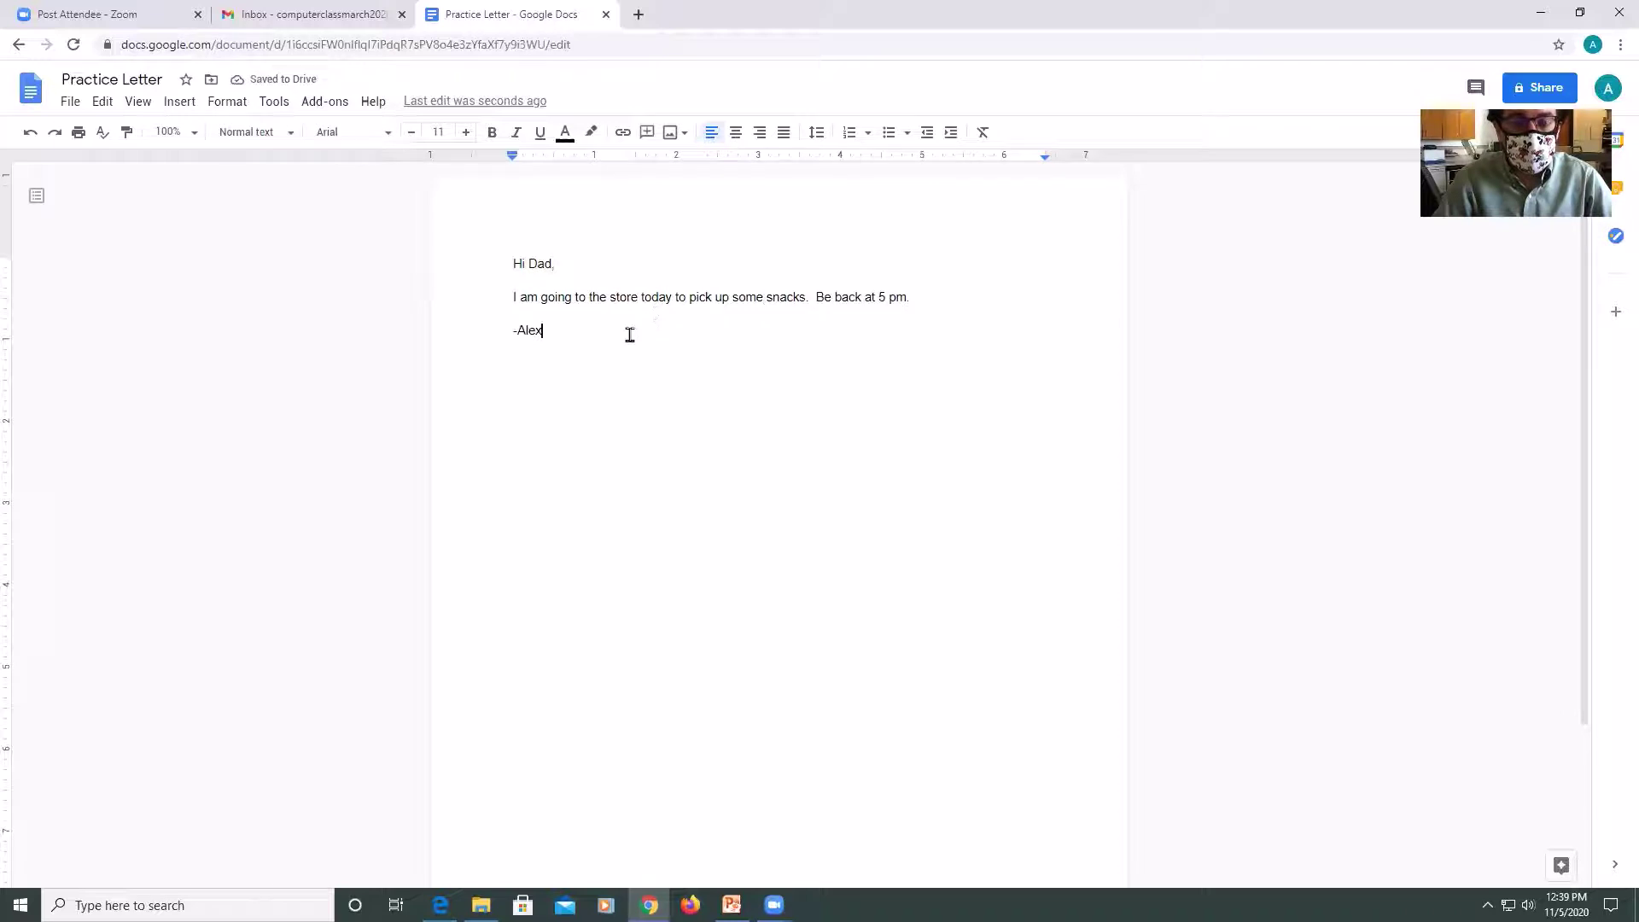
{"action": "left_click", "coordinate": [510, 264], "text": "shift"}
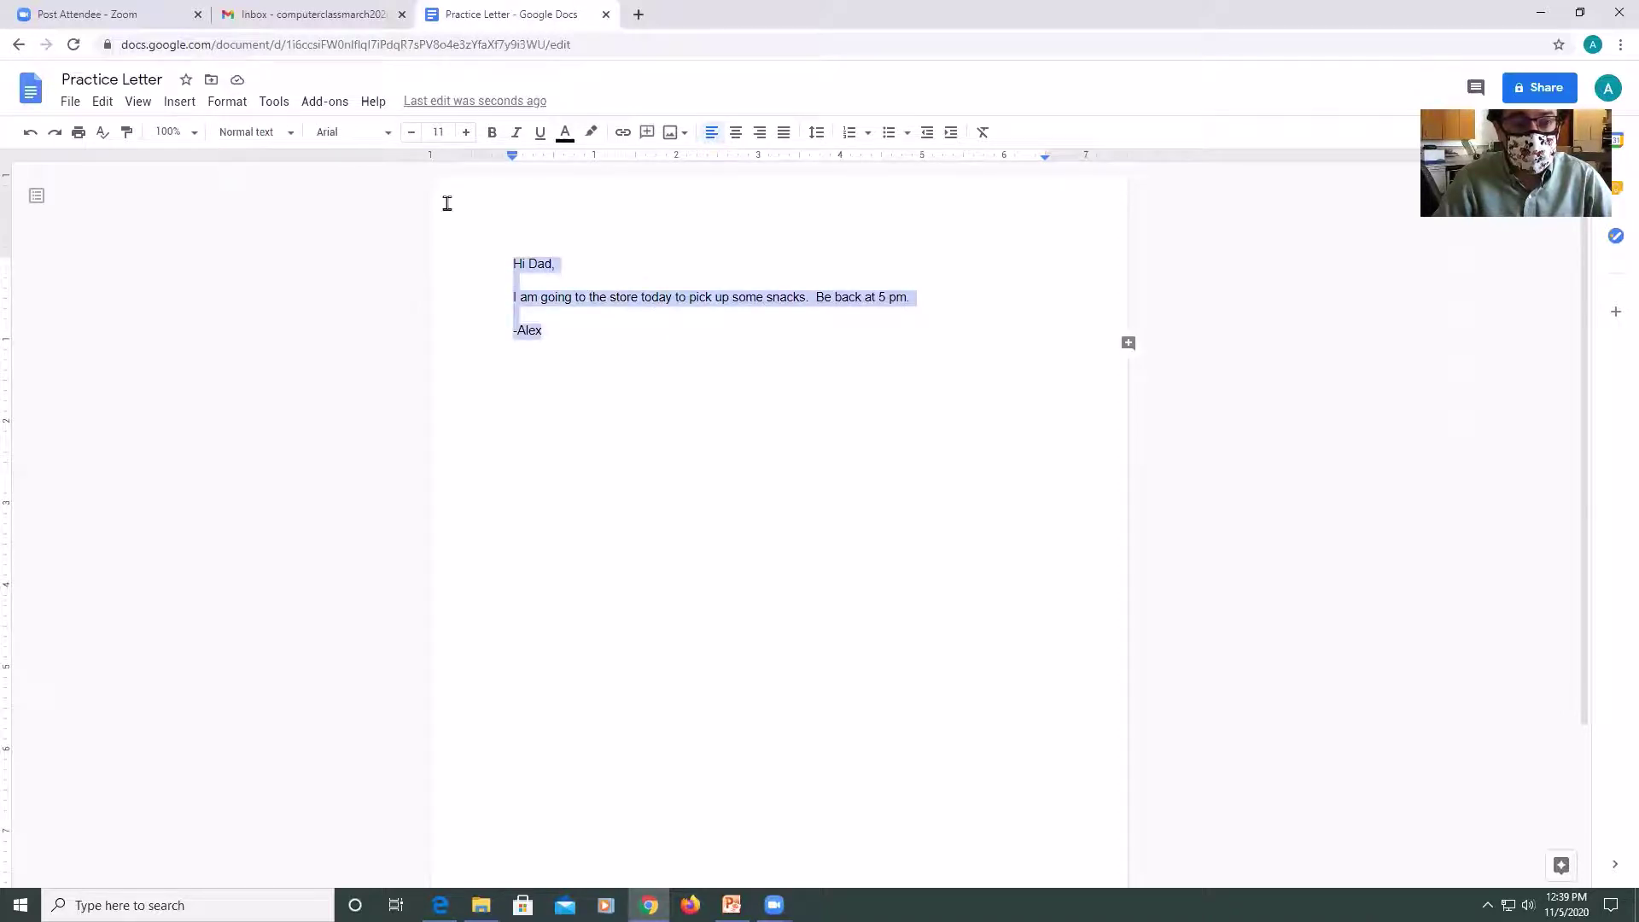
Change the note's font to Times New Roman and nudge its size between 11 and 13.
{"action": "left_click", "coordinate": [390, 134]}
{"action": "left_click", "coordinate": [388, 232]}
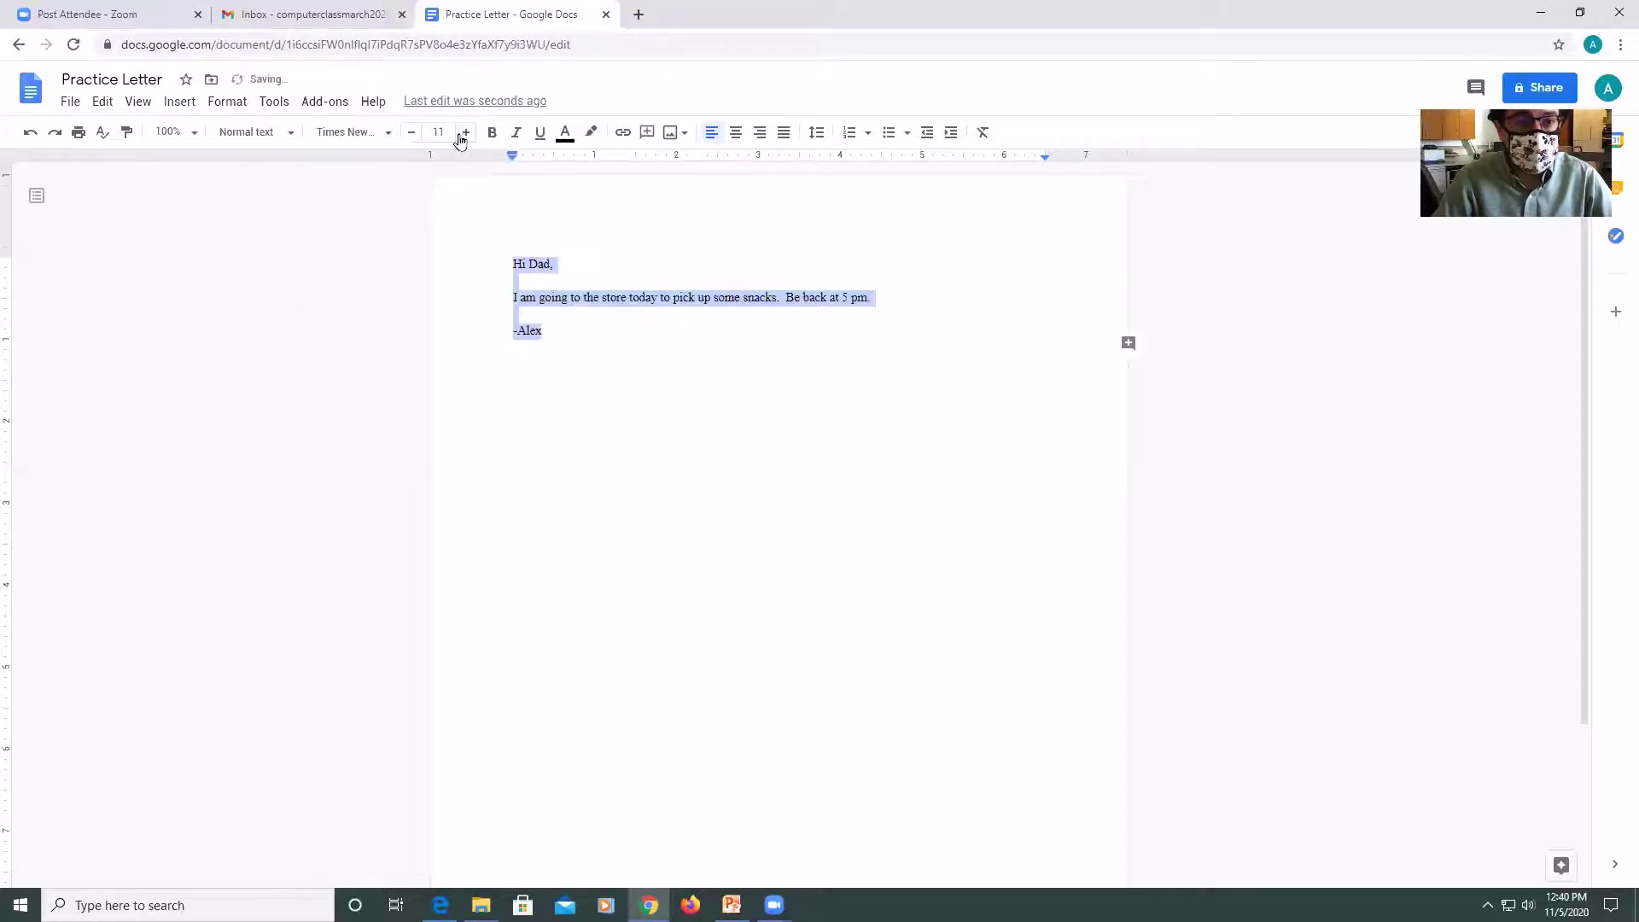
{"action": "left_click", "coordinate": [463, 135]}
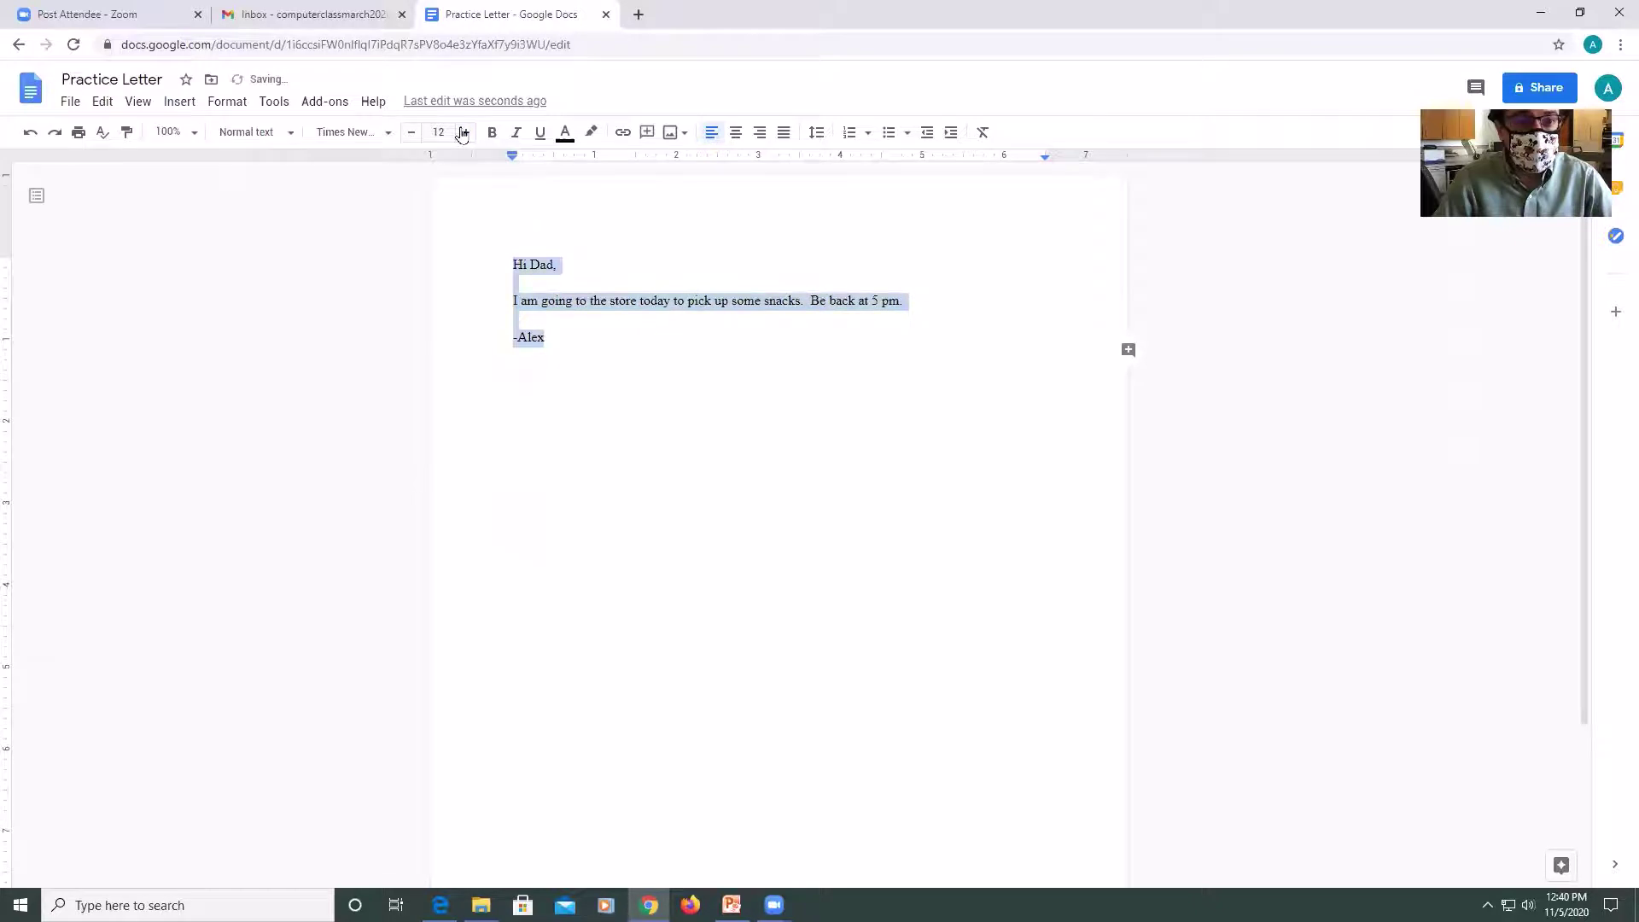
{"action": "left_click", "coordinate": [462, 134]}
{"action": "left_click", "coordinate": [411, 136]}
{"action": "left_click", "coordinate": [410, 135]}
{"action": "left_click", "coordinate": [462, 136]}
{"action": "left_click", "coordinate": [462, 135]}
Set the note's text to size 30, deselect it and bring up the print preview.
{"action": "left_click", "coordinate": [435, 133]}
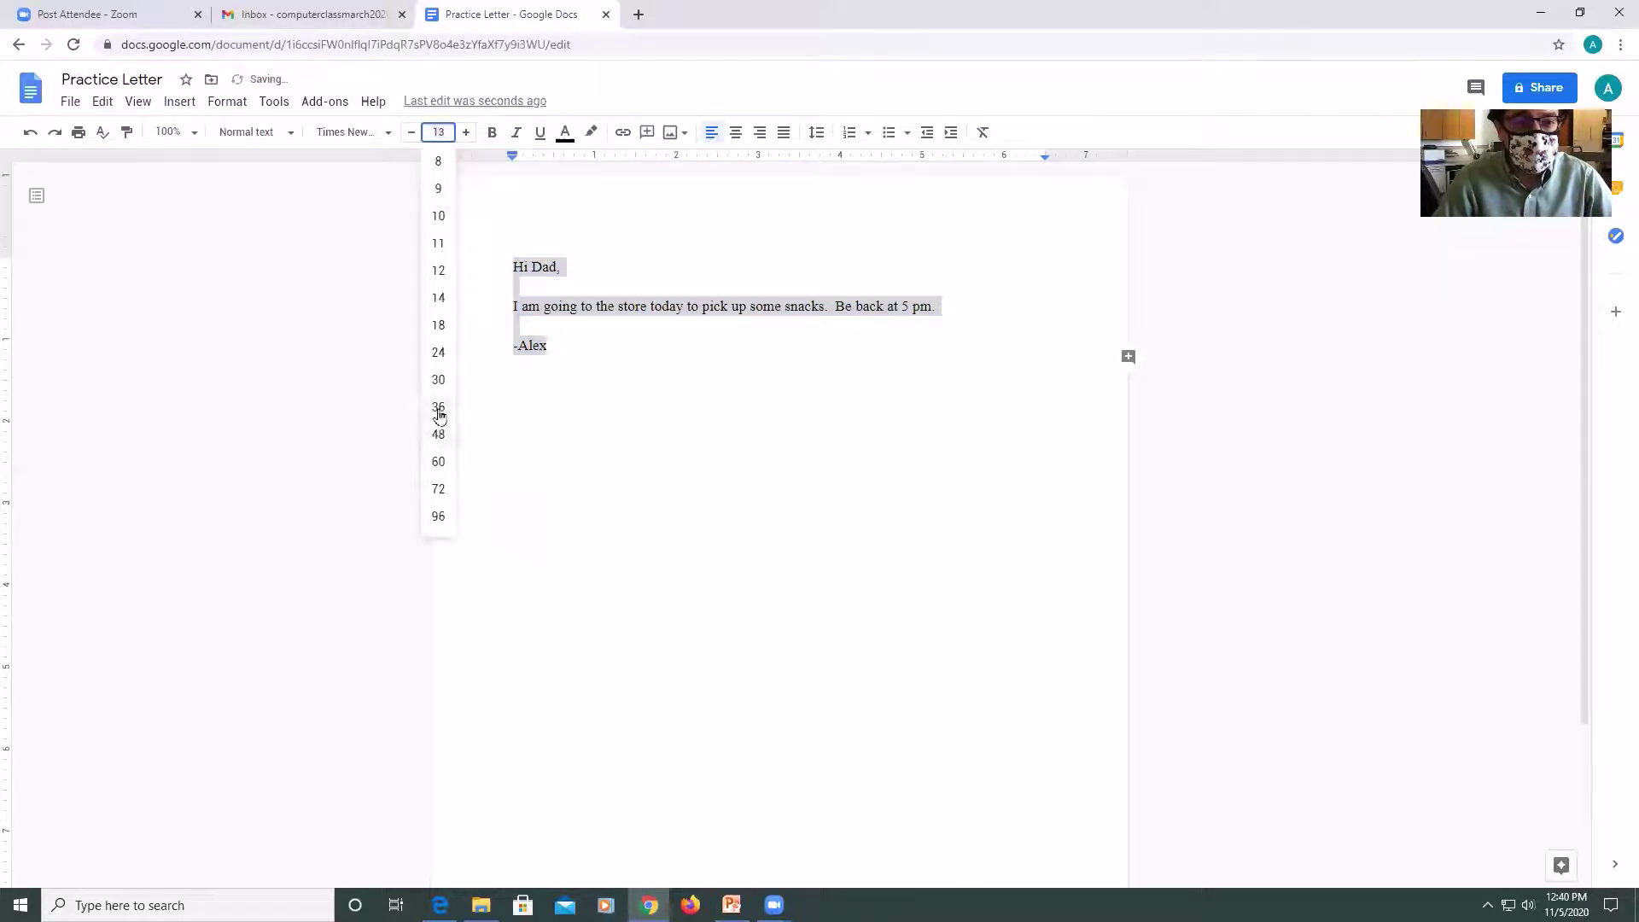
{"action": "left_click", "coordinate": [438, 379]}
{"action": "left_click", "coordinate": [681, 501]}
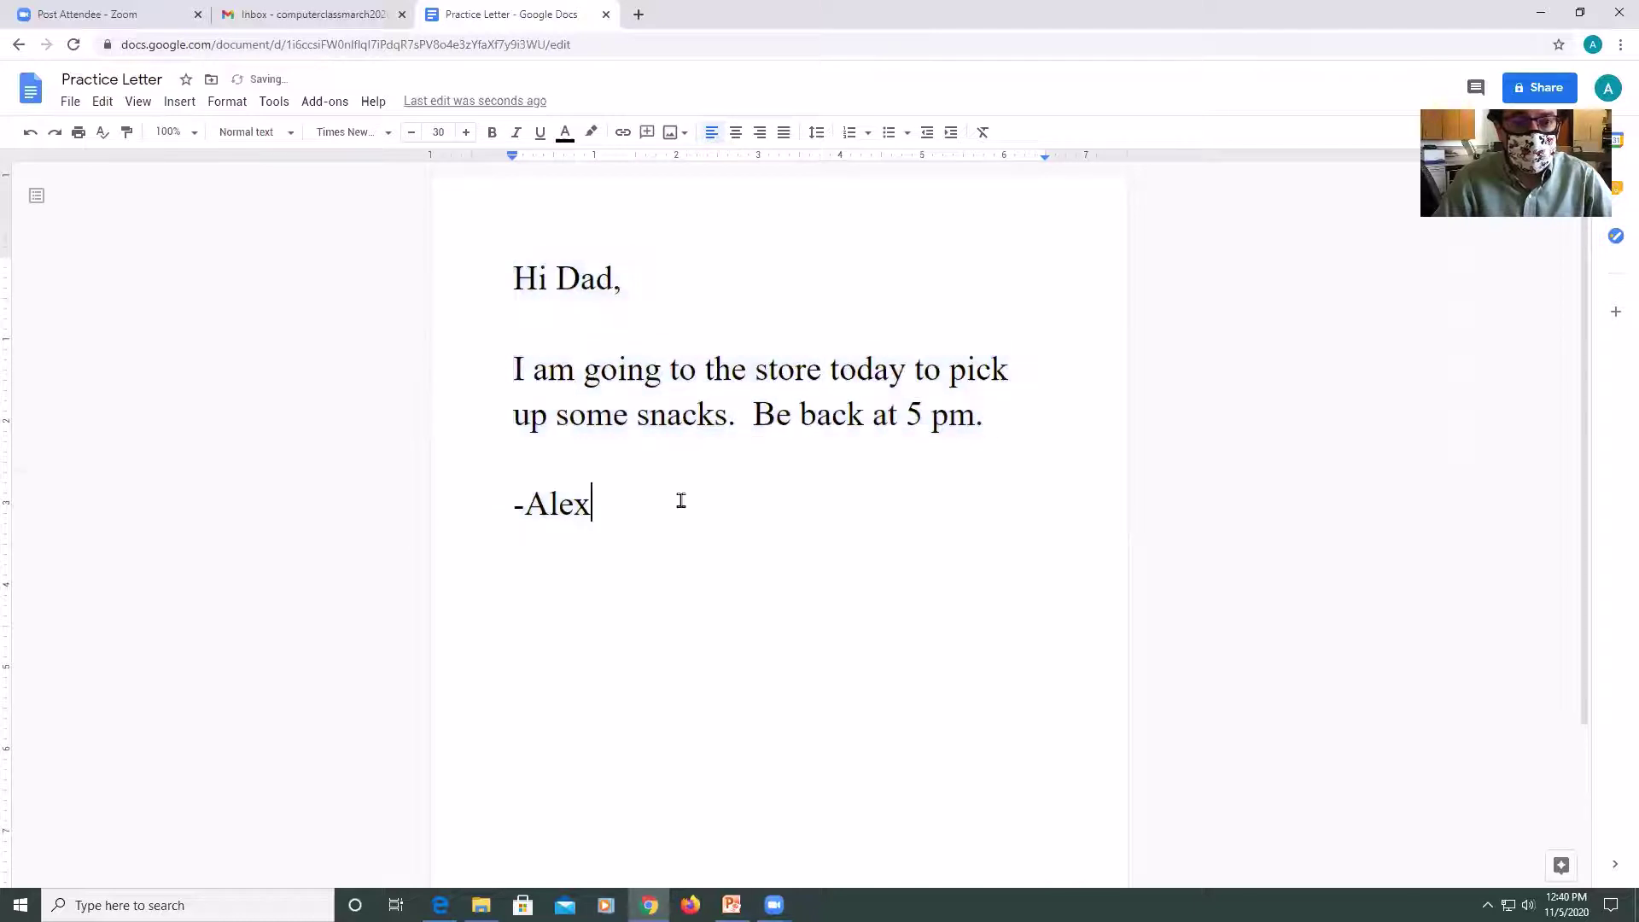
{"action": "left_click", "coordinate": [78, 134]}
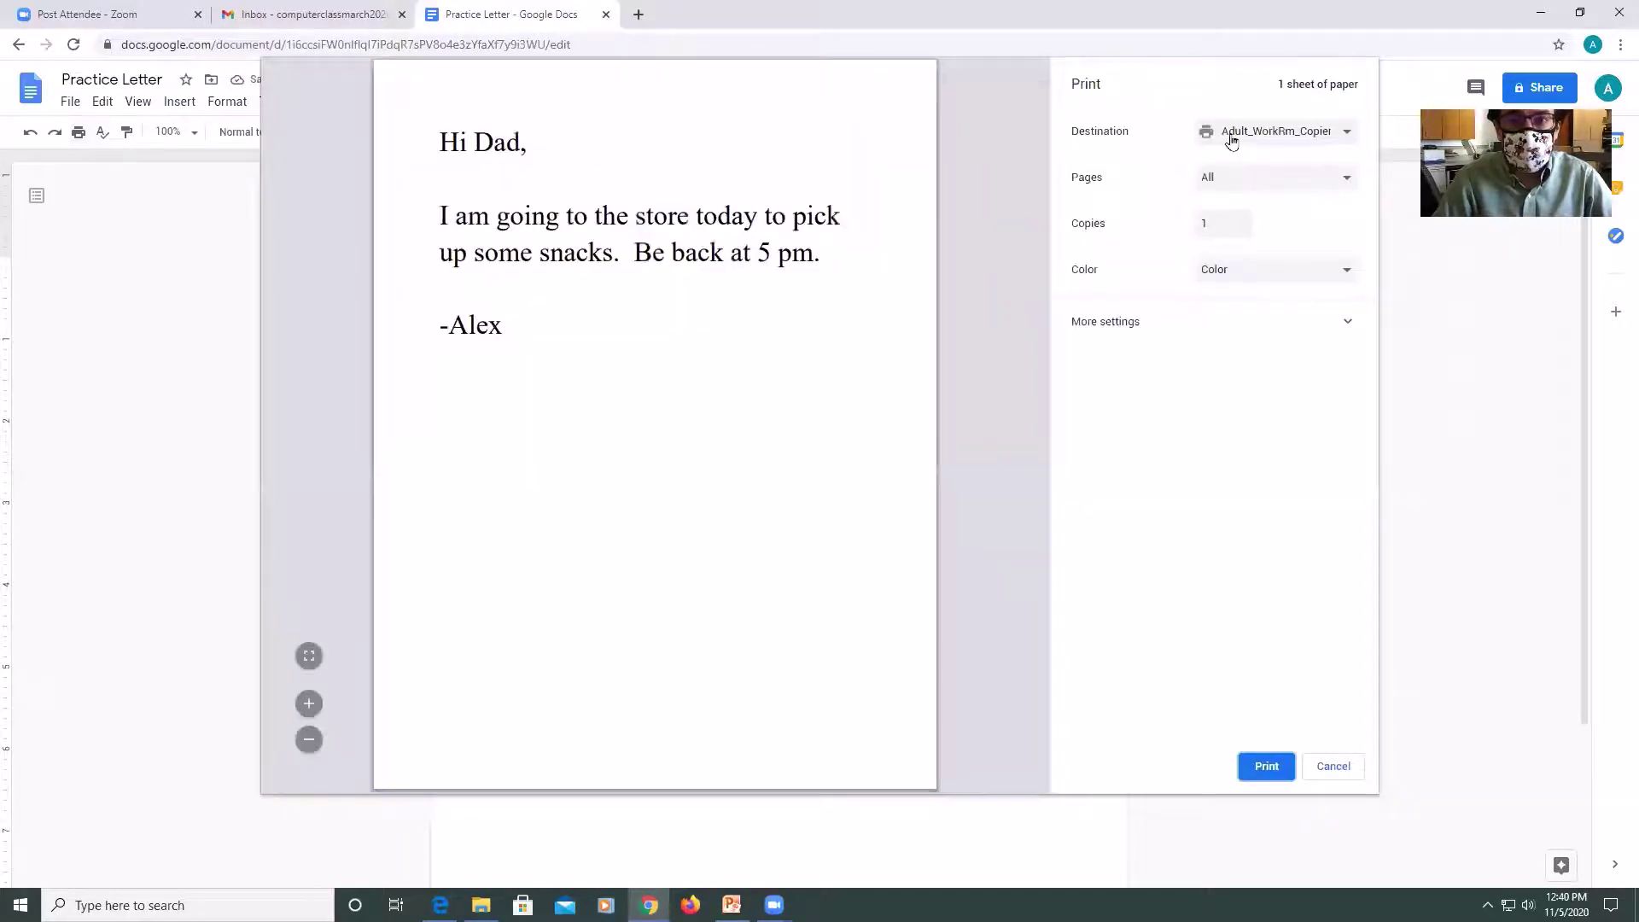
Keep the copier as print destination and expand More settings.
{"action": "left_click", "coordinate": [1232, 137]}
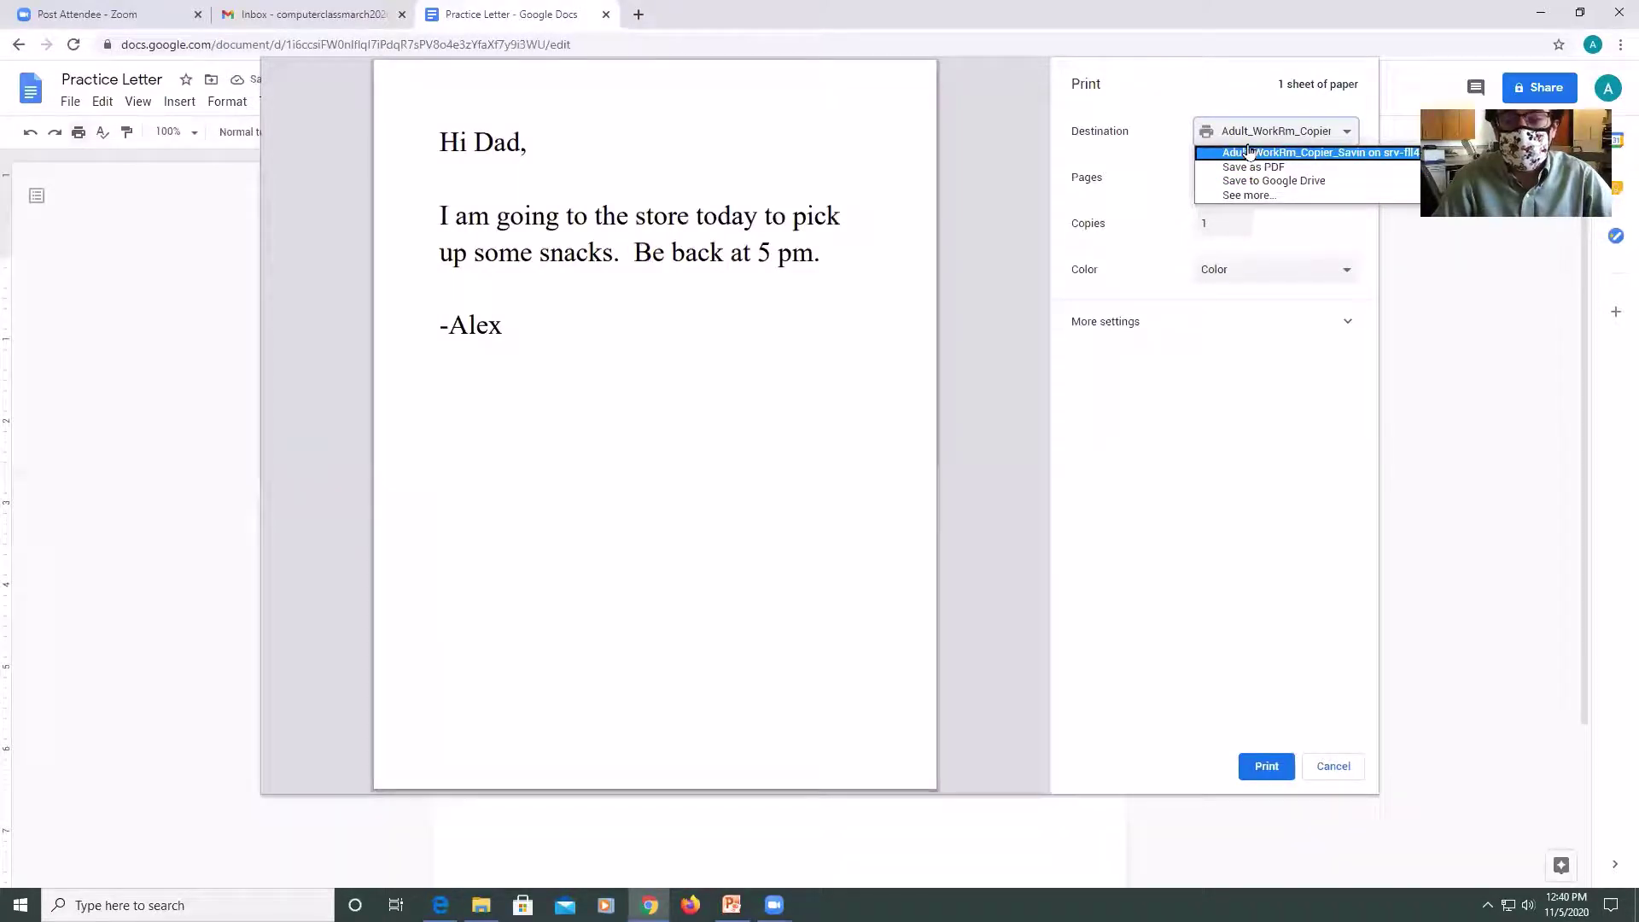
{"action": "left_click", "coordinate": [1249, 152]}
{"action": "left_click", "coordinate": [1103, 322]}
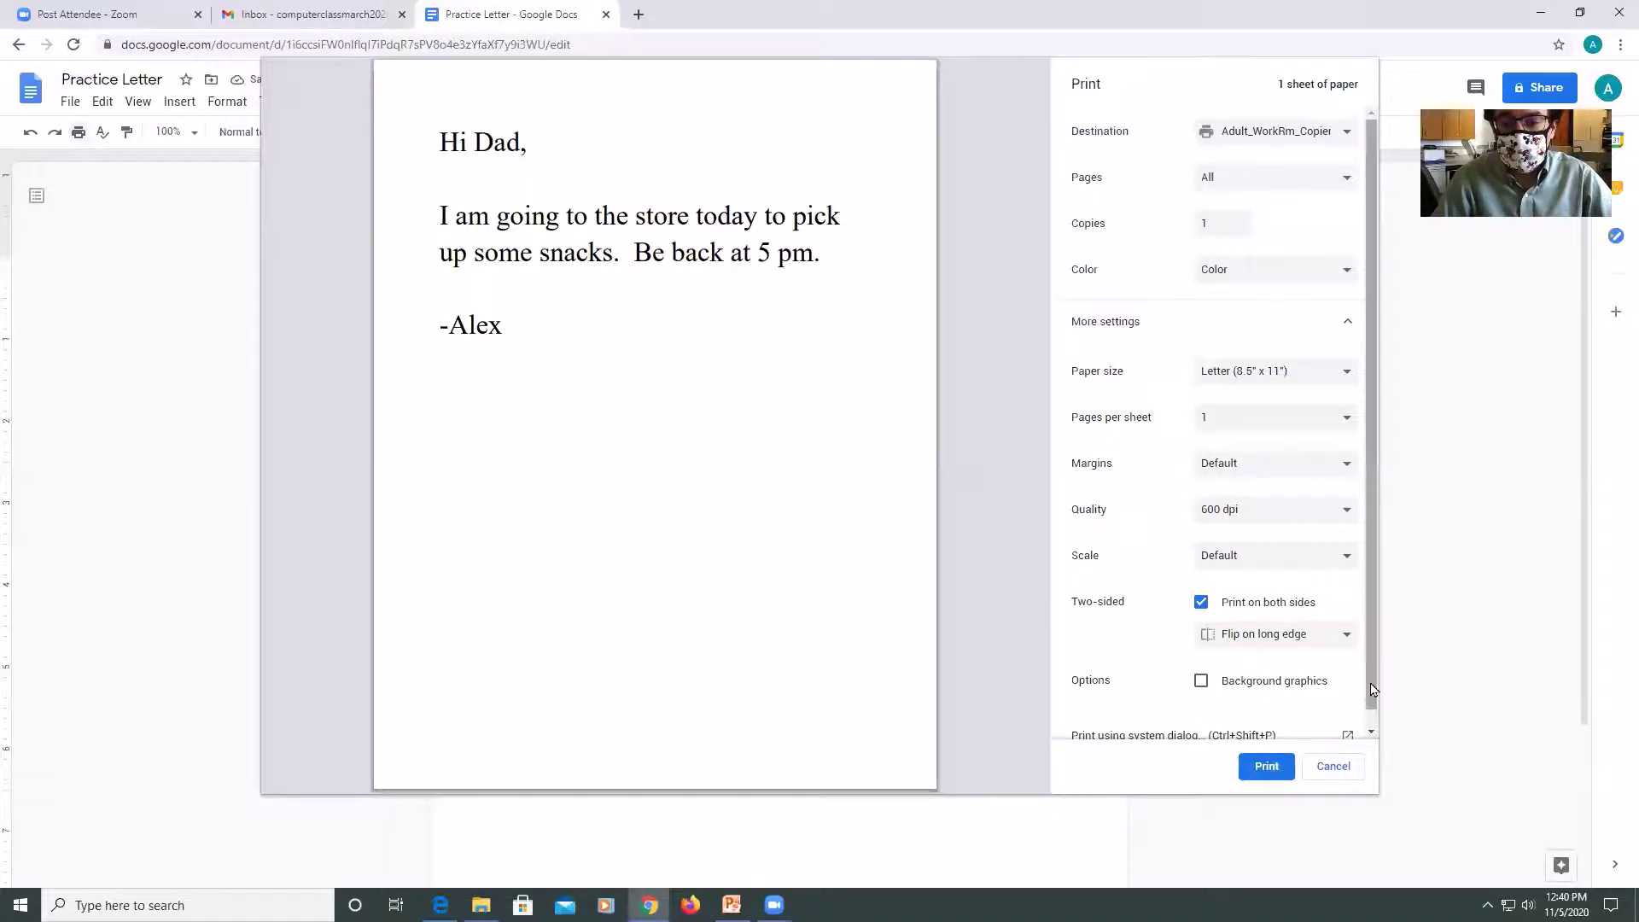
{"action": "scroll", "coordinate": [1362, 722], "scroll_direction": "down", "scroll_amount": 1}
{"action": "scroll", "coordinate": [1353, 730], "scroll_direction": "up", "scroll_amount": 1}
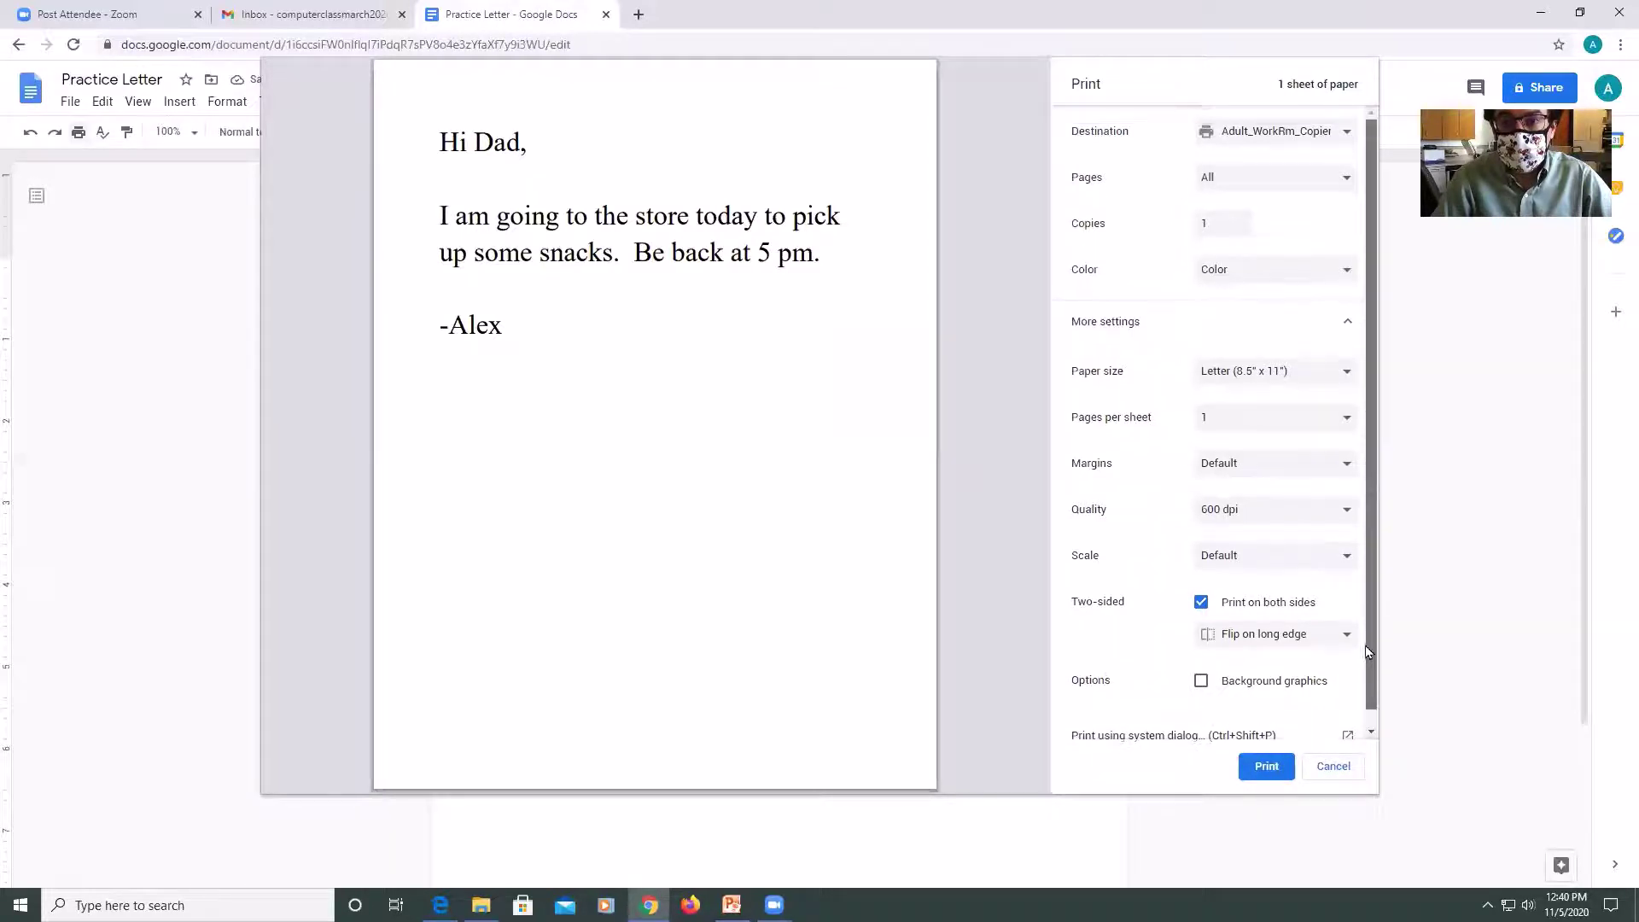
{"action": "left_click", "coordinate": [1321, 135]}
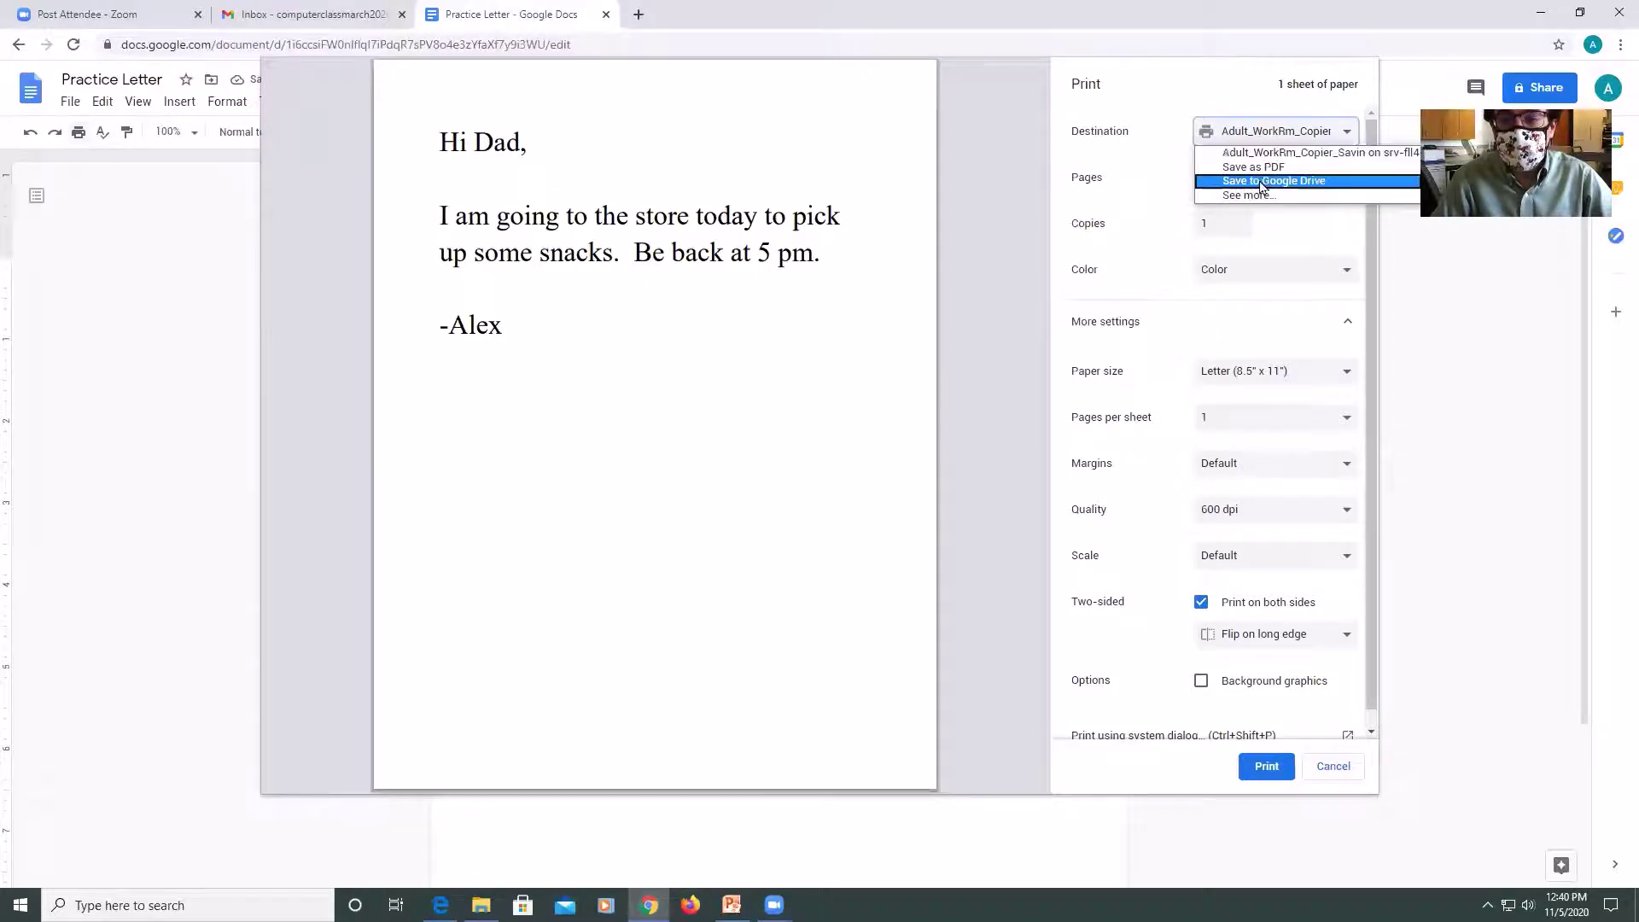
{"action": "left_click", "coordinate": [1258, 130]}
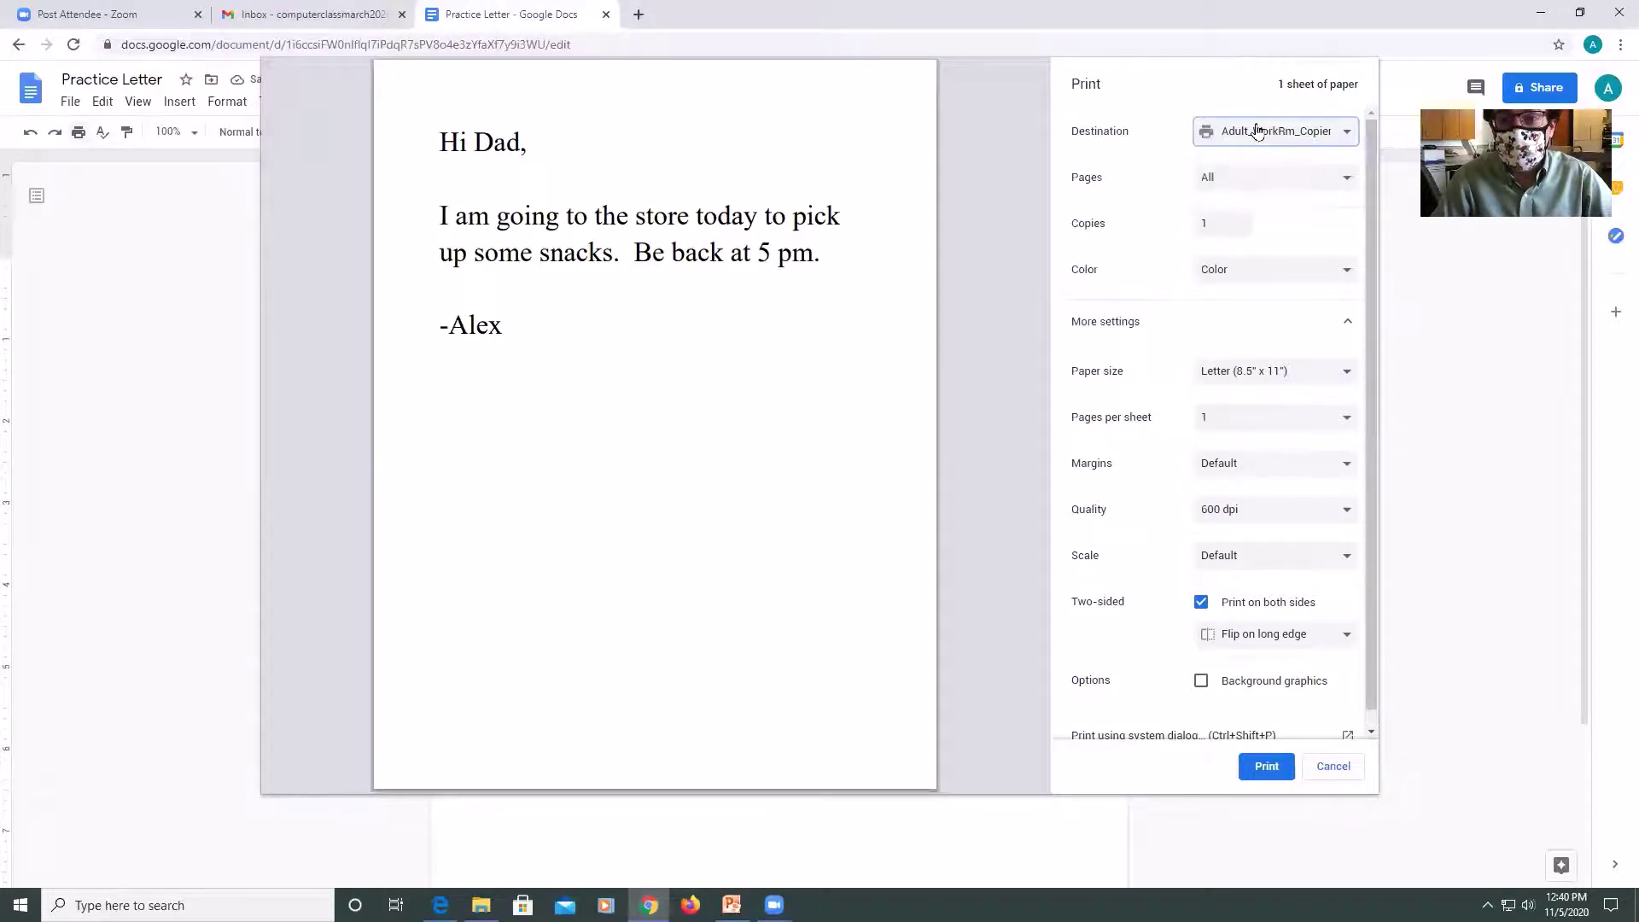
Leave Pages on All after briefly trying Custom, and keep Color printing.
{"action": "left_click", "coordinate": [1249, 177]}
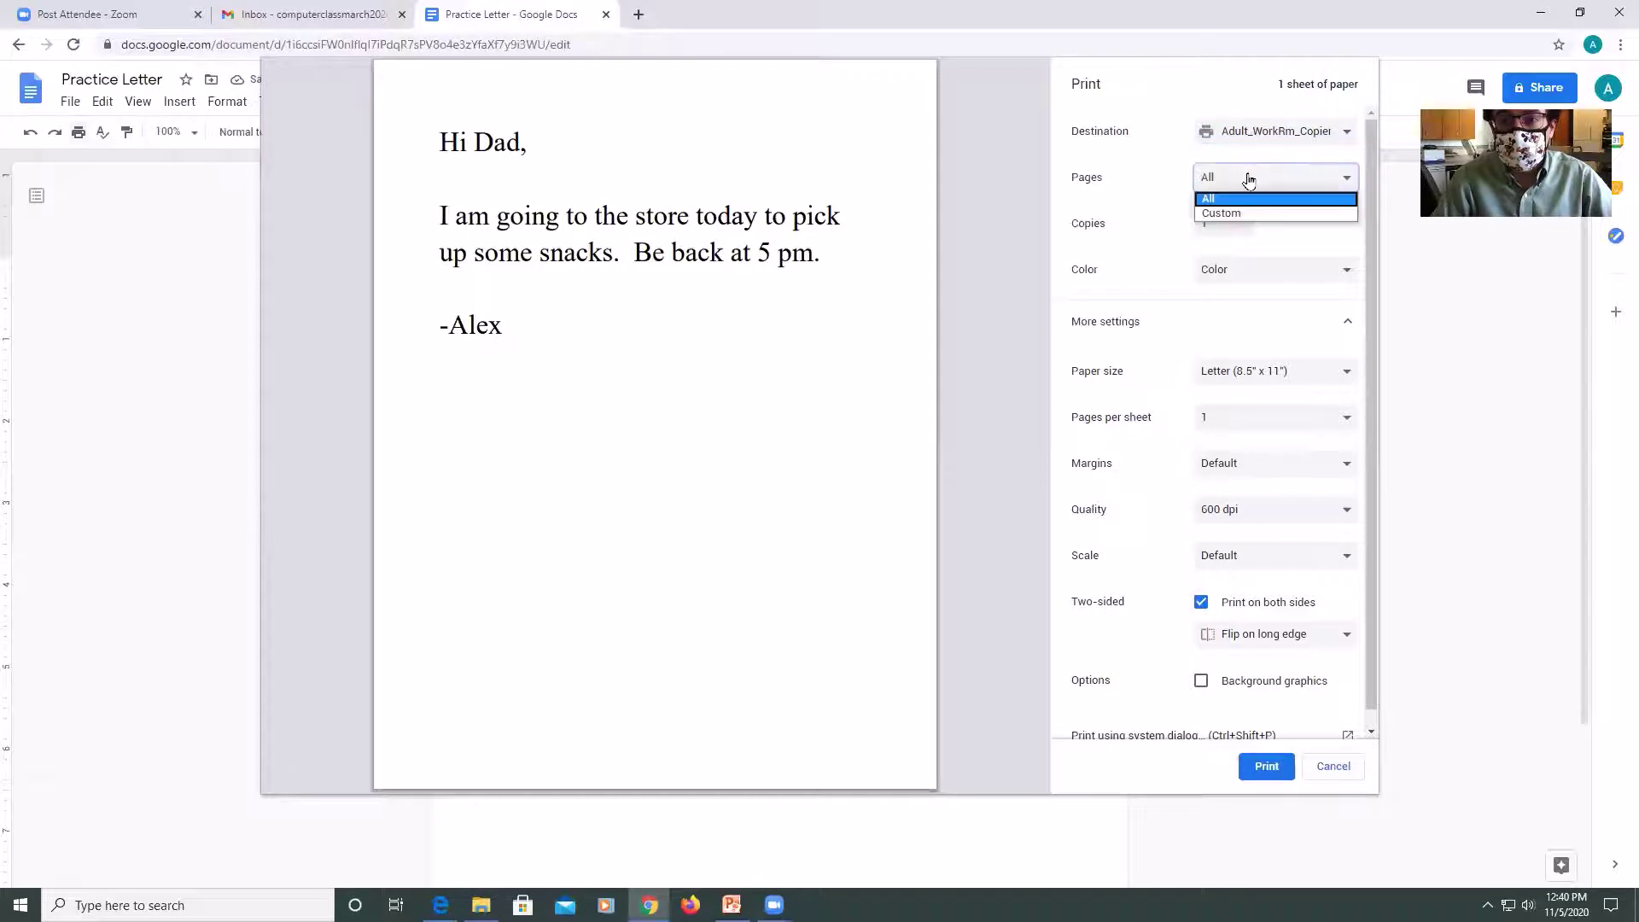
{"action": "left_click", "coordinate": [1242, 198]}
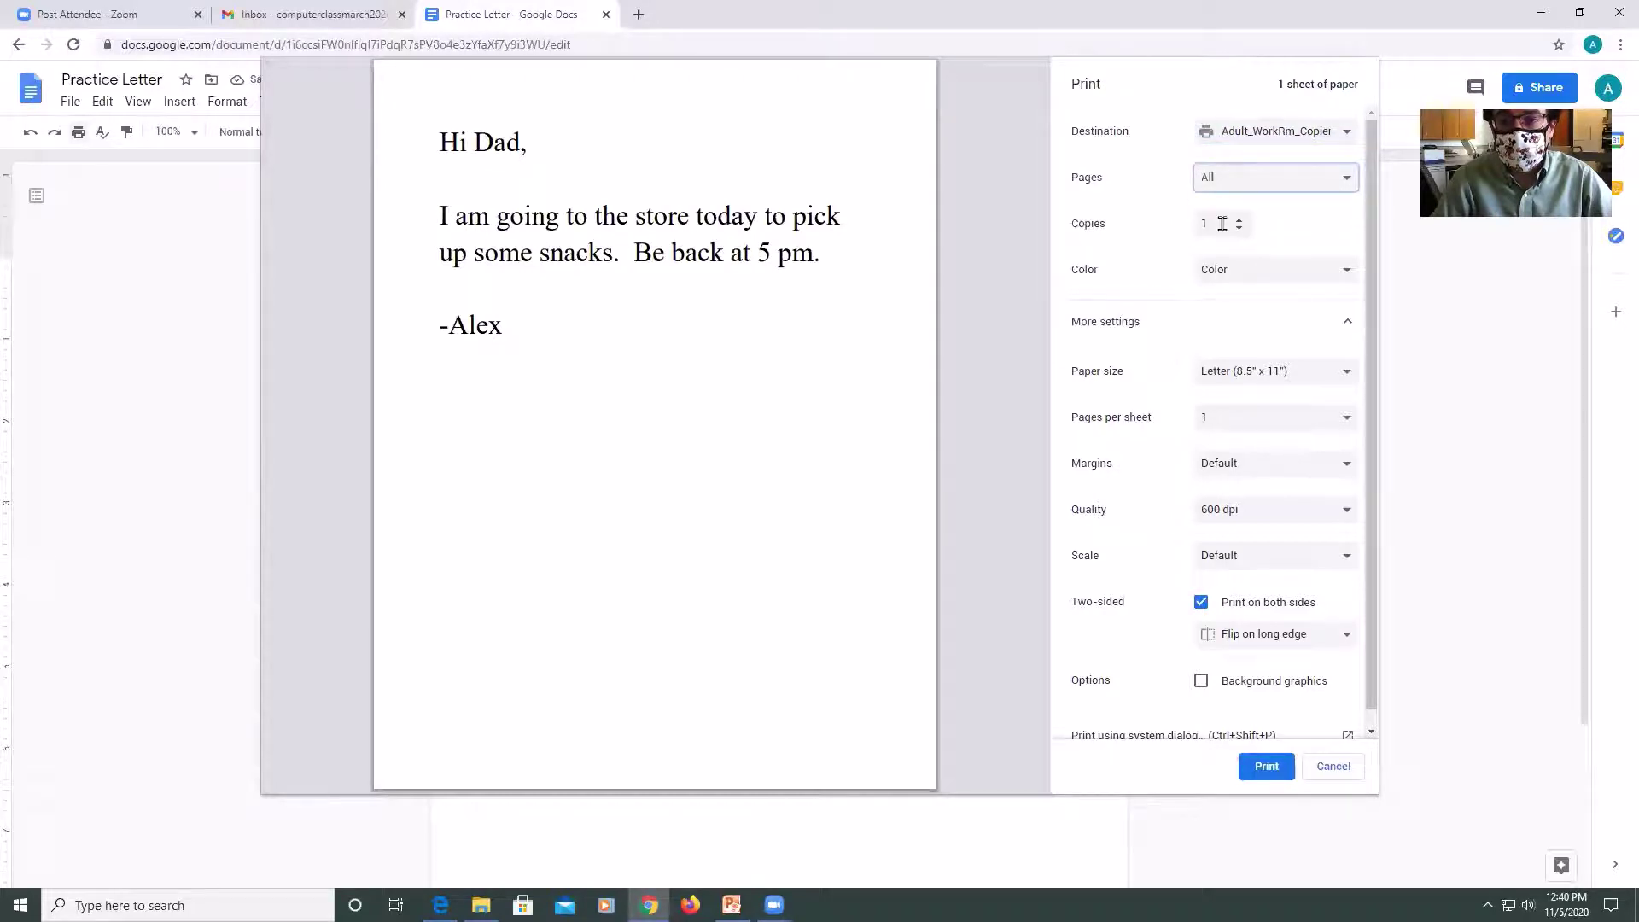
{"action": "left_click", "coordinate": [1226, 180]}
{"action": "left_click", "coordinate": [1233, 212]}
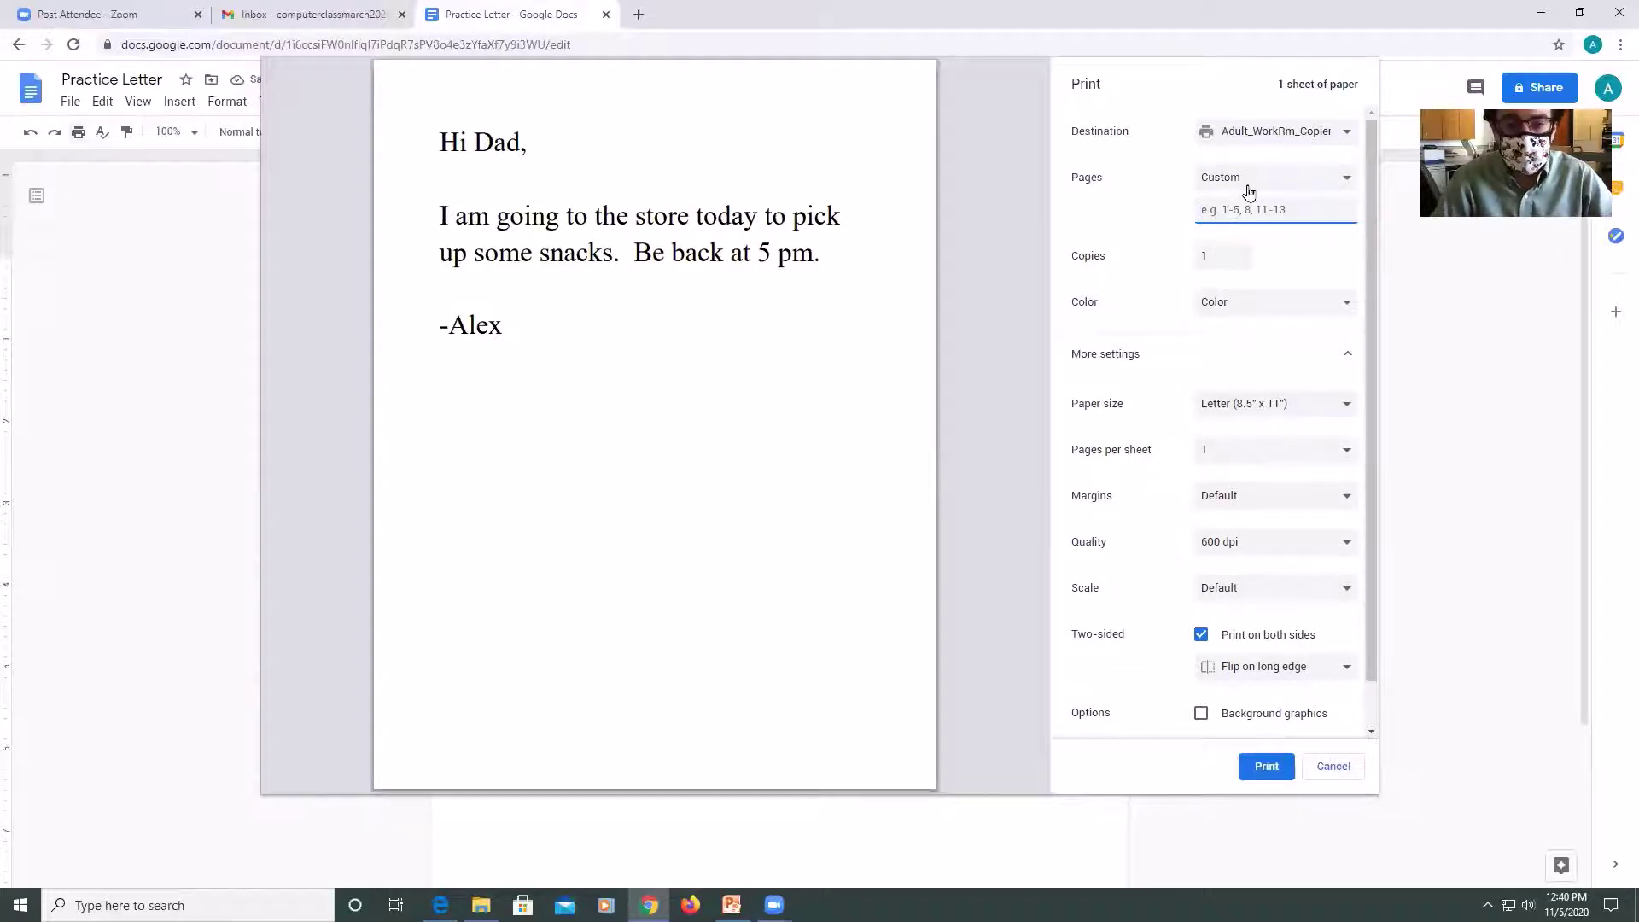
{"action": "left_click", "coordinate": [1248, 186]}
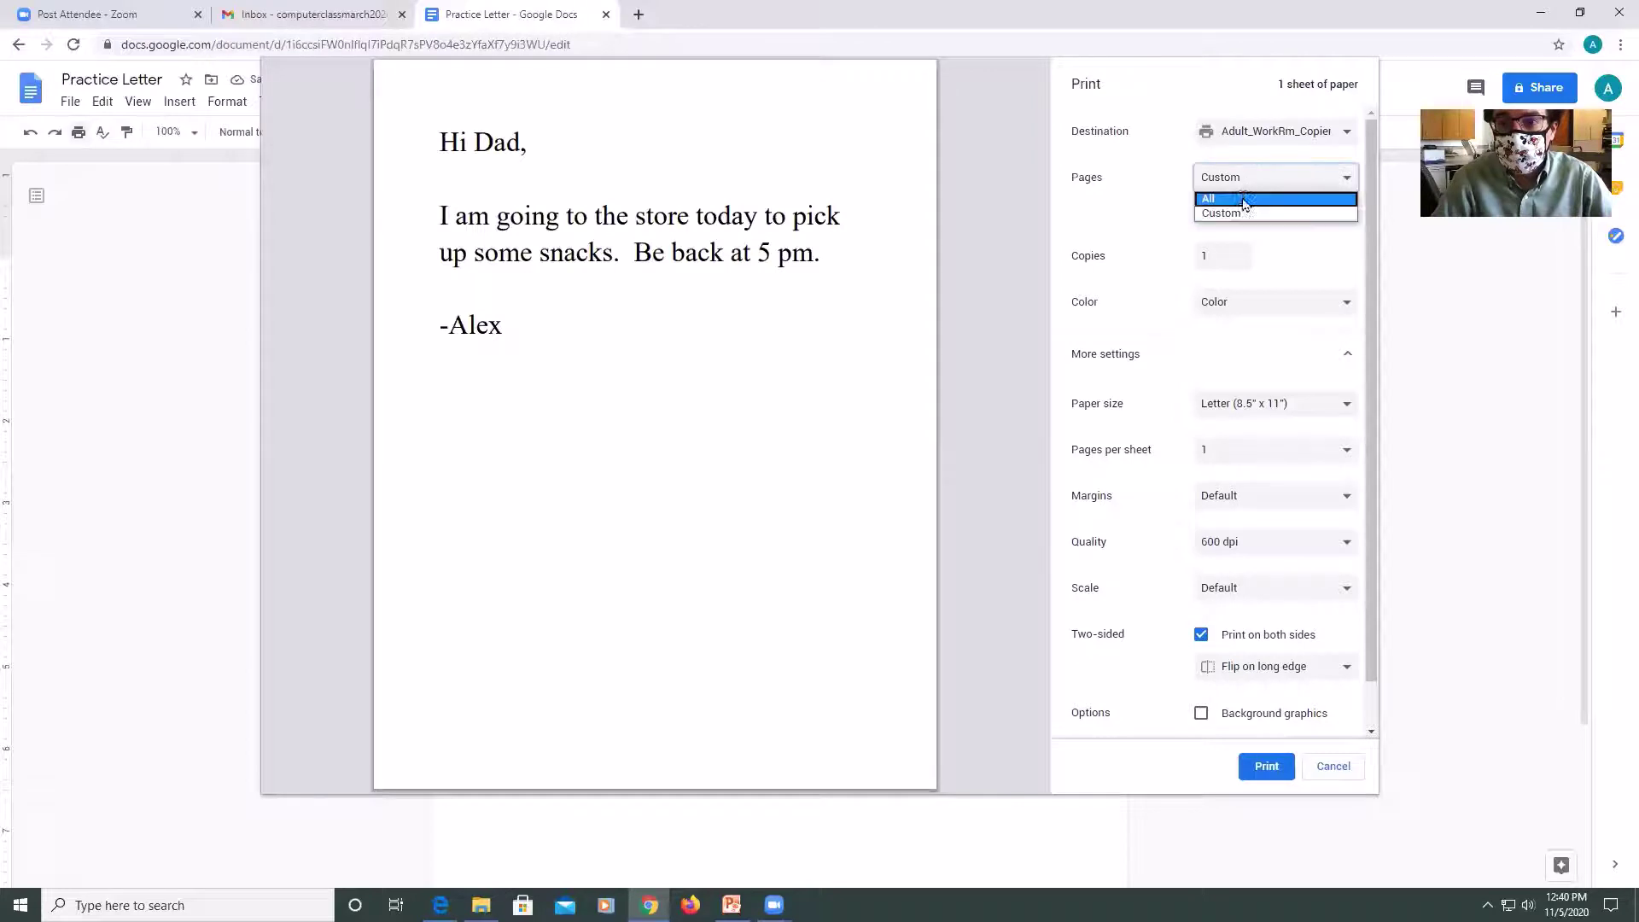
{"action": "left_click", "coordinate": [1243, 200]}
{"action": "left_click", "coordinate": [1242, 280]}
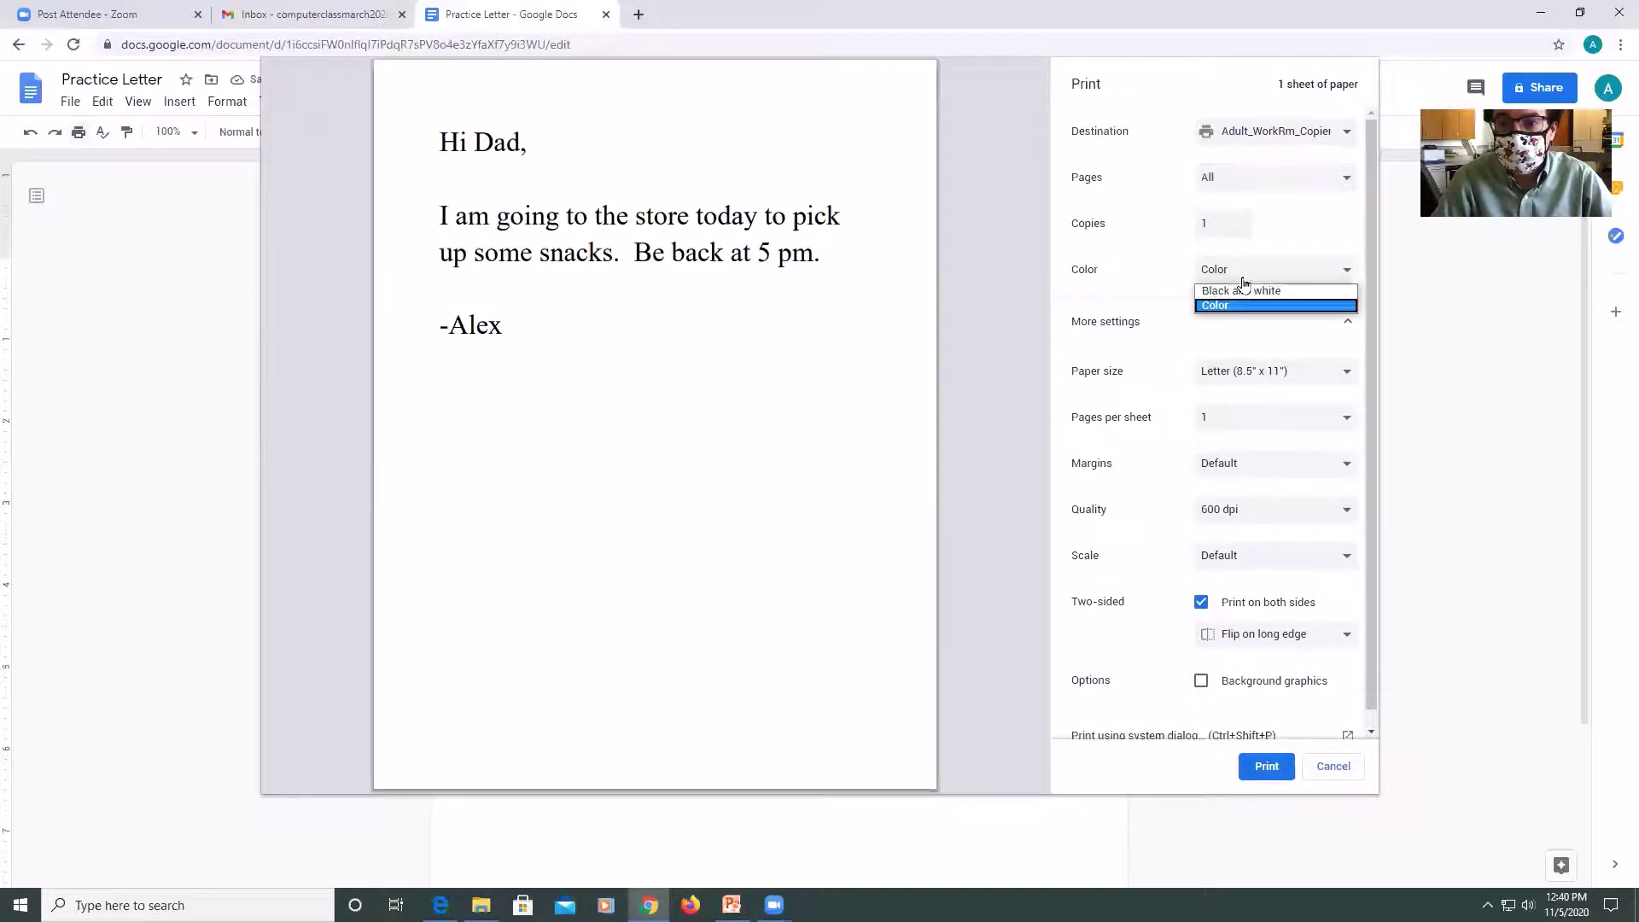
{"action": "left_click", "coordinate": [1243, 306]}
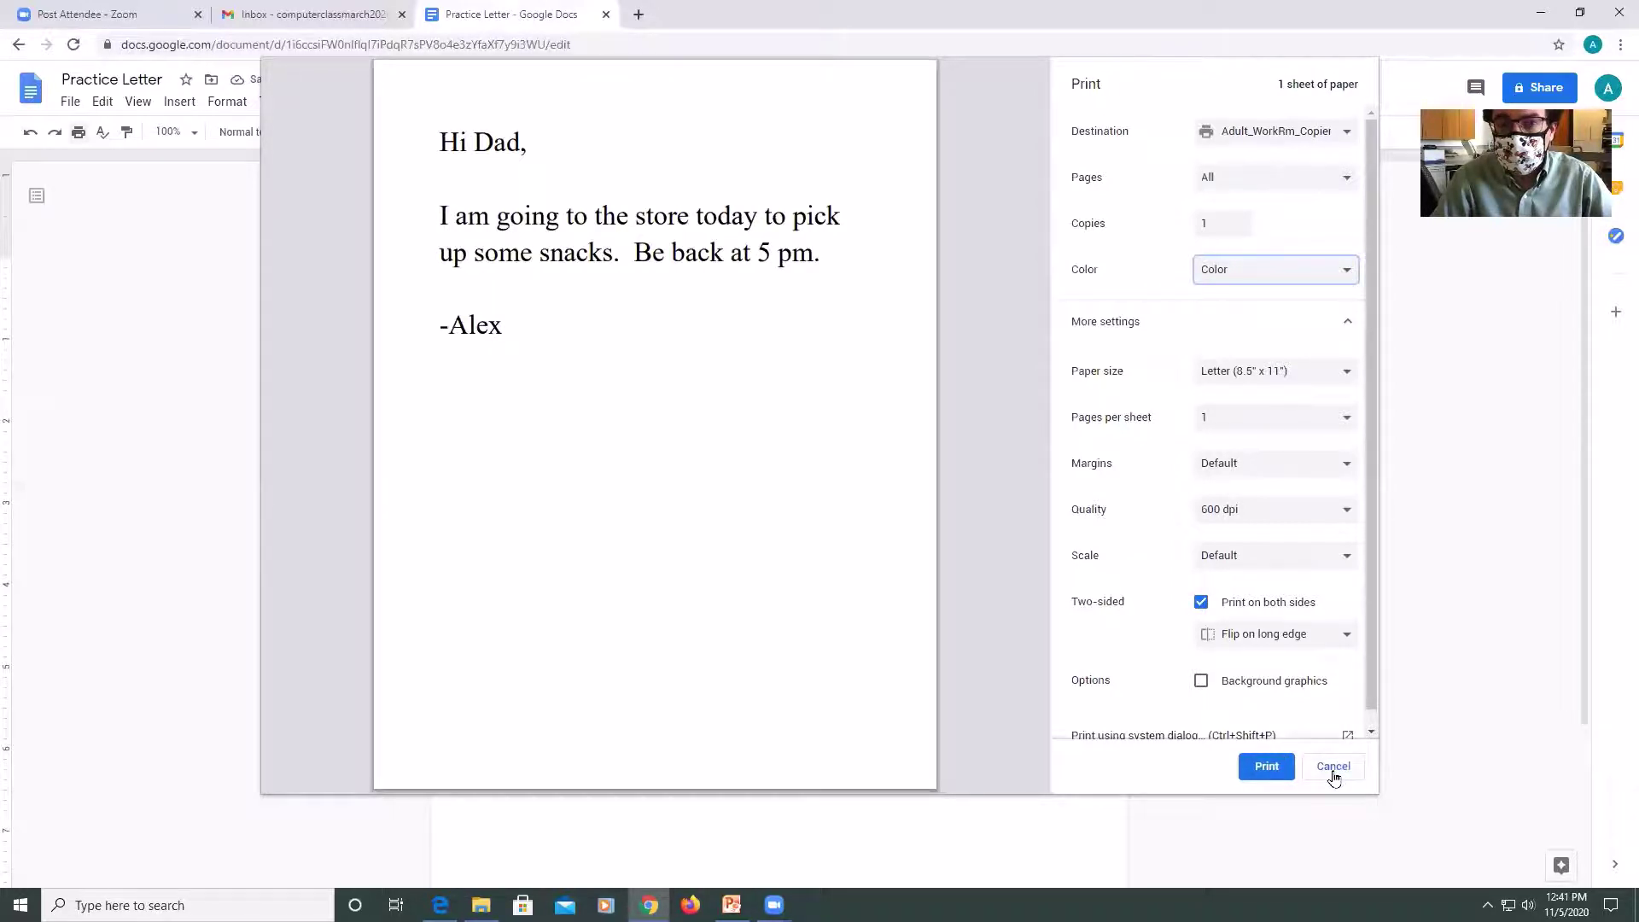
Print the letter to the copier, close the printer queue, then undo and redo the size-30 change.
{"action": "left_click", "coordinate": [1285, 777]}
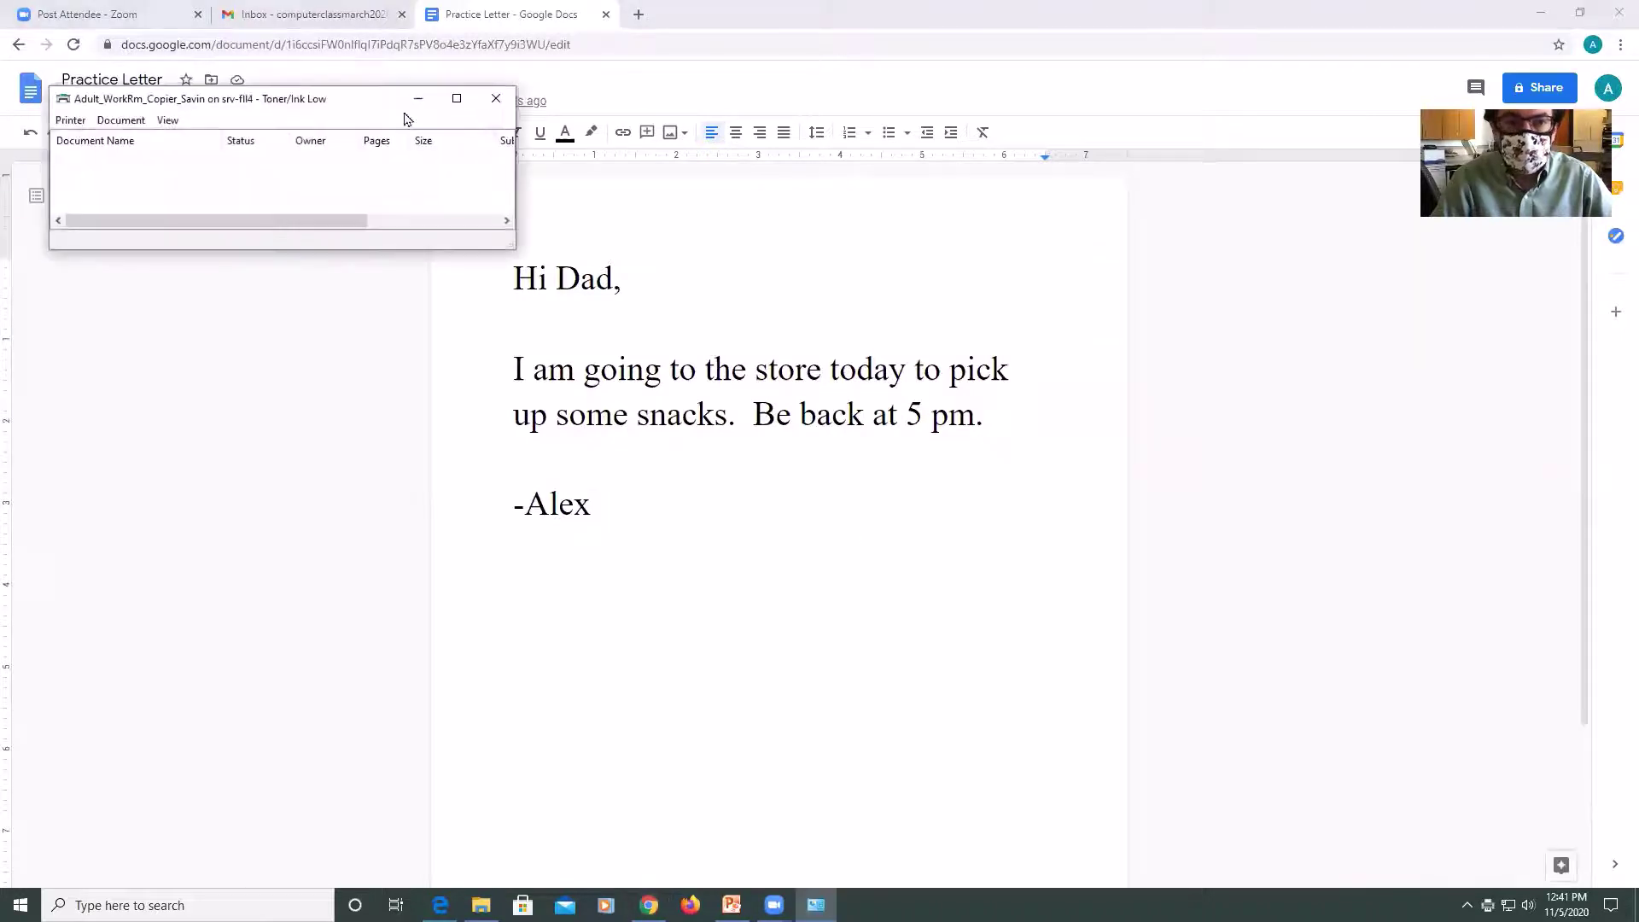
{"action": "left_click", "coordinate": [494, 98]}
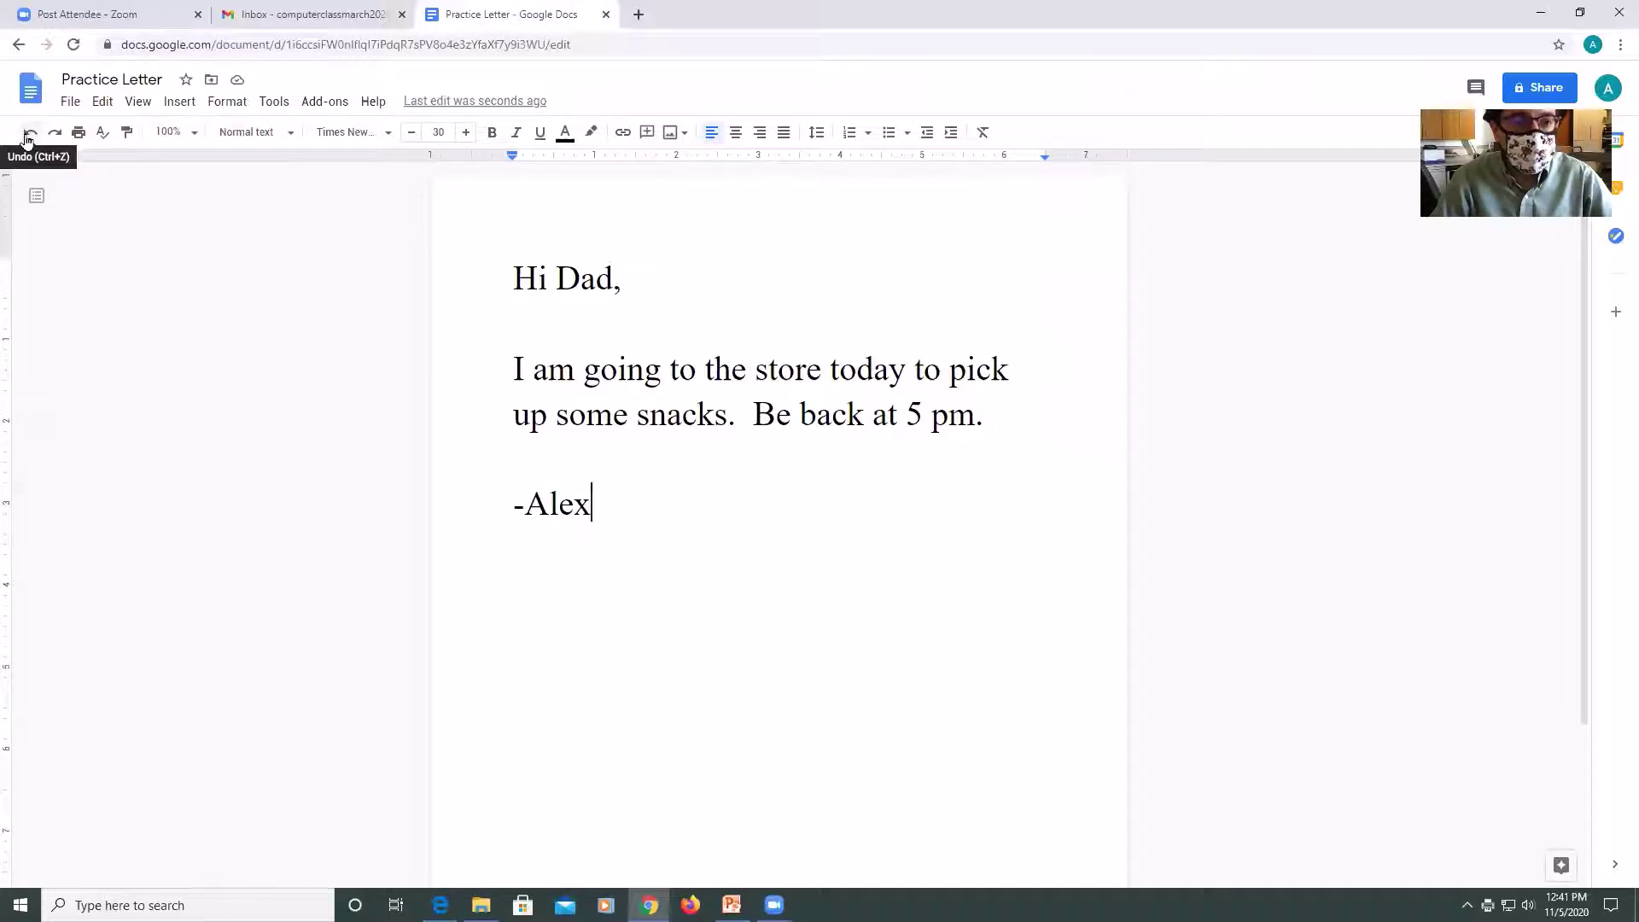
{"action": "left_click", "coordinate": [29, 134]}
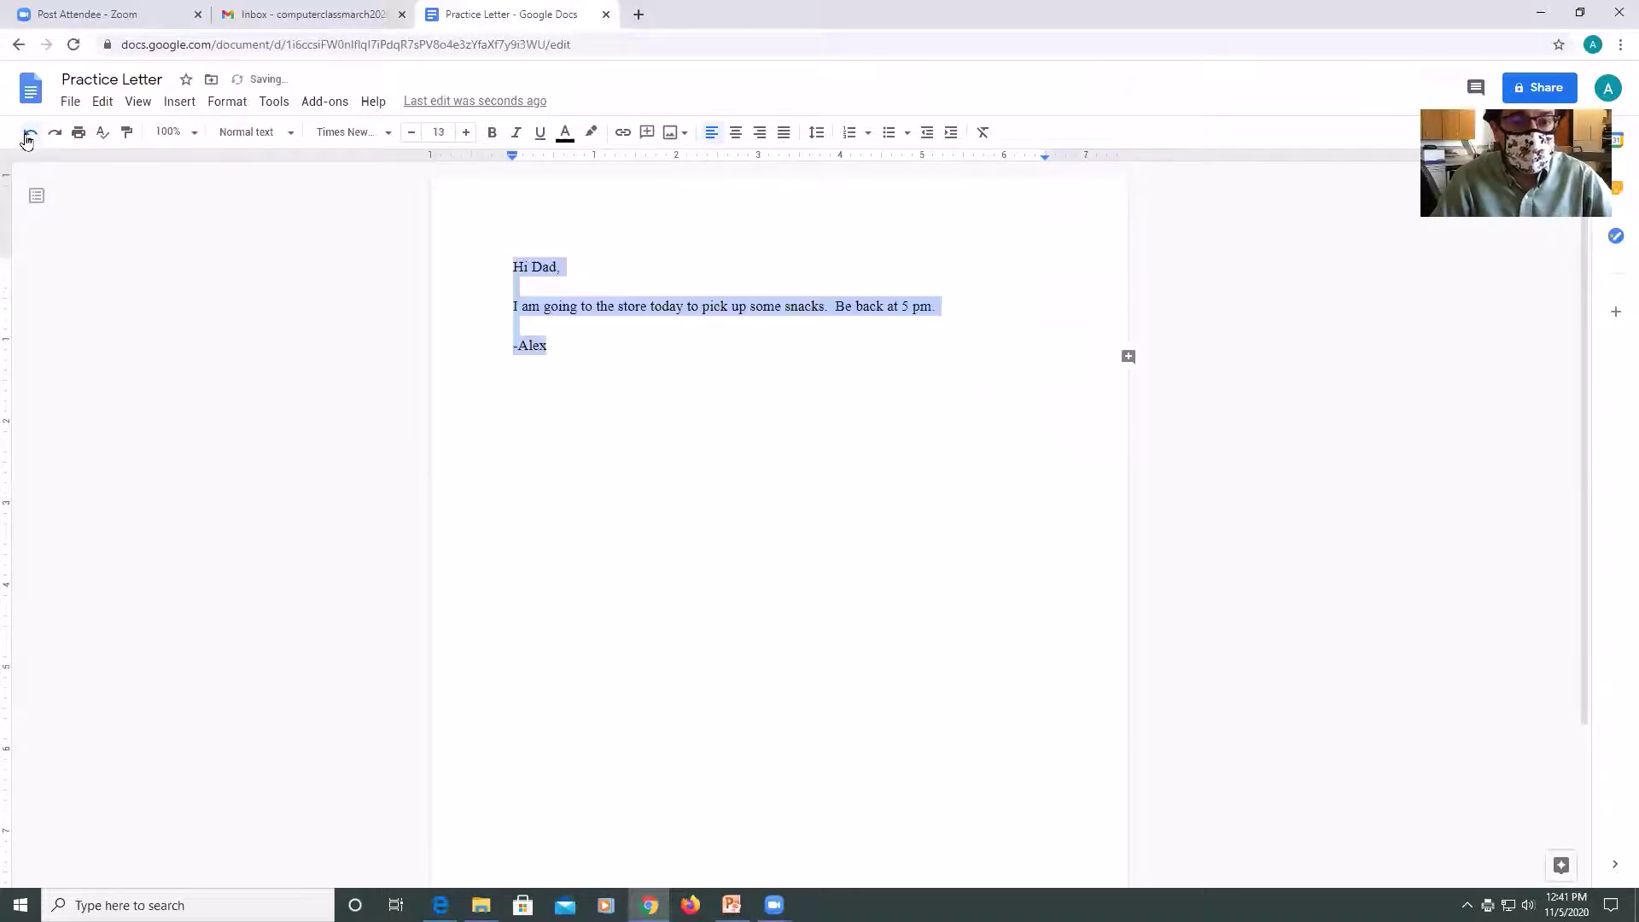
{"action": "left_click", "coordinate": [55, 134]}
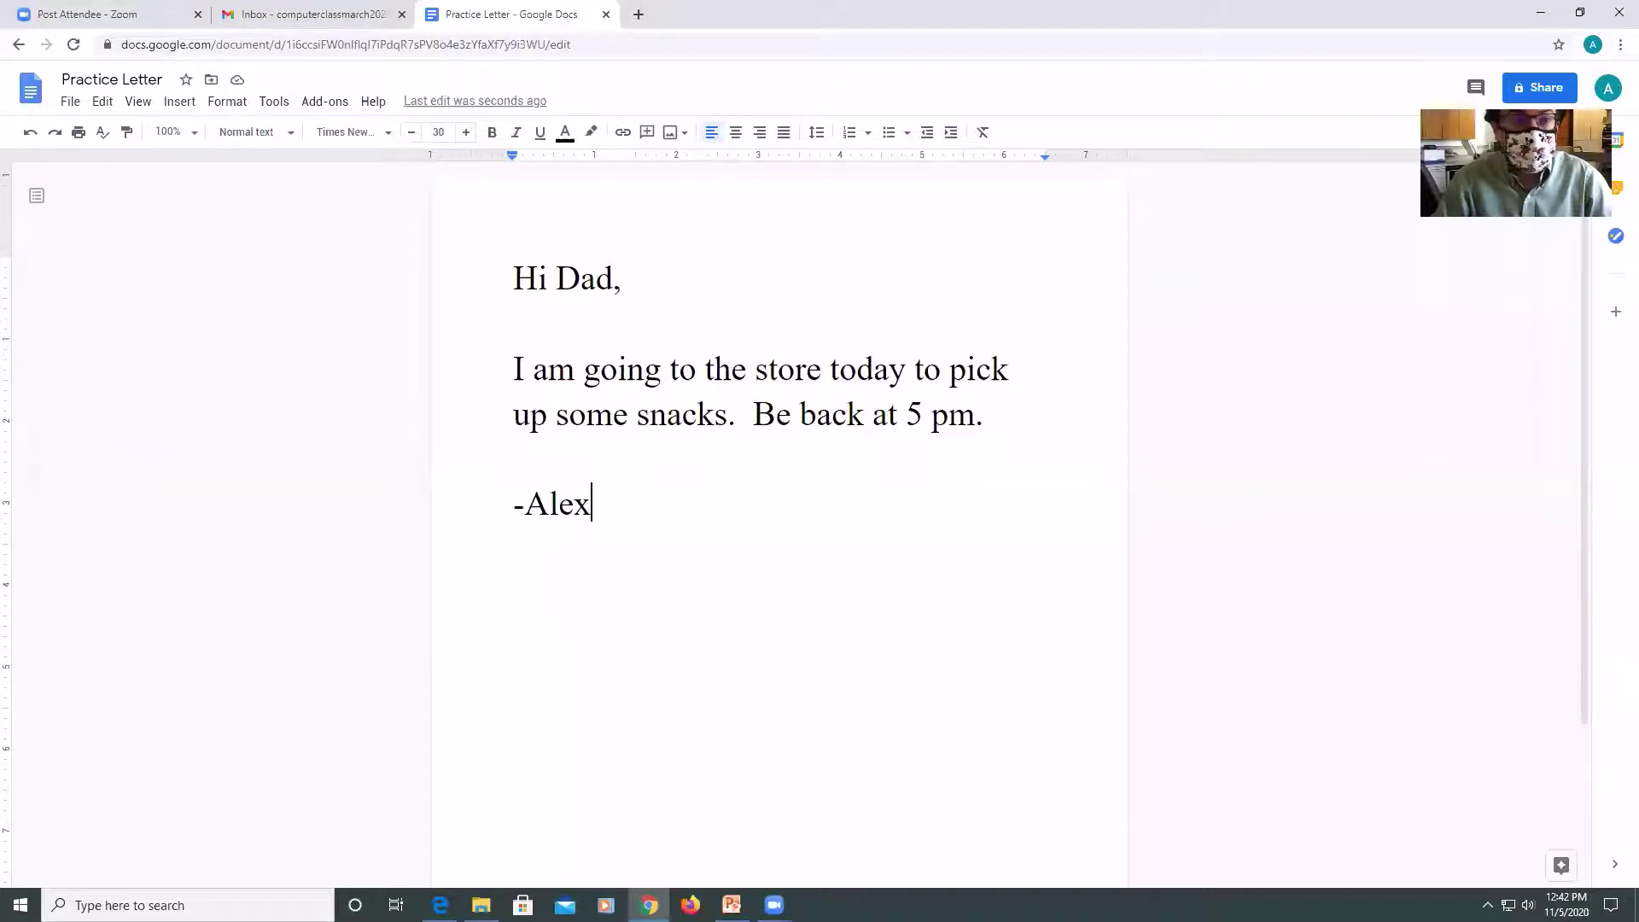
Open the letter's sharing settings from the File menu and copy its link.
{"action": "left_click", "coordinate": [70, 101]}
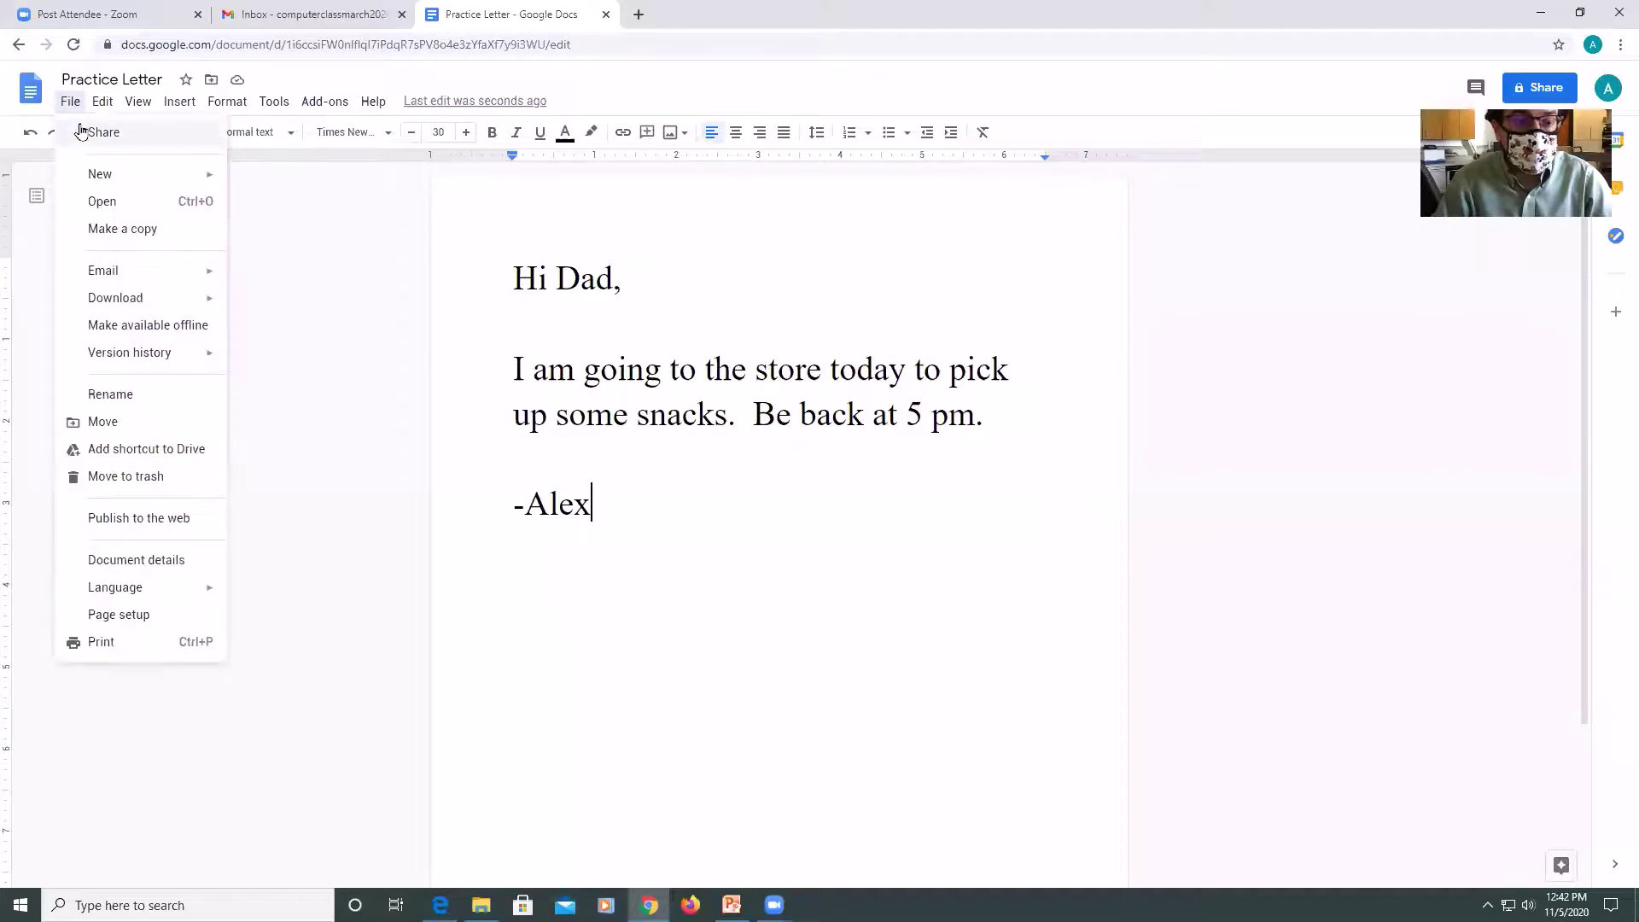
{"action": "left_click", "coordinate": [81, 131]}
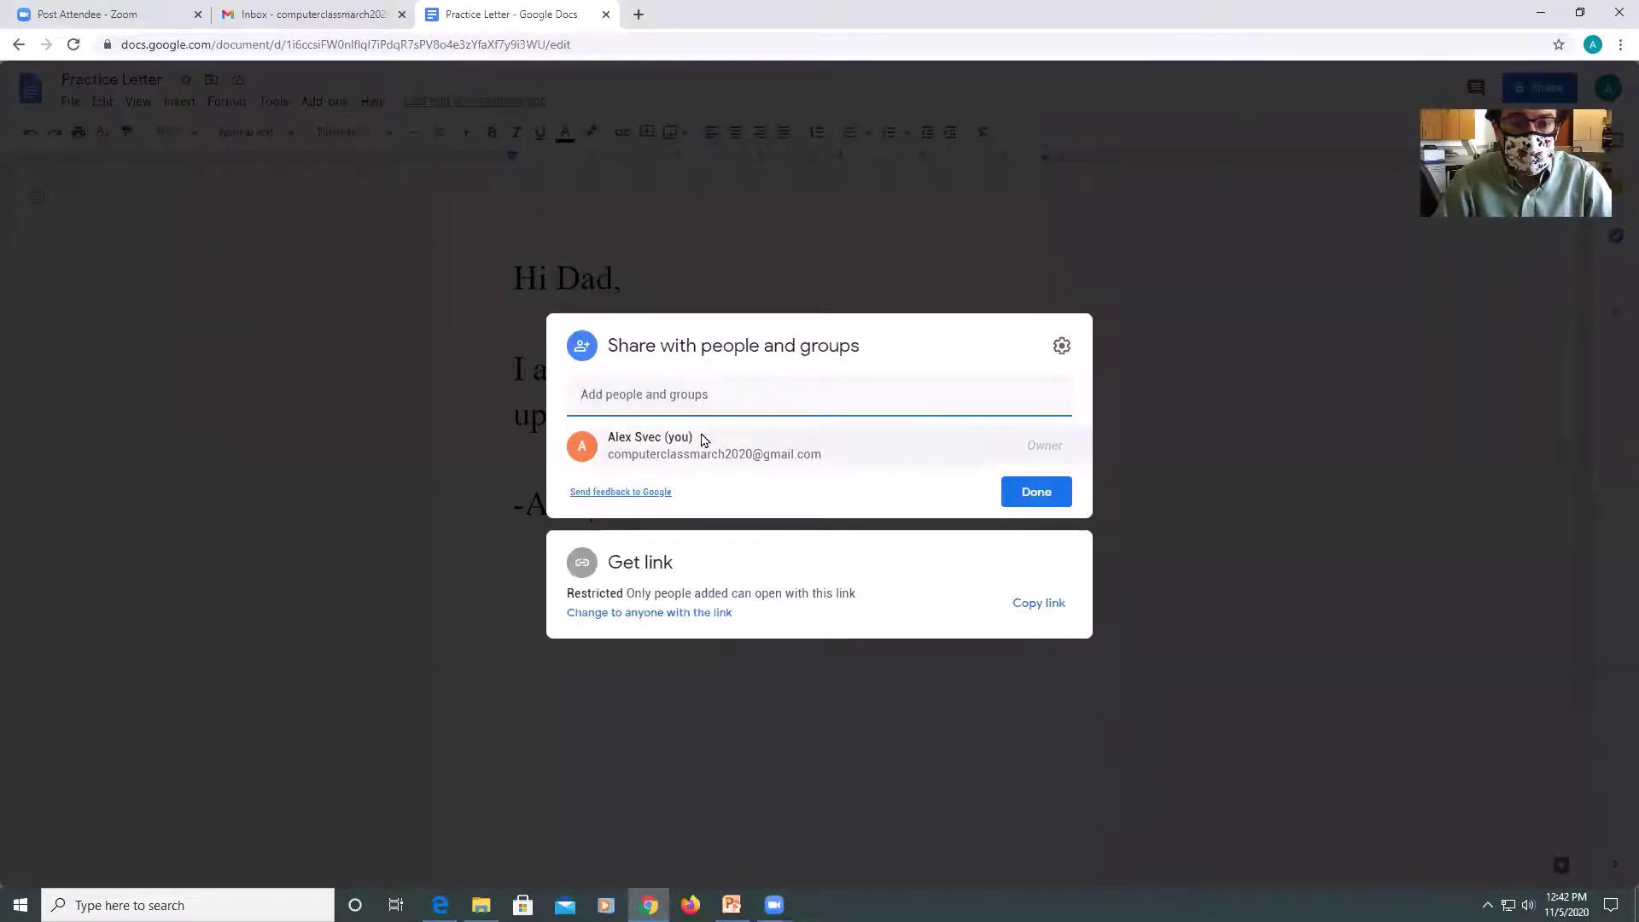
{"action": "mouse_move", "coordinate": [676, 452]}
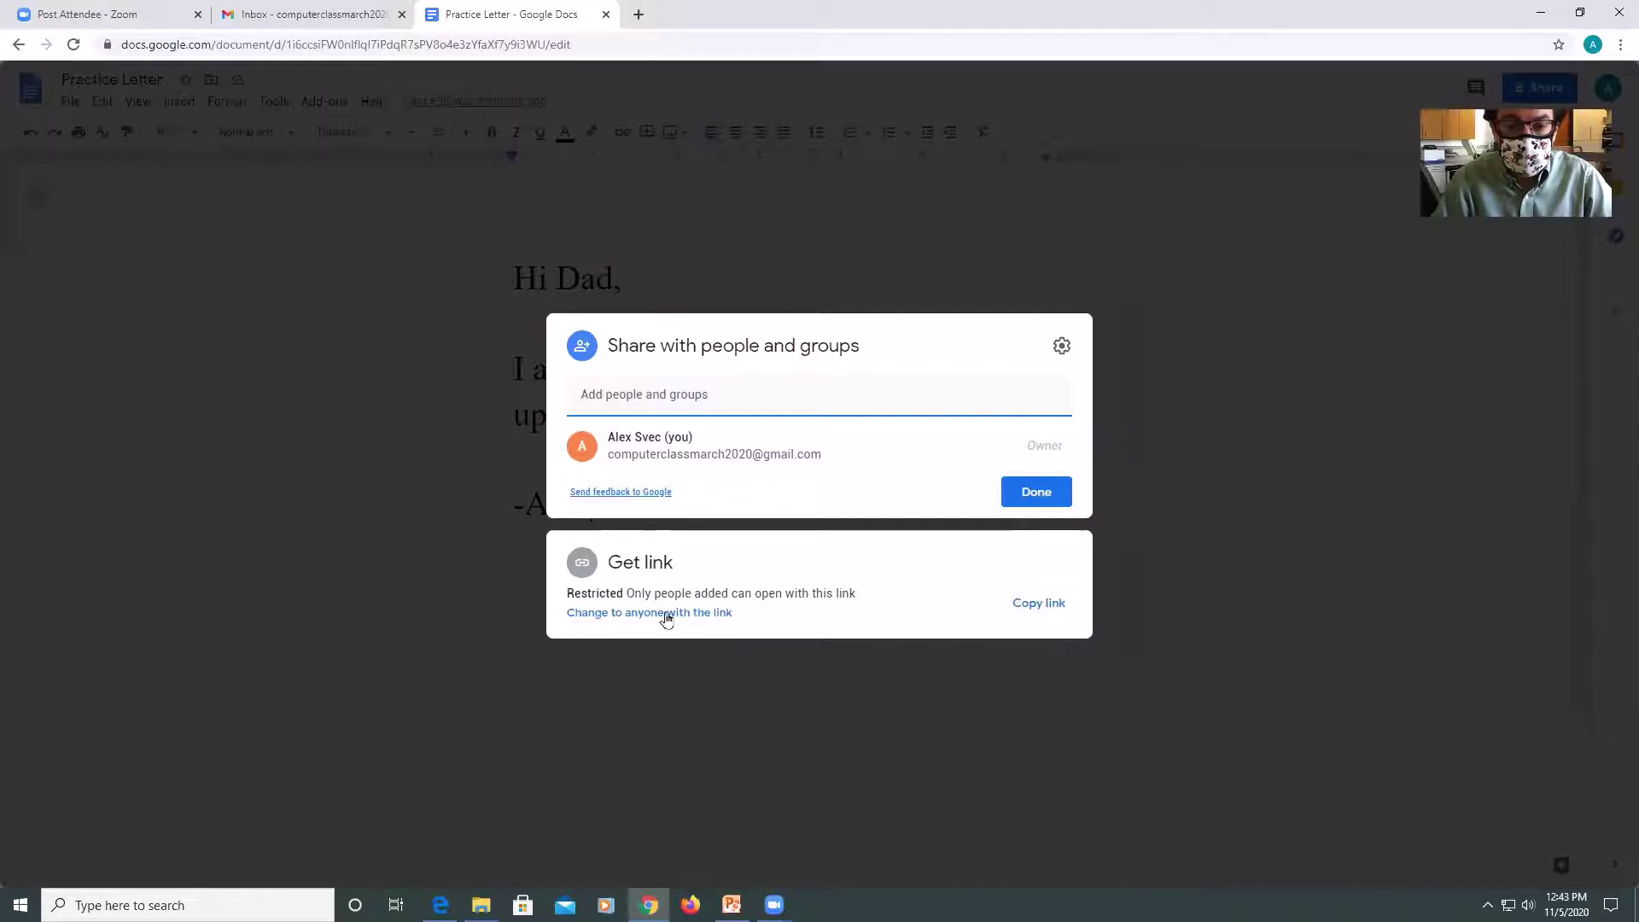
{"action": "left_click", "coordinate": [1026, 606]}
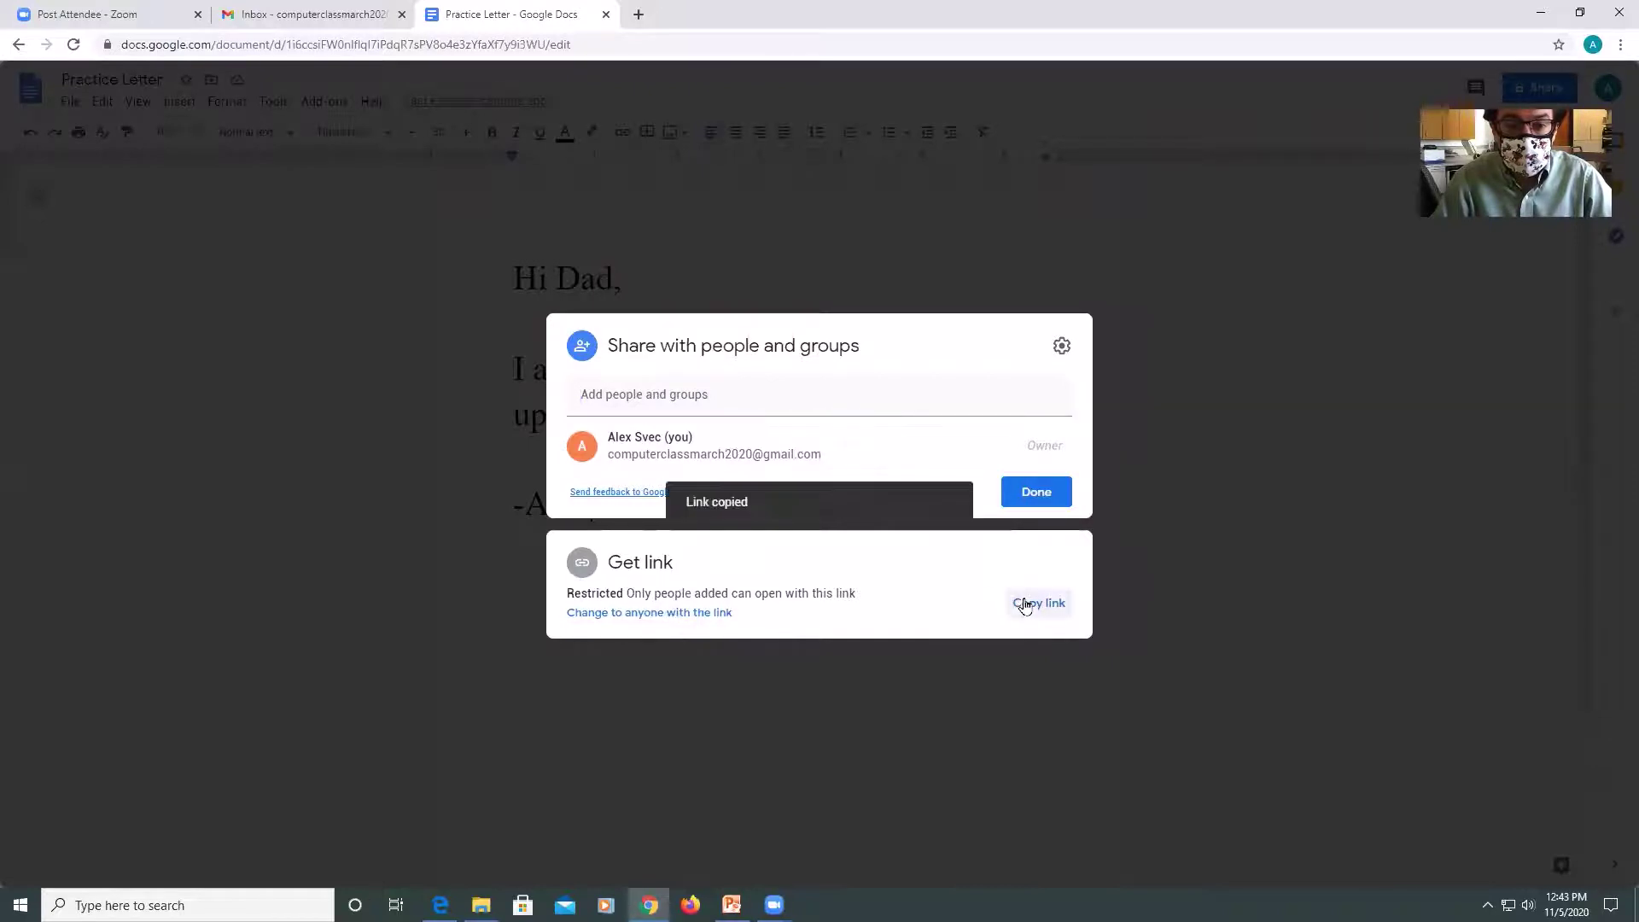
Toggle General access between Anyone with the link and Restricted, ending on Restricted, then close sharing.
{"action": "left_click", "coordinate": [652, 616]}
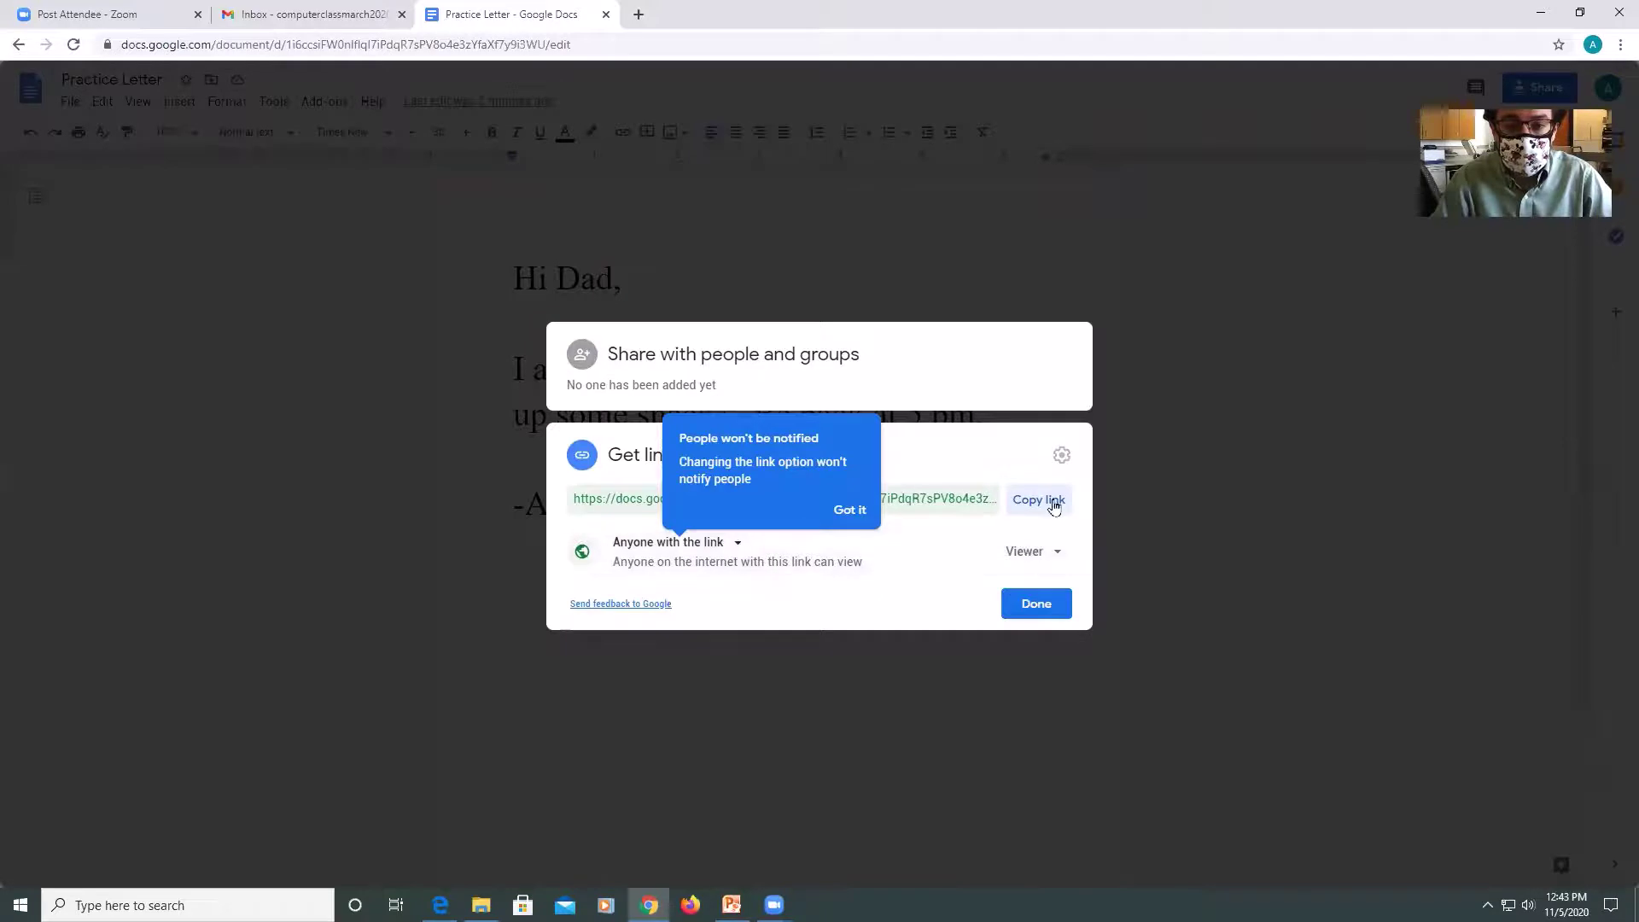
{"action": "left_click", "coordinate": [737, 548]}
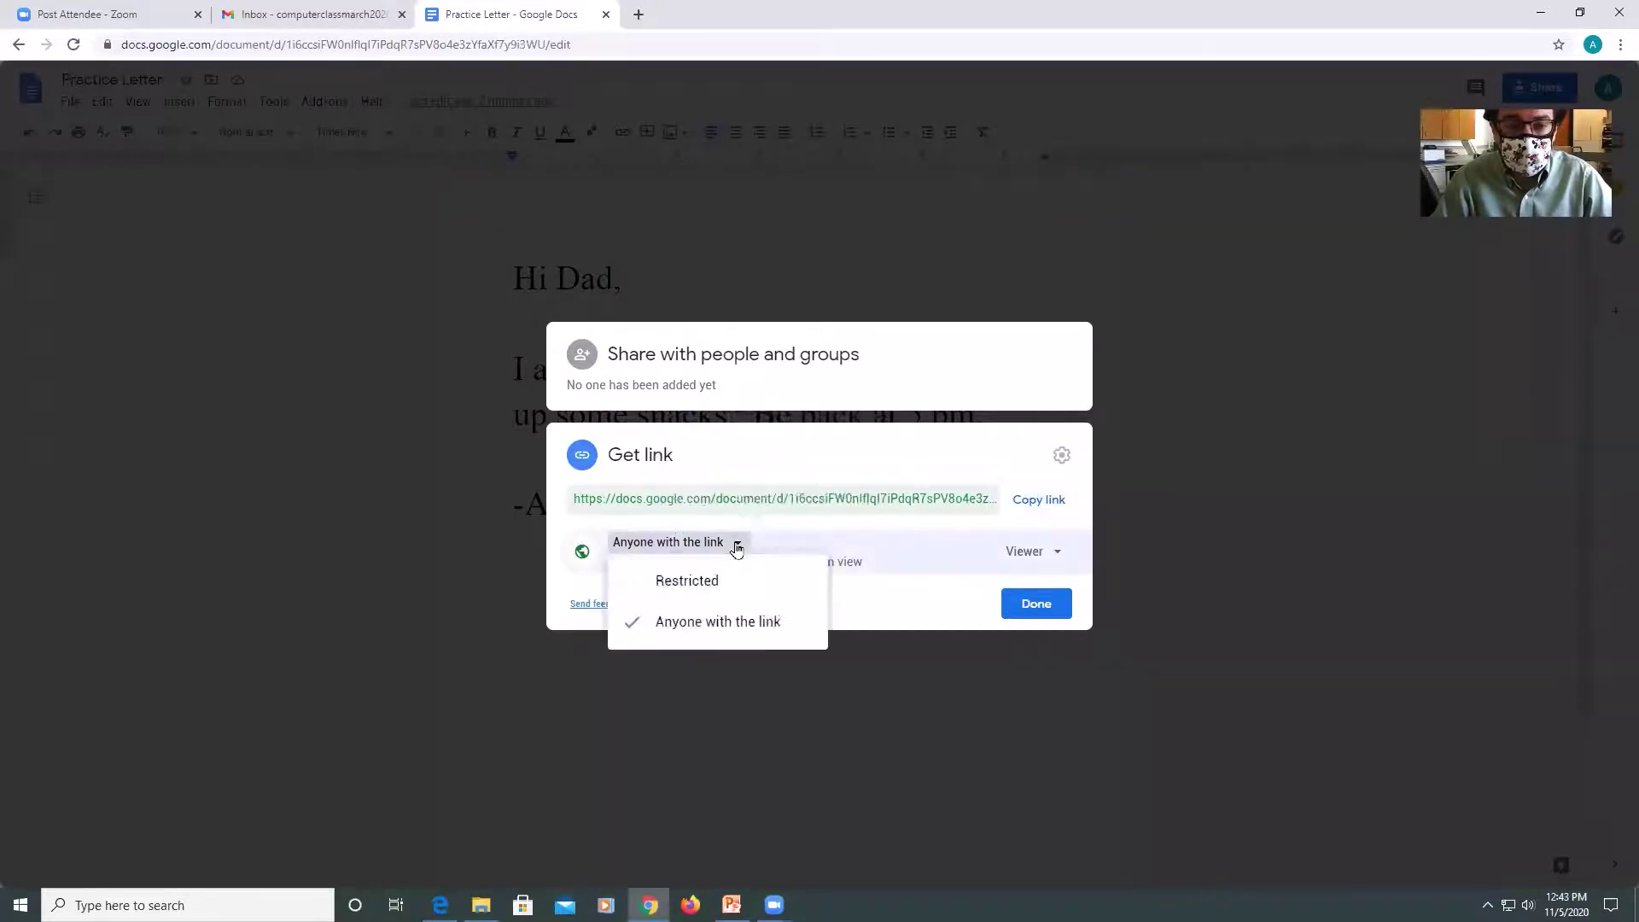
{"action": "left_click", "coordinate": [699, 595]}
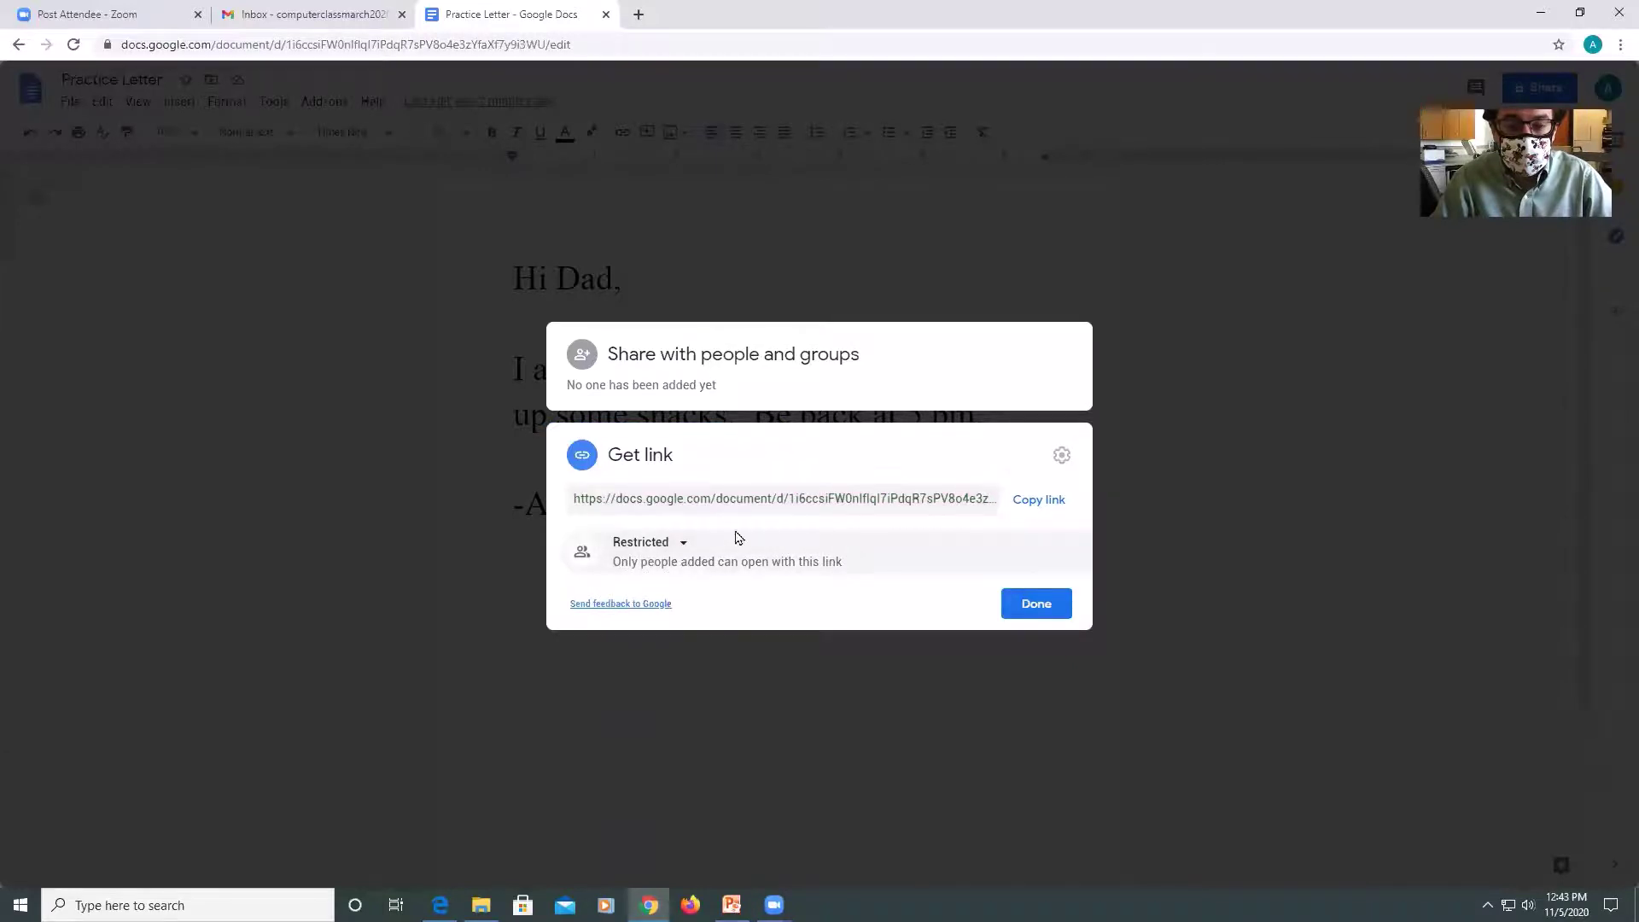
{"action": "left_click", "coordinate": [680, 546]}
{"action": "left_click", "coordinate": [669, 623]}
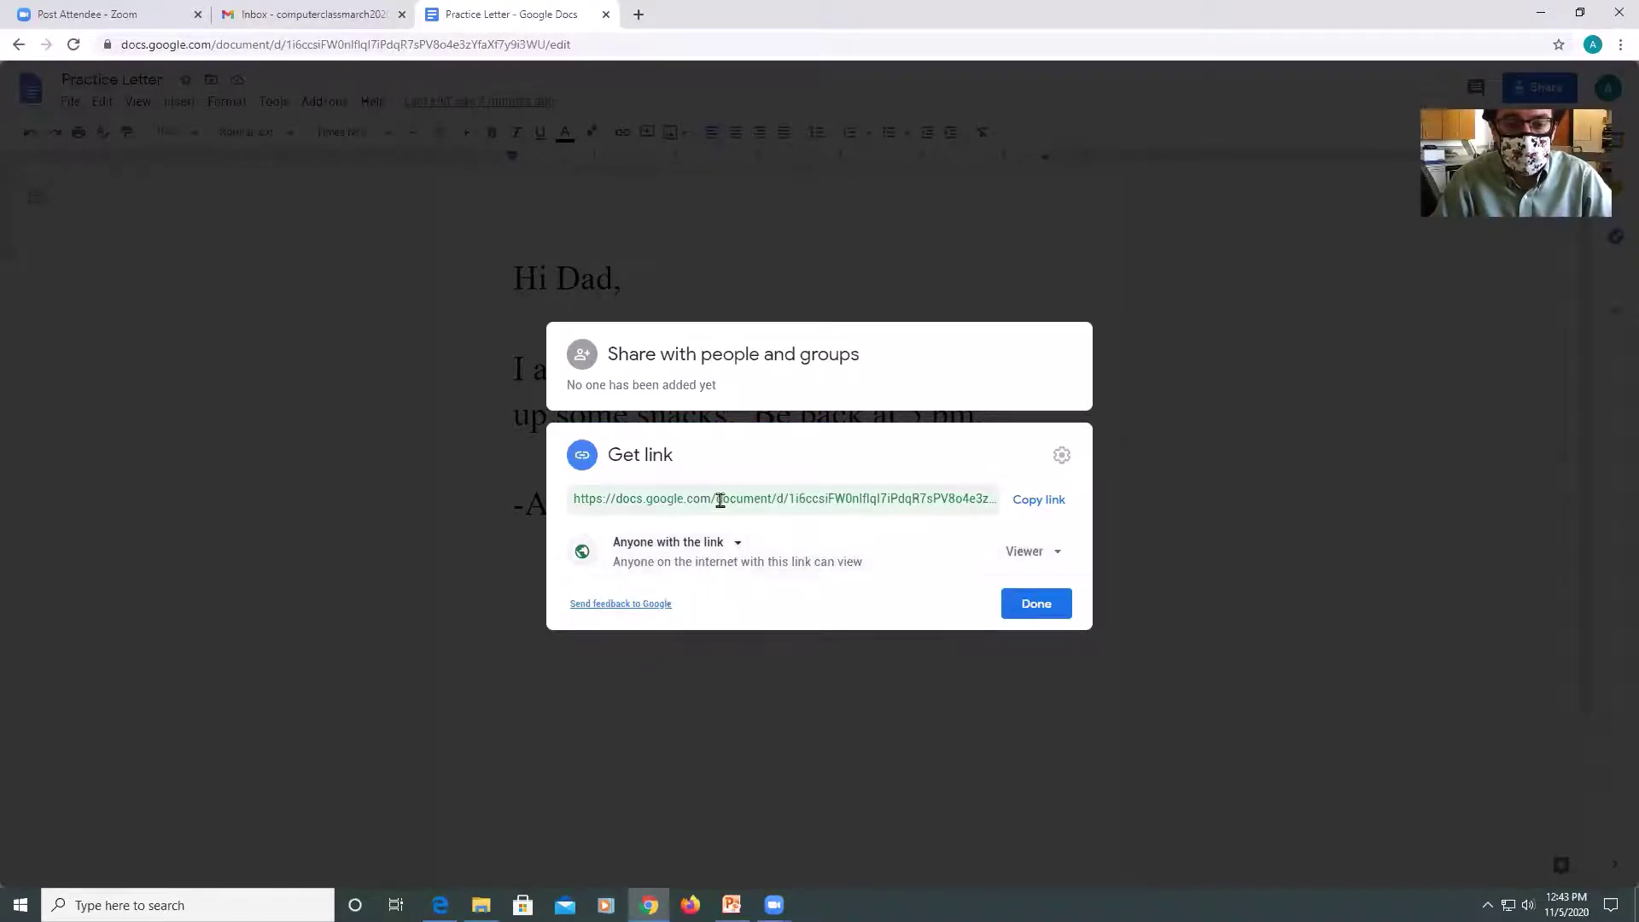
{"action": "left_click", "coordinate": [739, 541]}
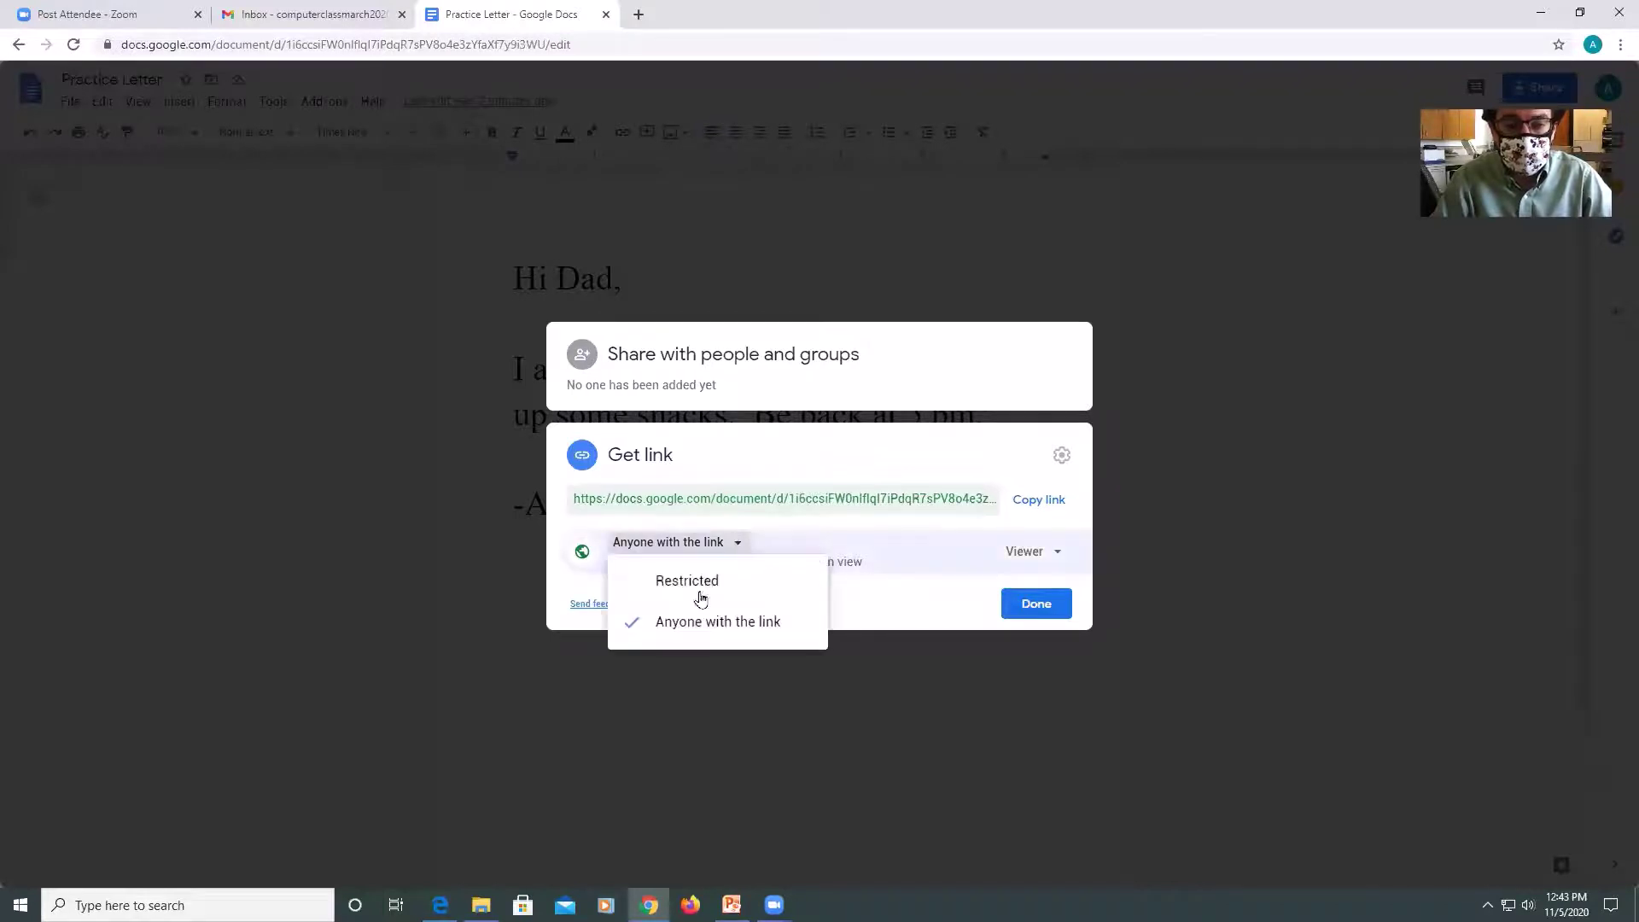
{"action": "left_click", "coordinate": [704, 588]}
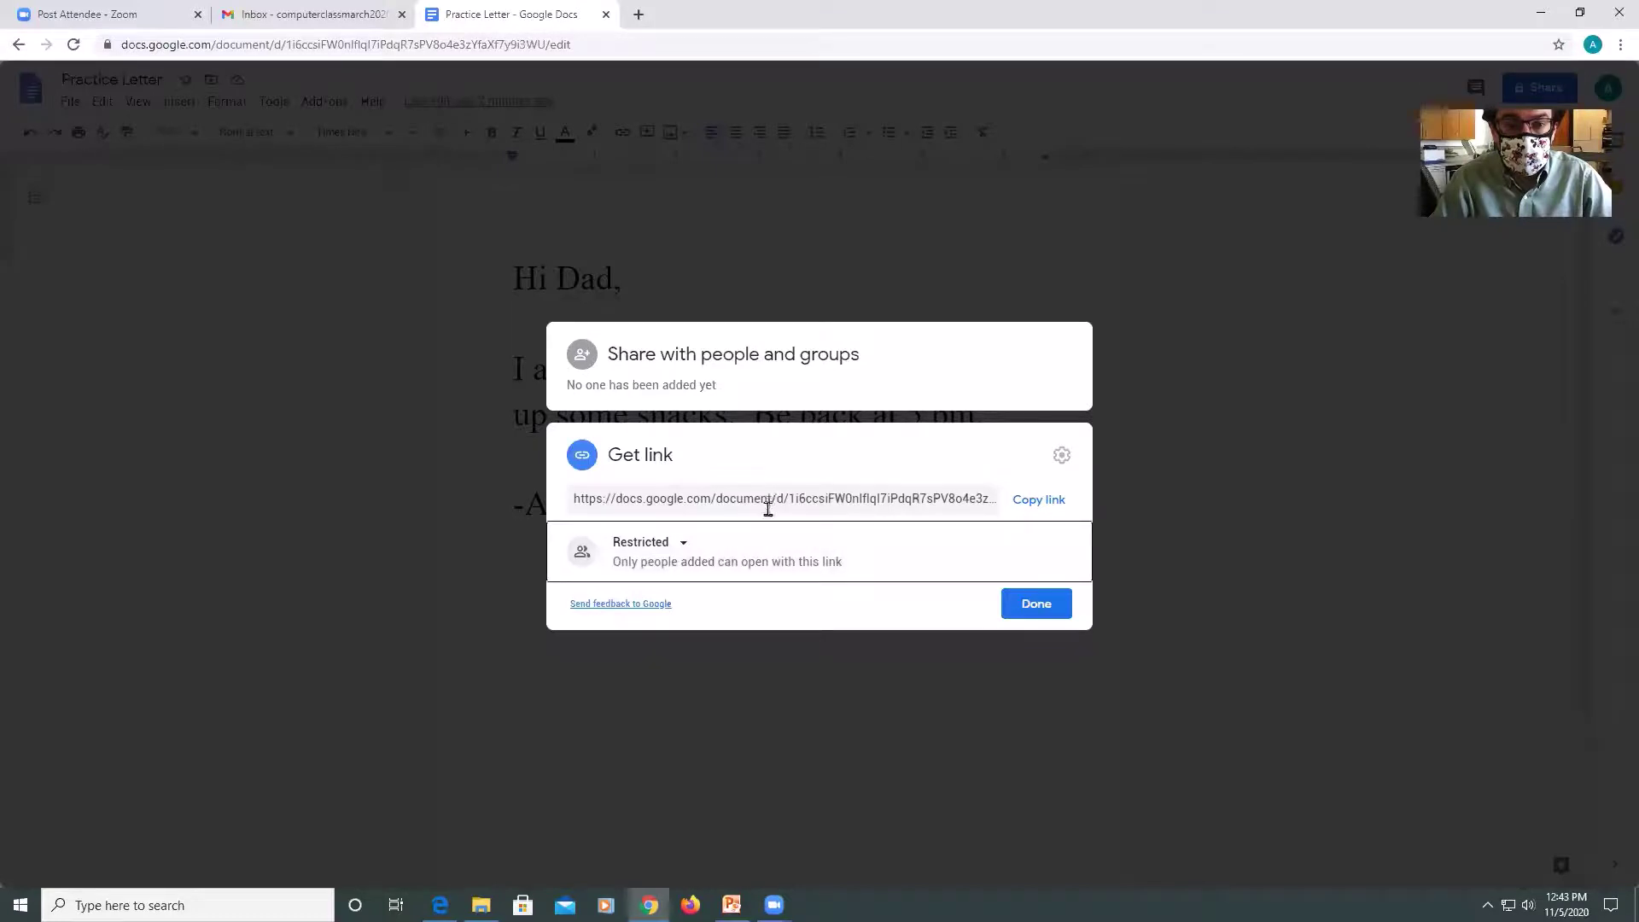
{"action": "left_click", "coordinate": [684, 359]}
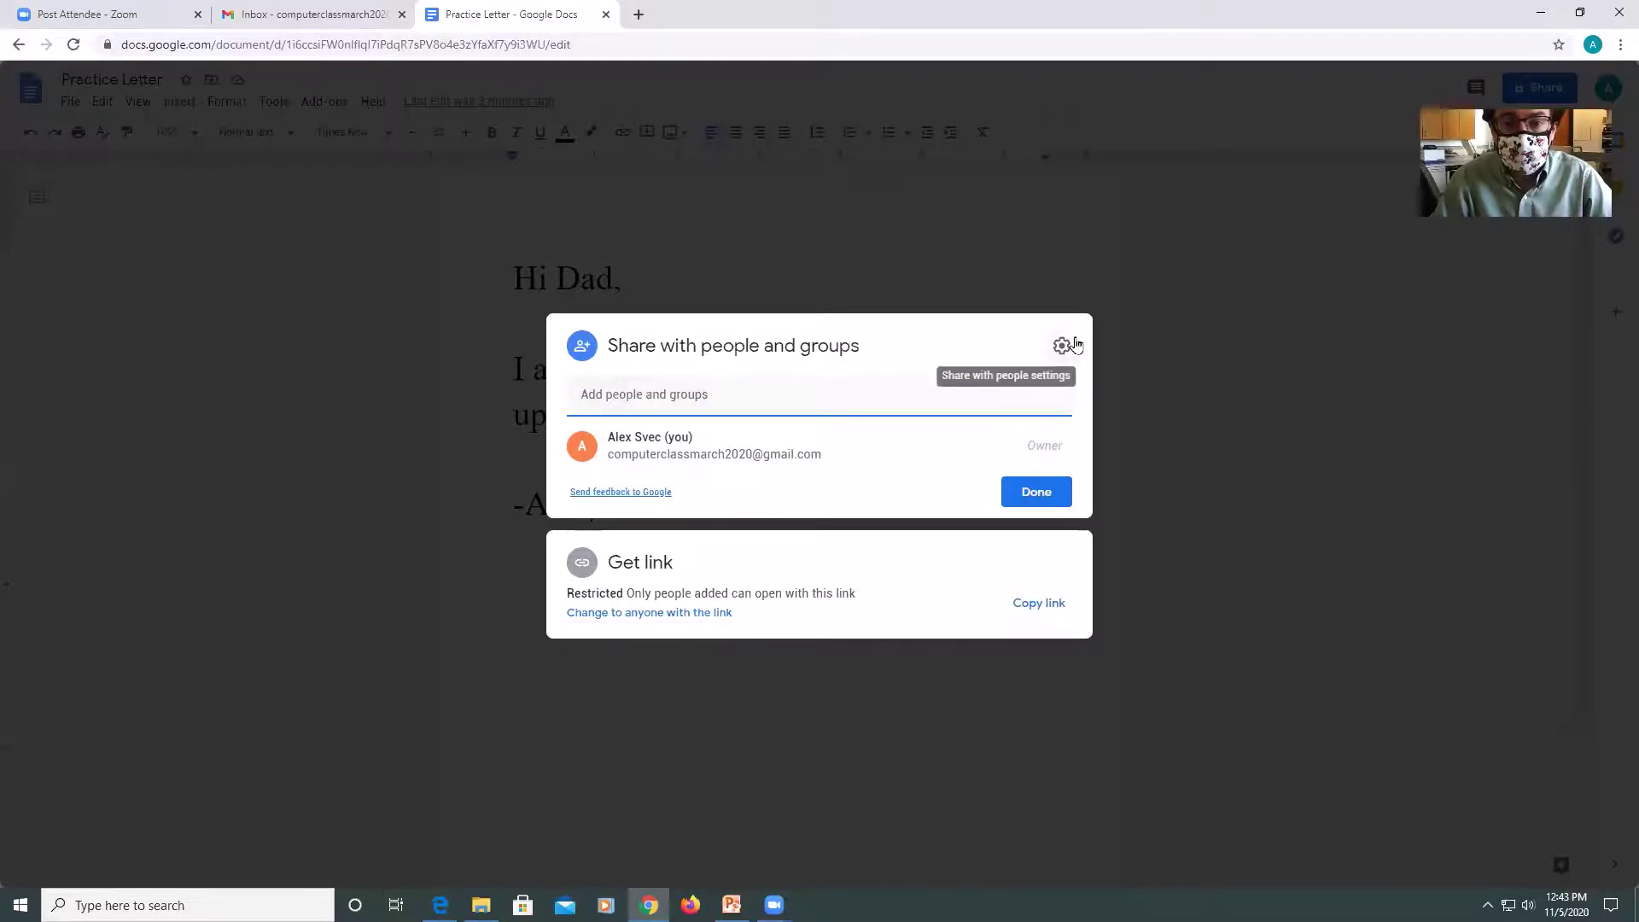
{"action": "left_click", "coordinate": [1049, 509]}
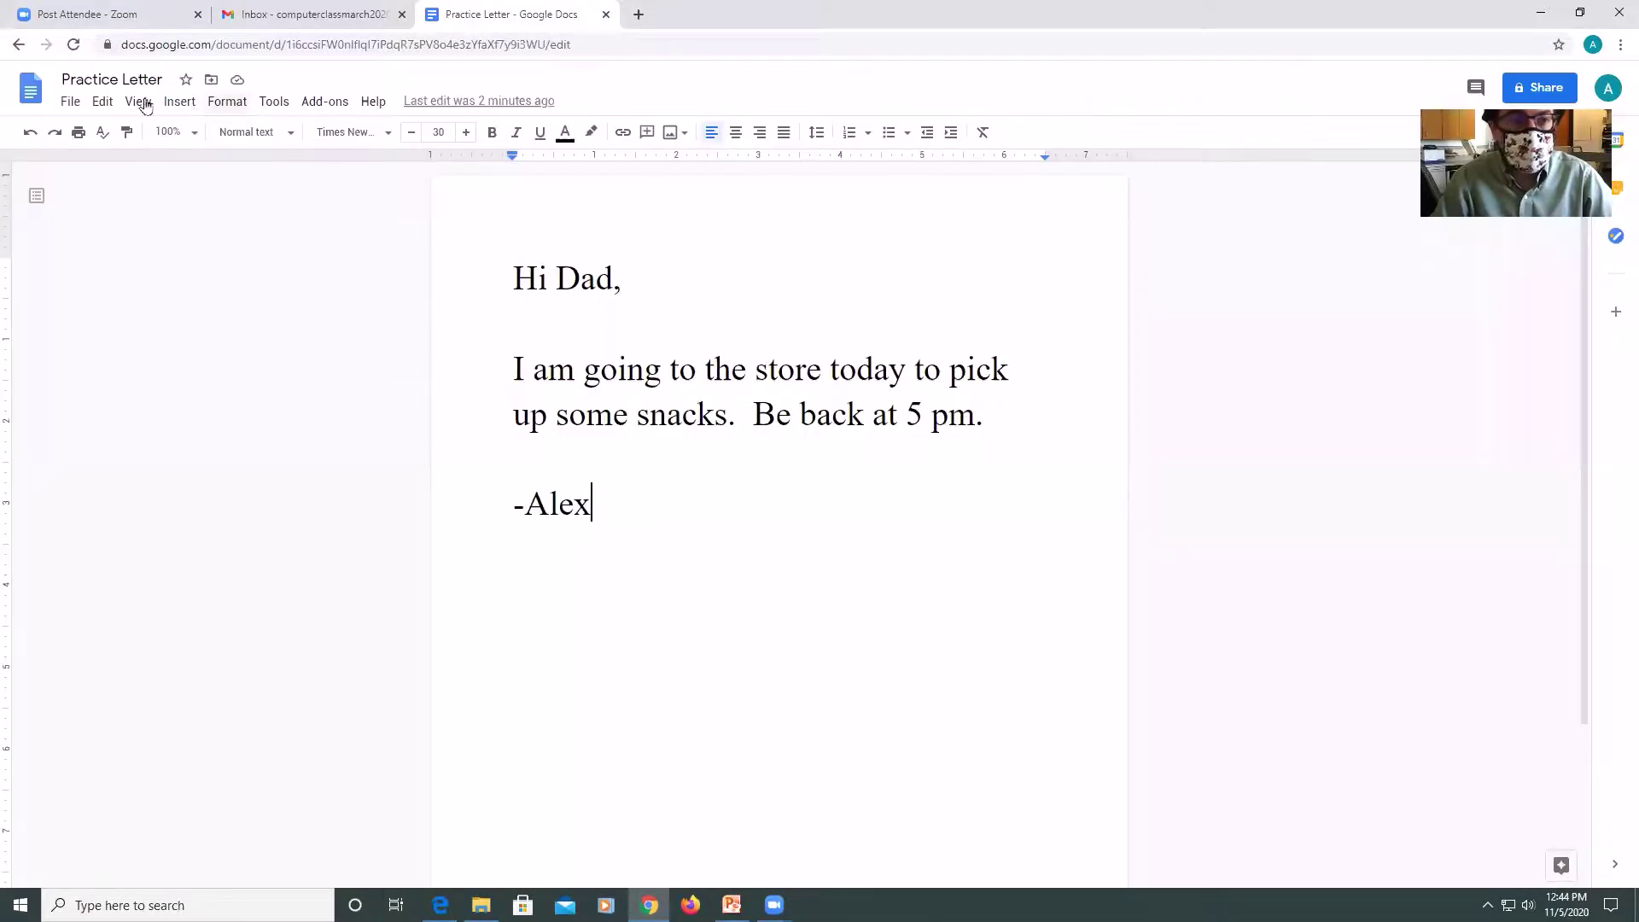
Create a new blank document via File > New > Document.
{"action": "left_click", "coordinate": [75, 102]}
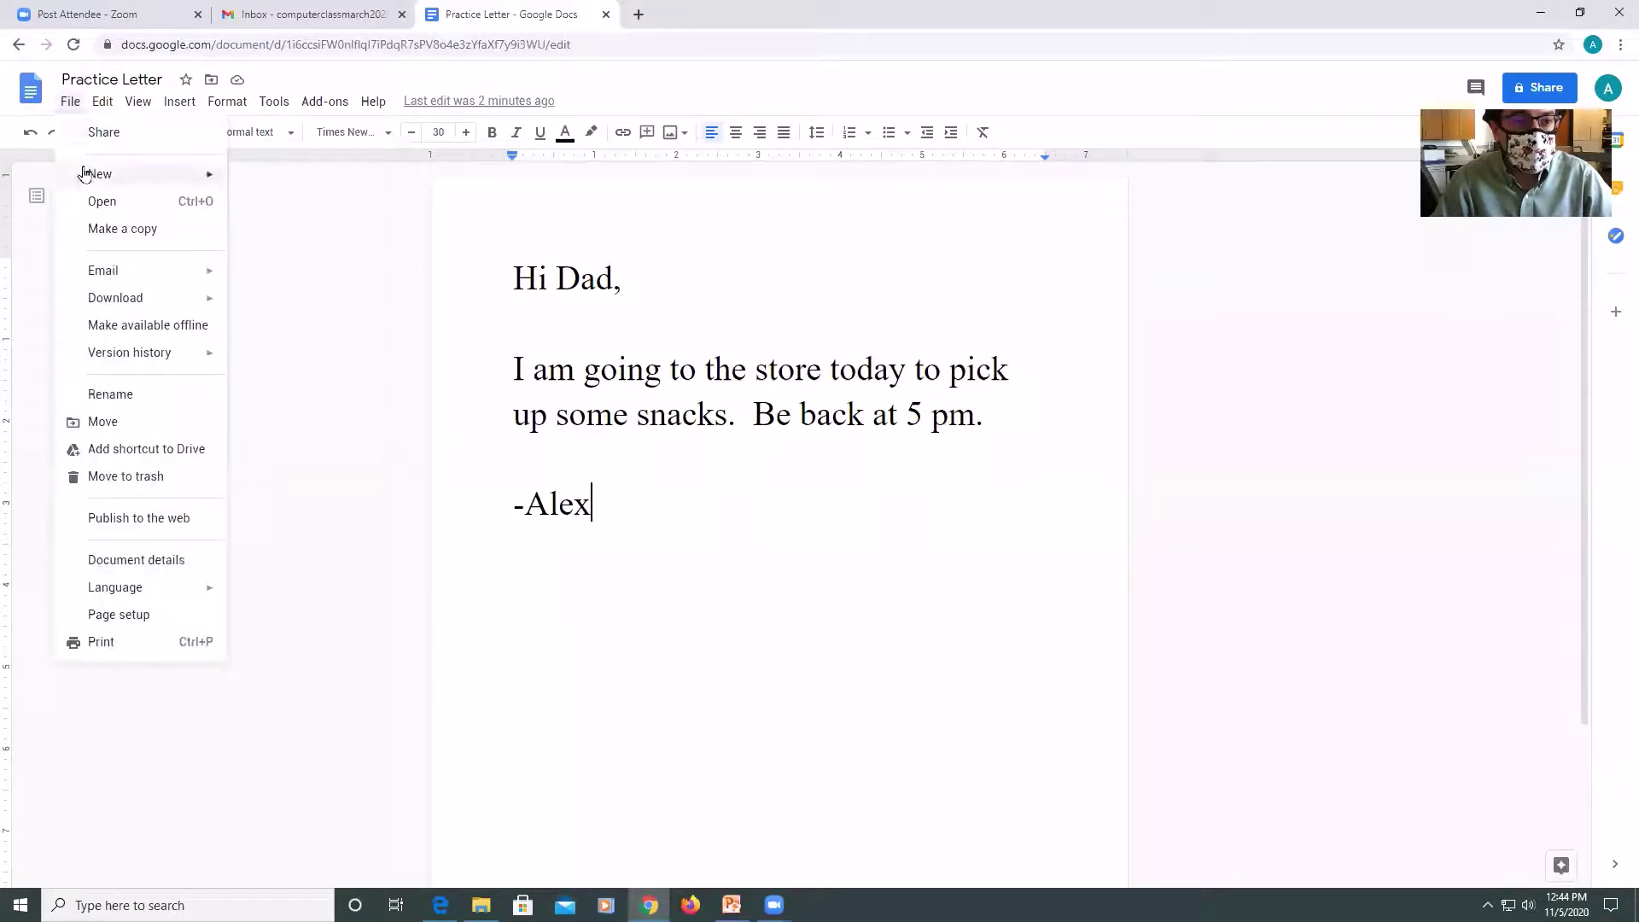
{"action": "mouse_move", "coordinate": [91, 174]}
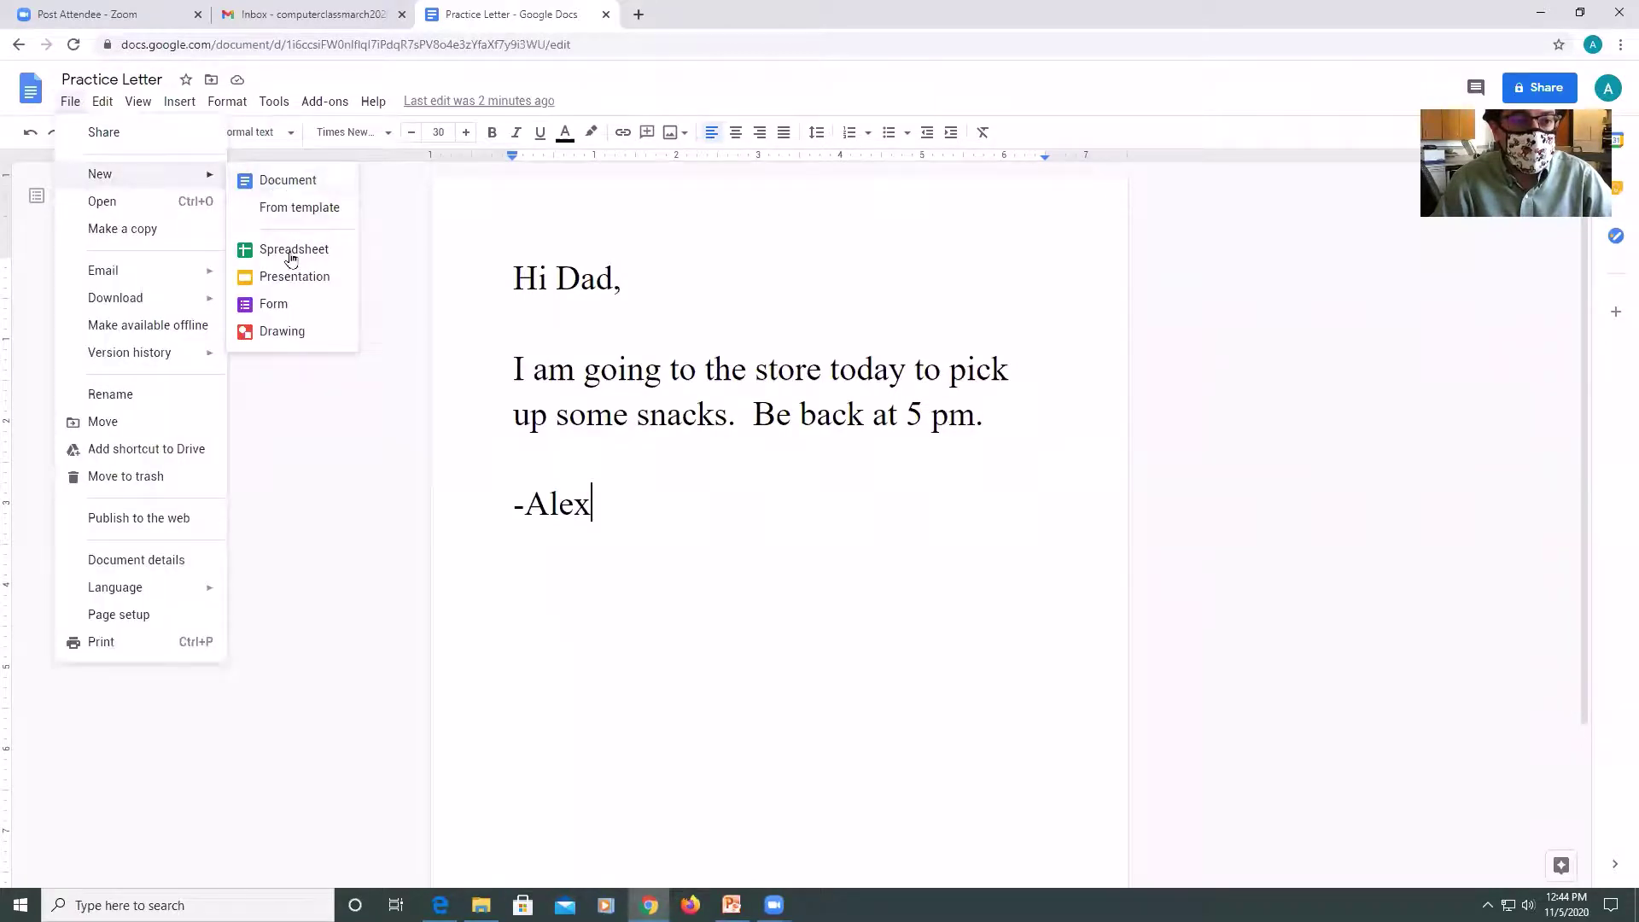
{"action": "left_click", "coordinate": [297, 182]}
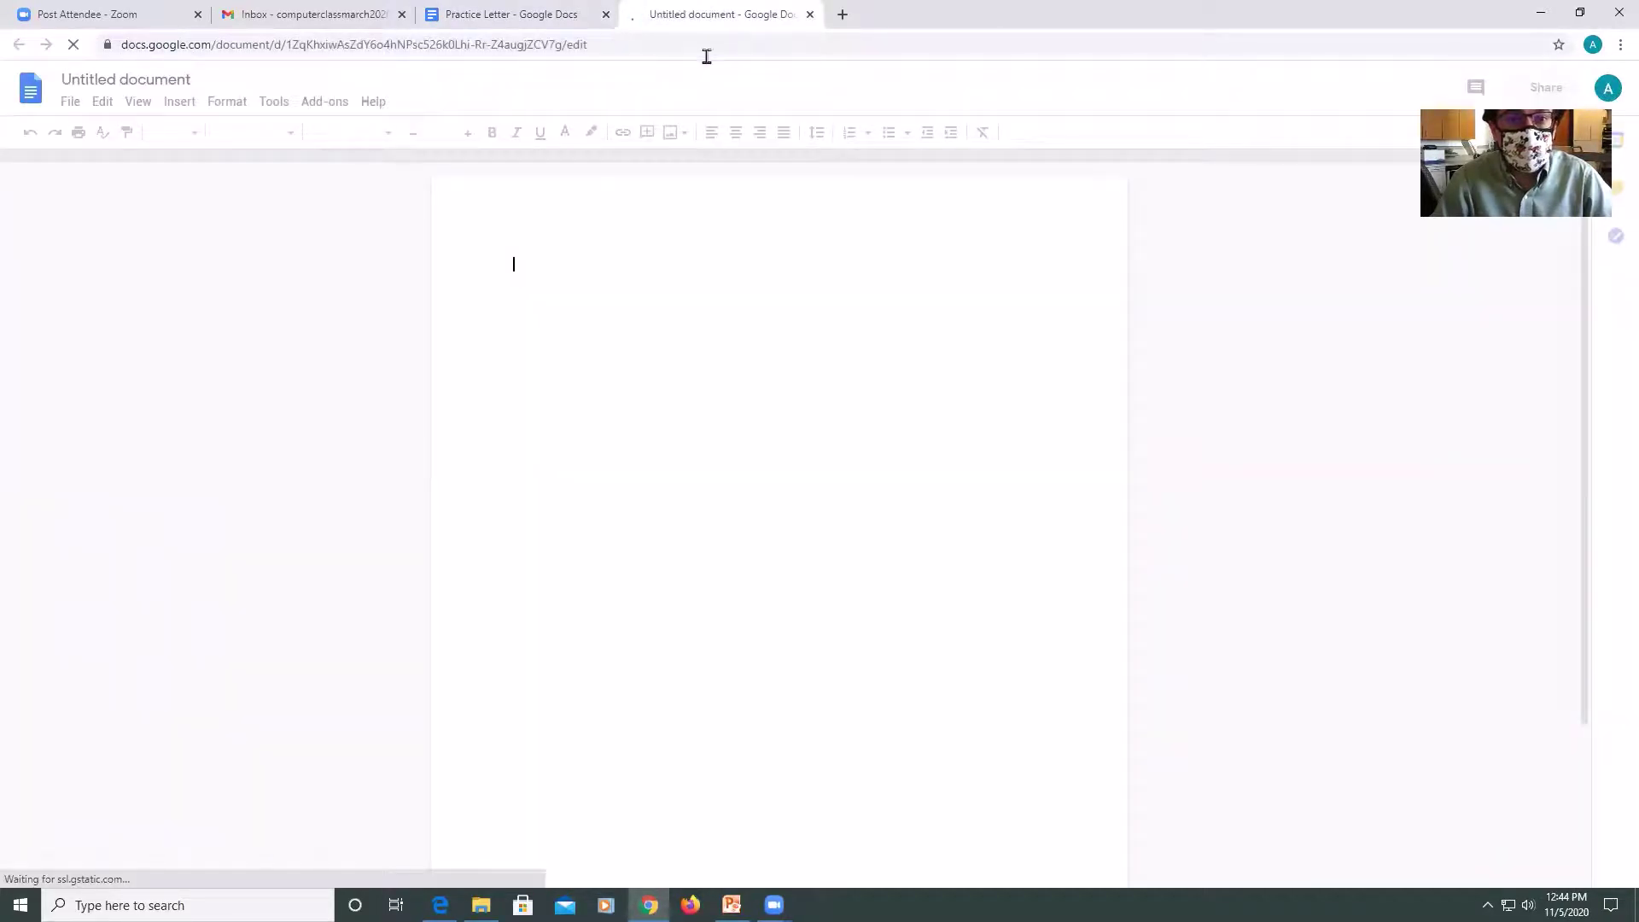
Back in Practice Letter, open the template gallery via File > New > From template.
{"action": "left_click", "coordinate": [448, 22]}
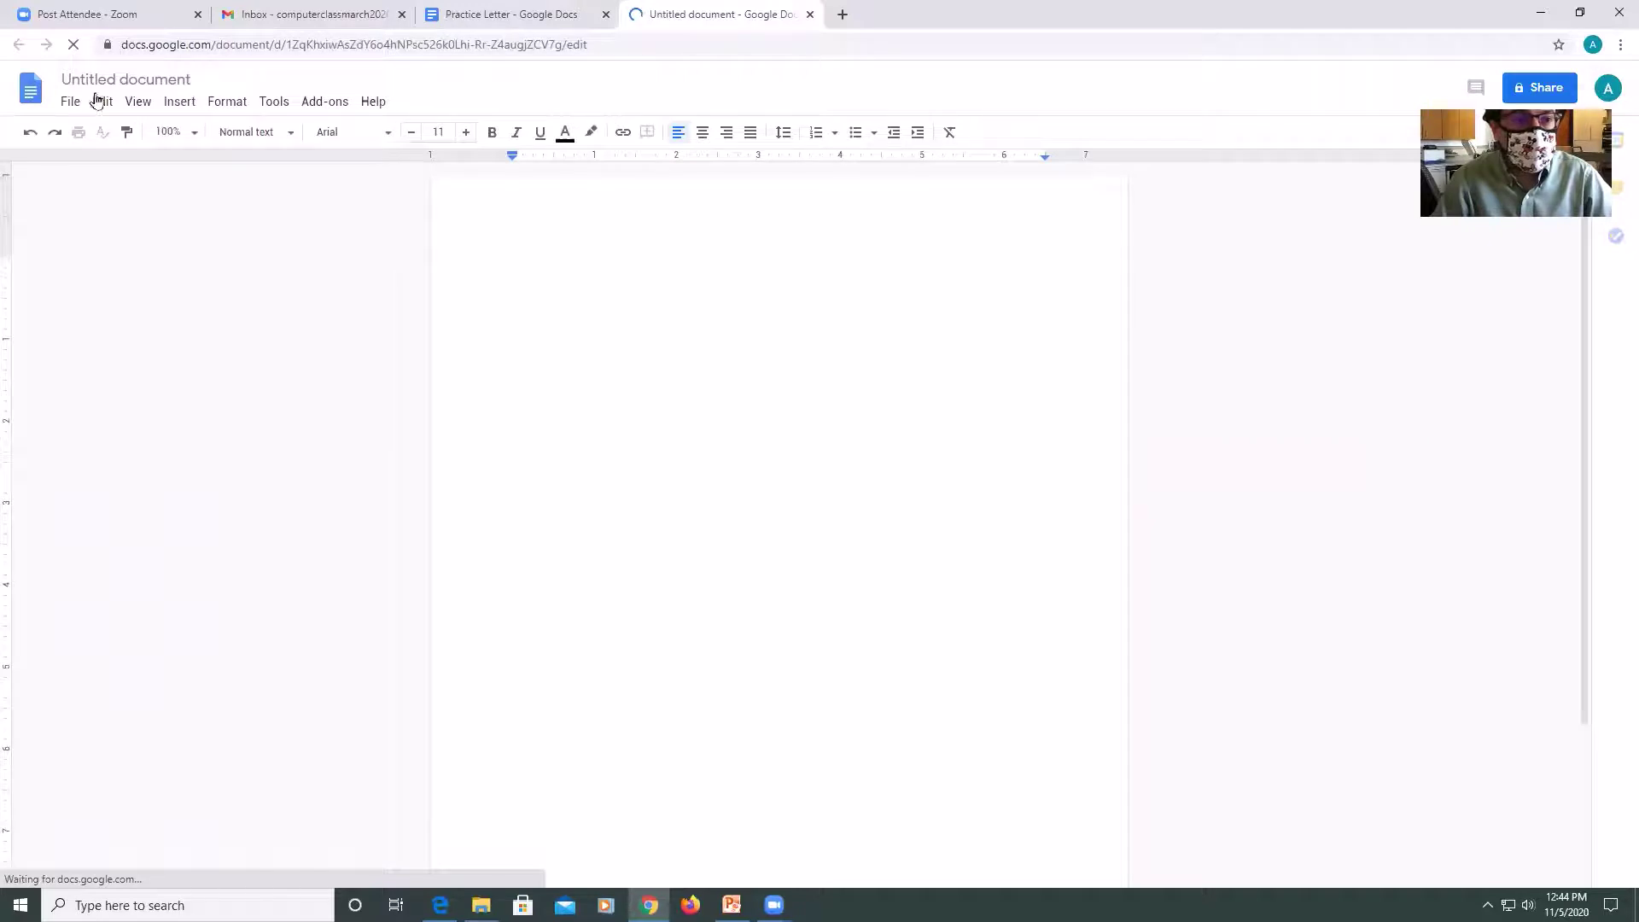
{"action": "left_click", "coordinate": [71, 100]}
{"action": "mouse_move", "coordinate": [96, 188]}
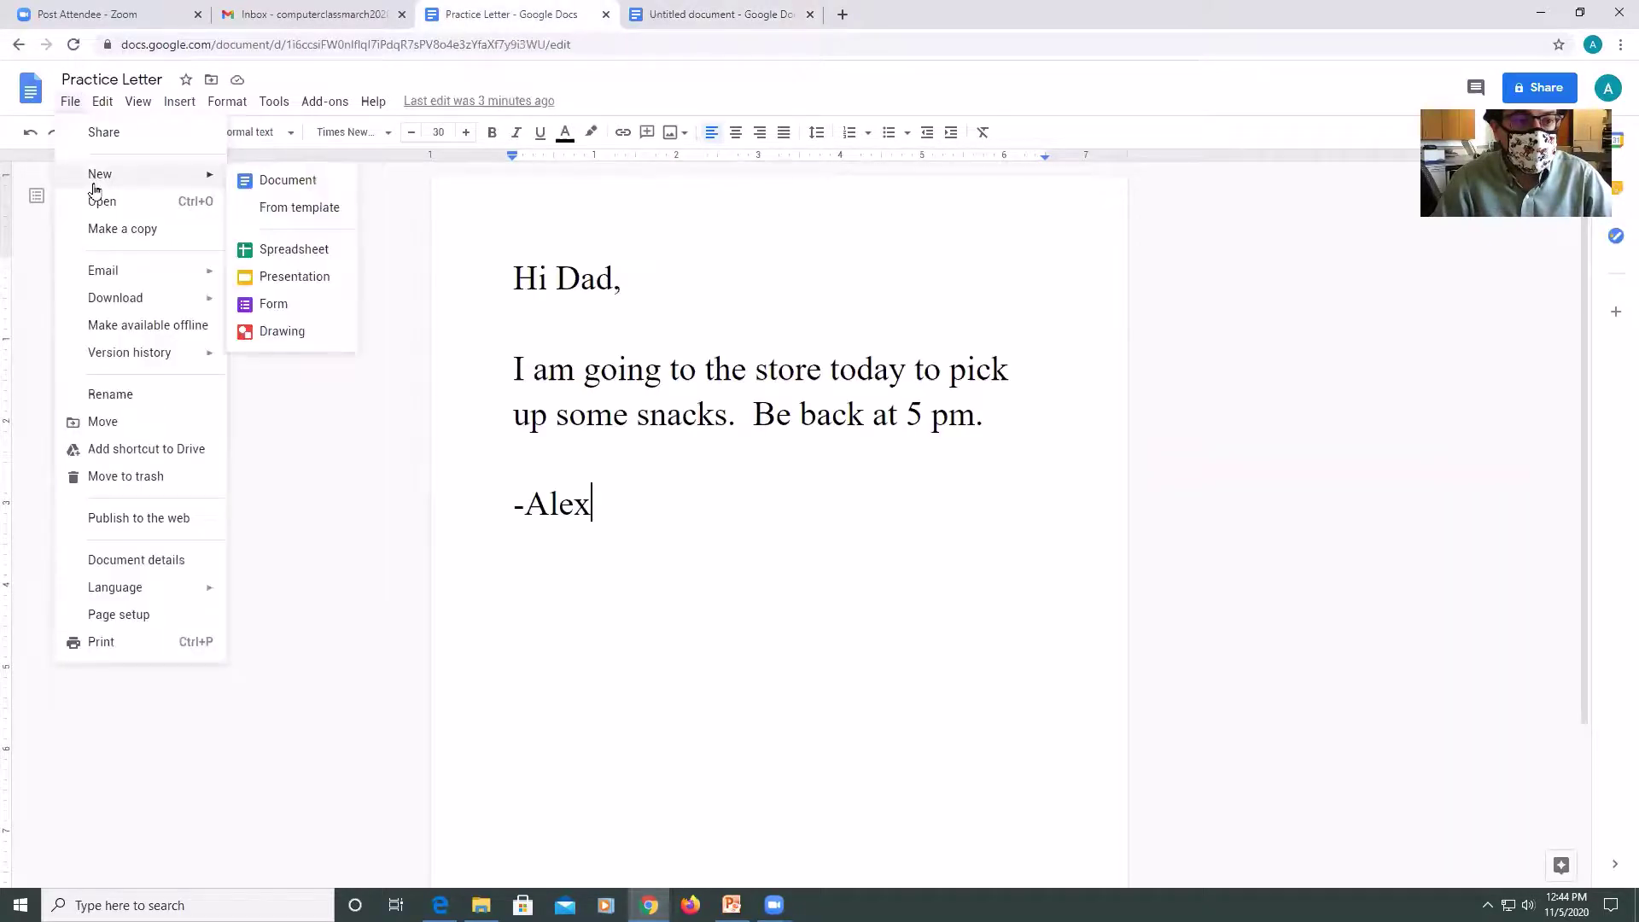
{"action": "left_click", "coordinate": [298, 210]}
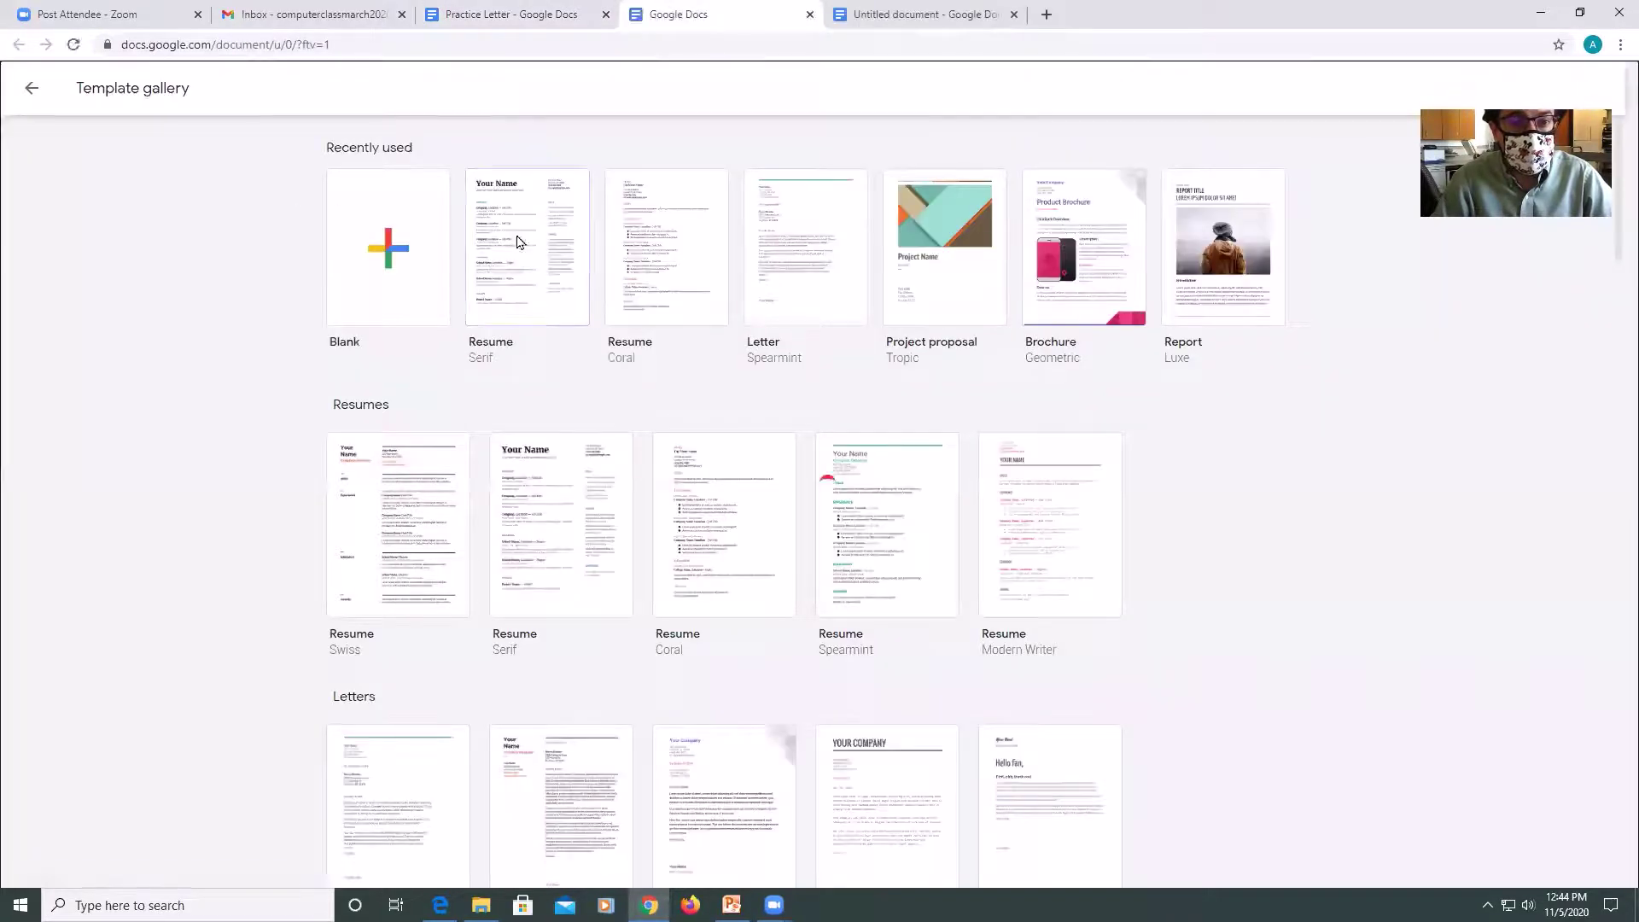
Create a Serif resume document, then from it a new Spearmint letter document.
{"action": "left_click", "coordinate": [517, 241]}
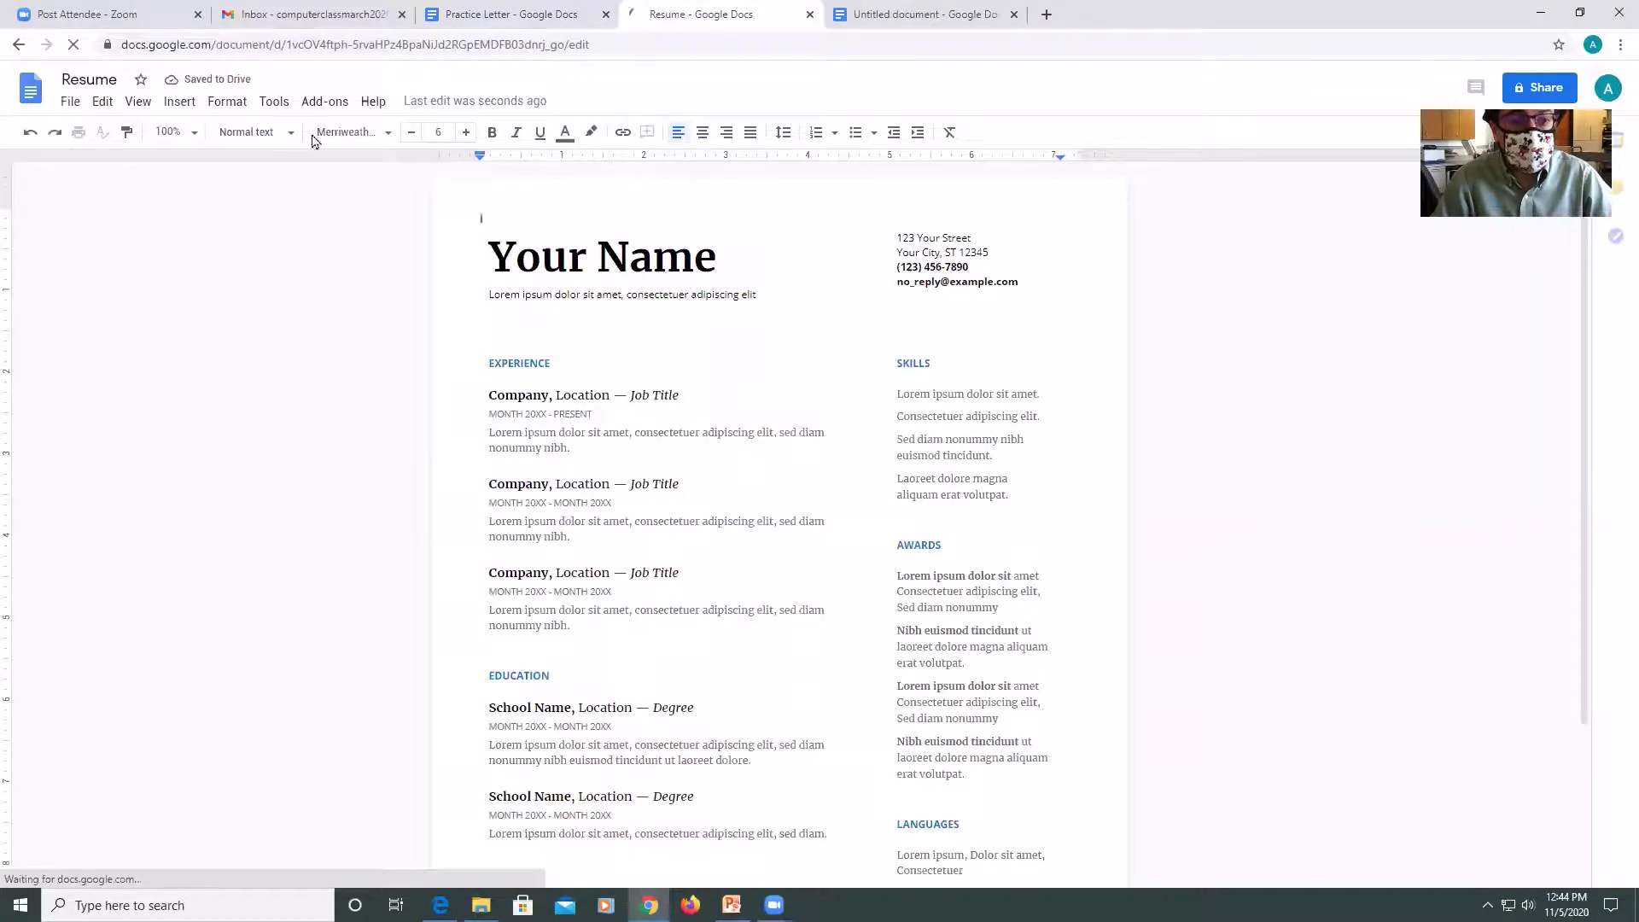
{"action": "left_click", "coordinate": [70, 103]}
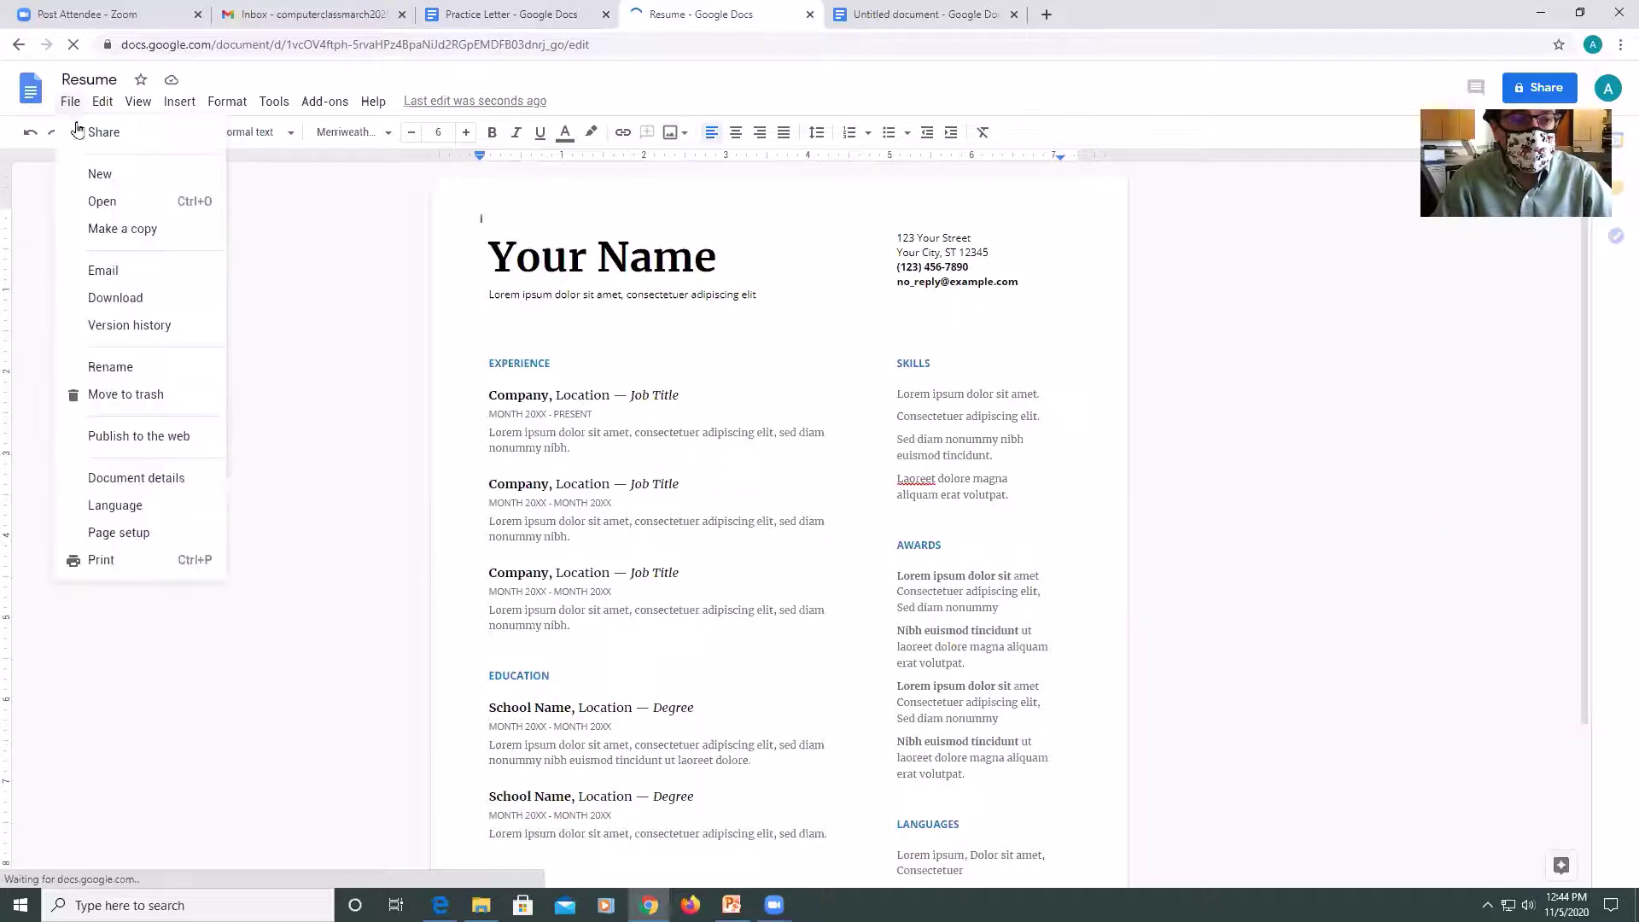
{"action": "mouse_move", "coordinate": [186, 178]}
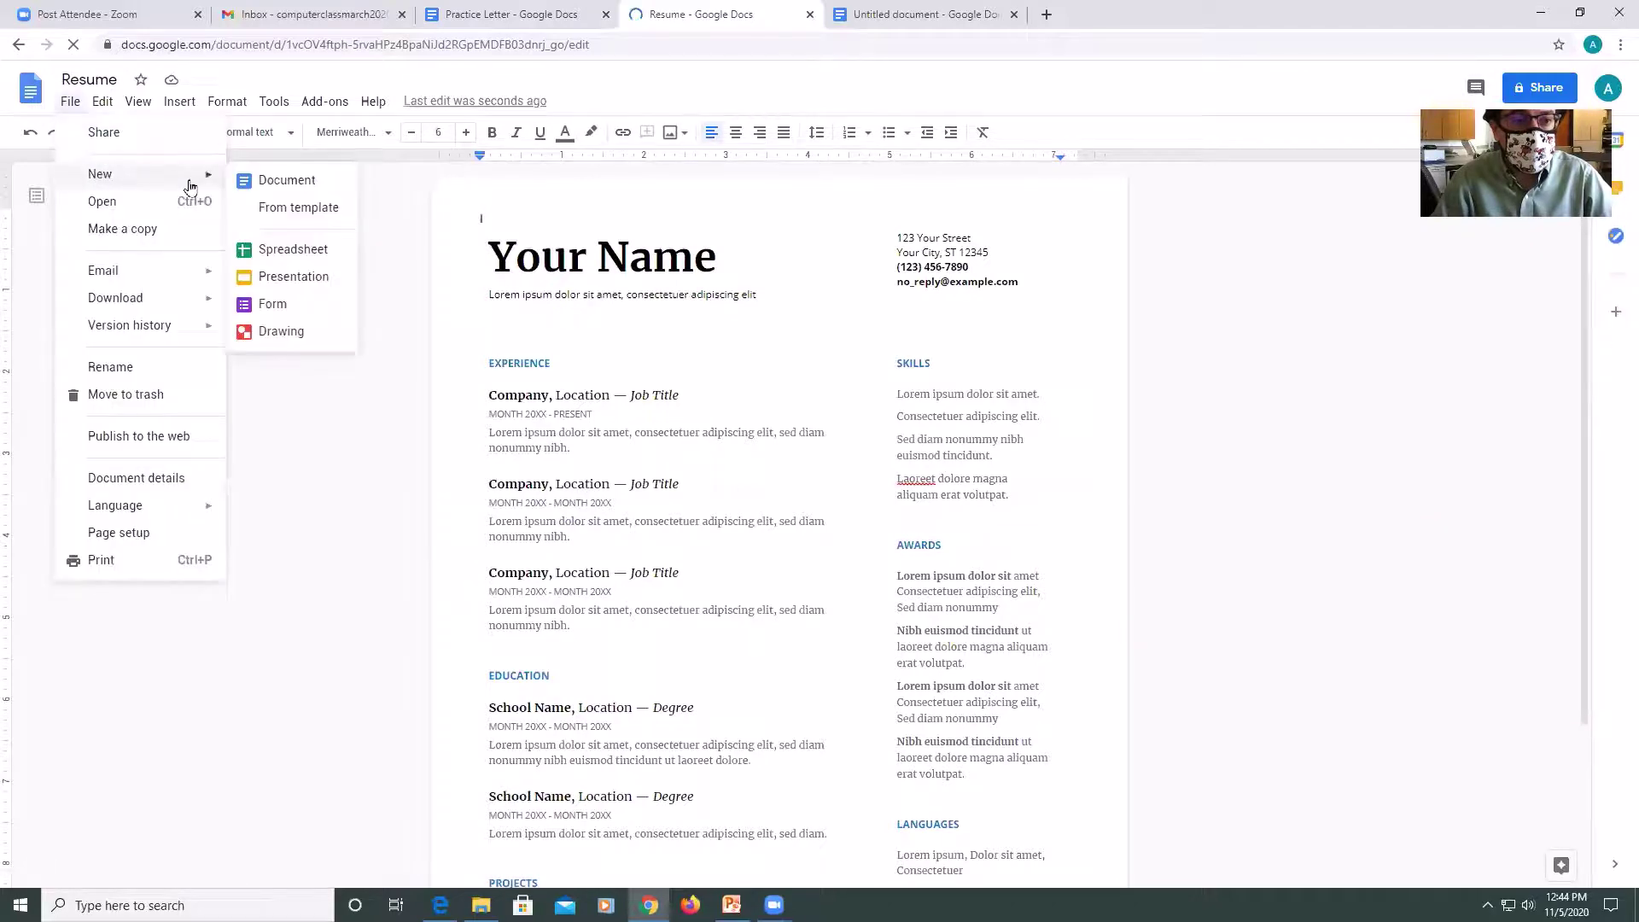
{"action": "left_click", "coordinate": [285, 206]}
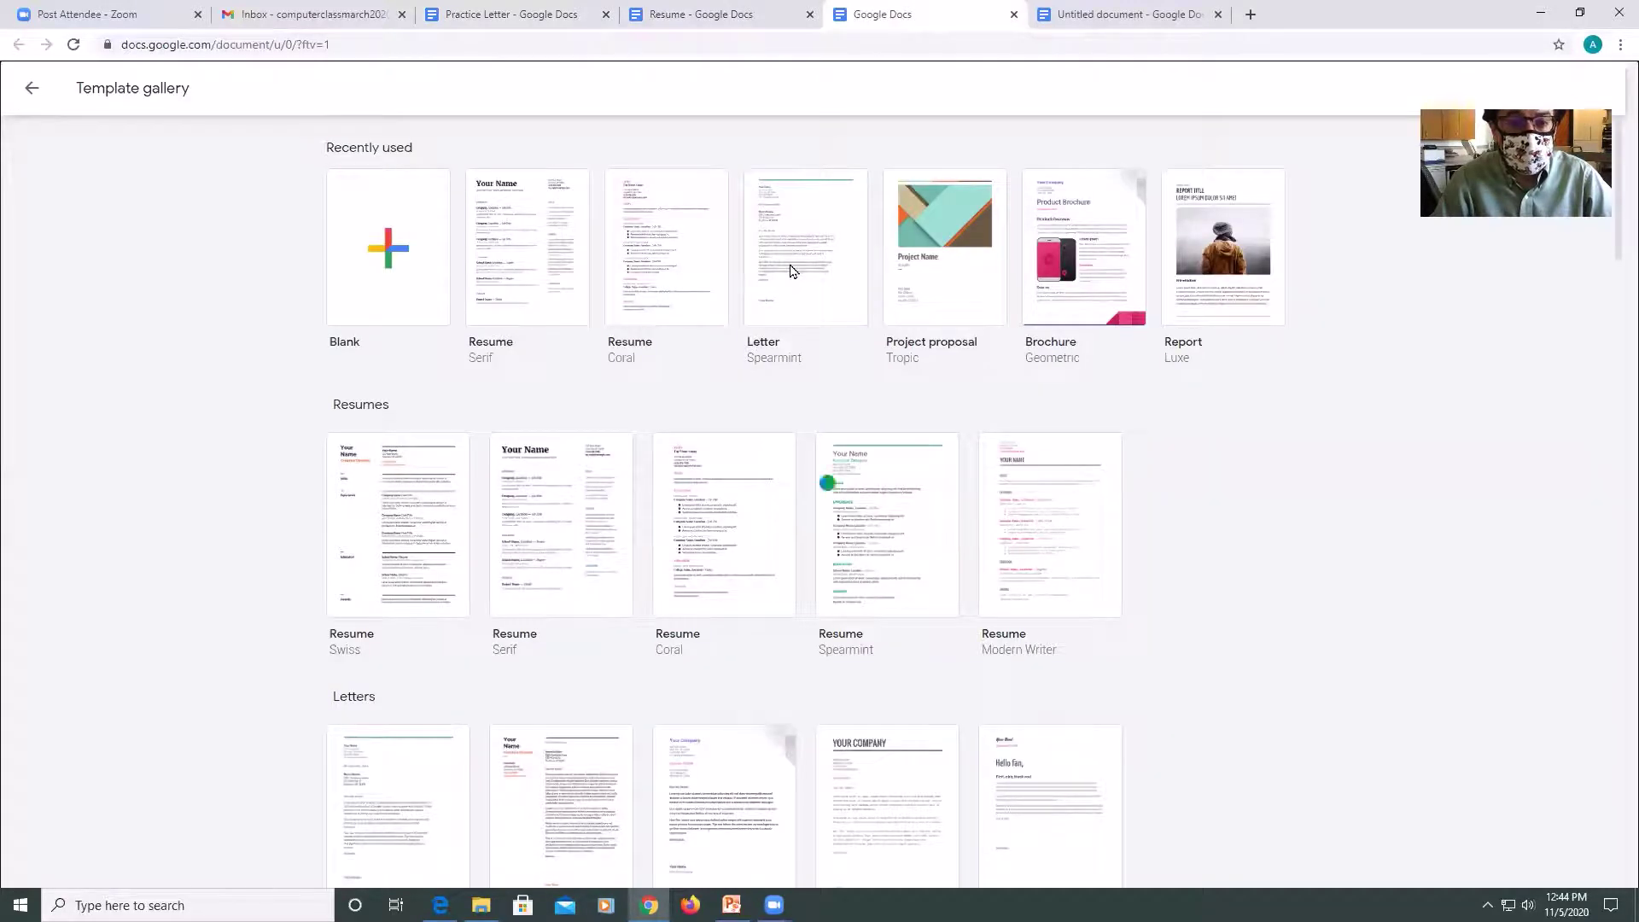
{"action": "left_click", "coordinate": [791, 271]}
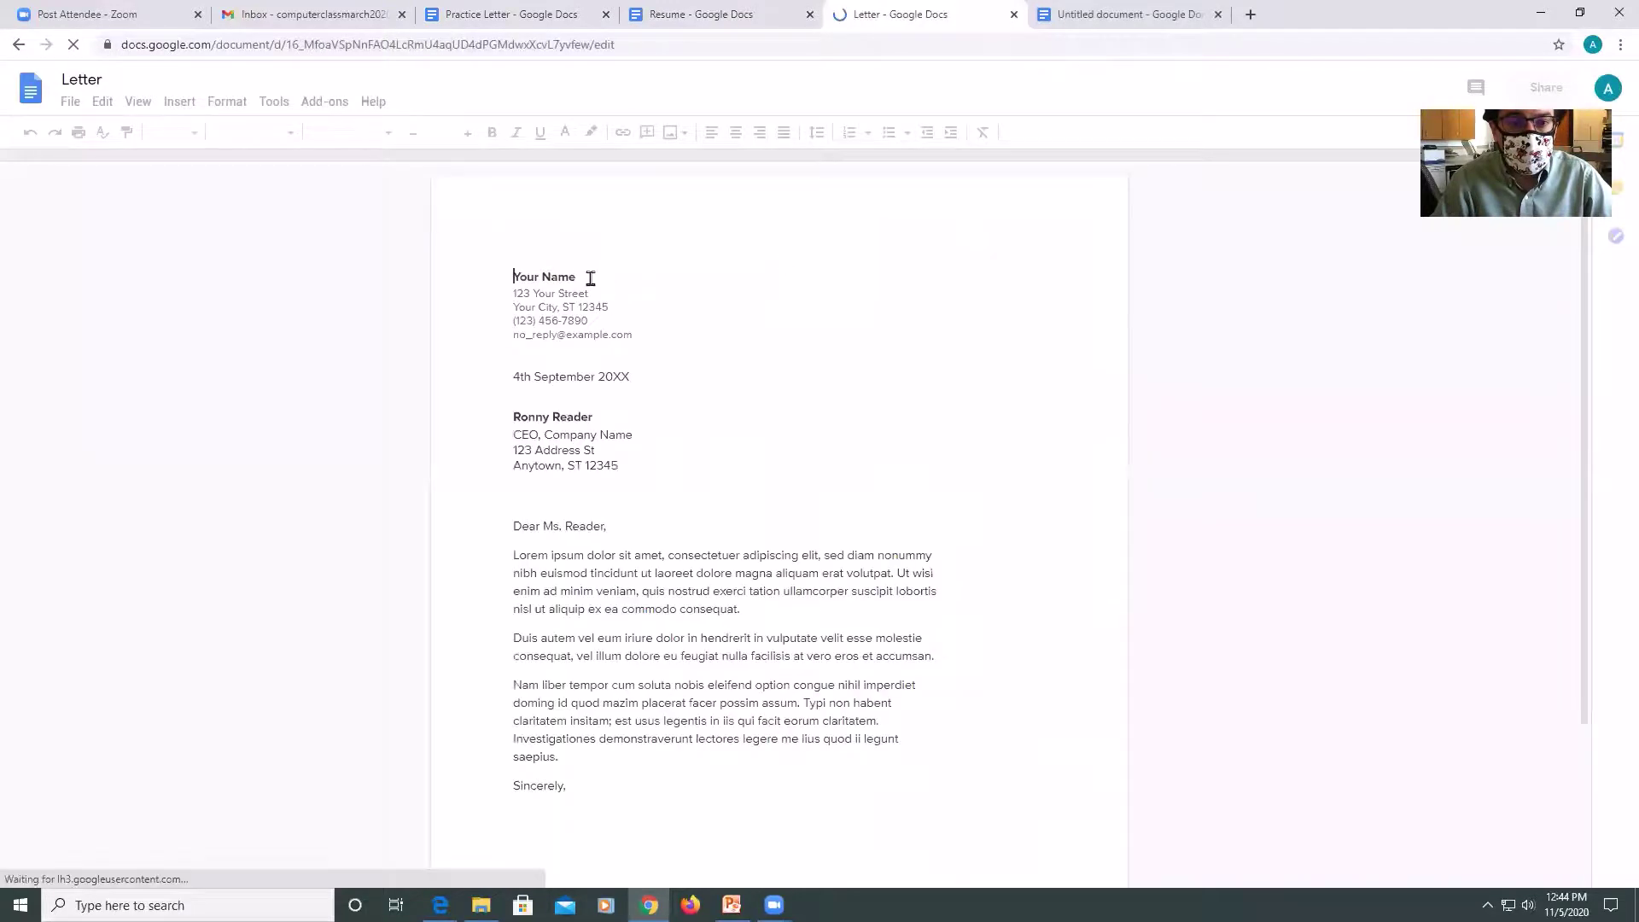
Replace the letter's name heading with the sender's name and its body with 'I am going to the store'.
{"action": "left_click_drag", "start_coordinate": [590, 278], "coordinate": [512, 279]}
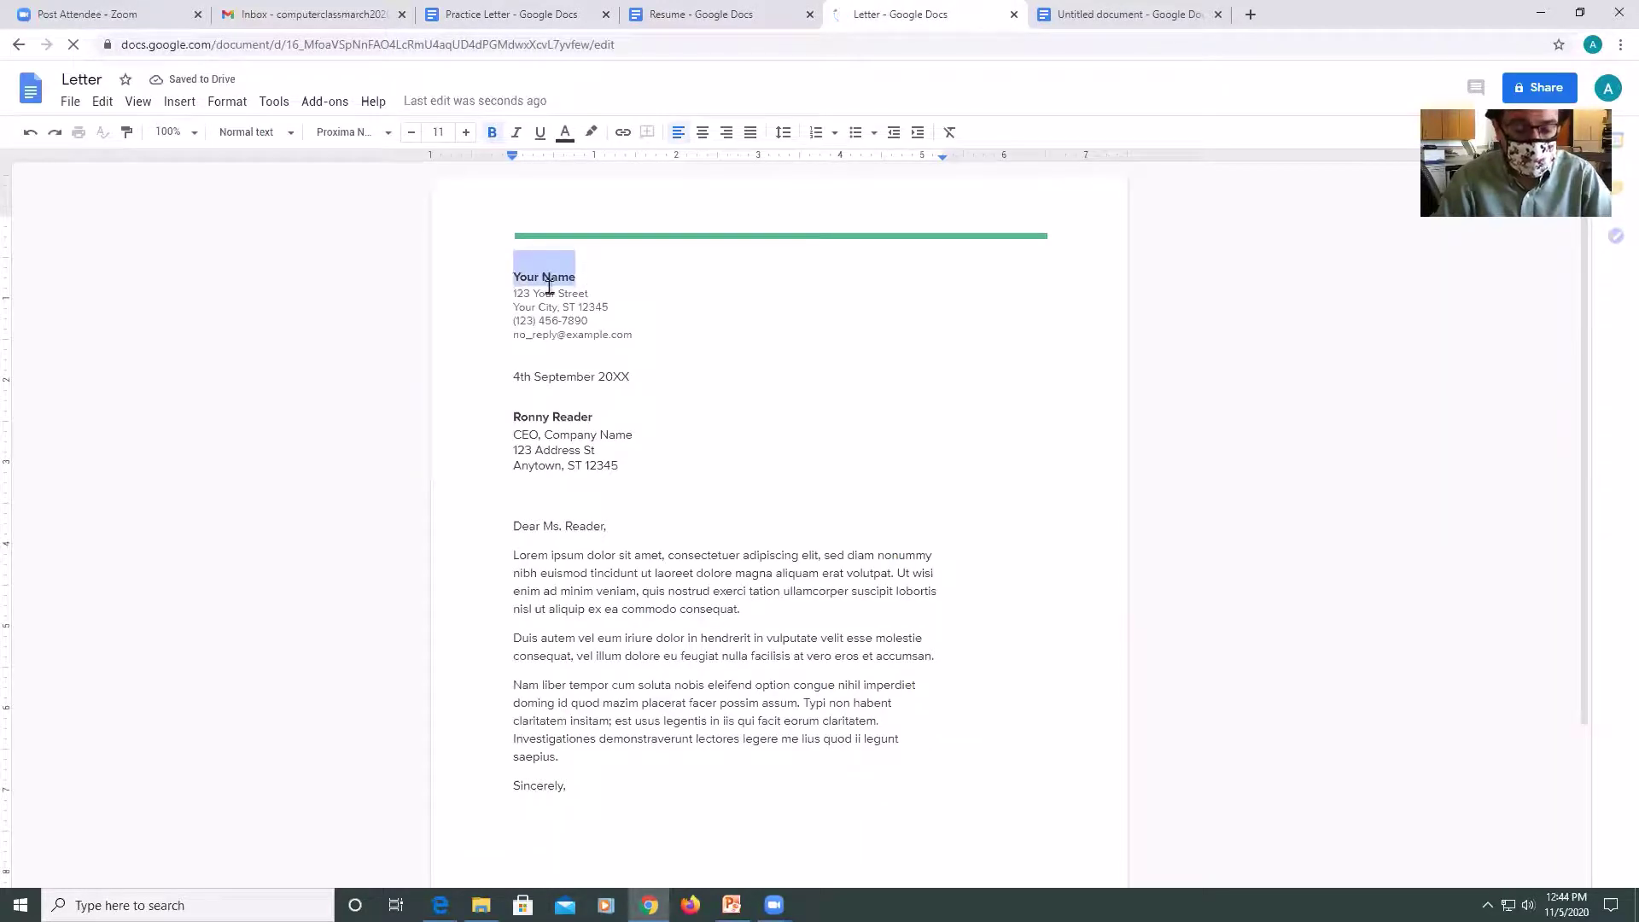
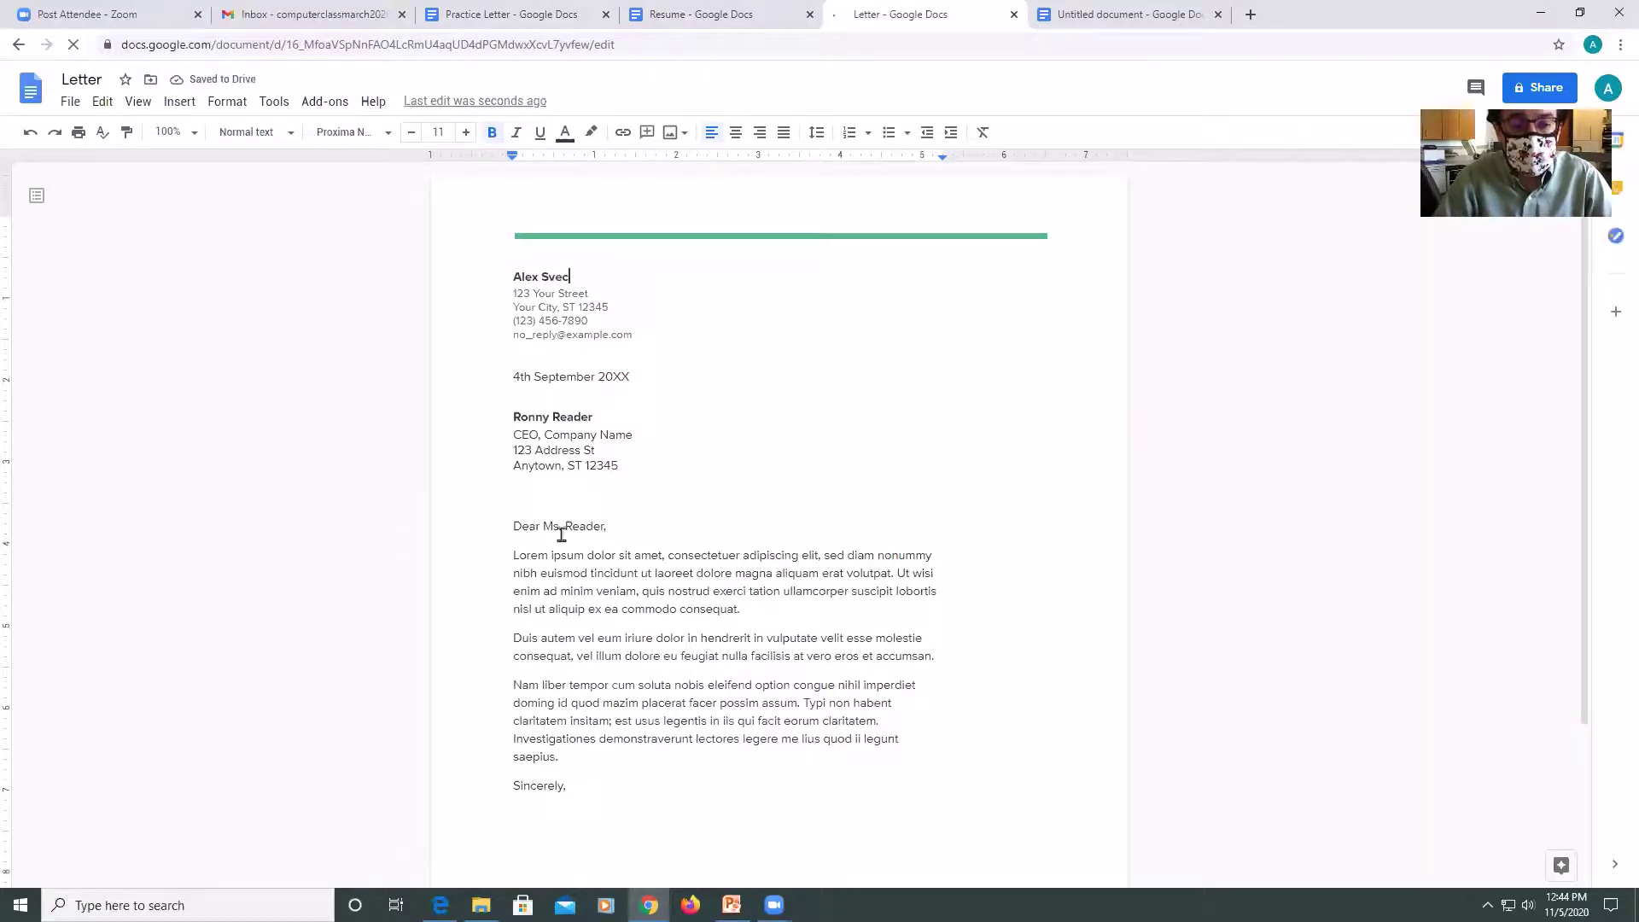
{"action": "left_click", "coordinate": [562, 529]}
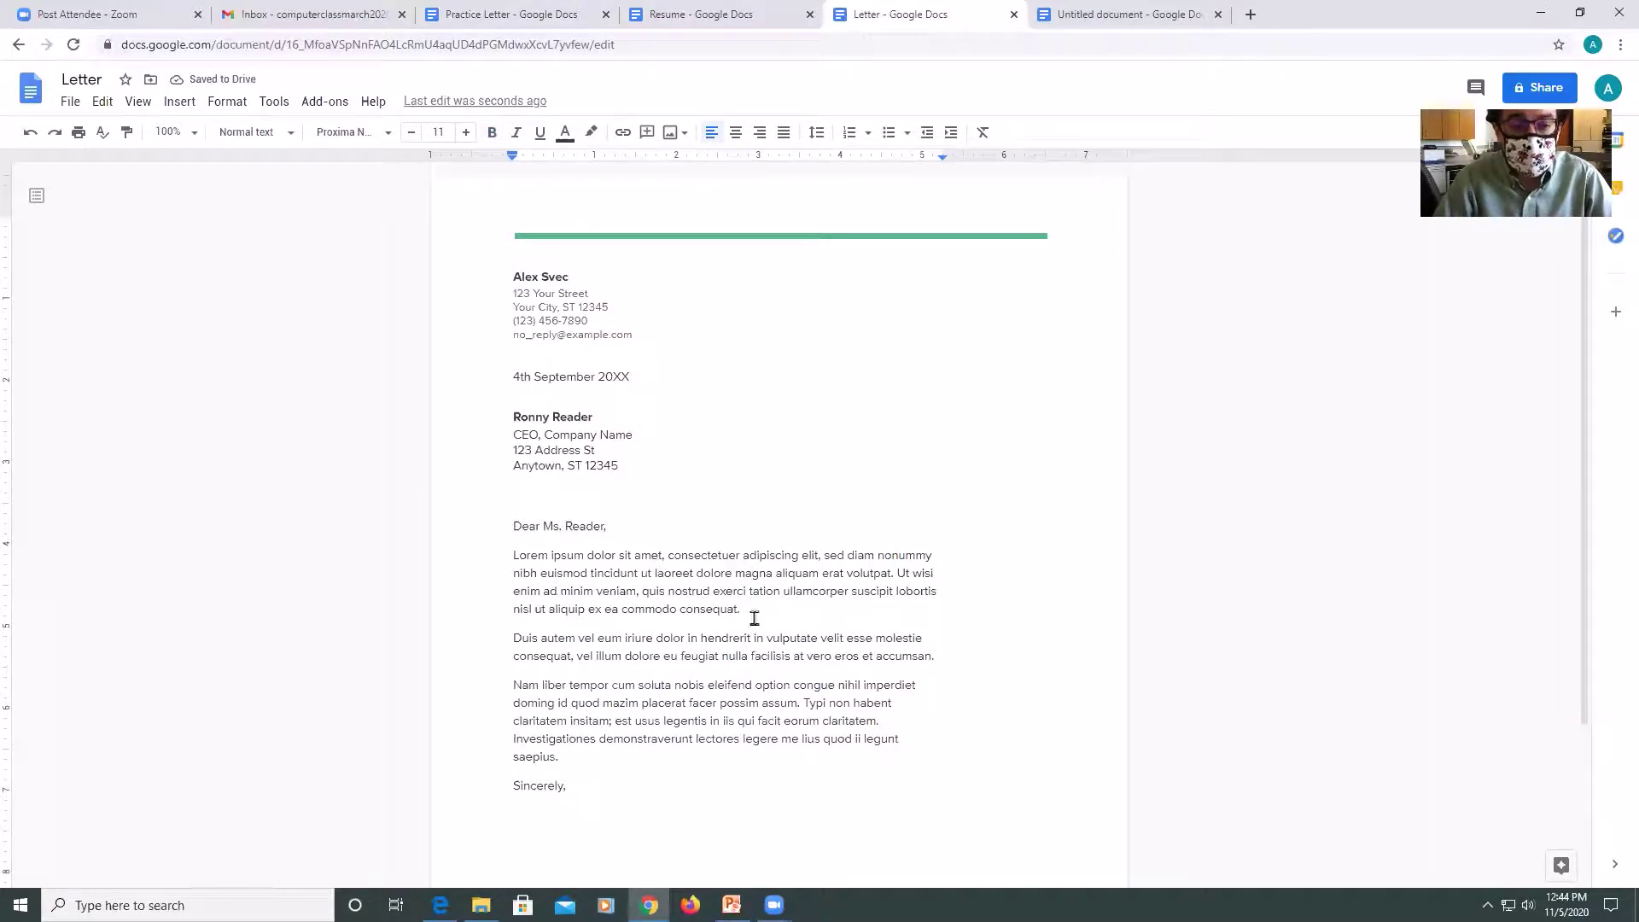
{"action": "left_click_drag", "start_coordinate": [656, 769], "coordinate": [504, 552]}
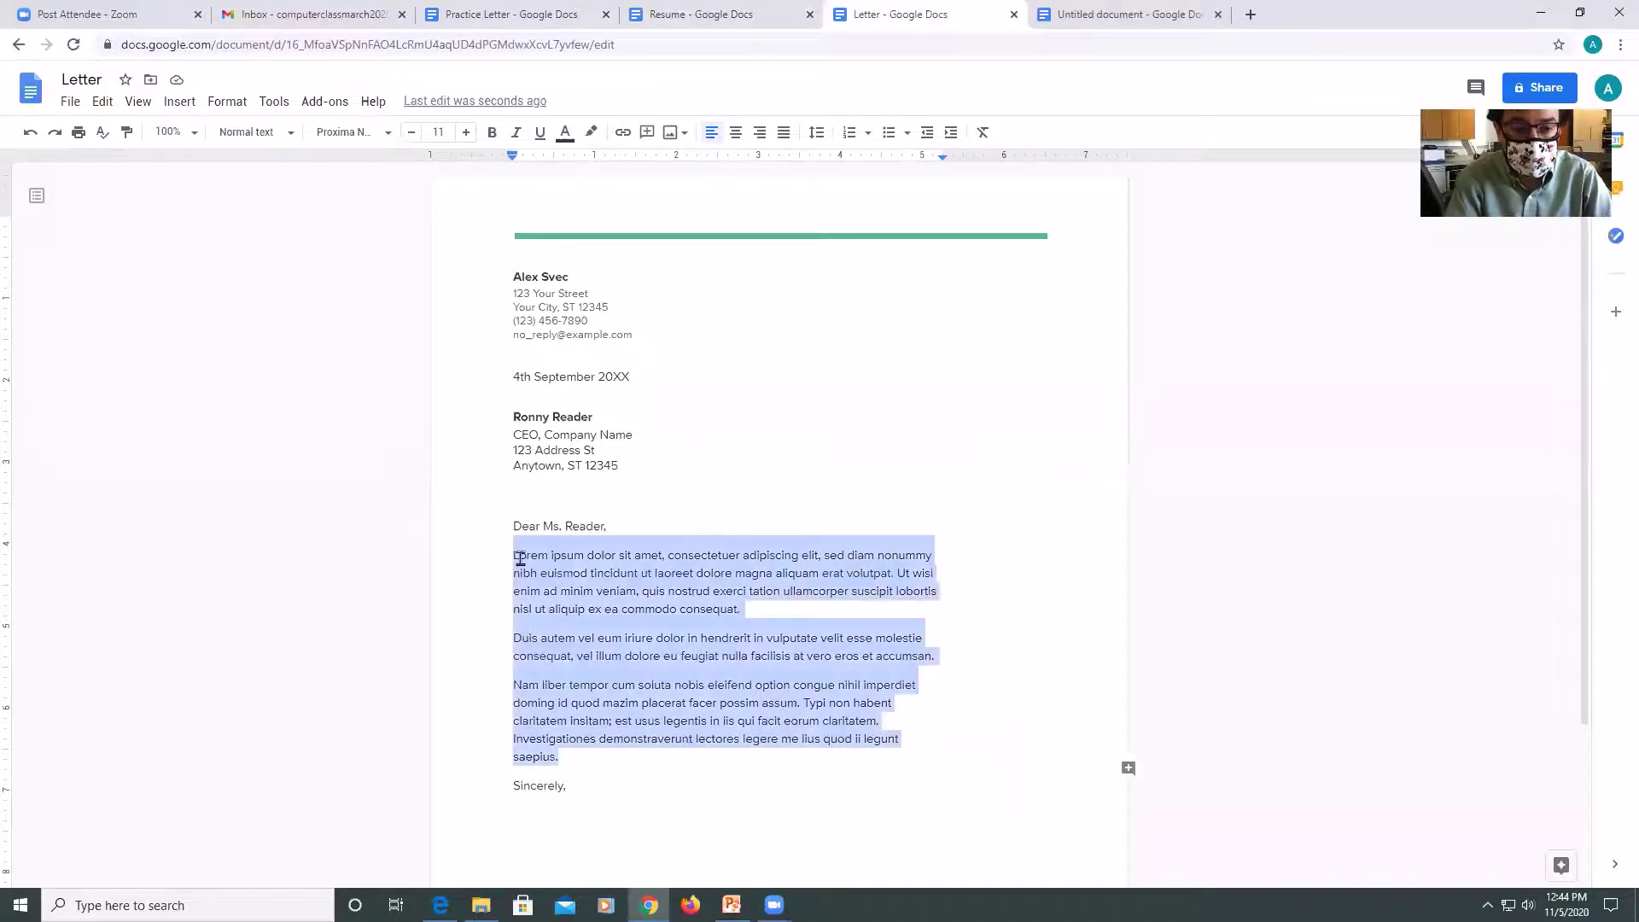
{"action": "key", "text": "BackSpace"}
{"action": "type", "text": "I am goin"}
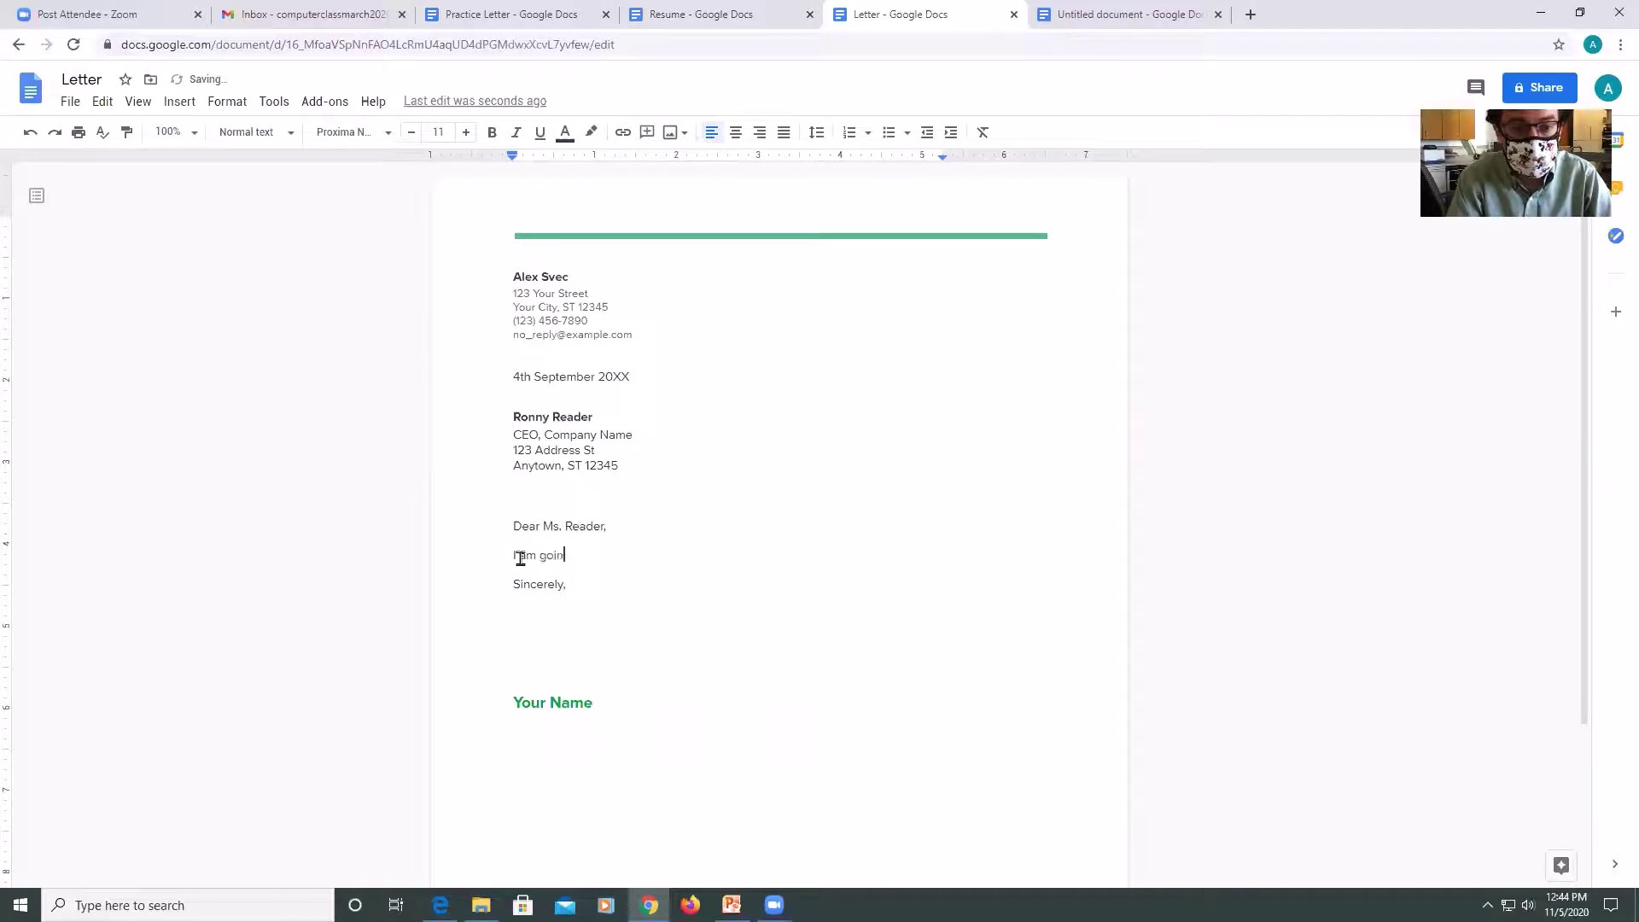
{"action": "type", "text": "g to the stor"}
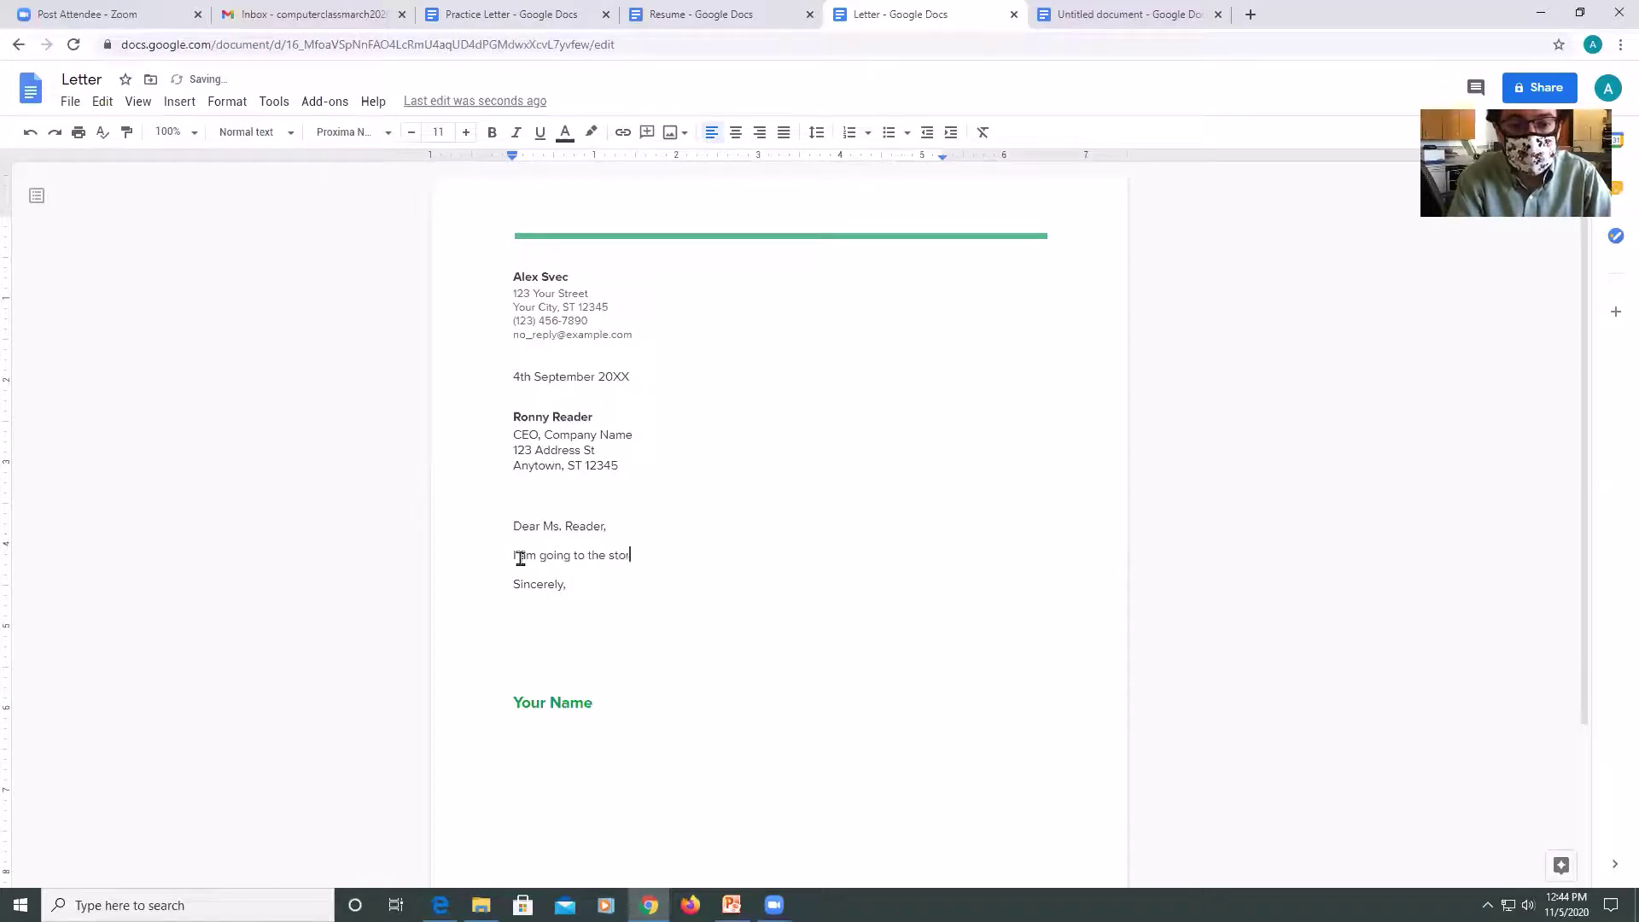
{"action": "type", "text": "e"}
Put the sender's first name in the signature and return to the Practice Letter document.
{"action": "left_click_drag", "start_coordinate": [594, 698], "coordinate": [512, 700]}
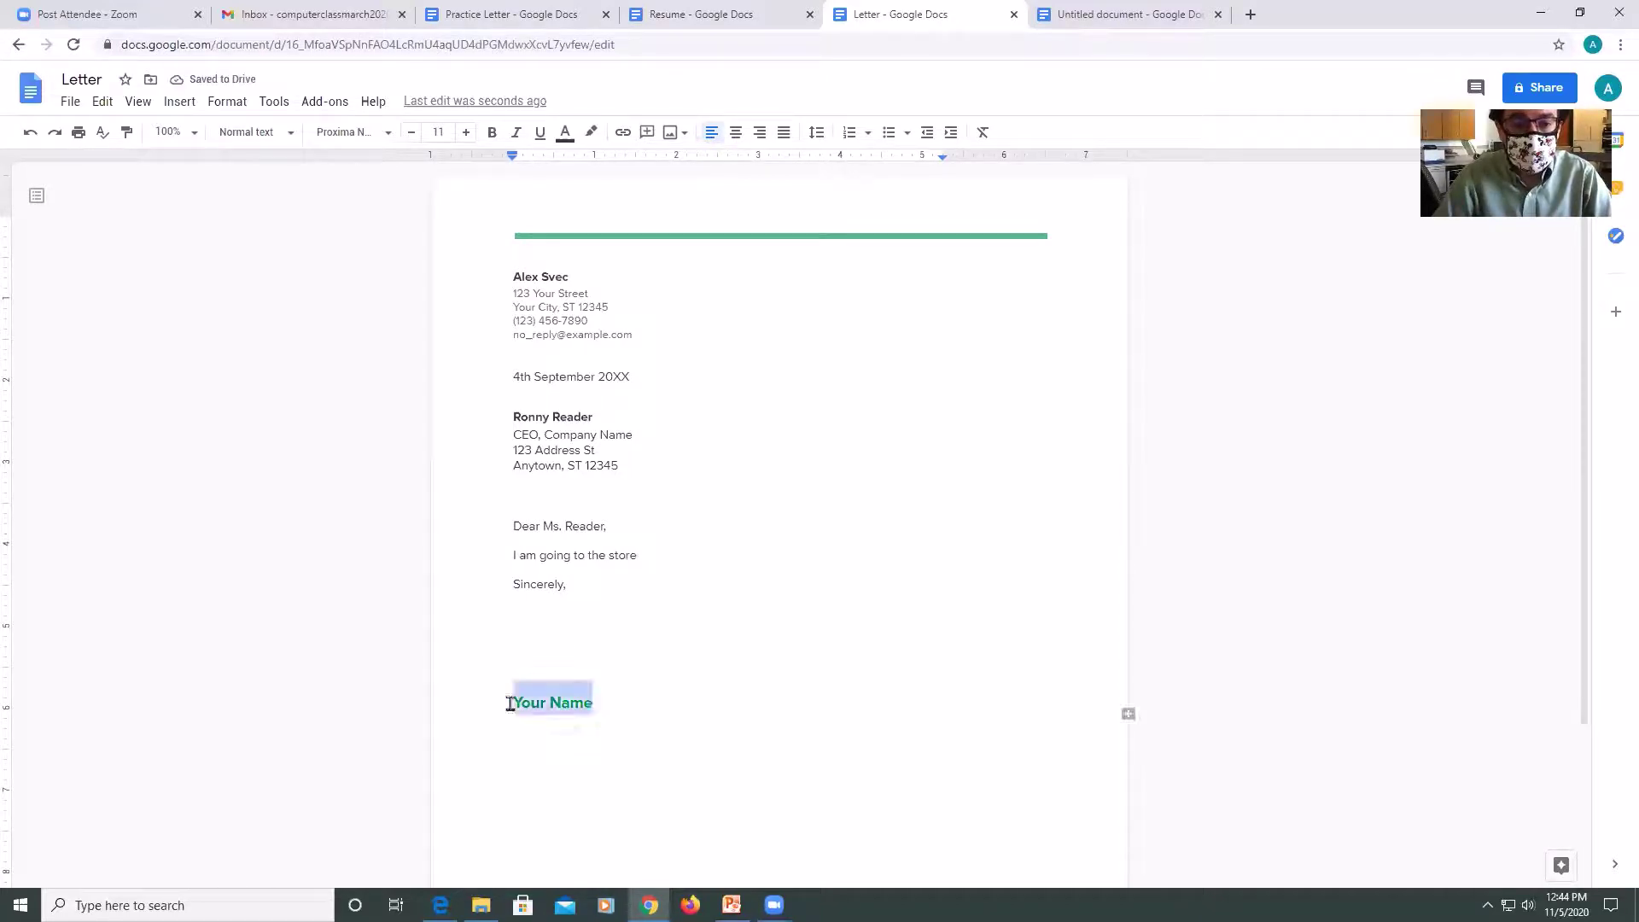
{"action": "type", "text": "Alex"}
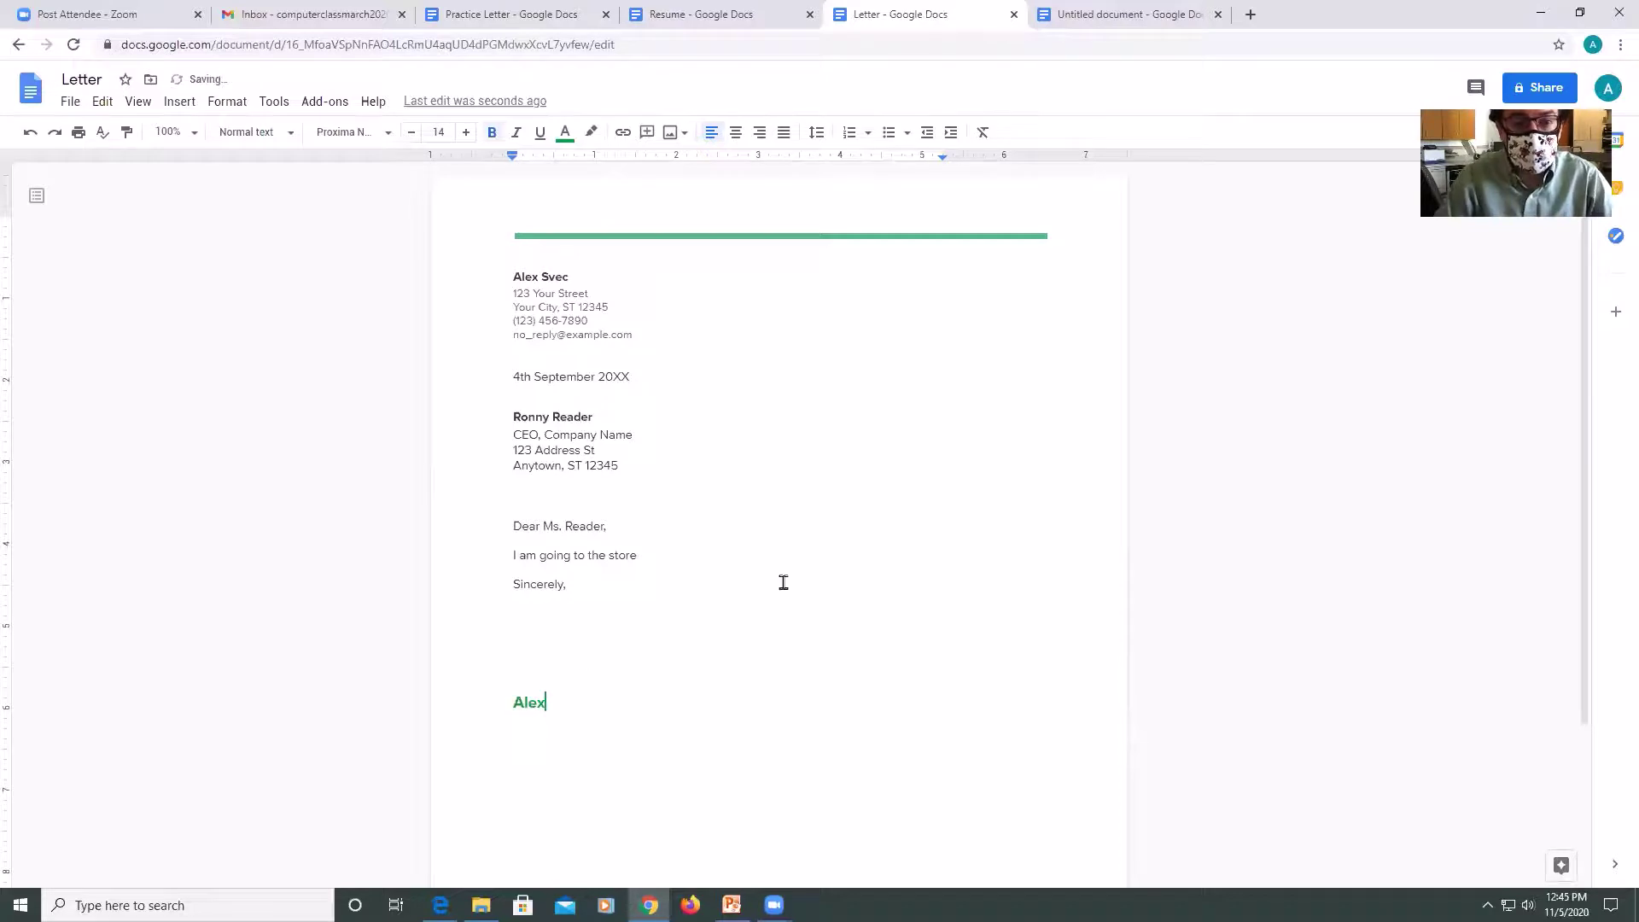
{"action": "left_click", "coordinate": [755, 498]}
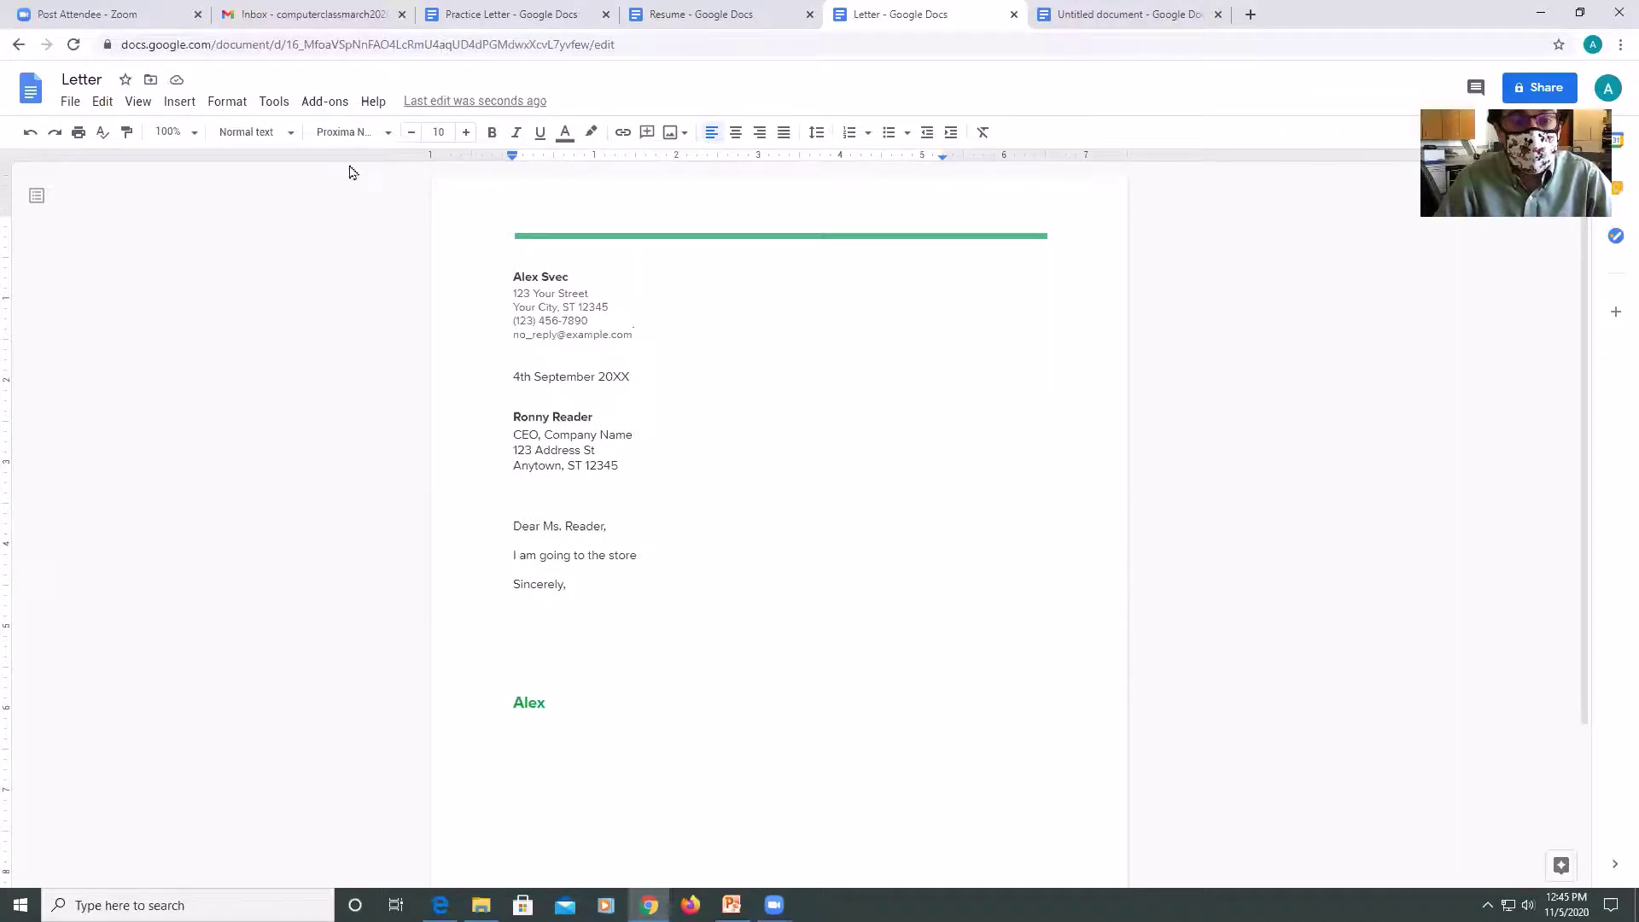
{"action": "left_click", "coordinate": [445, 17]}
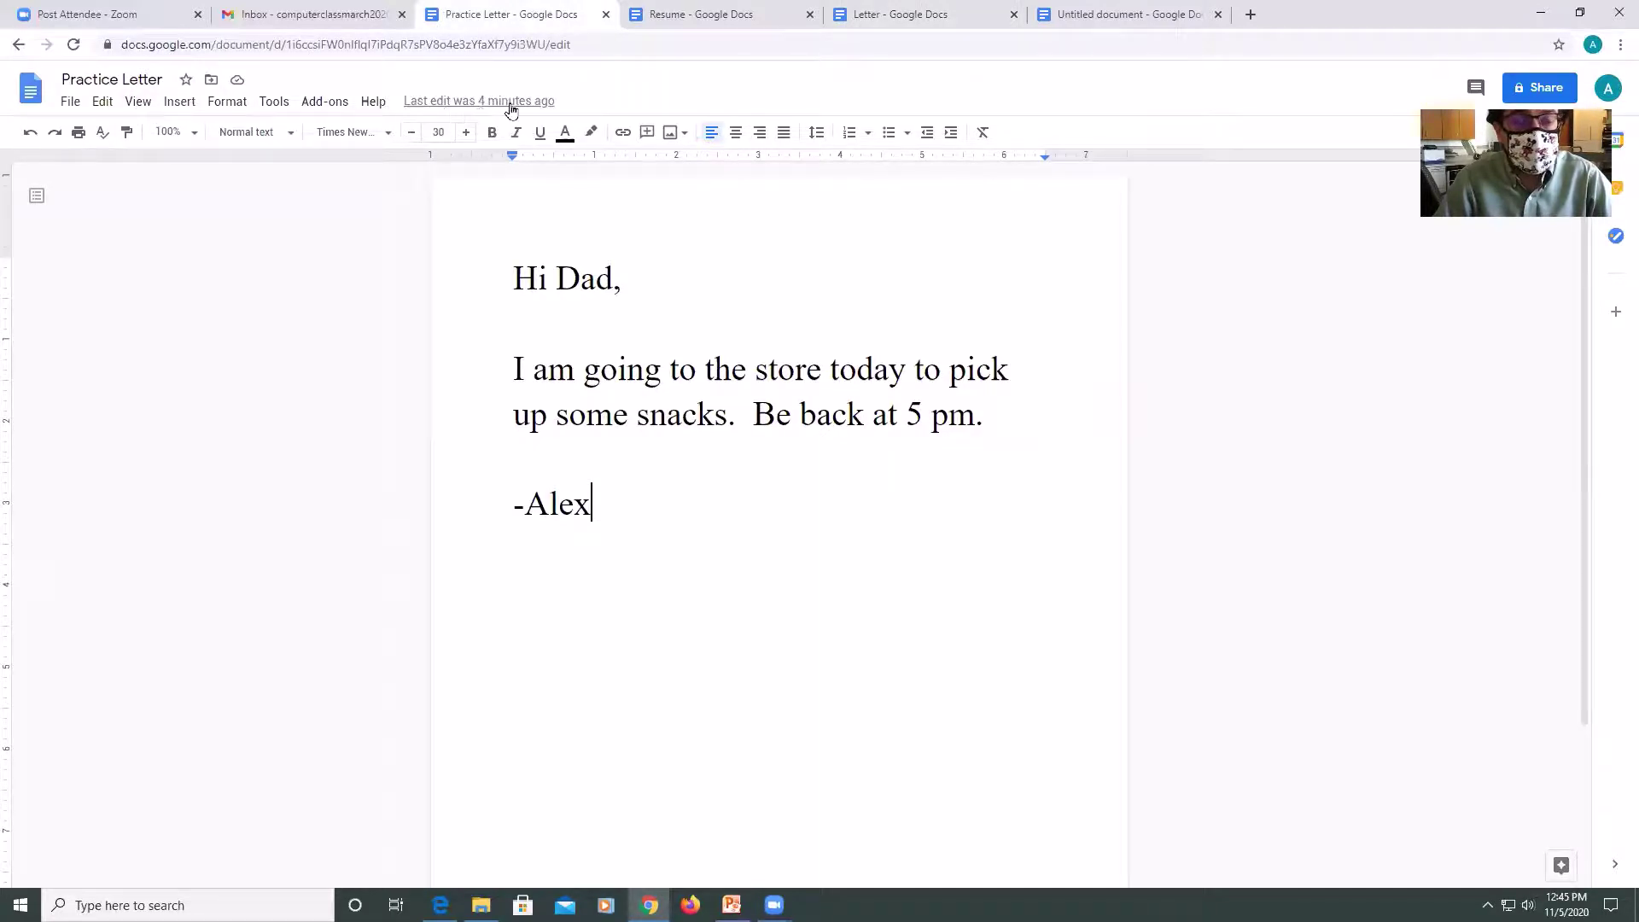
{"action": "left_click", "coordinate": [77, 106]}
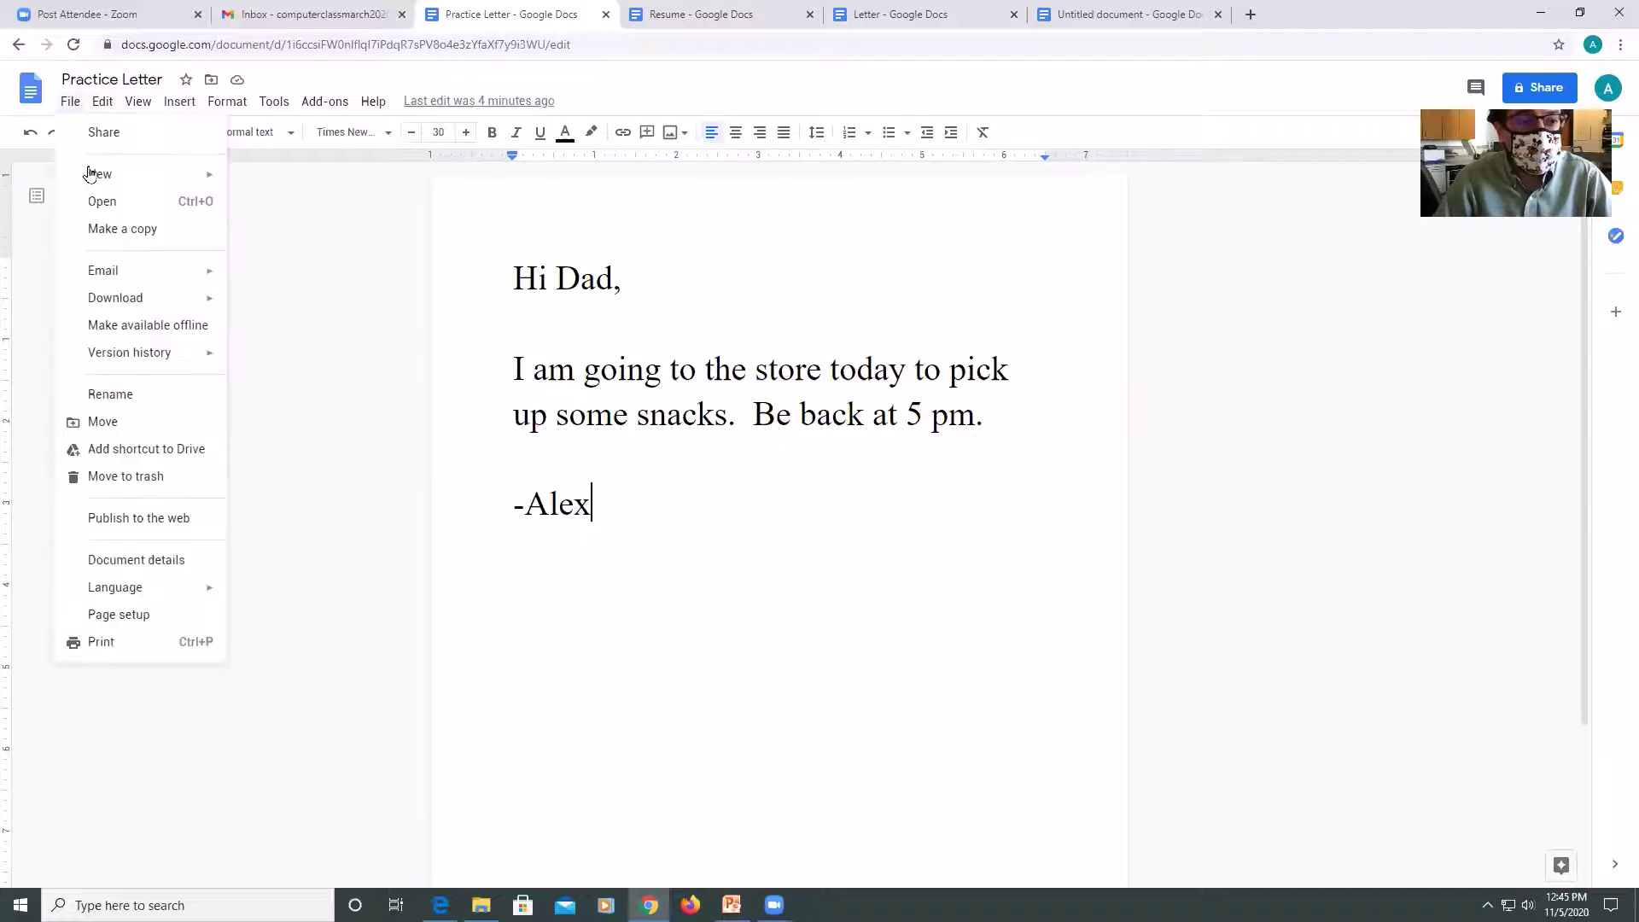
{"action": "mouse_move", "coordinate": [90, 173]}
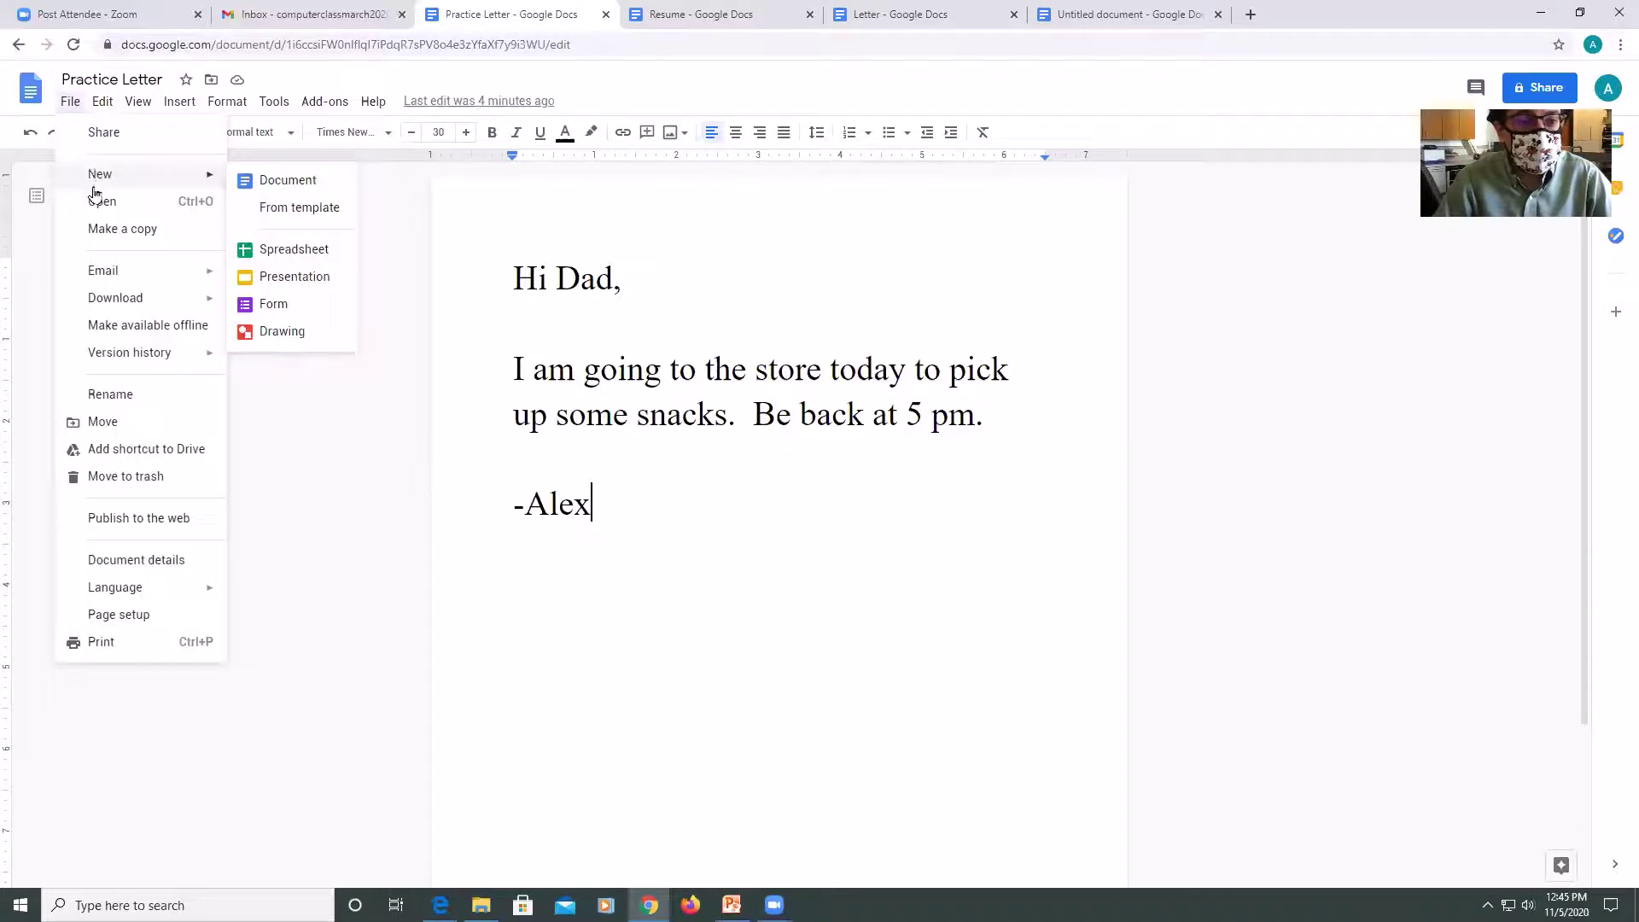
{"action": "left_click", "coordinate": [97, 204]}
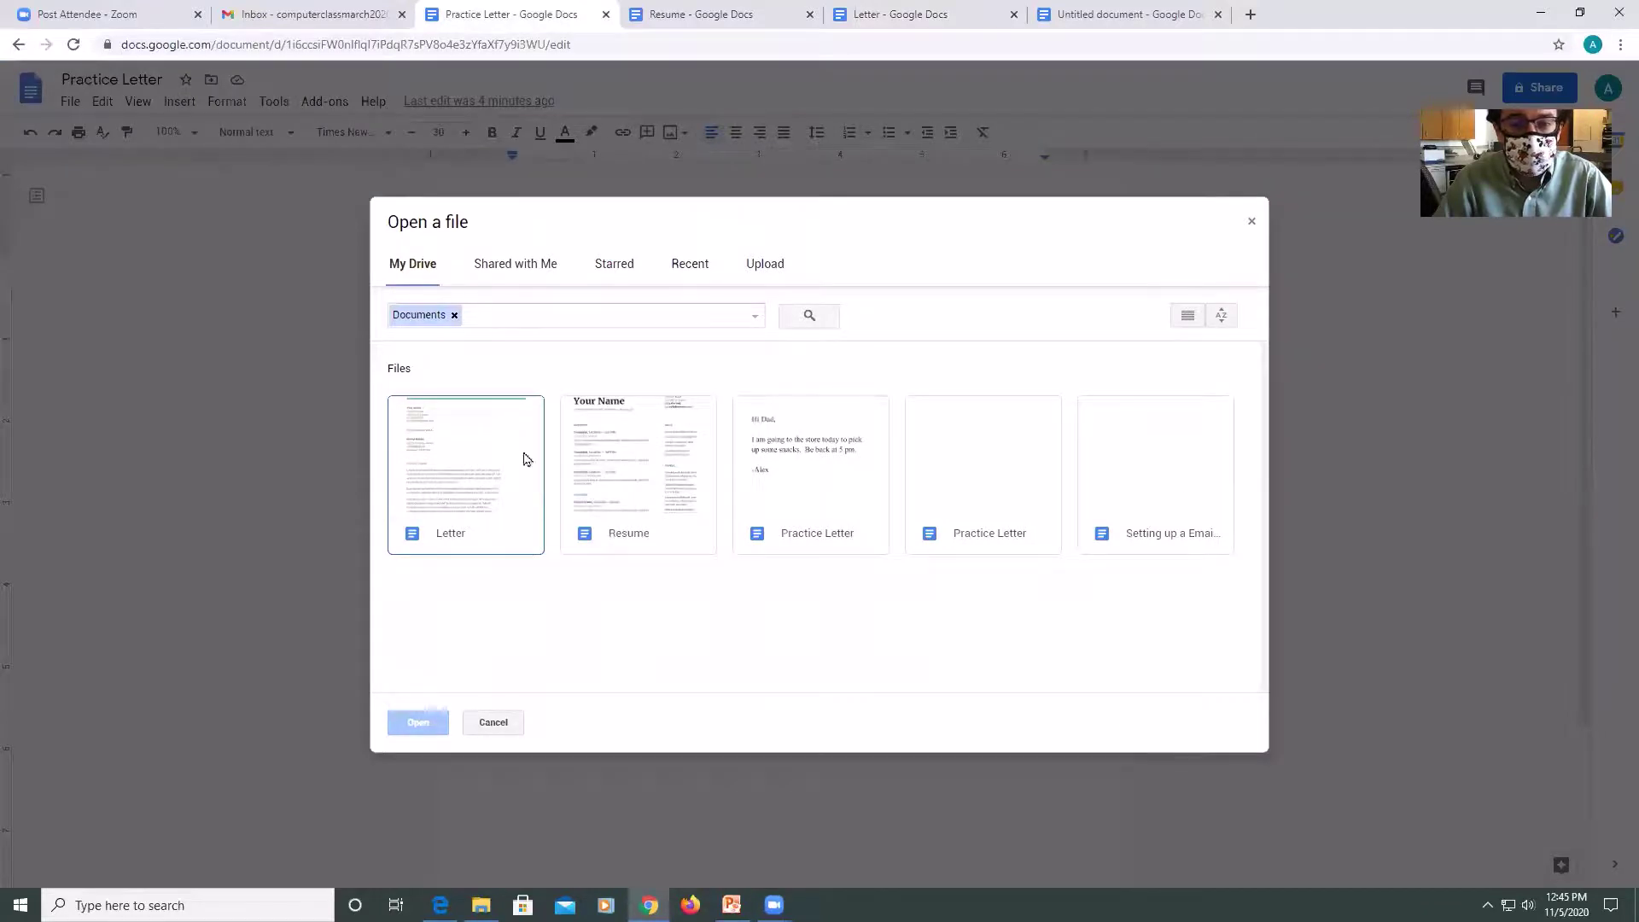
{"action": "left_click", "coordinate": [649, 475]}
{"action": "left_click", "coordinate": [783, 480]}
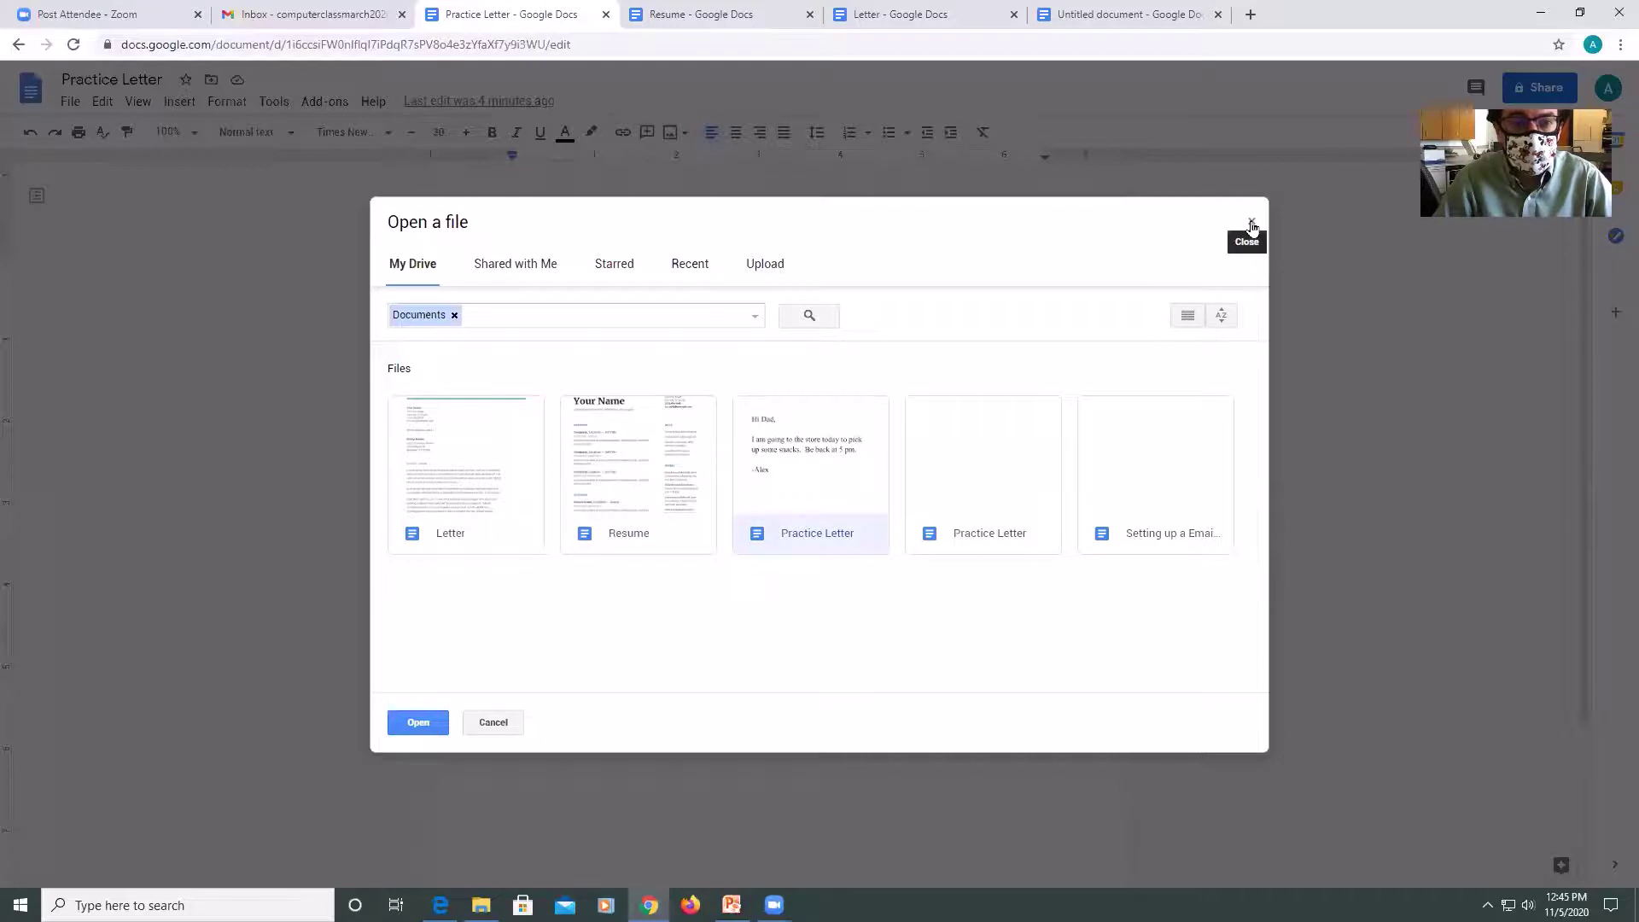
{"action": "left_click", "coordinate": [525, 267]}
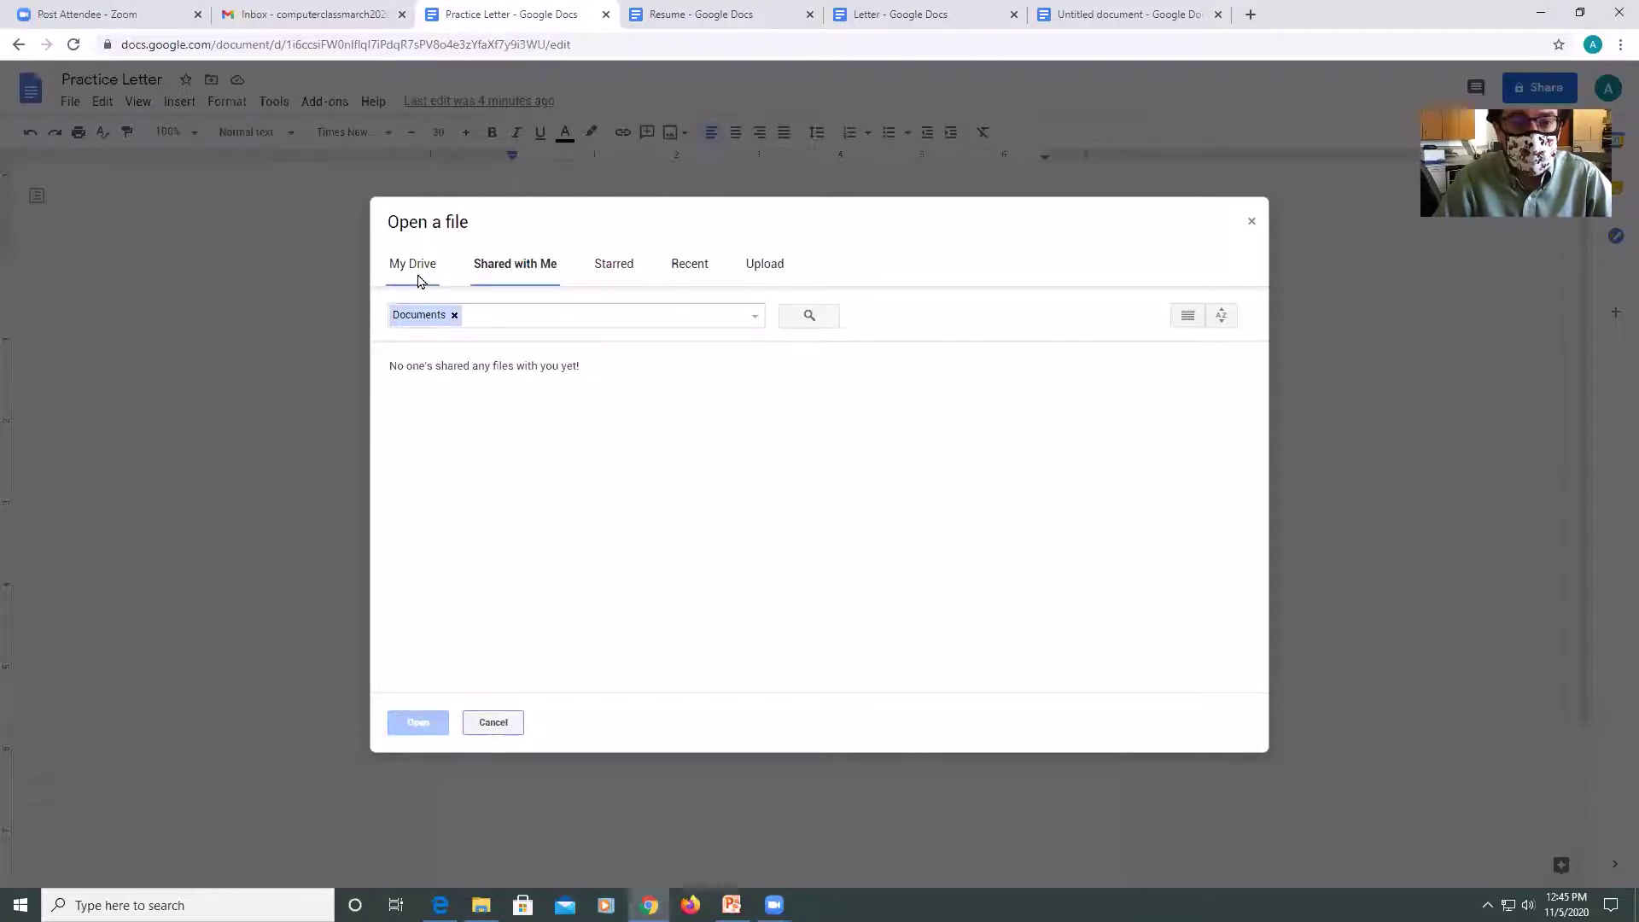
{"action": "left_click", "coordinate": [421, 281]}
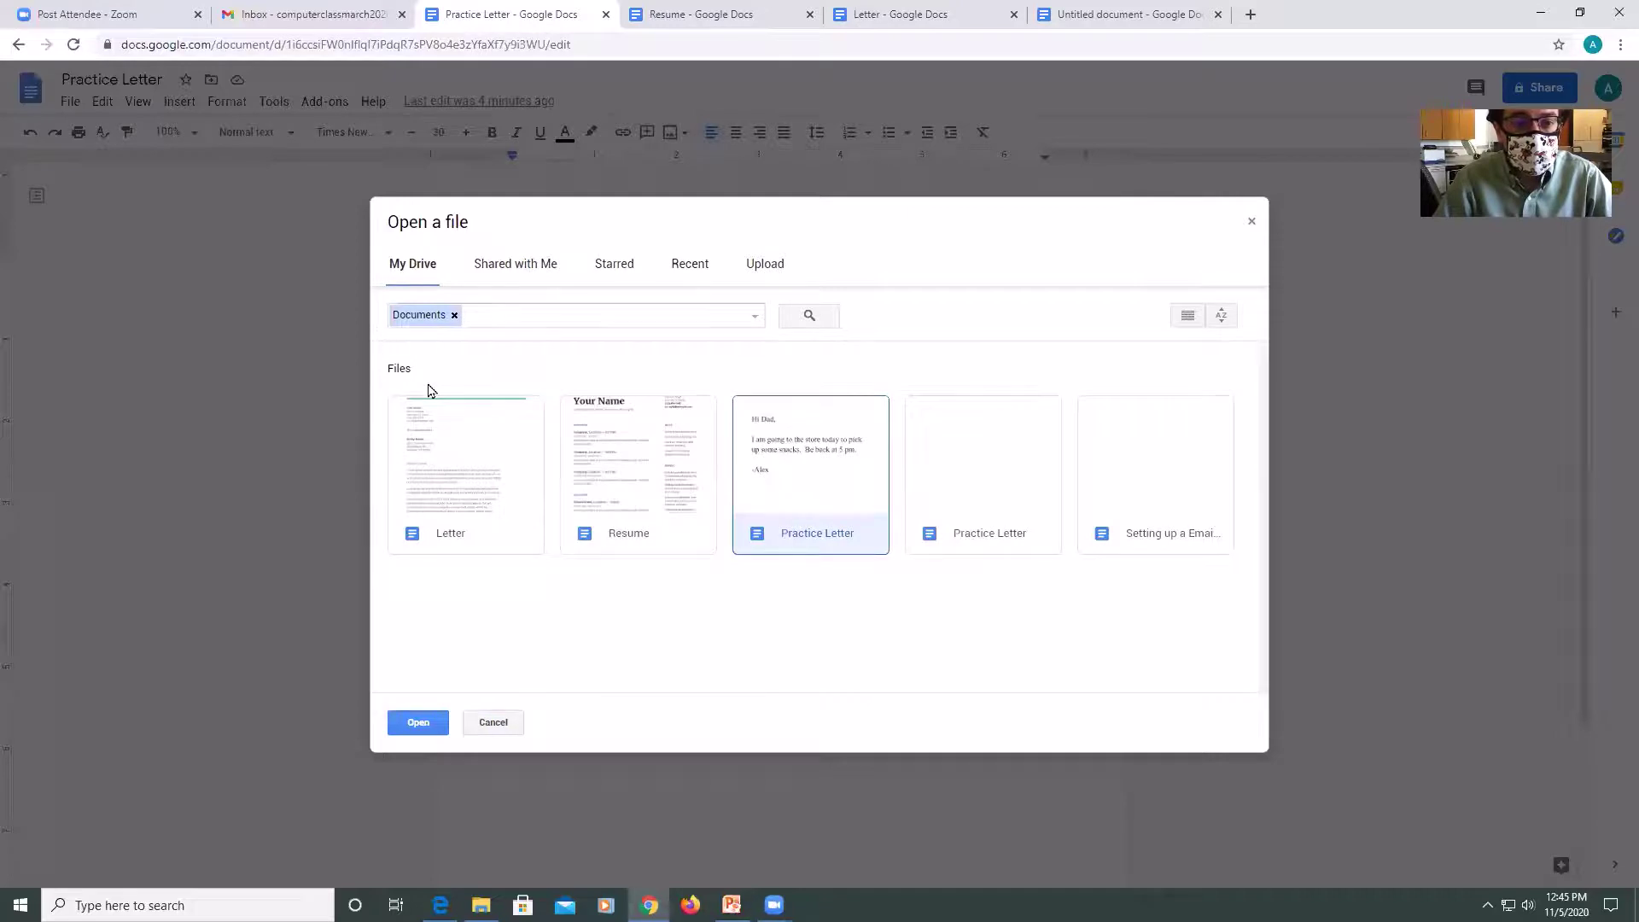
{"action": "left_click", "coordinate": [1252, 221]}
Start copying Practice Letter as 'test document', then cancel so no copy is made.
{"action": "left_click", "coordinate": [69, 102]}
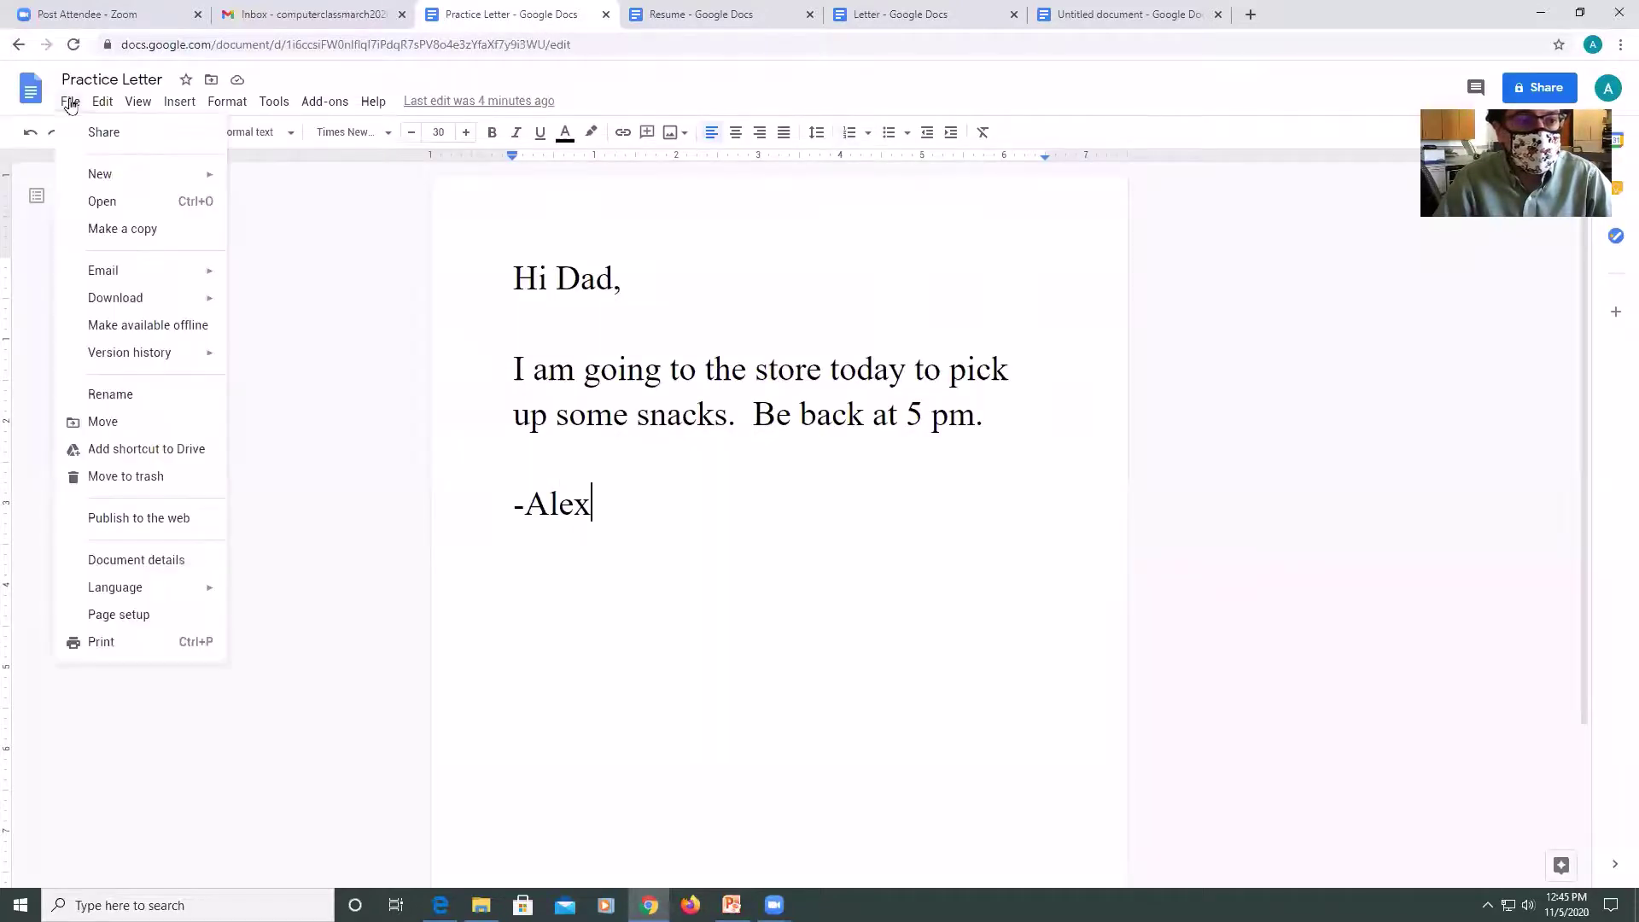
{"action": "left_click", "coordinate": [91, 233]}
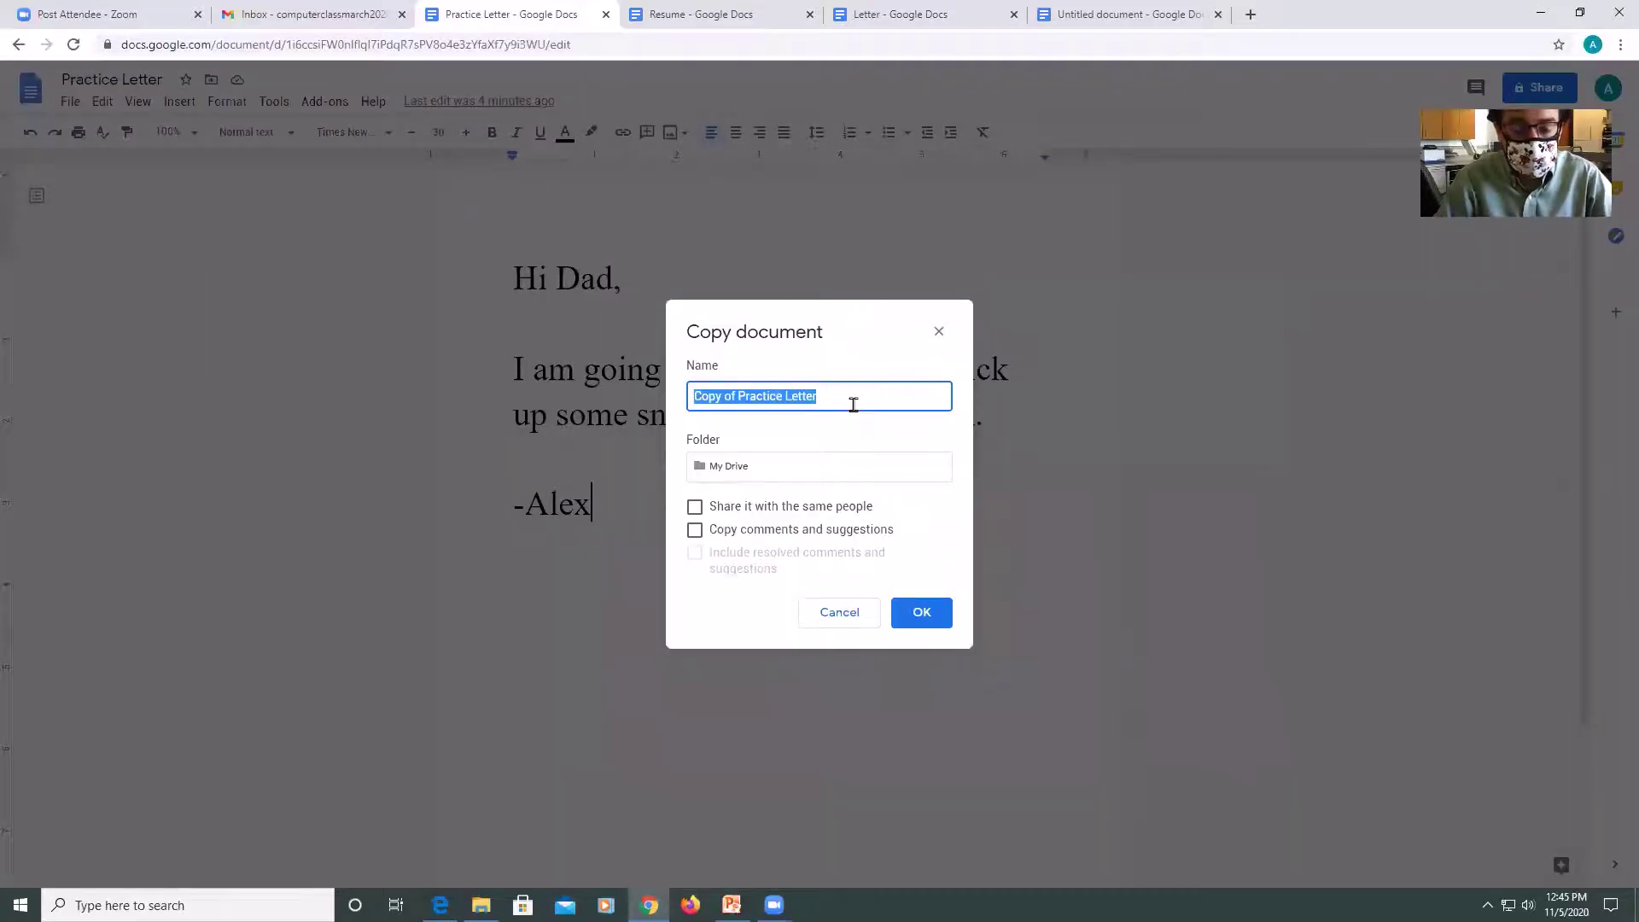
{"action": "type", "text": "te"}
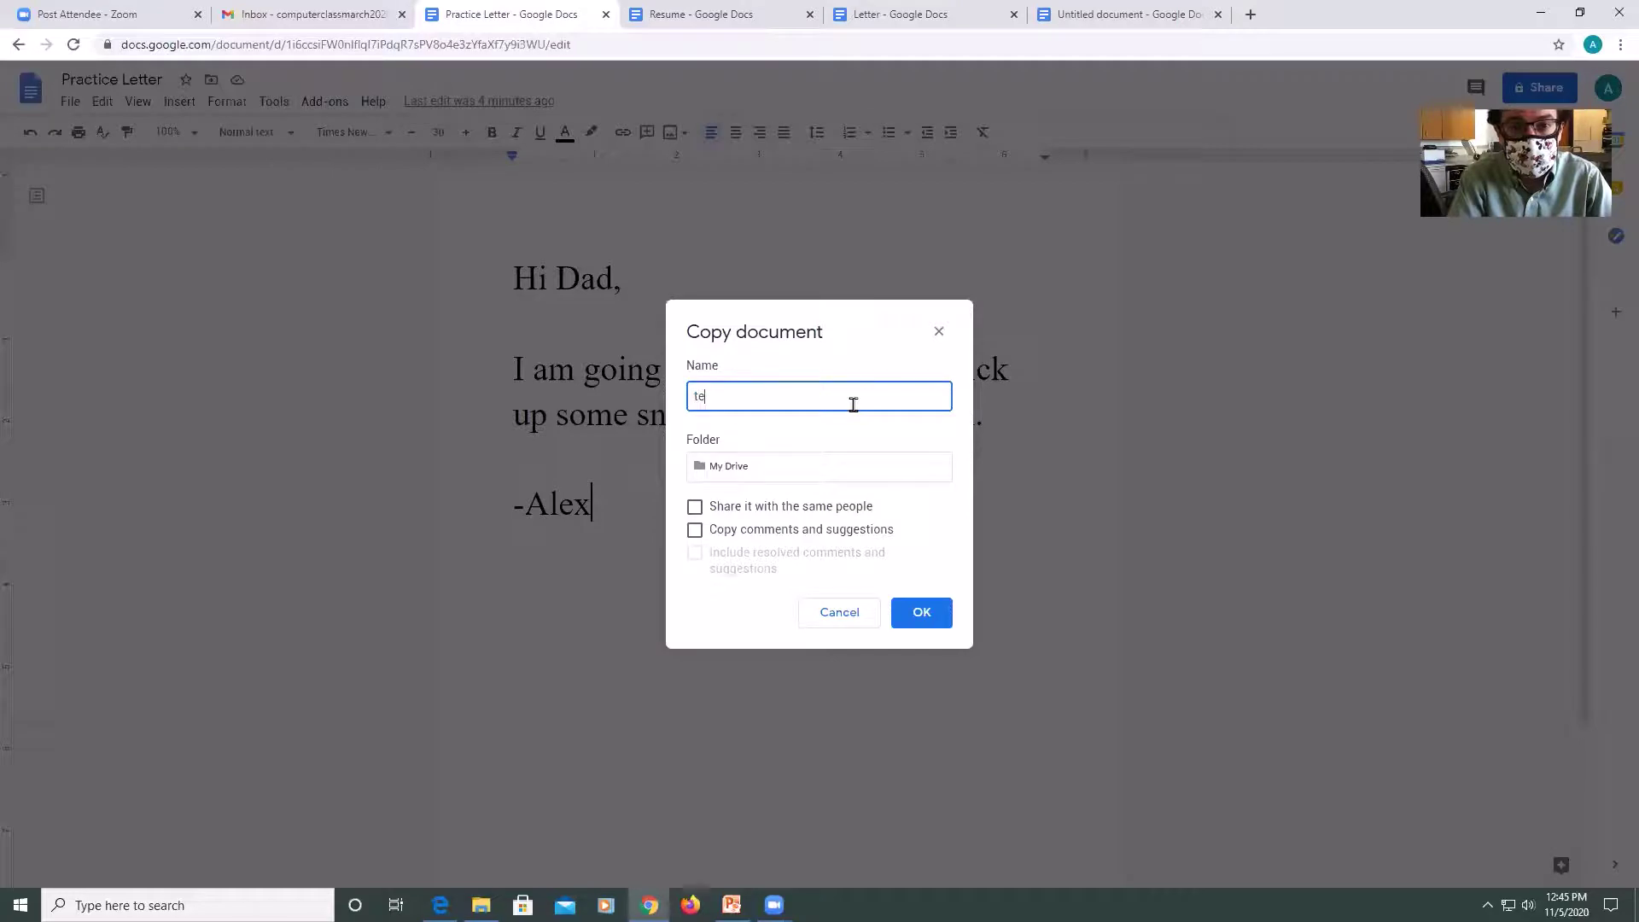
{"action": "type", "text": "st document"}
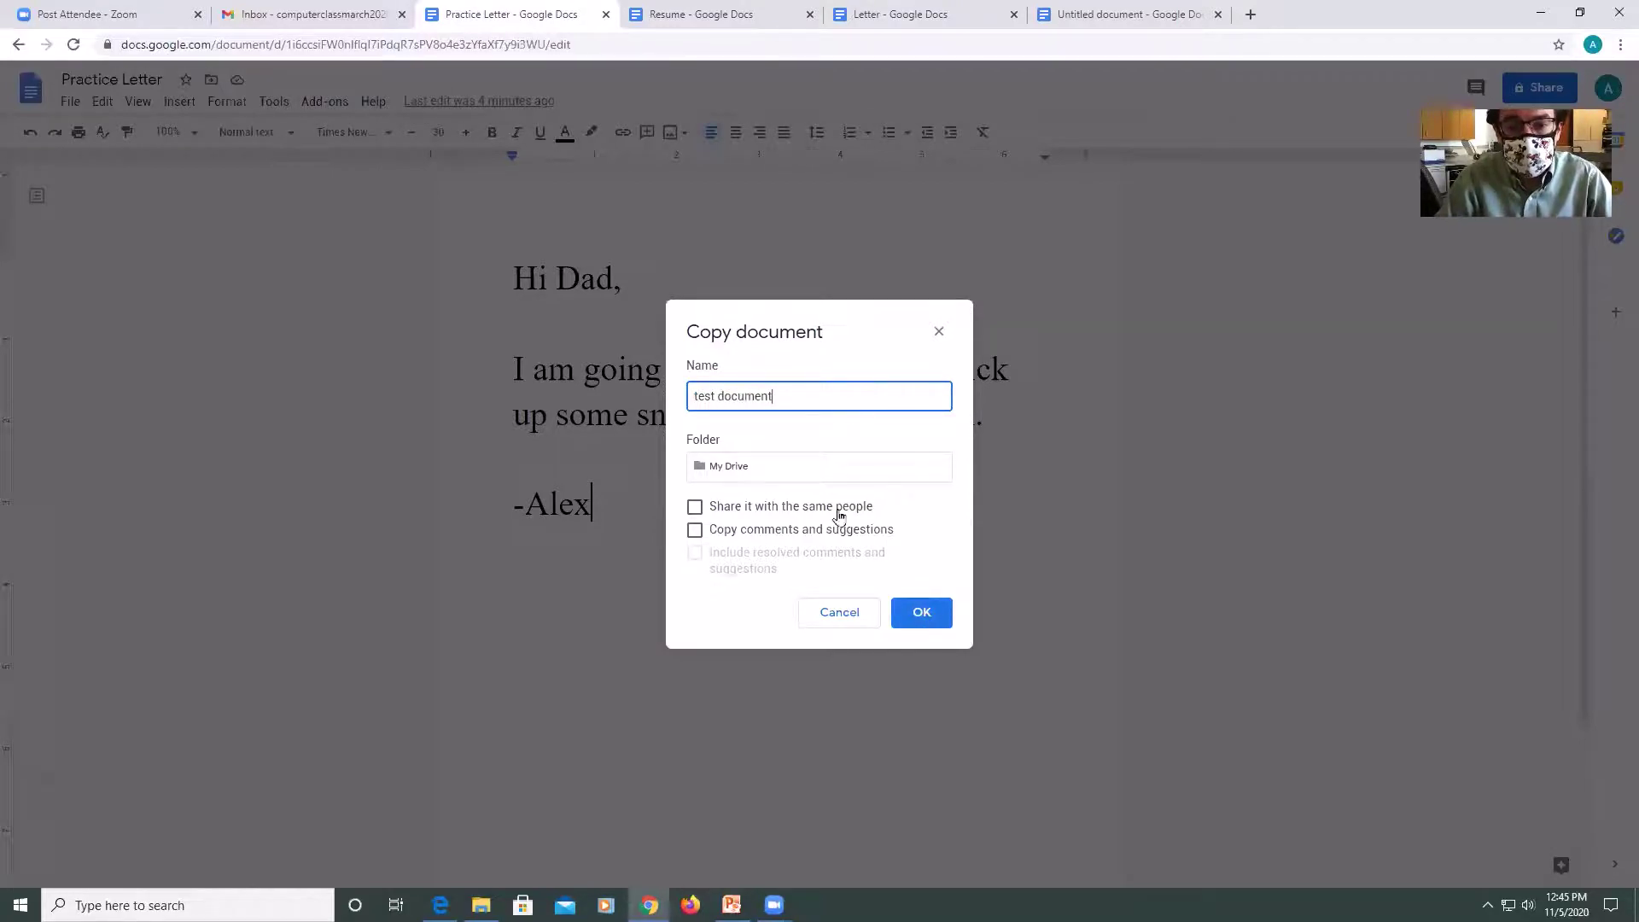
{"action": "left_click", "coordinate": [817, 613]}
{"action": "left_click", "coordinate": [69, 100]}
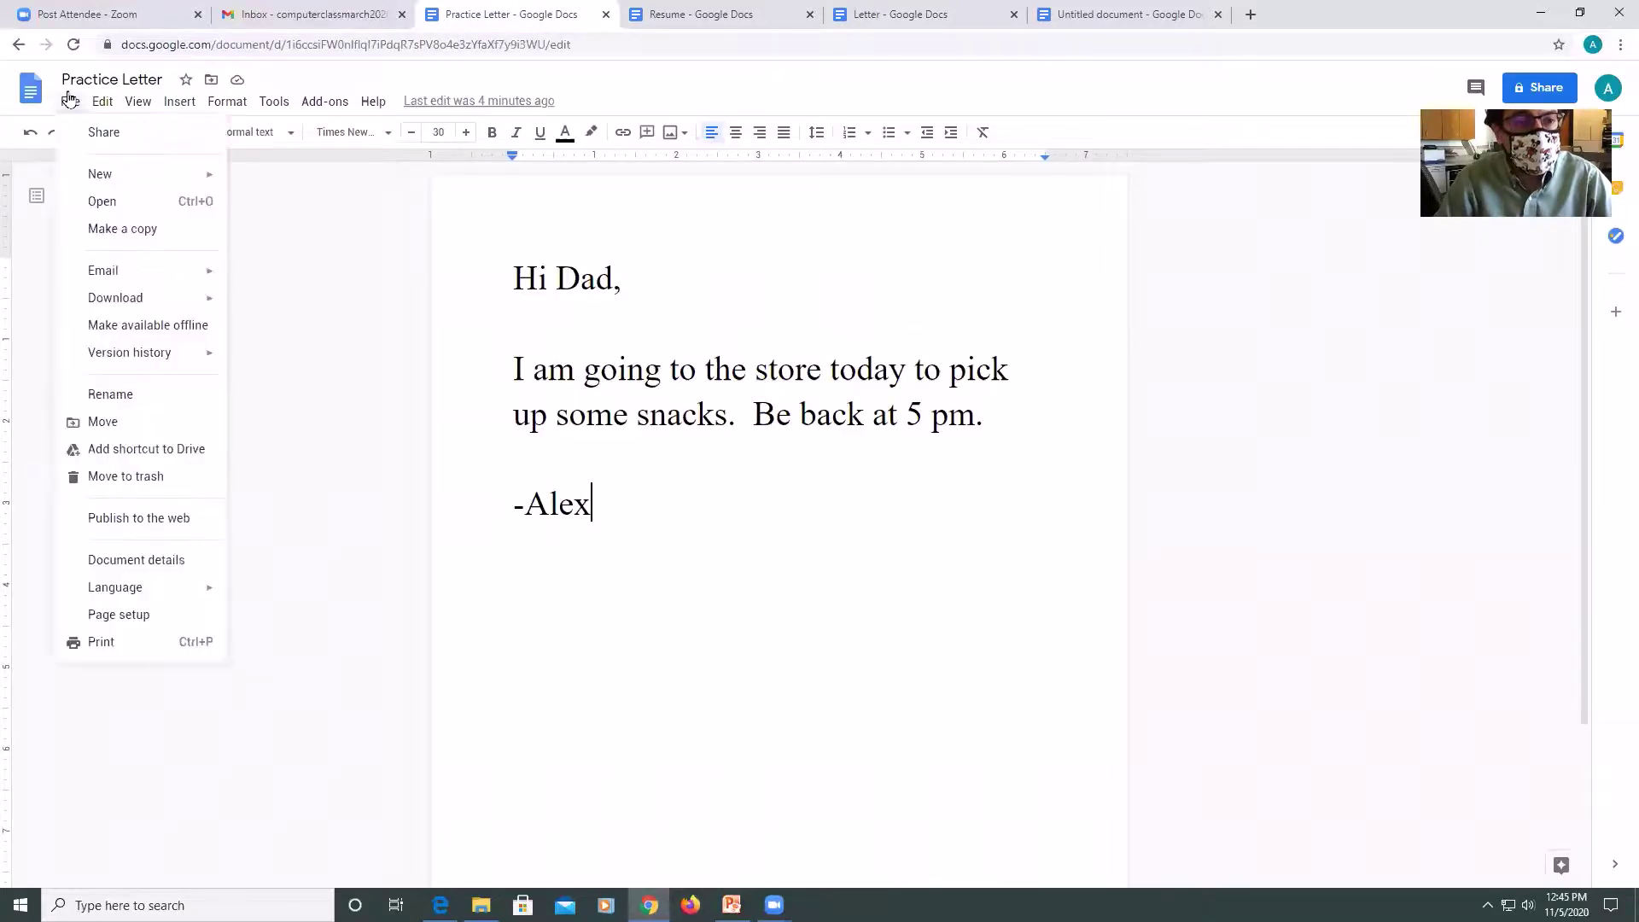
{"action": "mouse_move", "coordinate": [117, 280]}
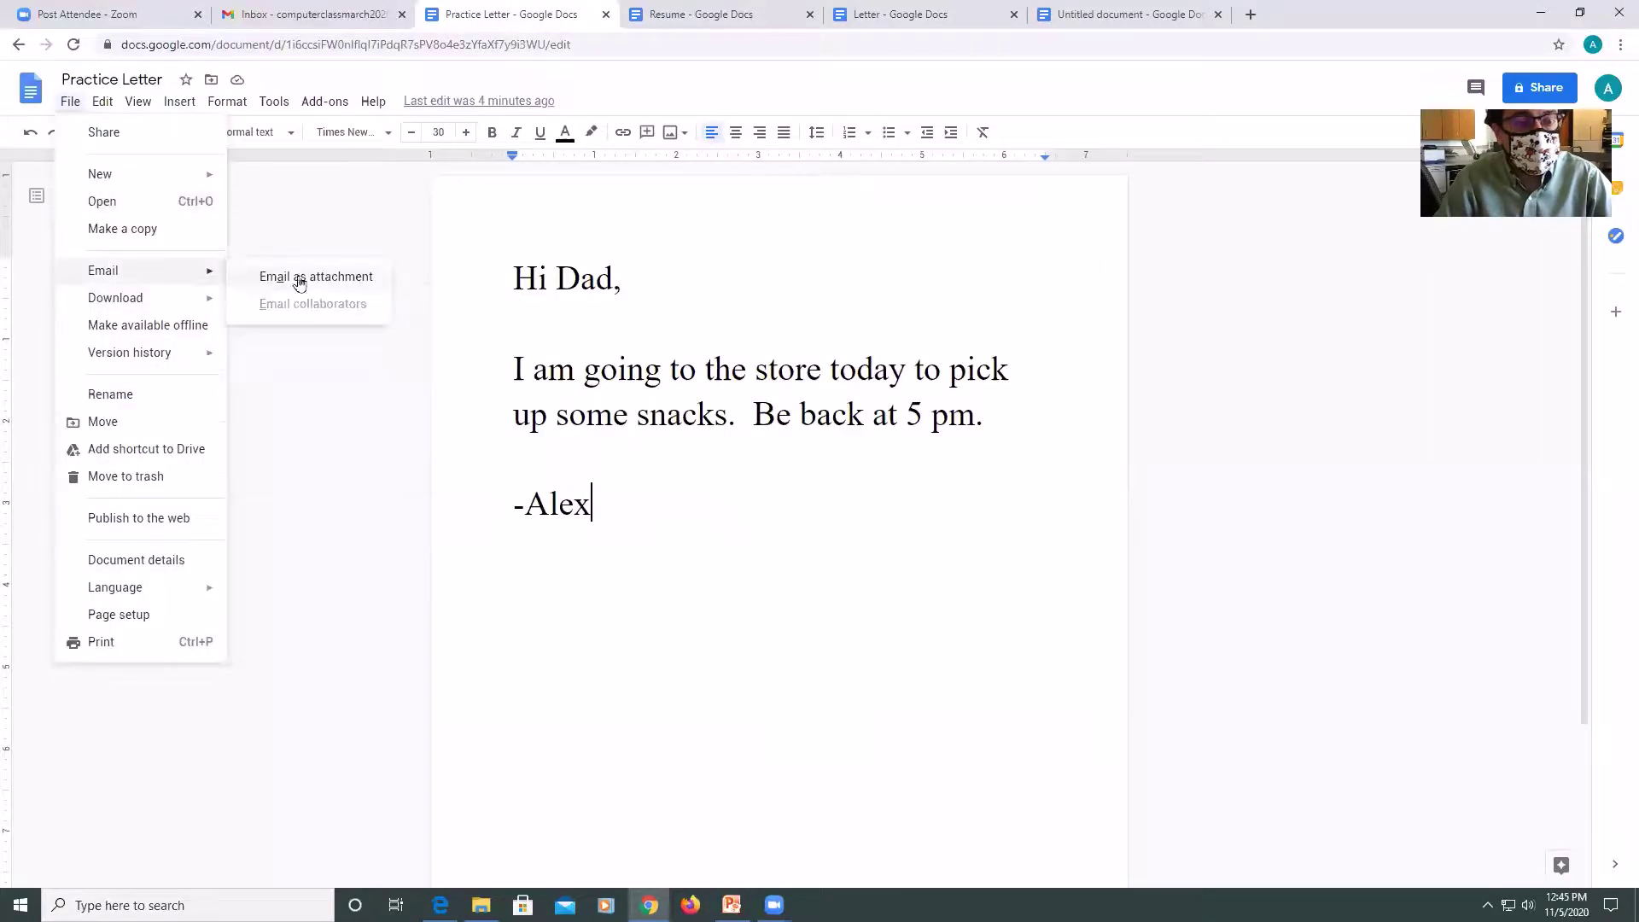
{"action": "left_click", "coordinate": [246, 283]}
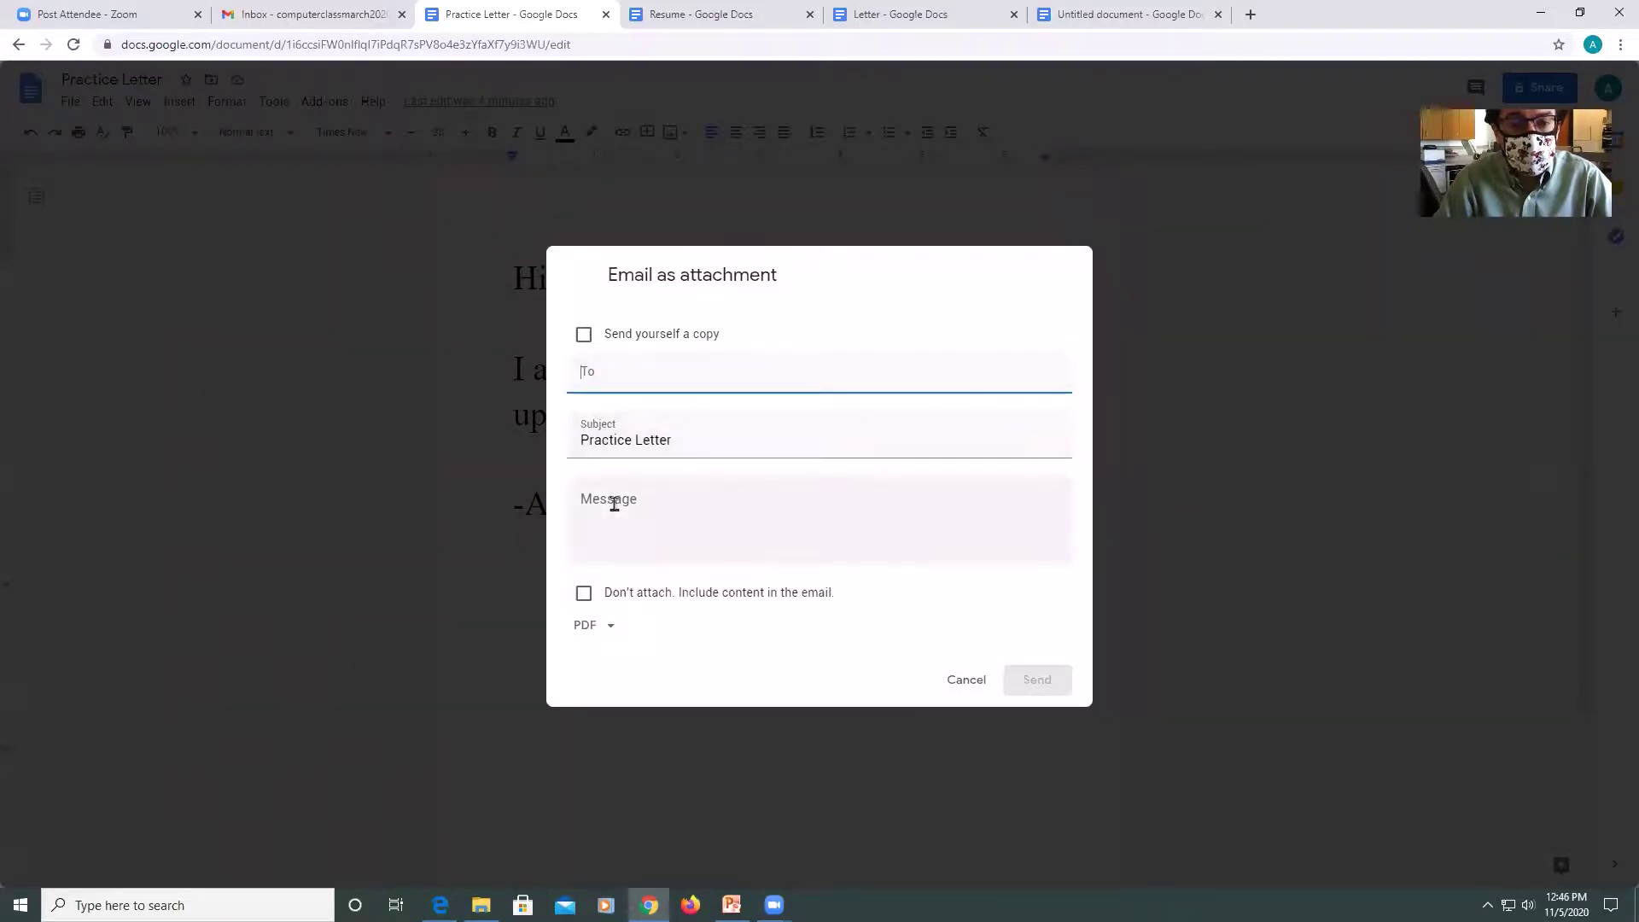
{"action": "left_click", "coordinate": [595, 632]}
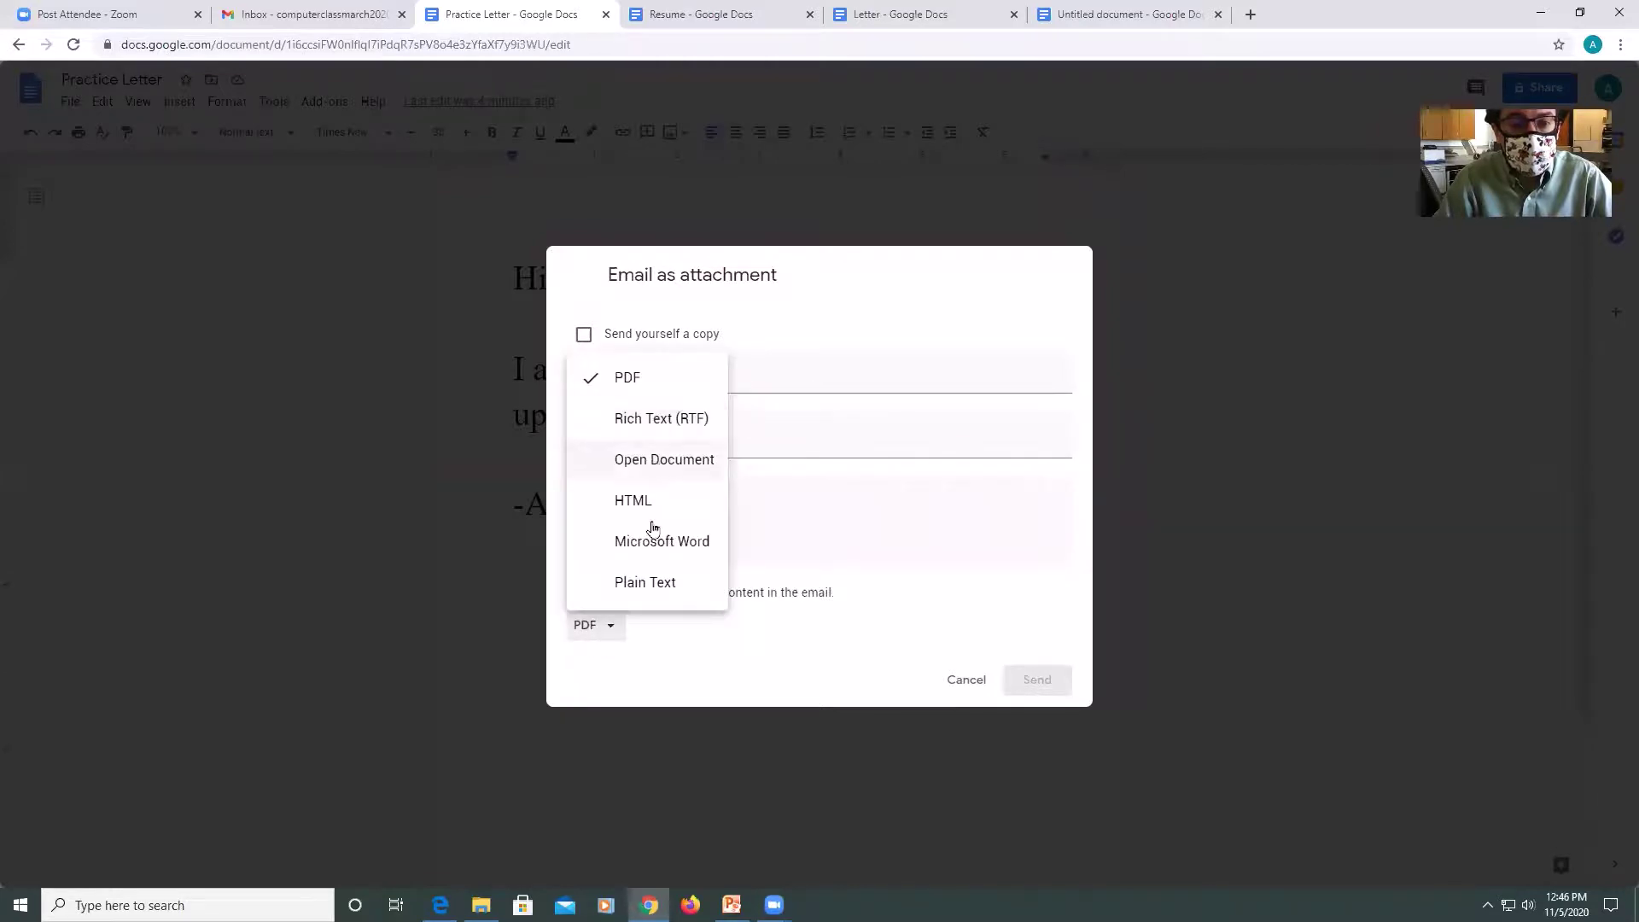
{"action": "left_click", "coordinate": [636, 385]}
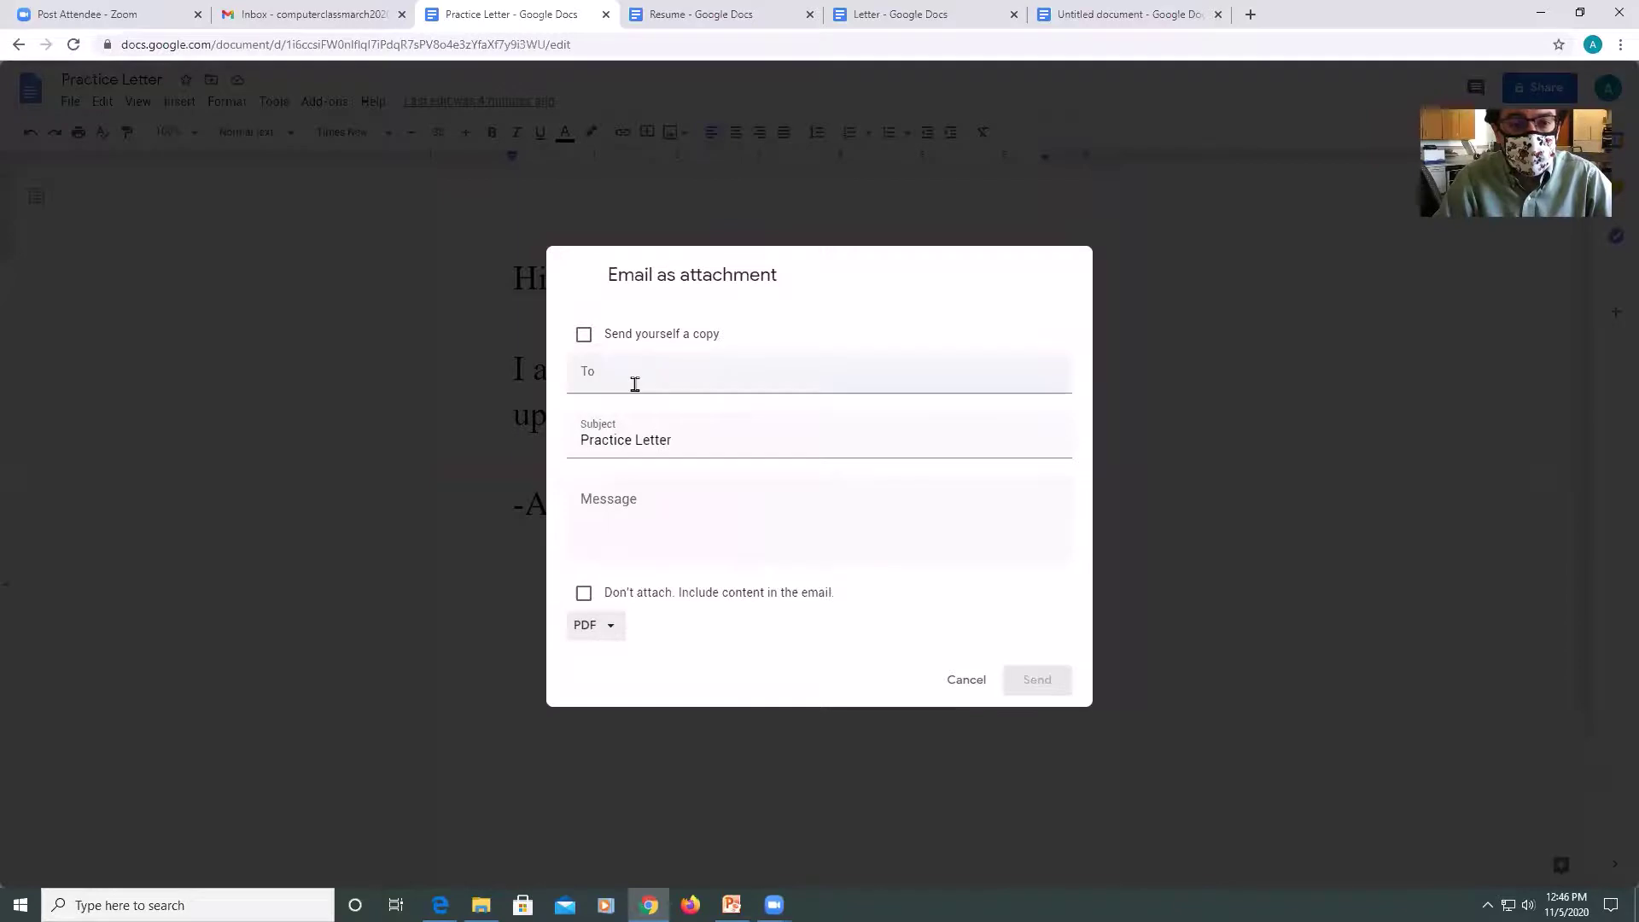
{"action": "left_click", "coordinate": [971, 682]}
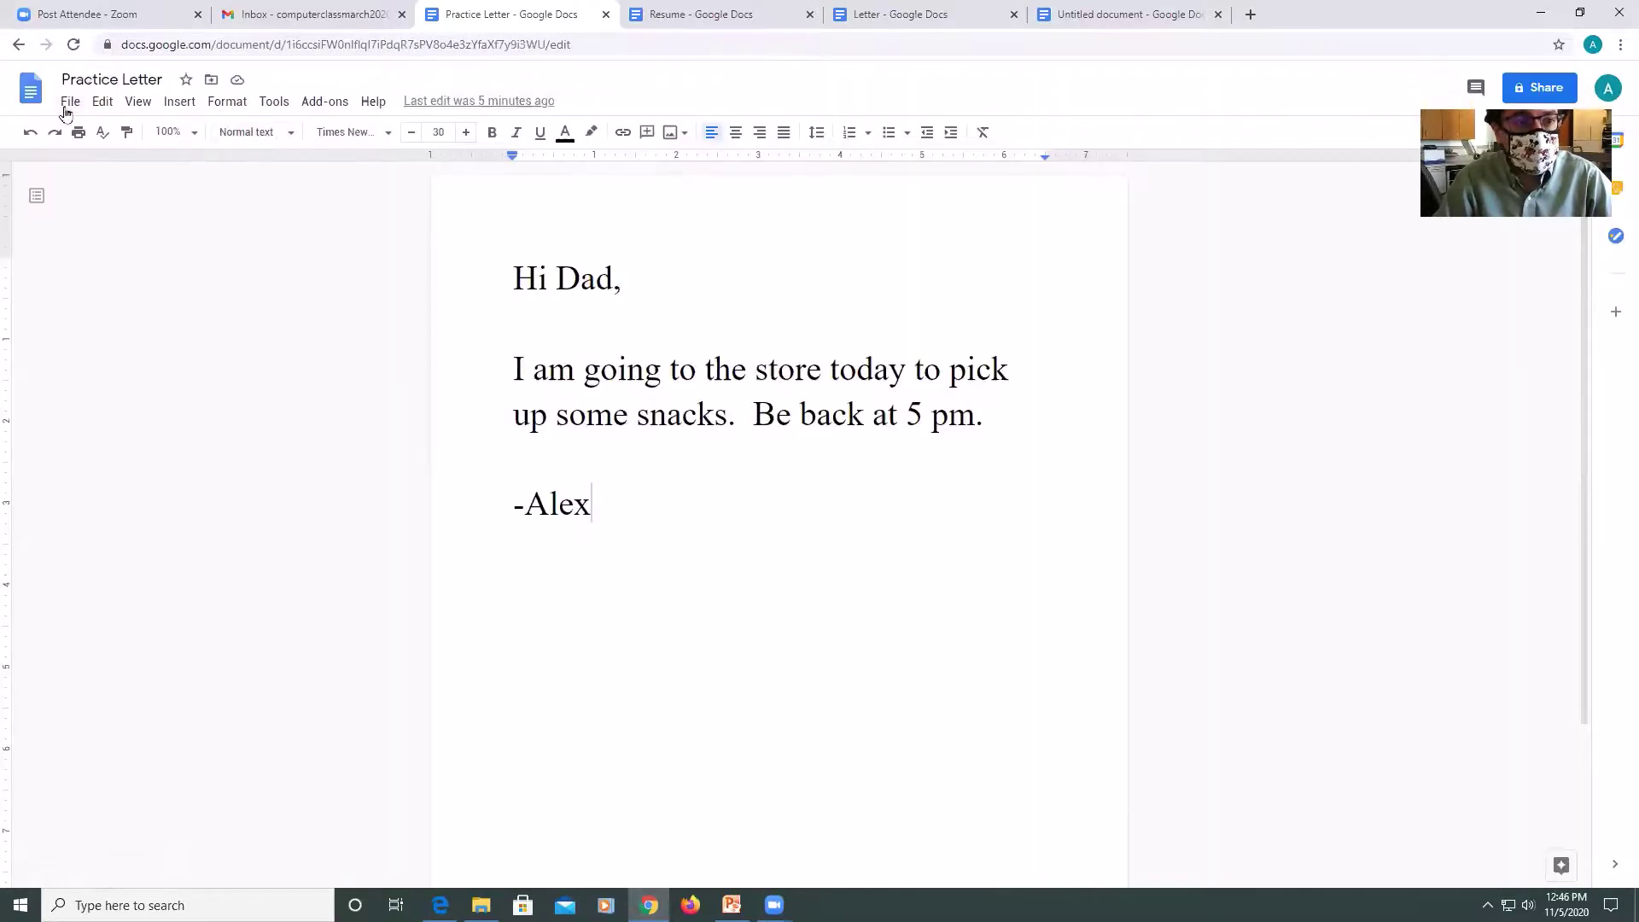
Download the letter as Practice Letter.docx in Microsoft Word format.
{"action": "left_click", "coordinate": [68, 108]}
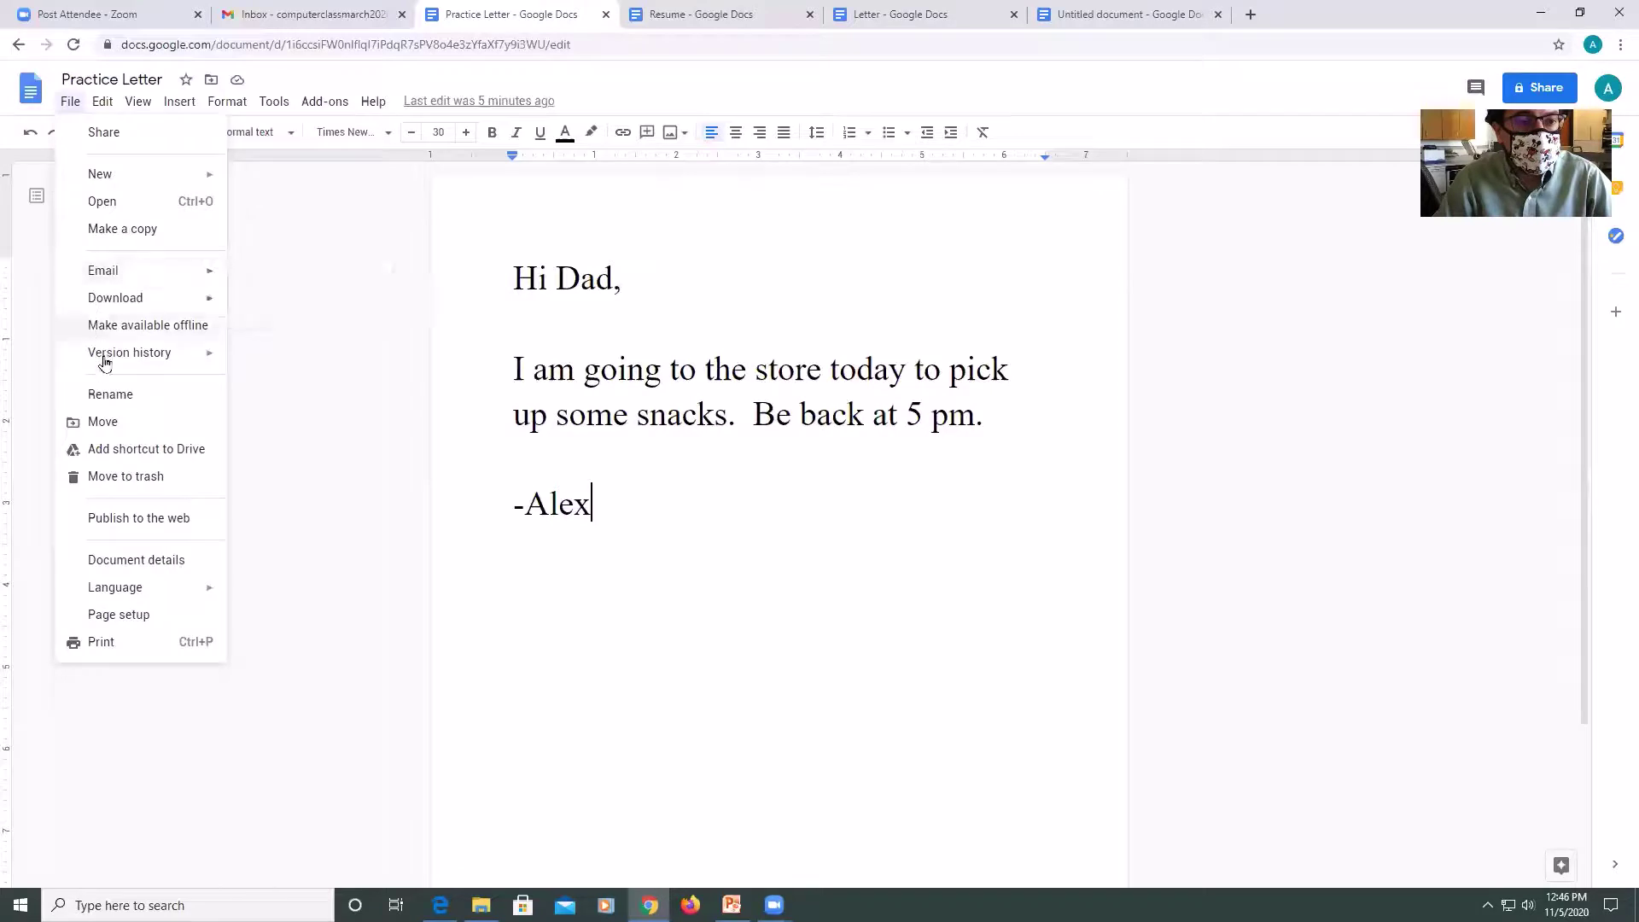
{"action": "mouse_move", "coordinate": [122, 359]}
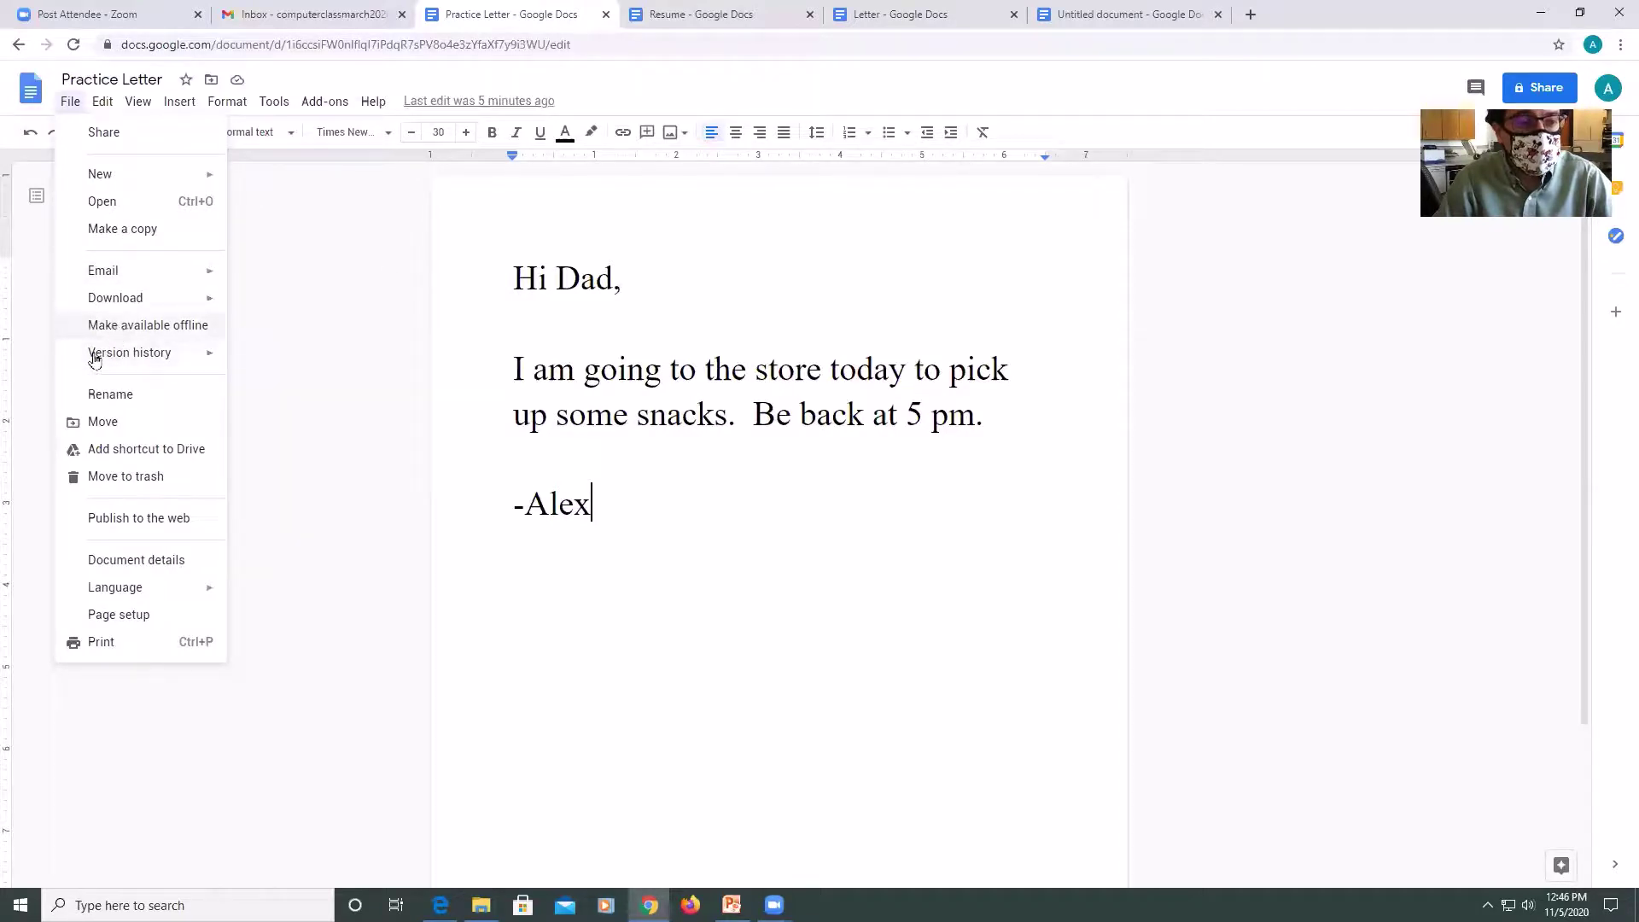
{"action": "mouse_move", "coordinate": [152, 309]}
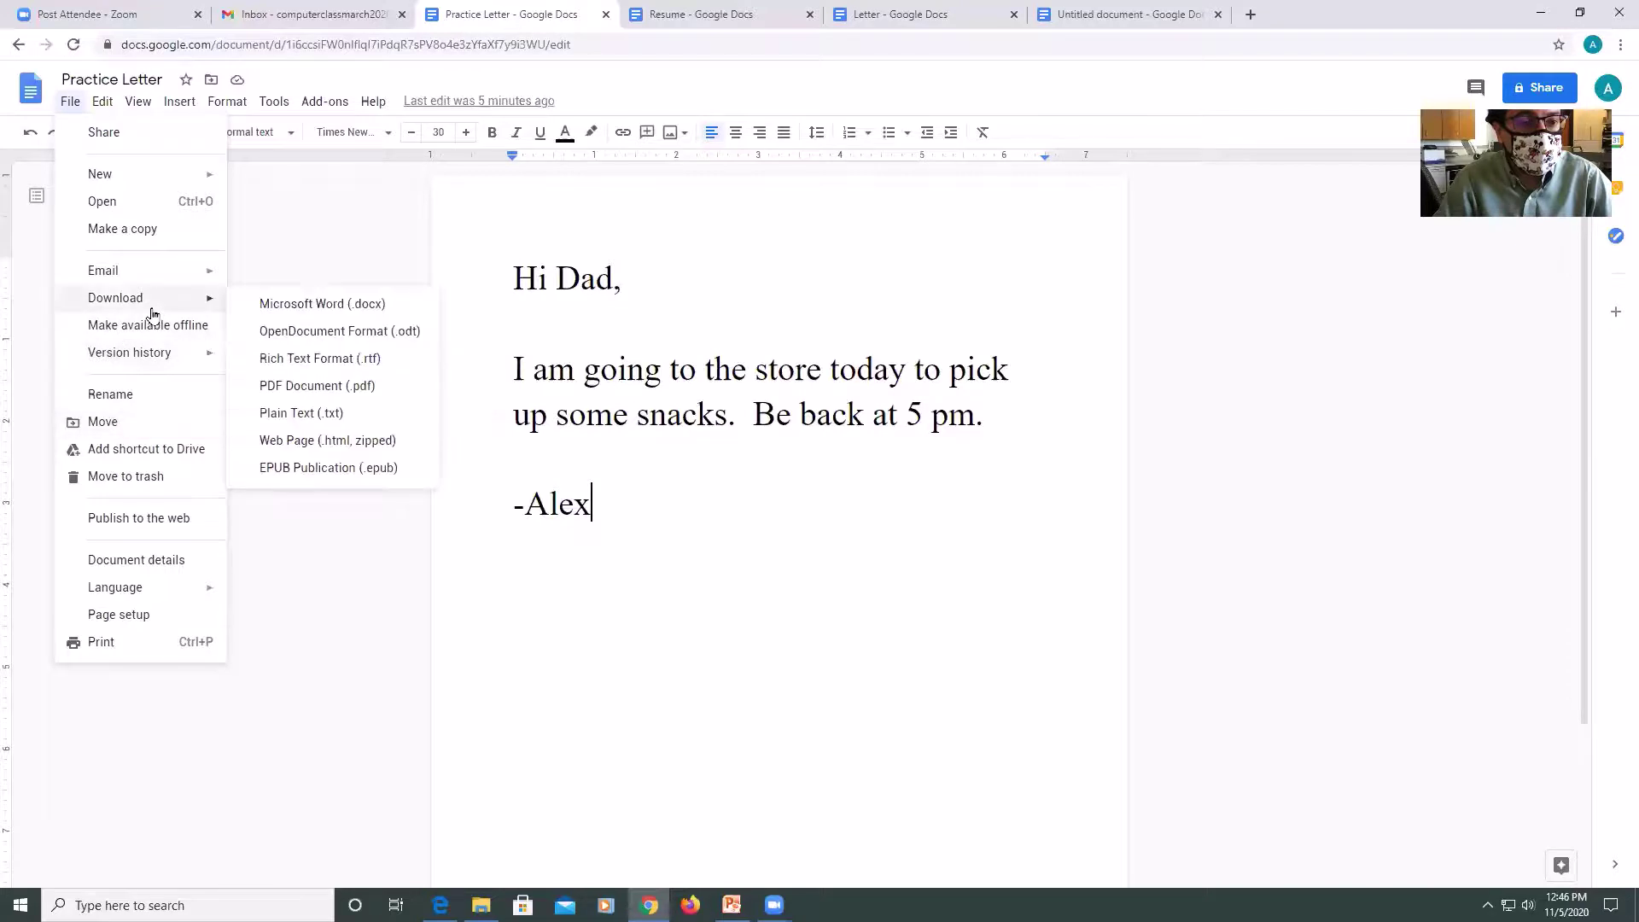
{"action": "left_click", "coordinate": [335, 306]}
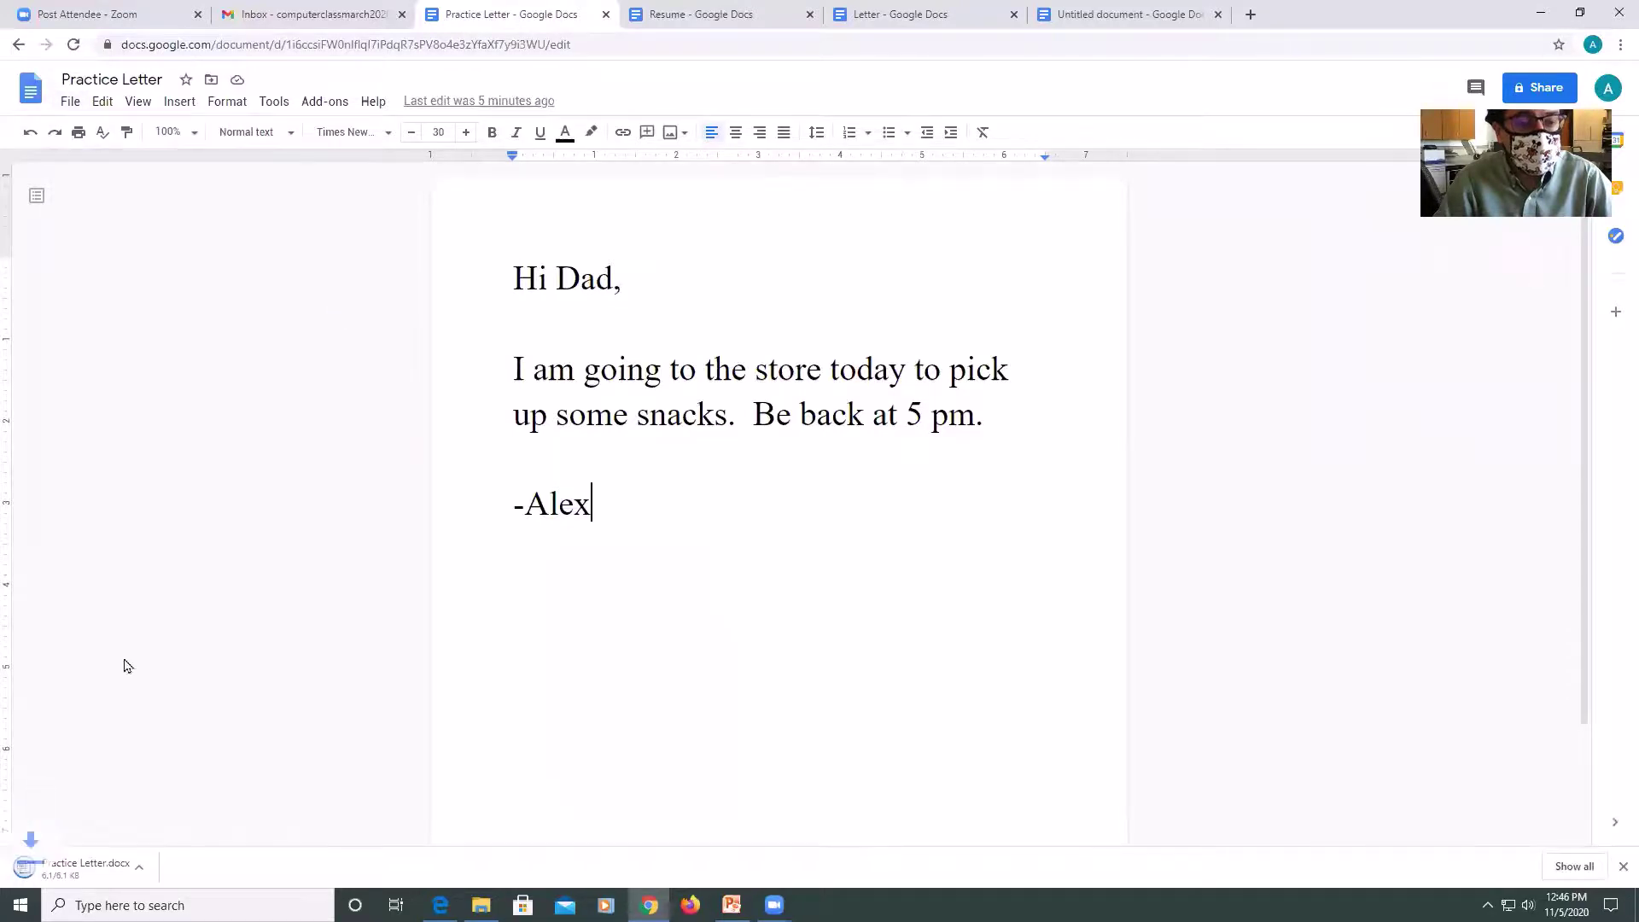
Open the downloaded Practice Letter.docx in Word, enable editing, then close Word.
{"action": "left_click", "coordinate": [63, 871]}
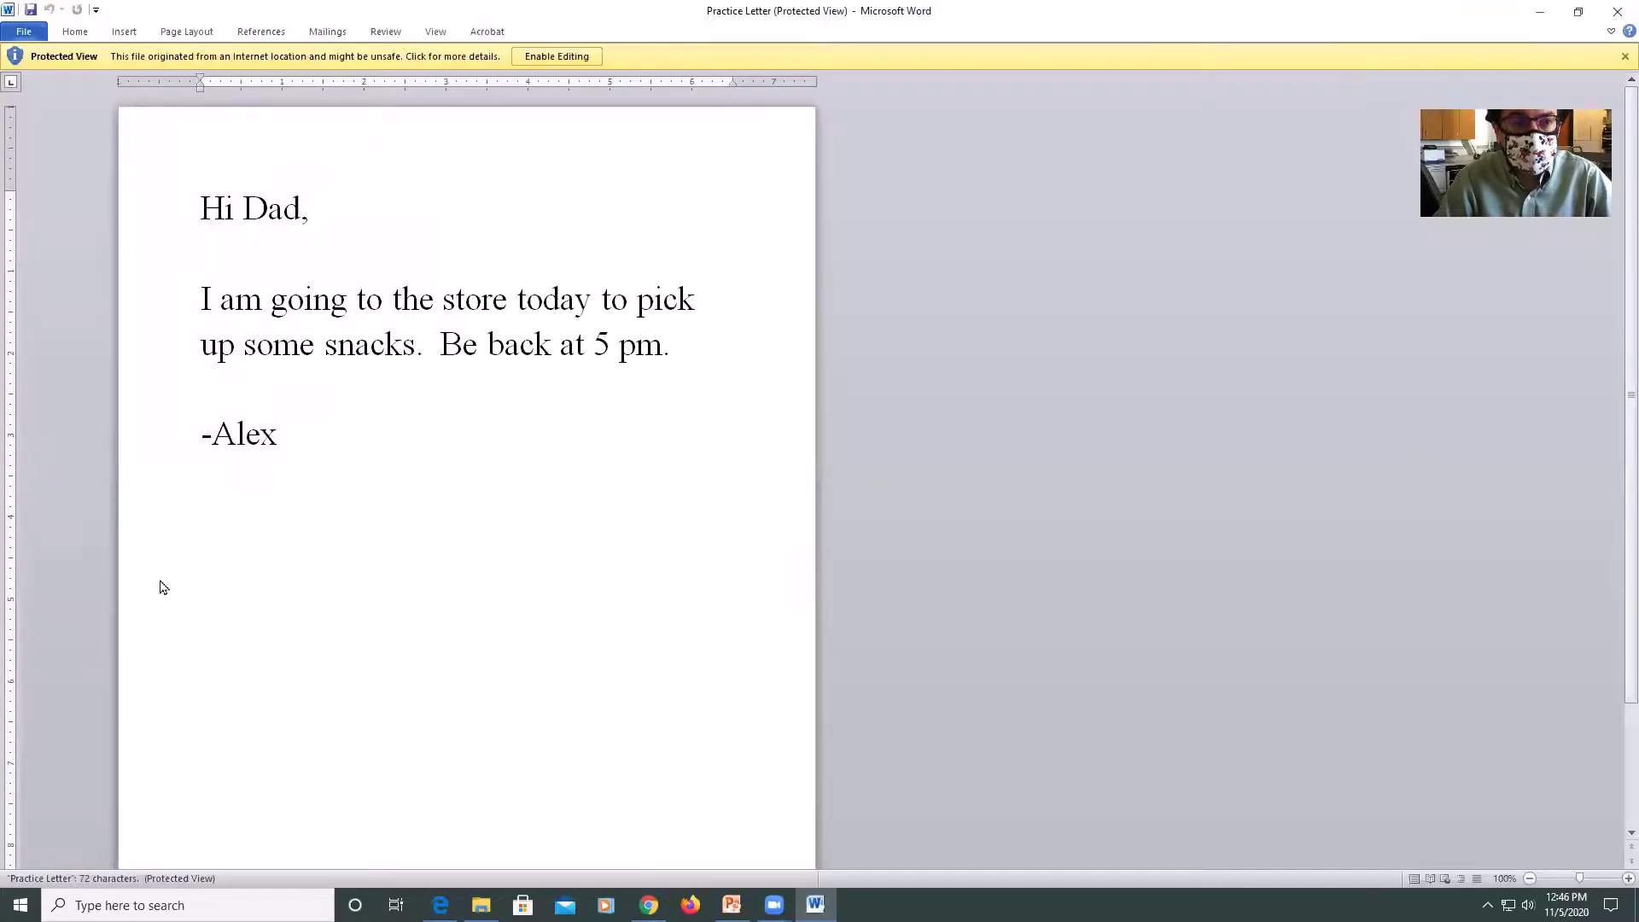
{"action": "left_click", "coordinate": [547, 58]}
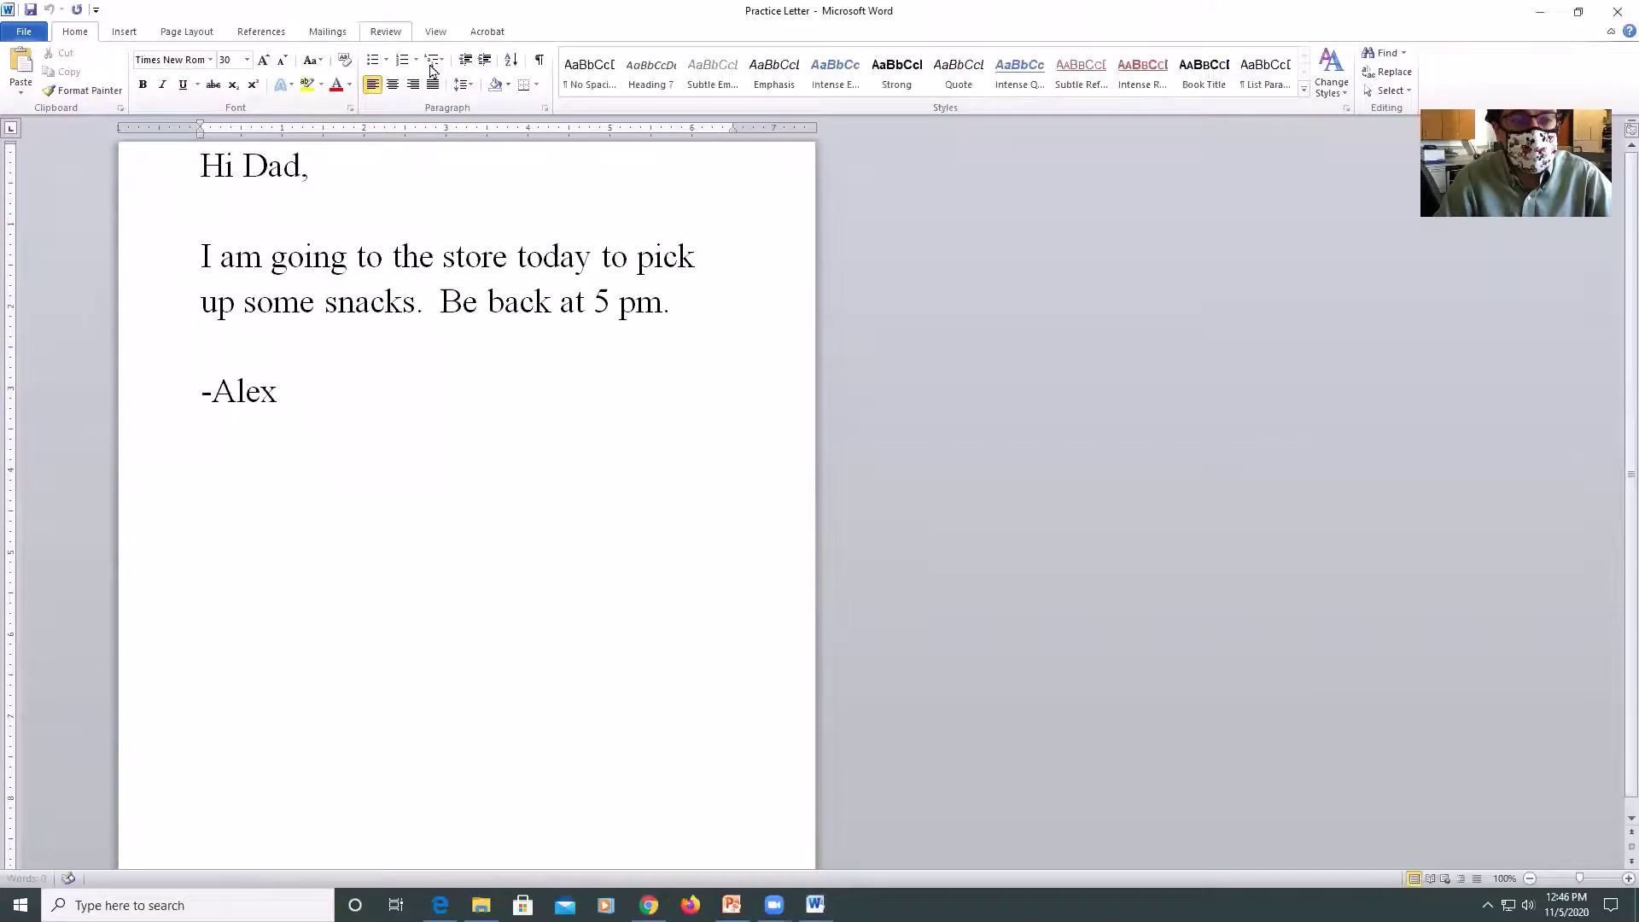
{"action": "left_click", "coordinate": [1616, 9]}
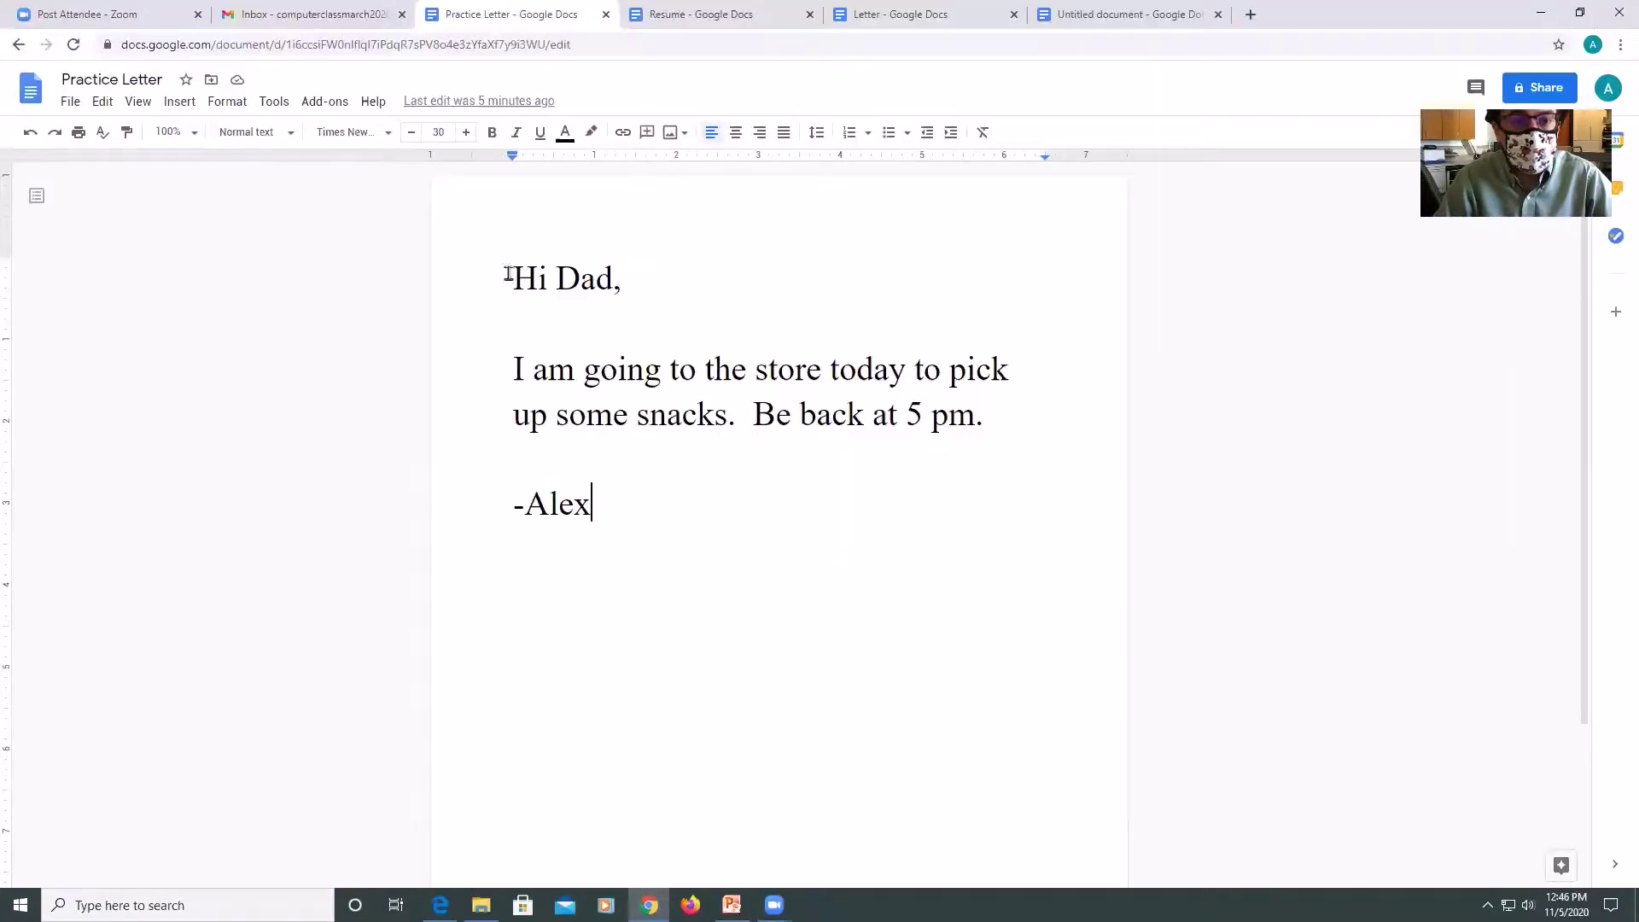
Open the print dialog and cancel it, then select all of the letter's text.
{"action": "left_click", "coordinate": [67, 102]}
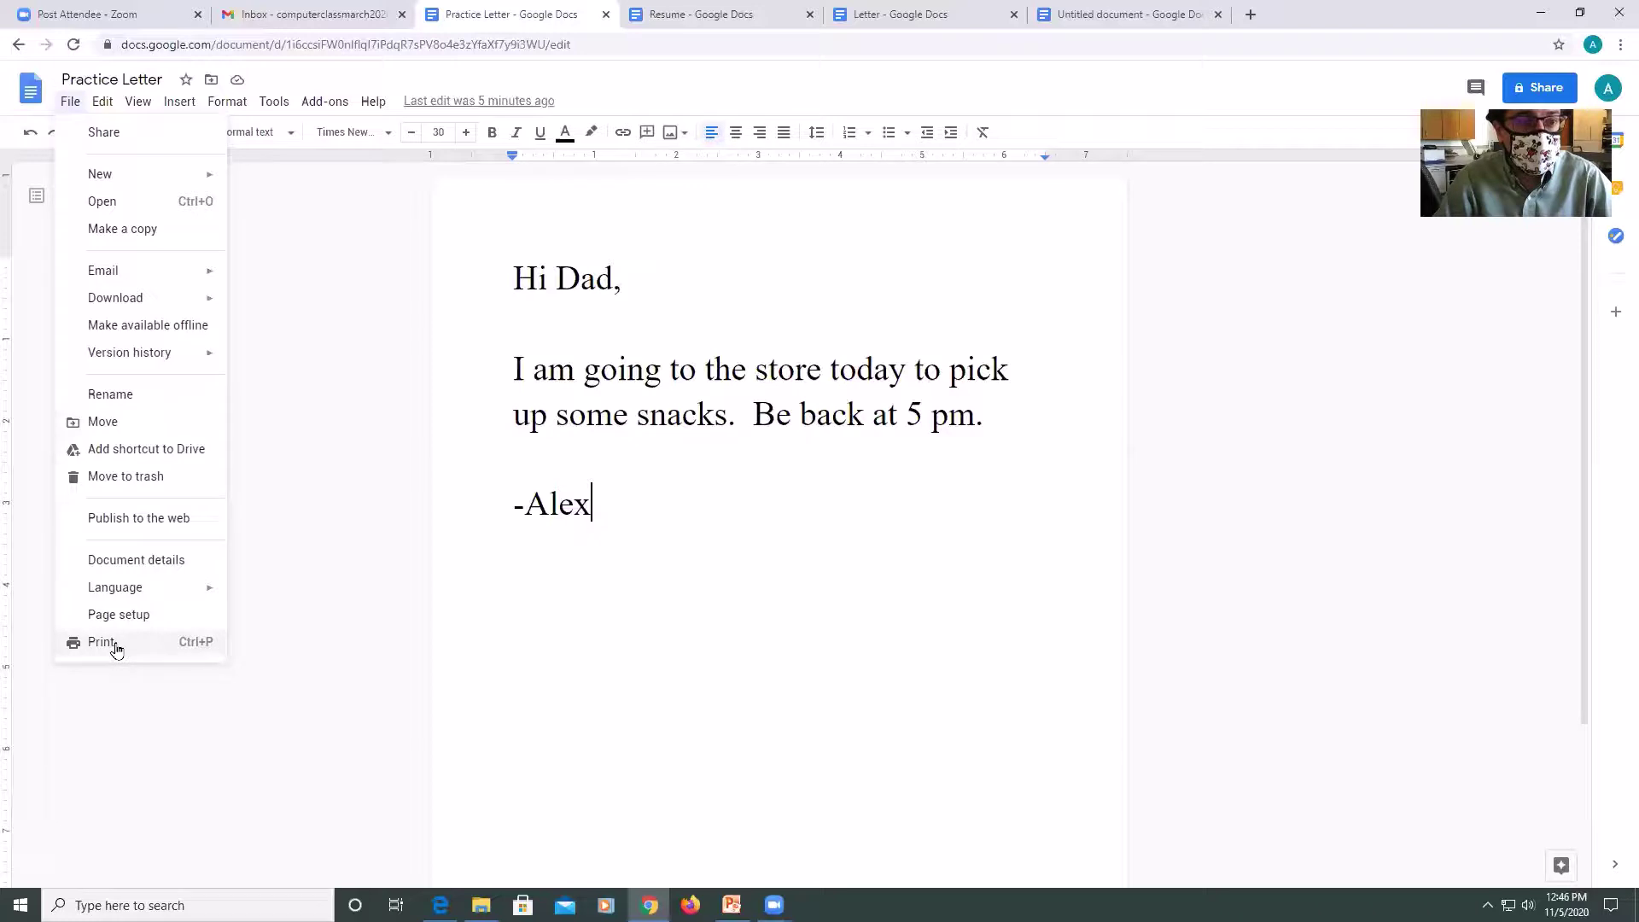
{"action": "left_click", "coordinate": [102, 642]}
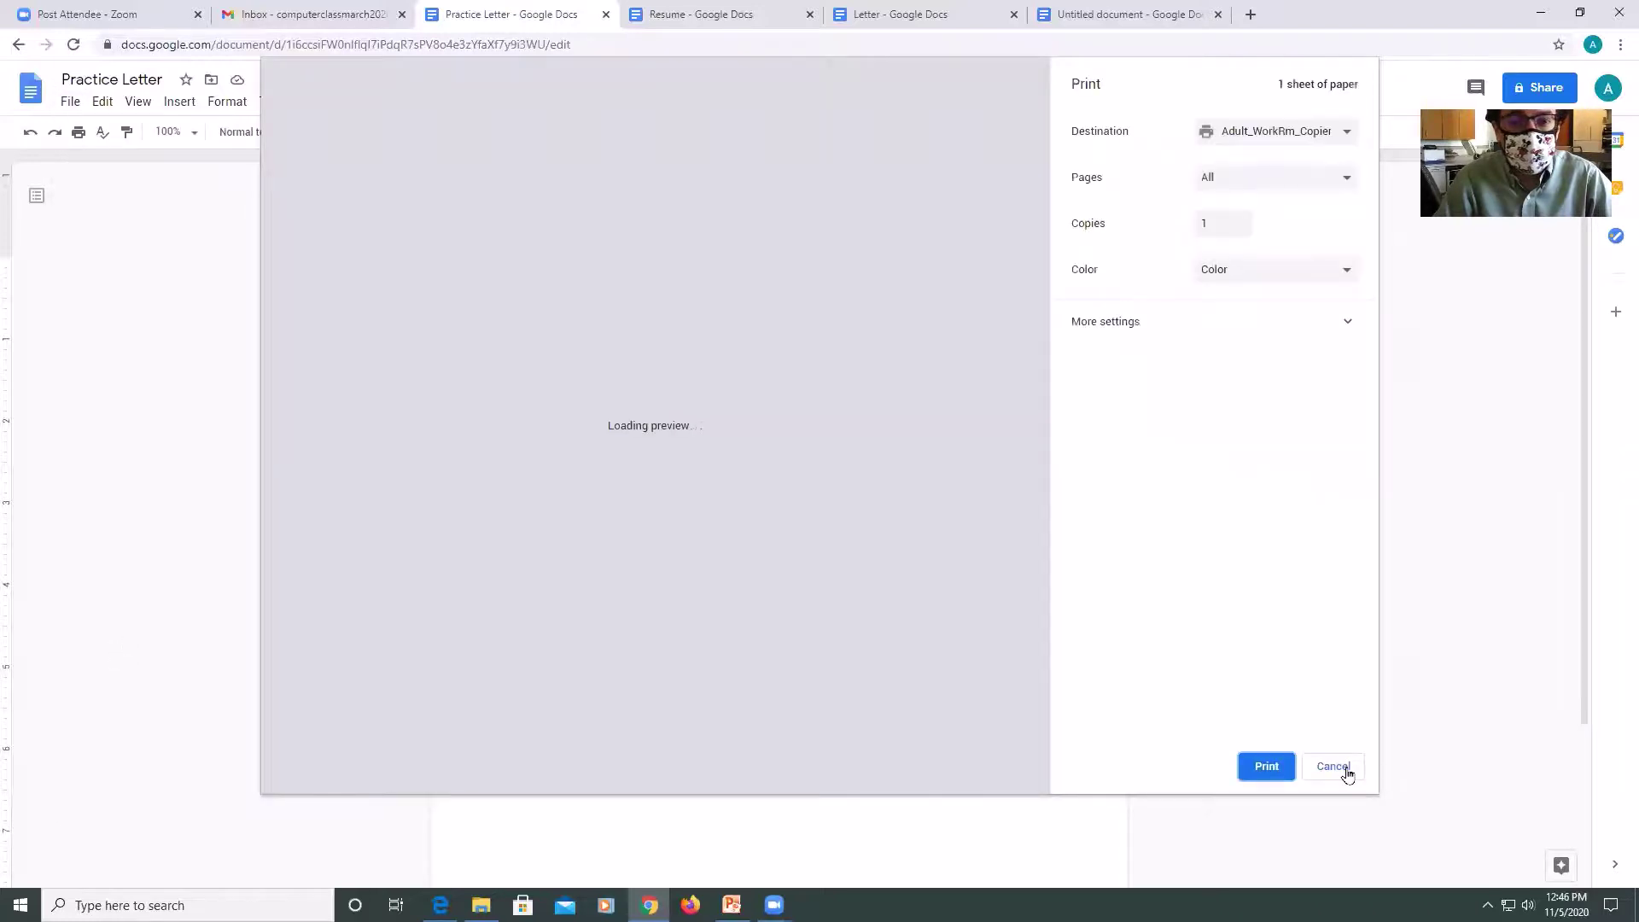
{"action": "left_click", "coordinate": [1333, 766]}
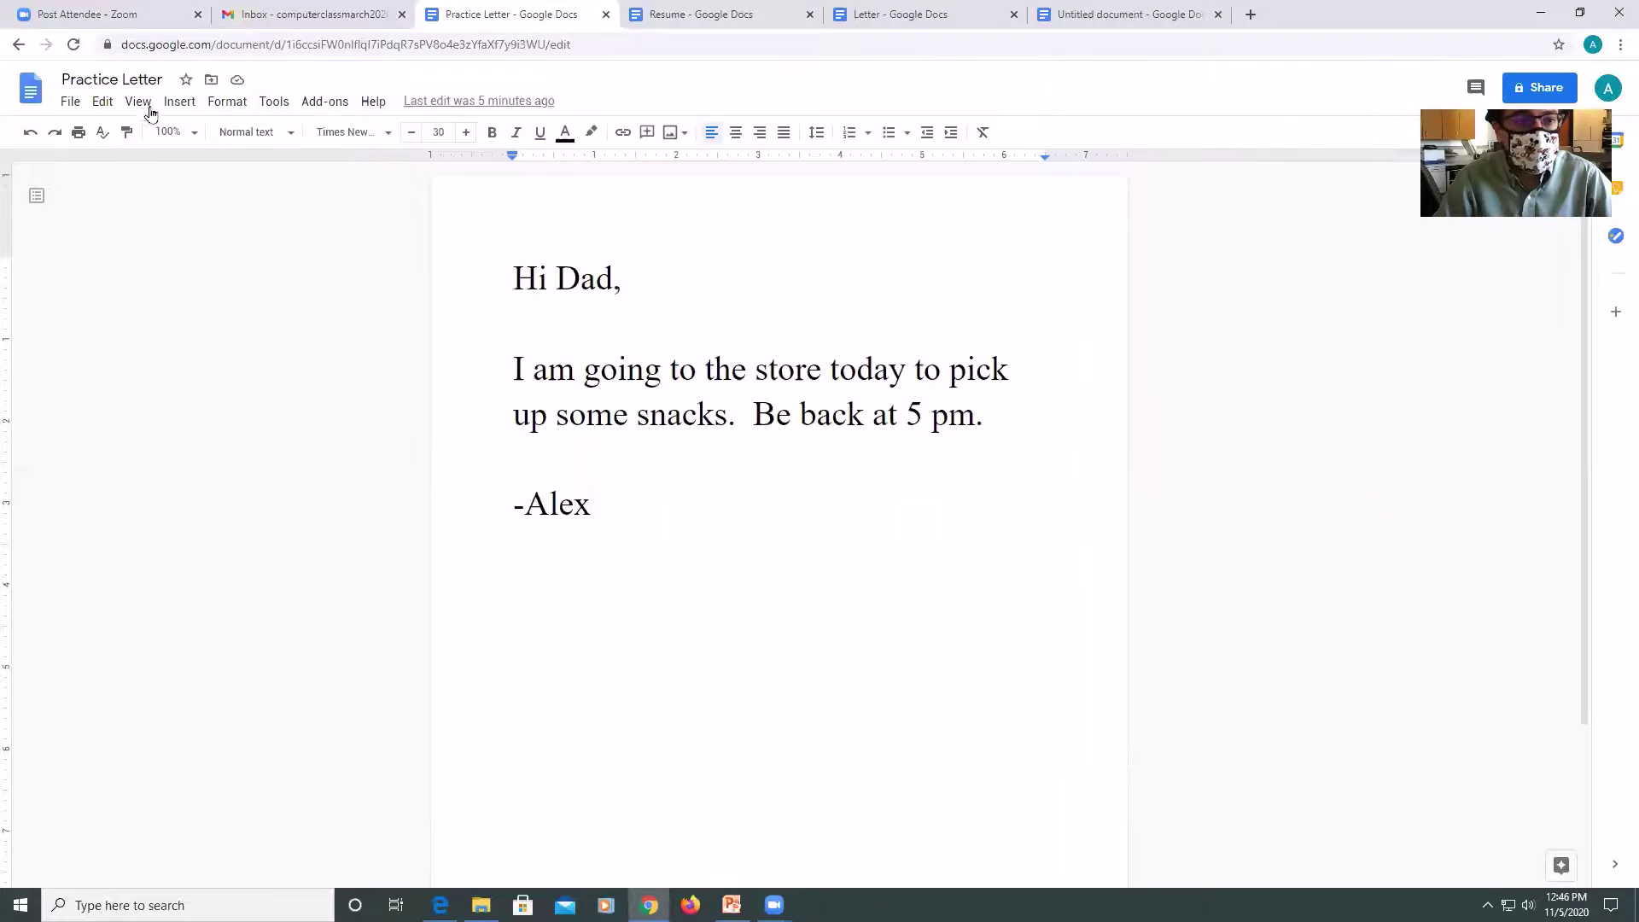
{"action": "left_click", "coordinate": [106, 102]}
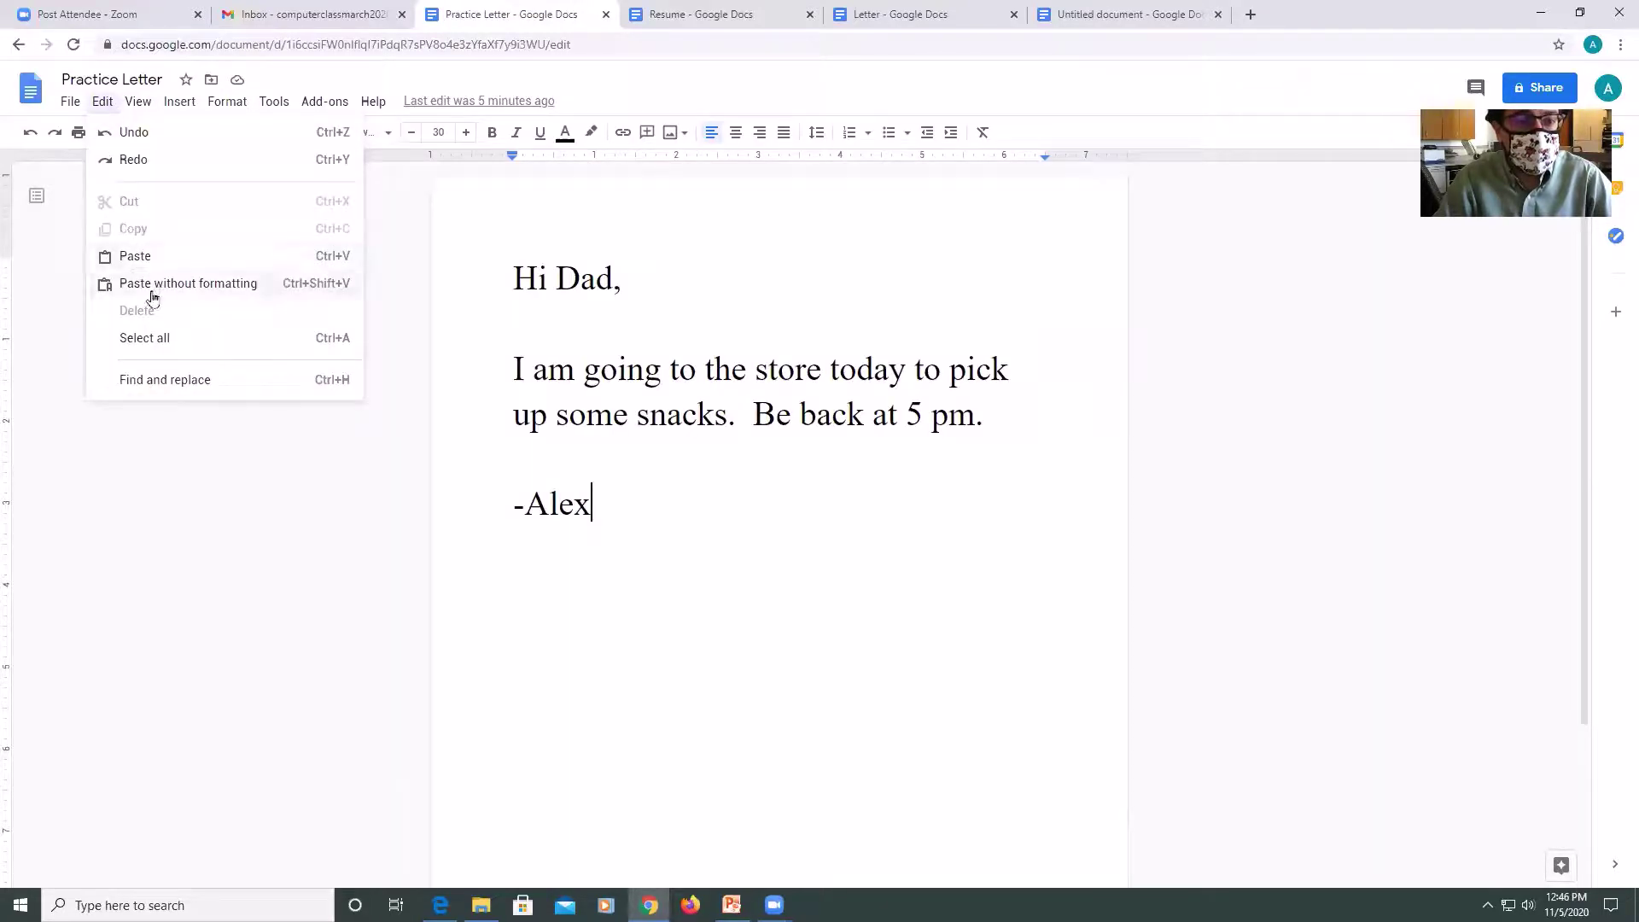
{"action": "left_click", "coordinate": [149, 338]}
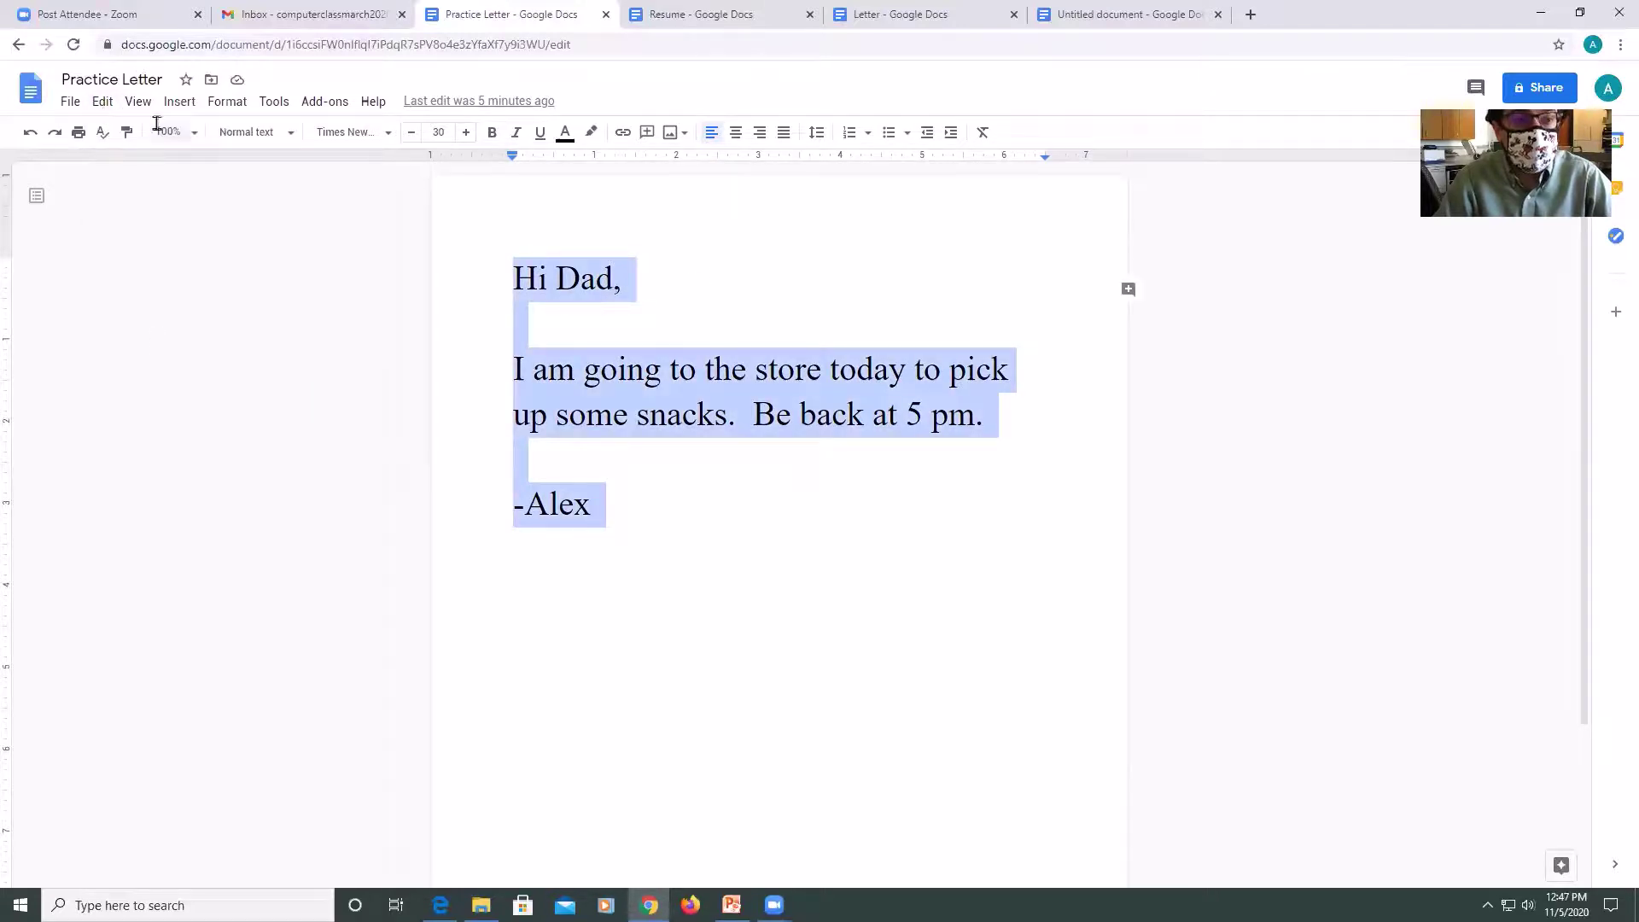
Adjust the letter's font size down and back up, settling at 24 point.
{"action": "left_click", "coordinate": [413, 134]}
{"action": "left_click", "coordinate": [416, 135]}
{"action": "left_click", "coordinate": [416, 135]}
{"action": "left_click", "coordinate": [415, 136]}
{"action": "left_click", "coordinate": [415, 135]}
{"action": "left_click", "coordinate": [416, 136]}
{"action": "left_click", "coordinate": [416, 136]}
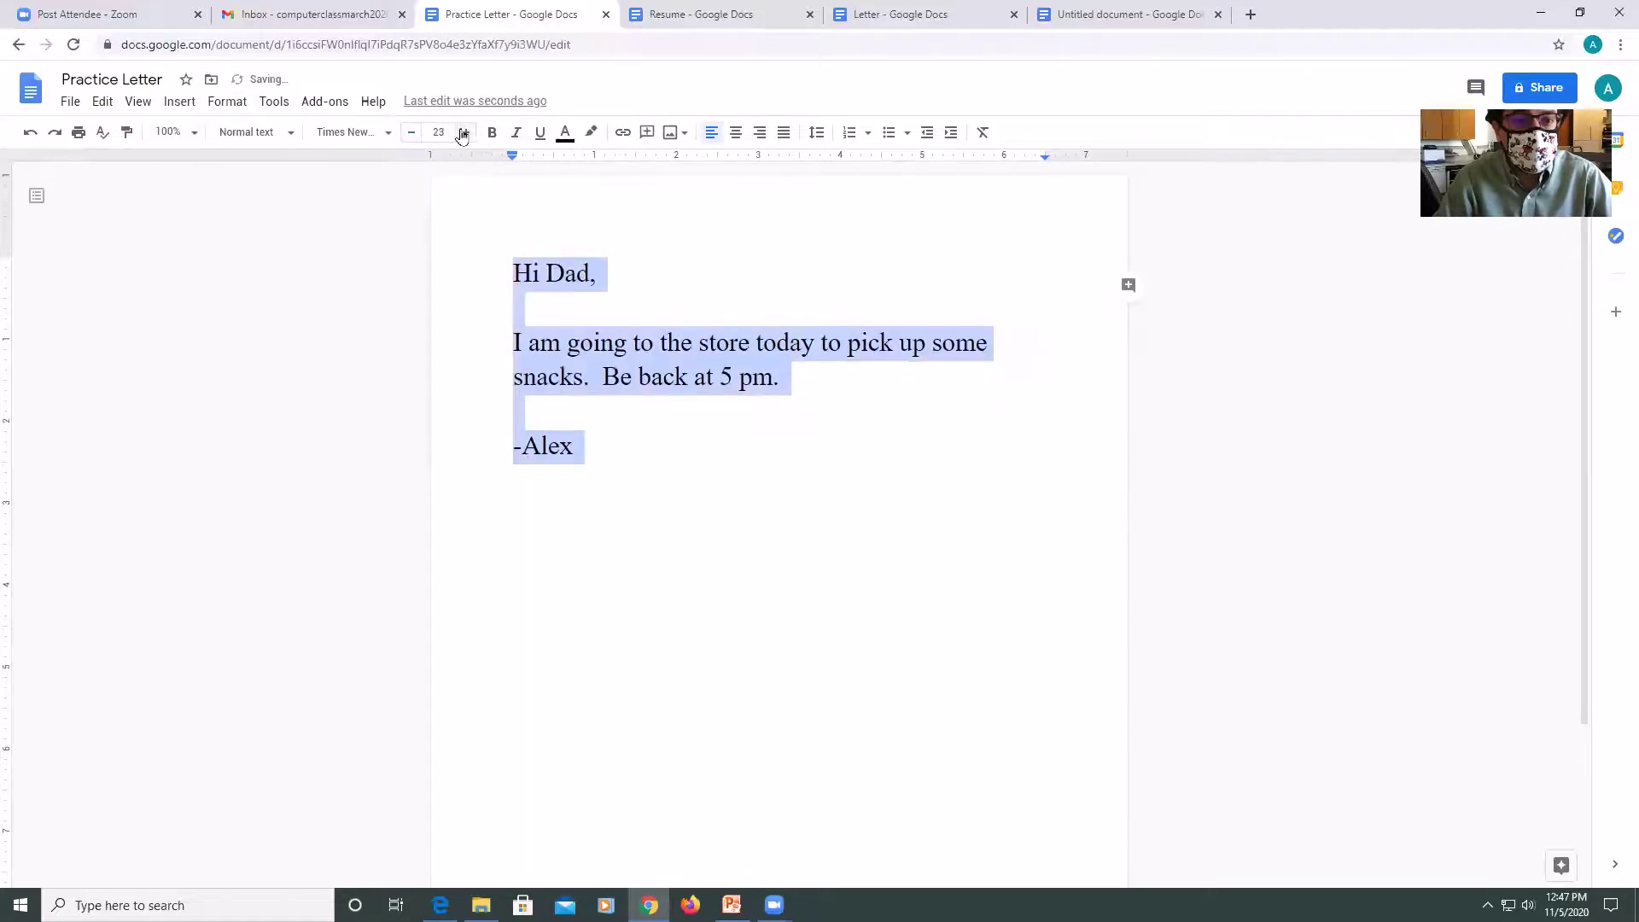
{"action": "left_click", "coordinate": [465, 134]}
{"action": "left_click", "coordinate": [464, 134]}
{"action": "left_click", "coordinate": [464, 134]}
{"action": "left_click", "coordinate": [464, 134]}
{"action": "left_click", "coordinate": [464, 134]}
{"action": "left_click", "coordinate": [464, 134]}
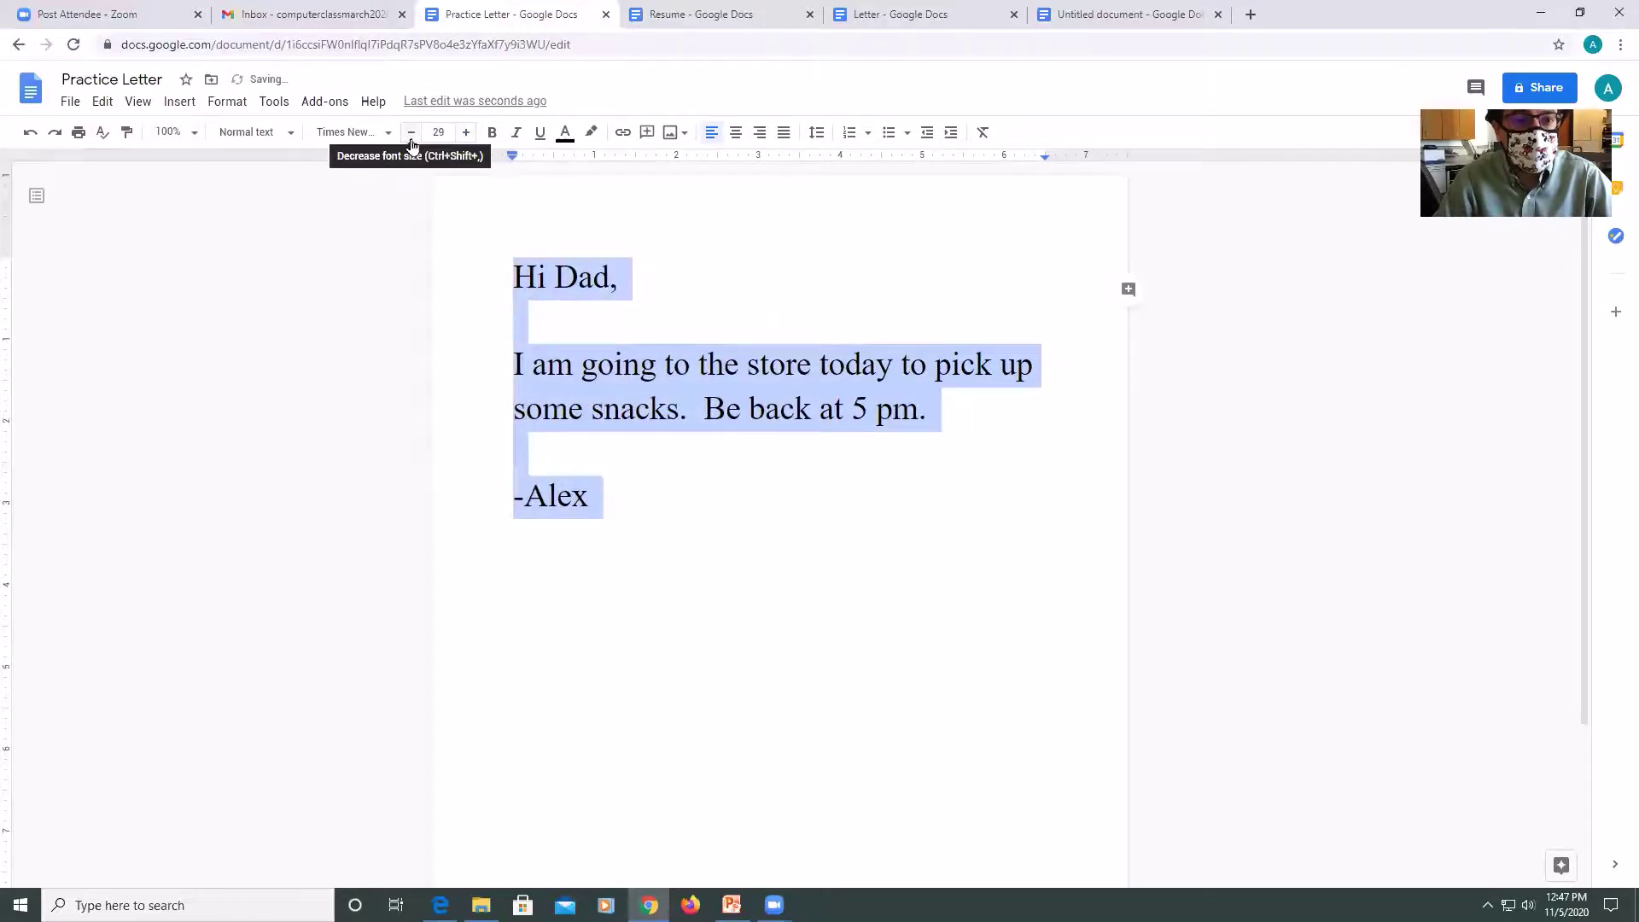
{"action": "left_click", "coordinate": [412, 134]}
{"action": "left_click", "coordinate": [412, 134]}
{"action": "left_click", "coordinate": [412, 134]}
{"action": "left_click", "coordinate": [412, 134]}
{"action": "left_click", "coordinate": [411, 134]}
Try Impact as the letter's font, then revert it to Times New Roman.
{"action": "left_click", "coordinate": [371, 133]}
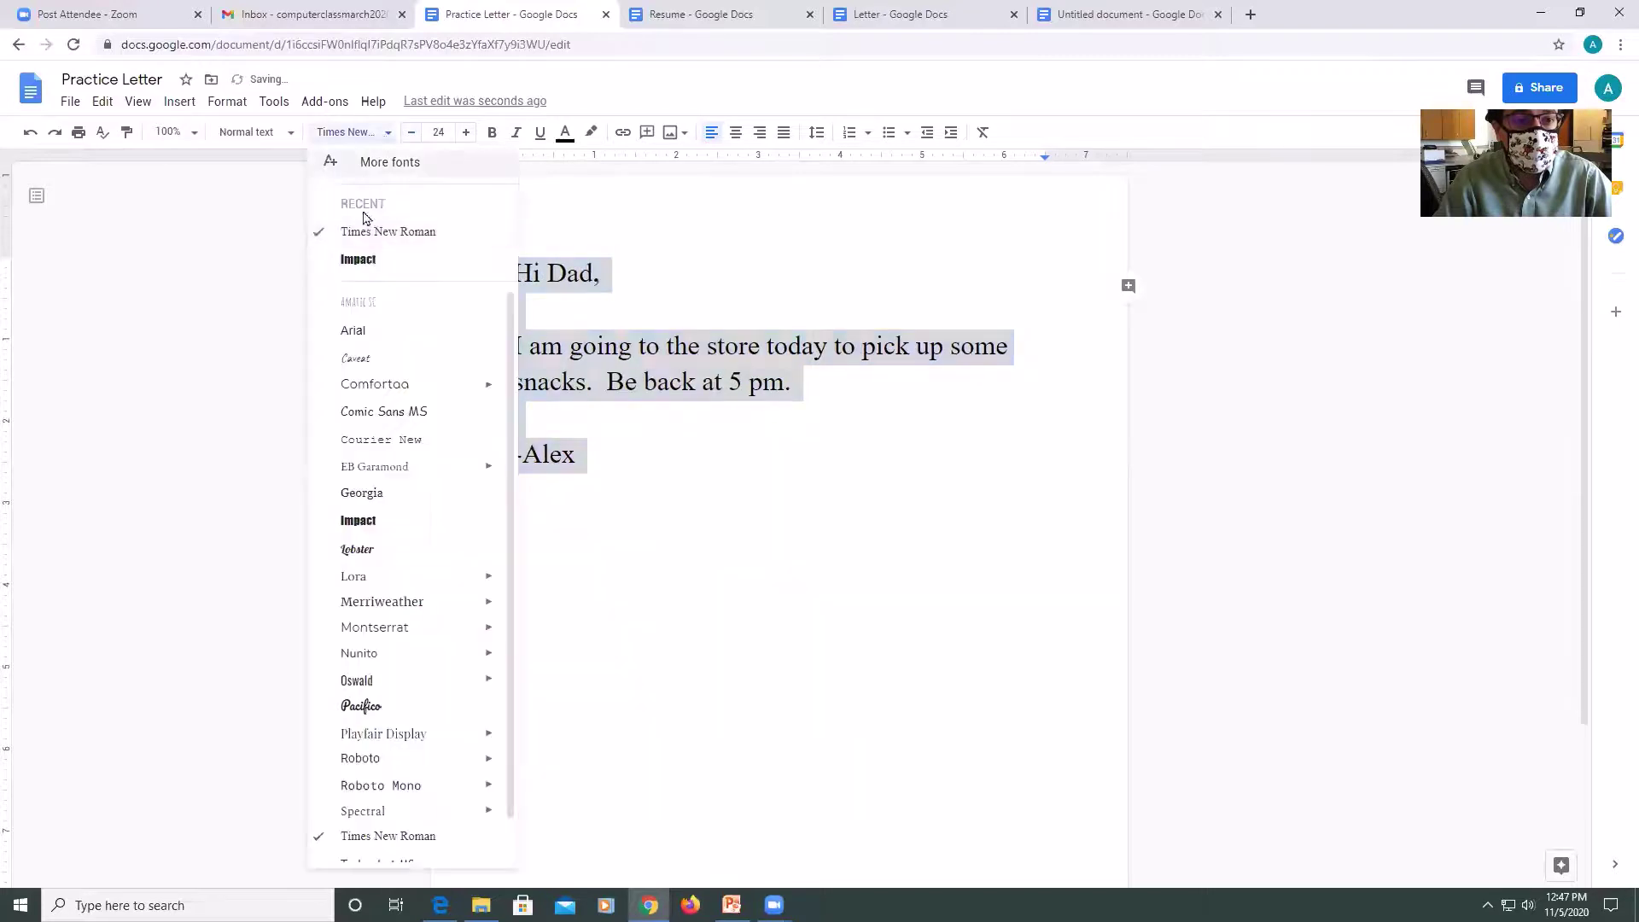
{"action": "left_click", "coordinate": [359, 270]}
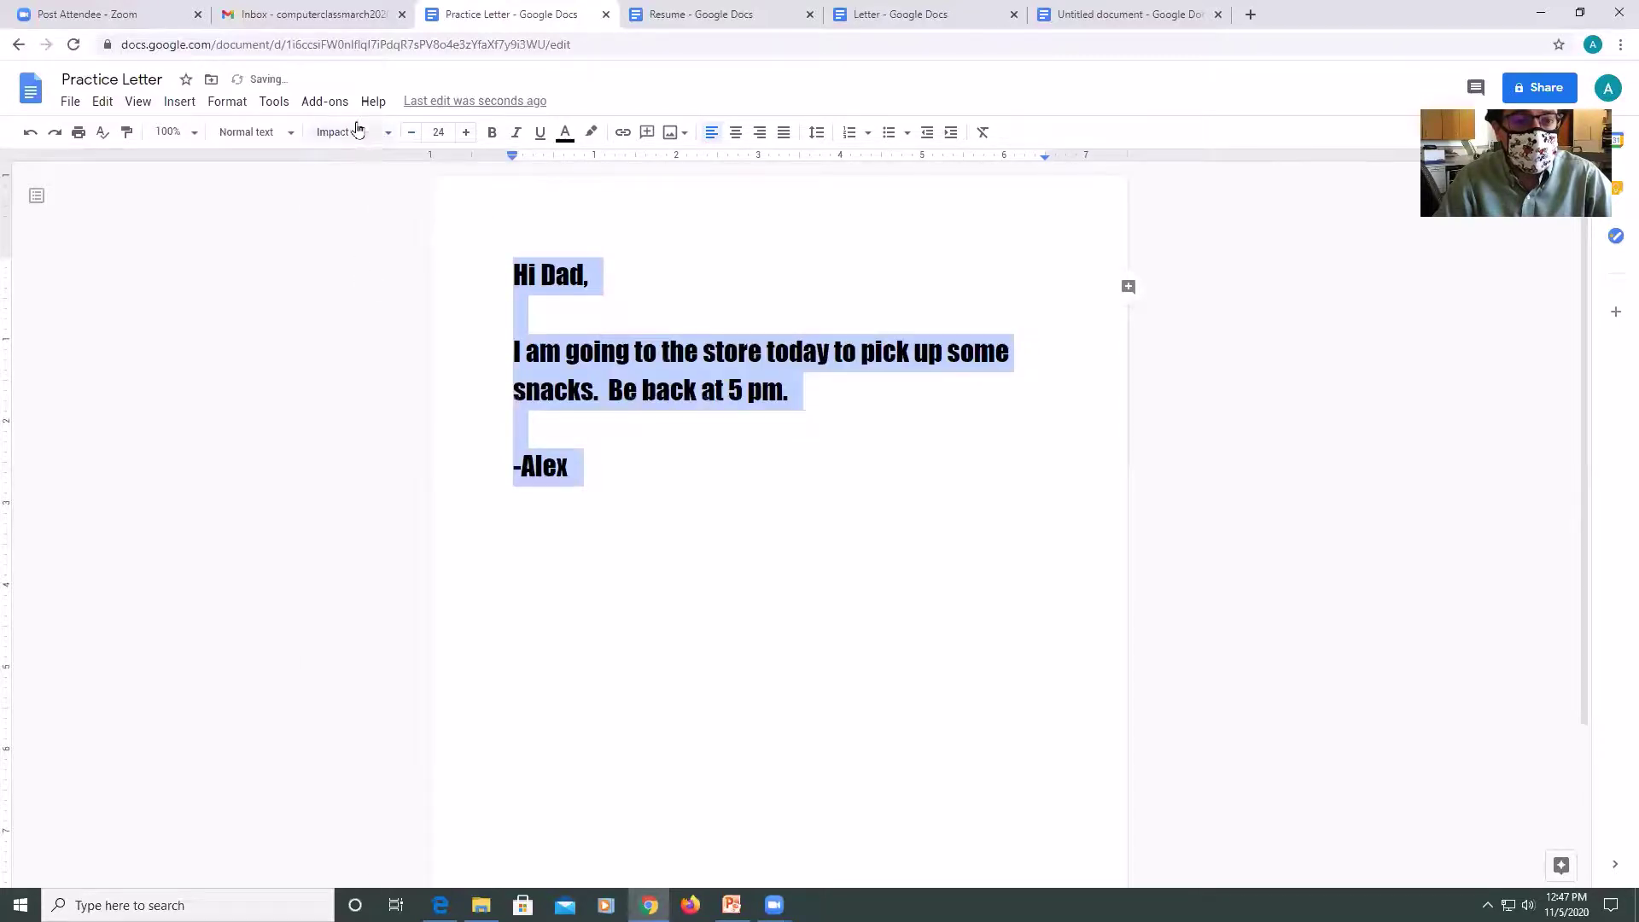
{"action": "left_click", "coordinate": [388, 135]}
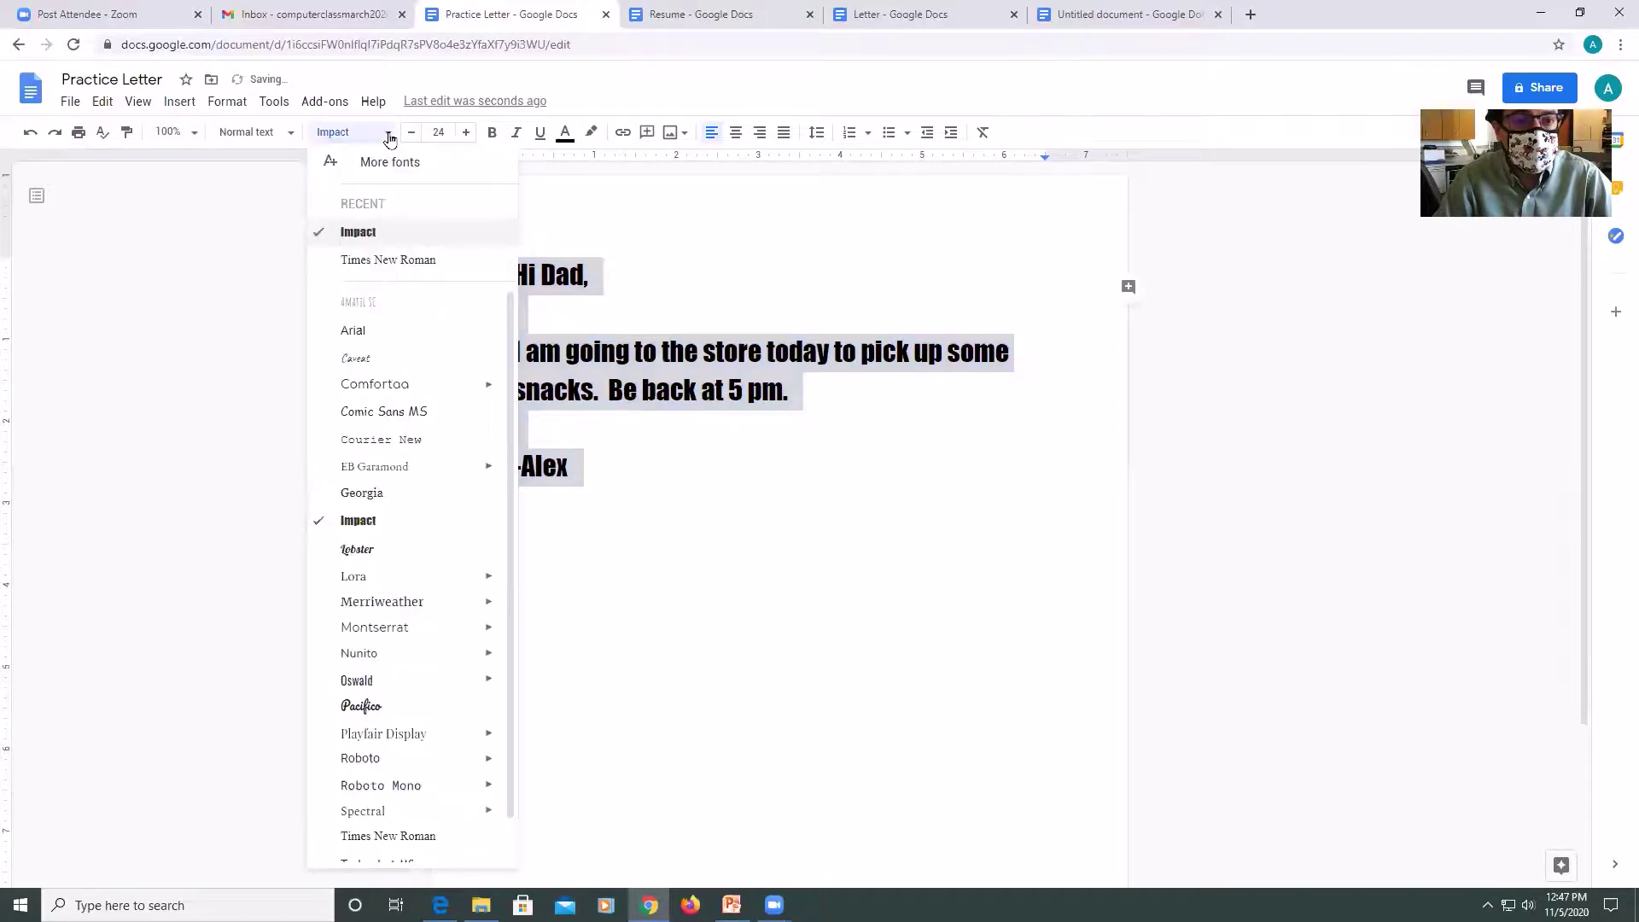
{"action": "left_click", "coordinate": [373, 260]}
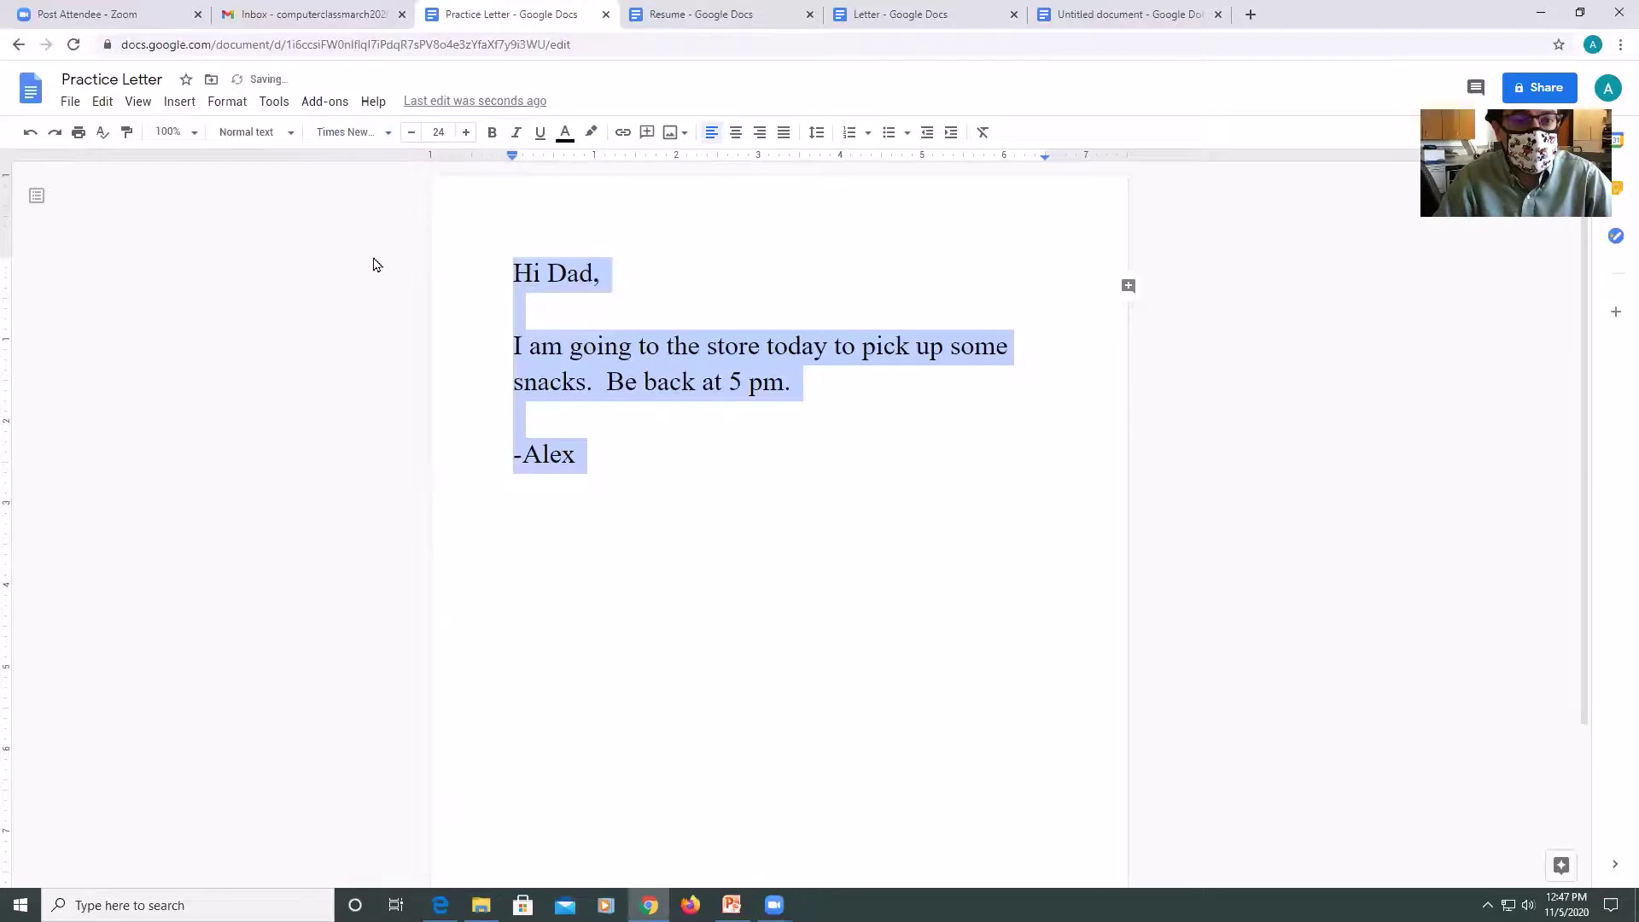
{"action": "left_click", "coordinate": [112, 105]}
Set the document's view mode to Editing.
{"action": "mouse_move", "coordinate": [152, 107]}
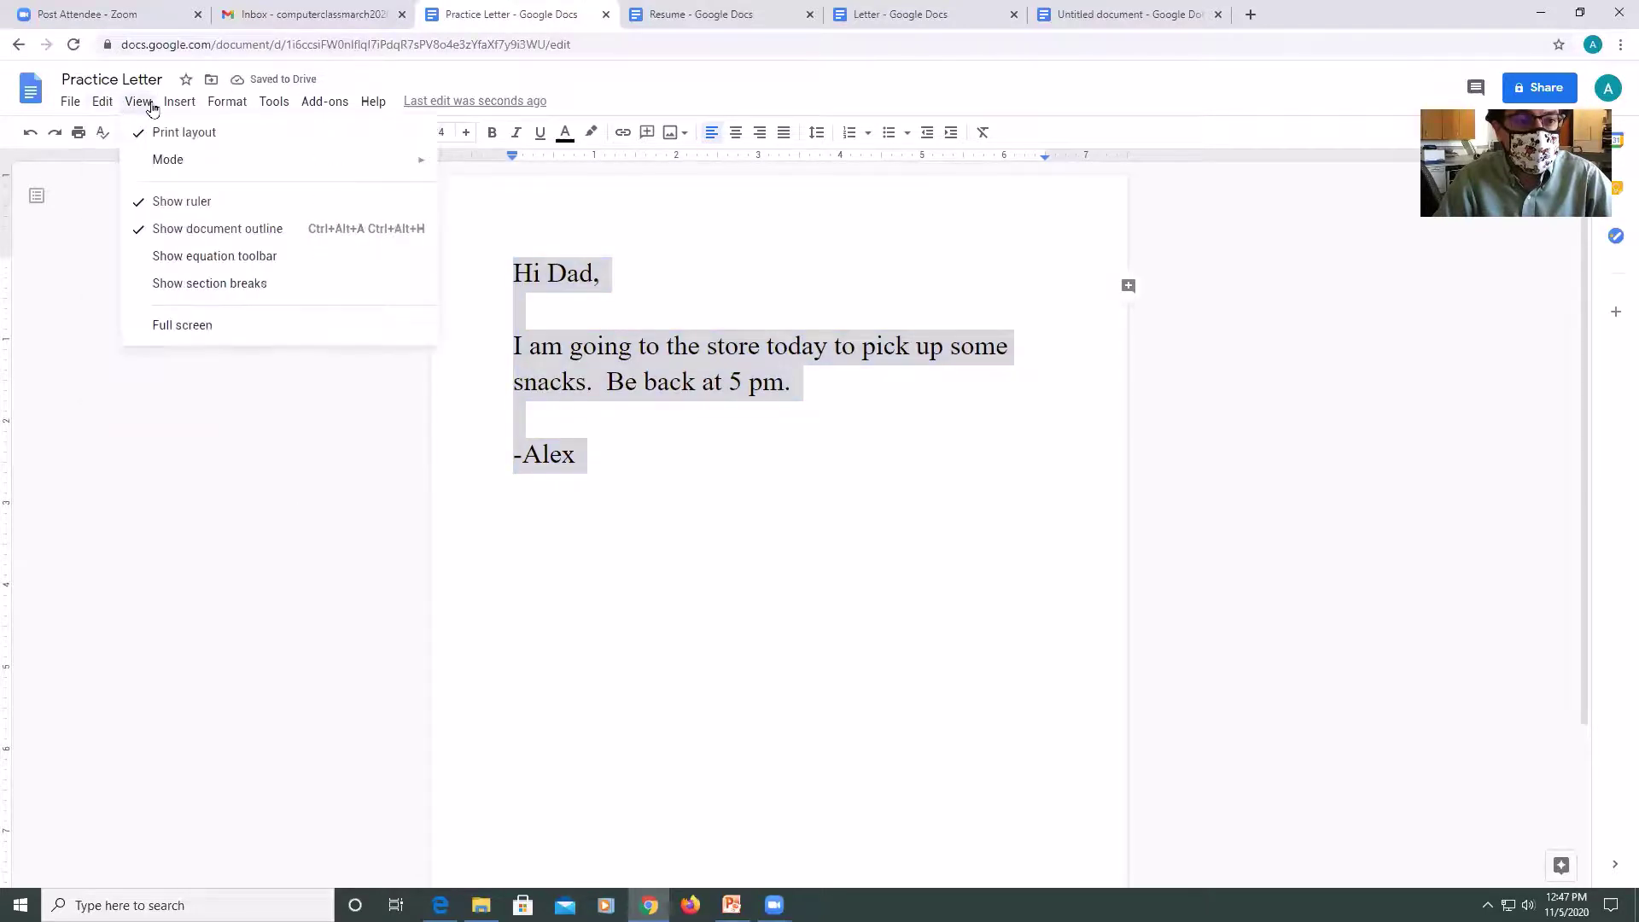
{"action": "mouse_move", "coordinate": [167, 159]}
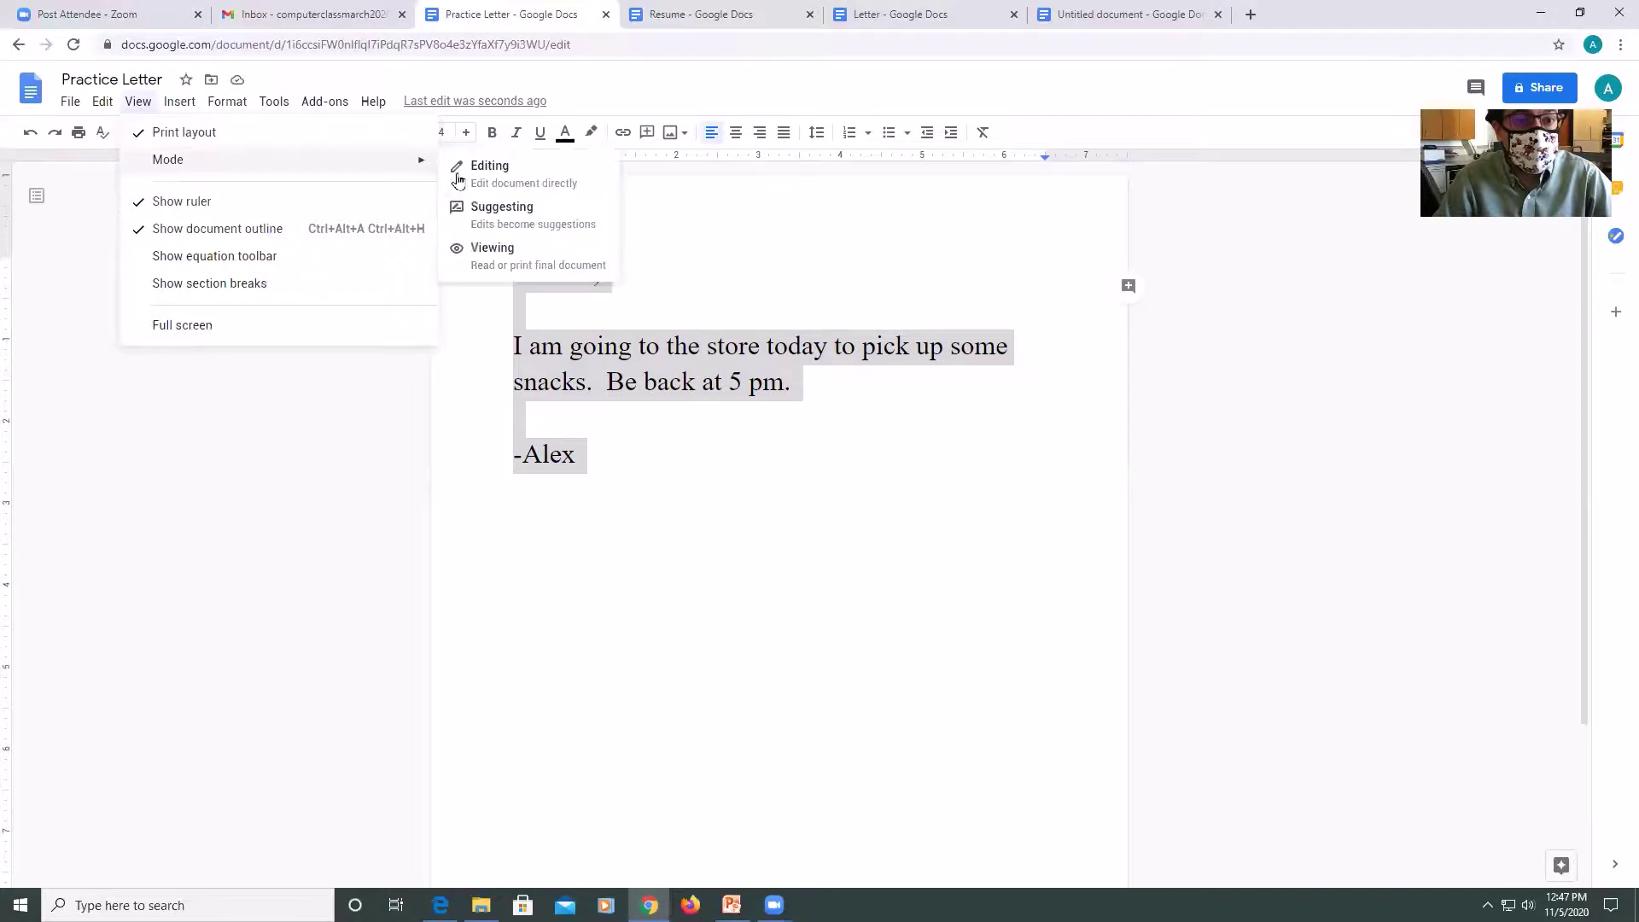
{"action": "left_click", "coordinate": [483, 171]}
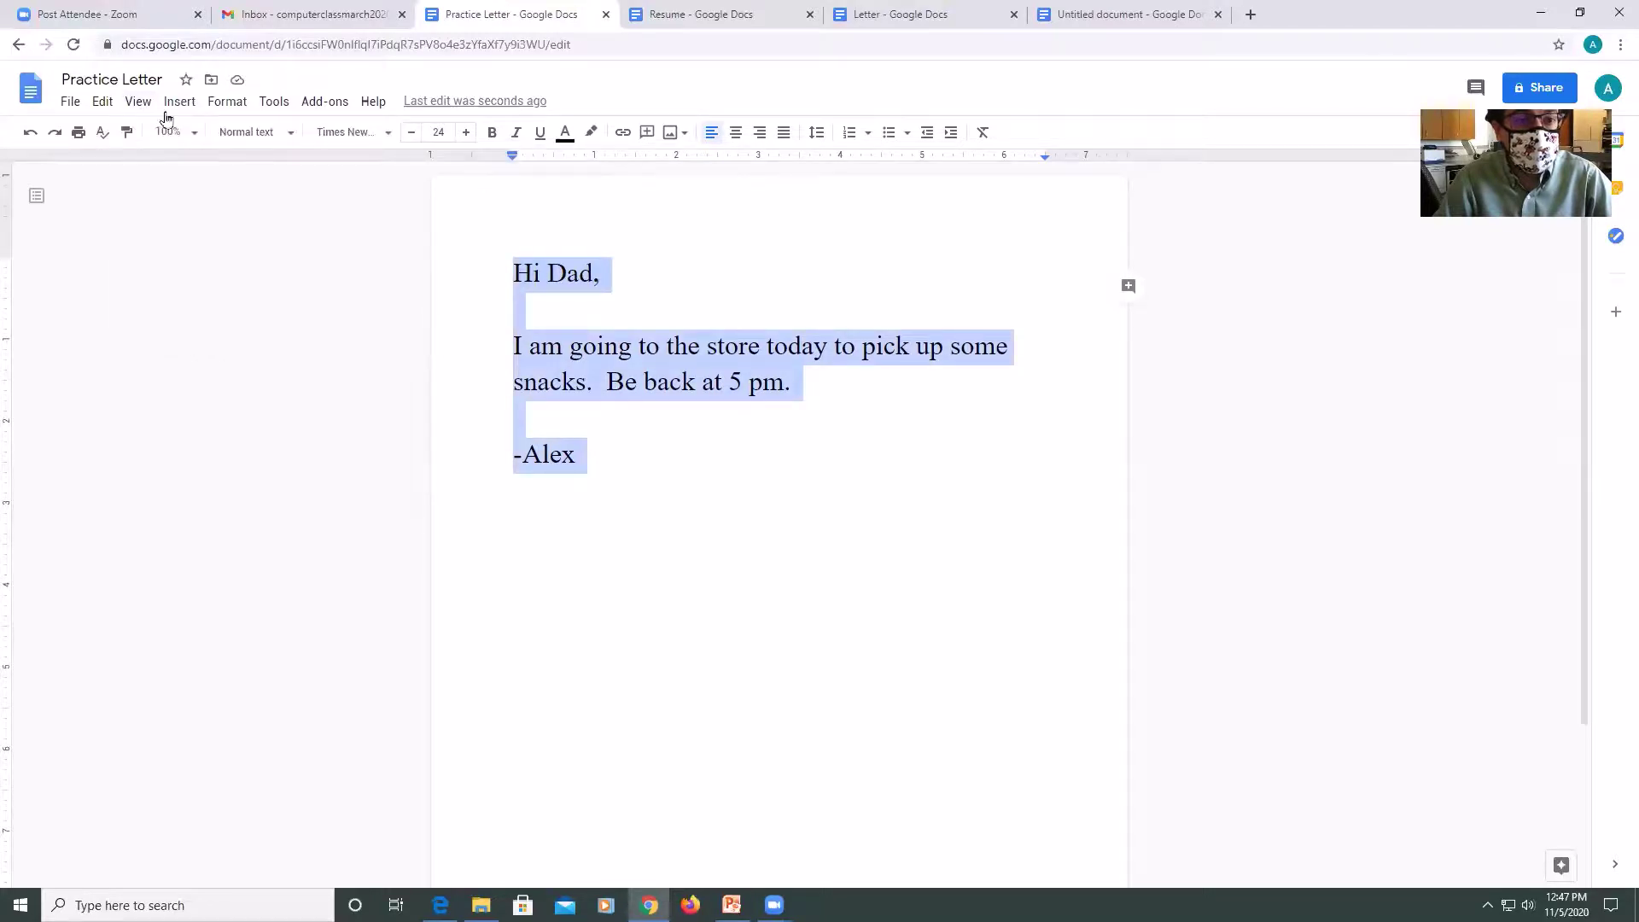
{"action": "left_click", "coordinate": [137, 101]}
{"action": "mouse_move", "coordinate": [190, 163]}
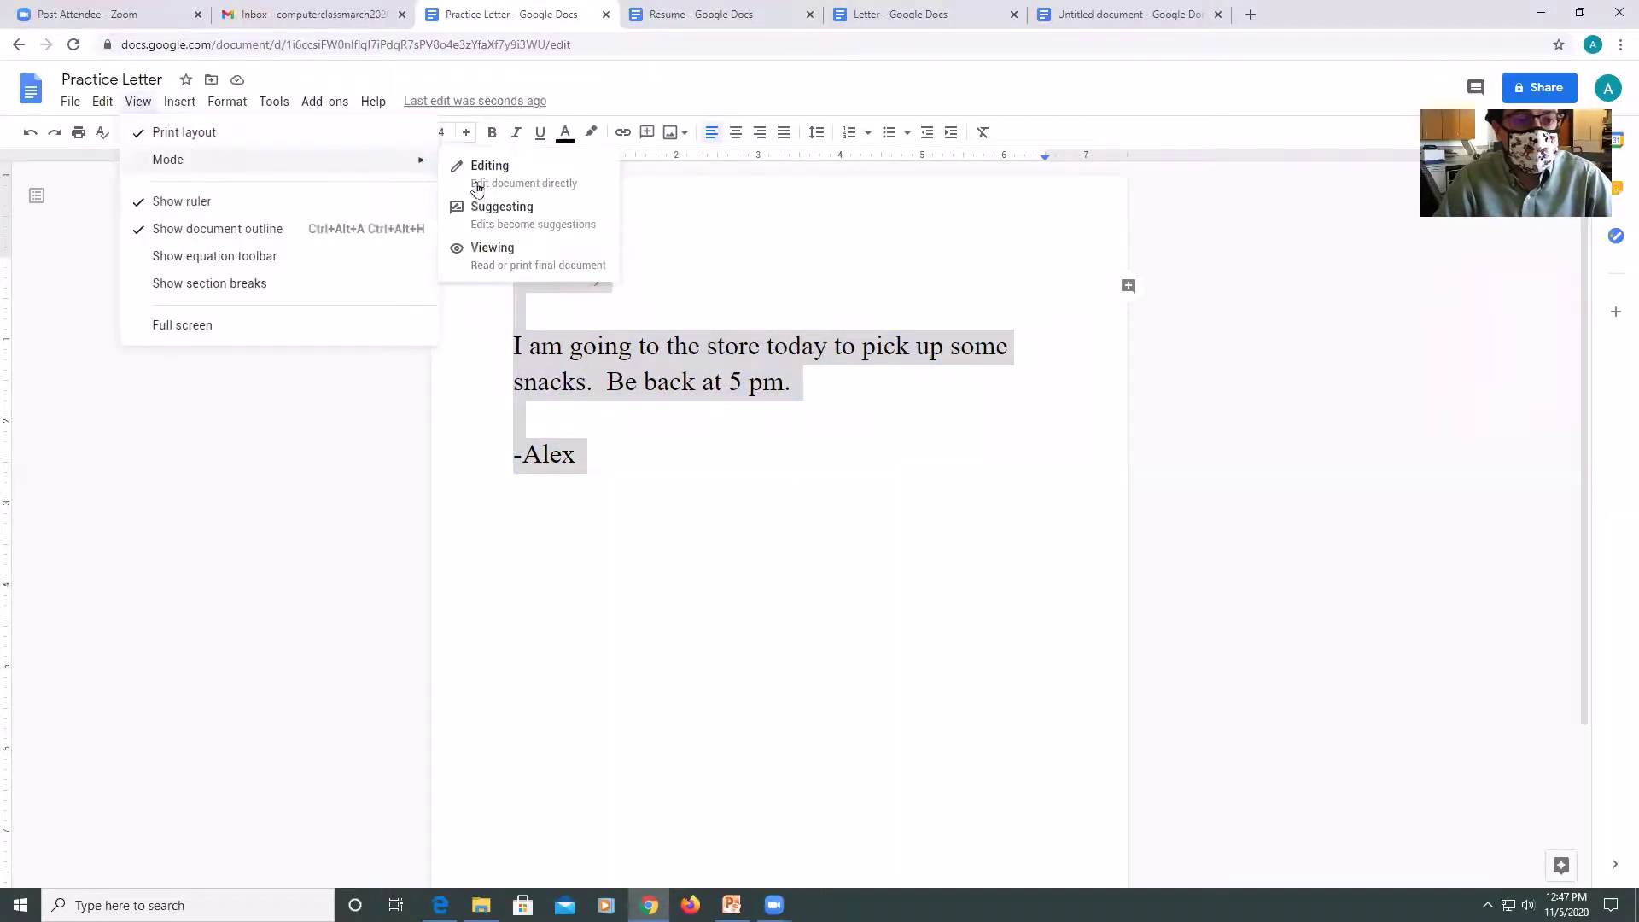
{"action": "left_click", "coordinate": [472, 209]}
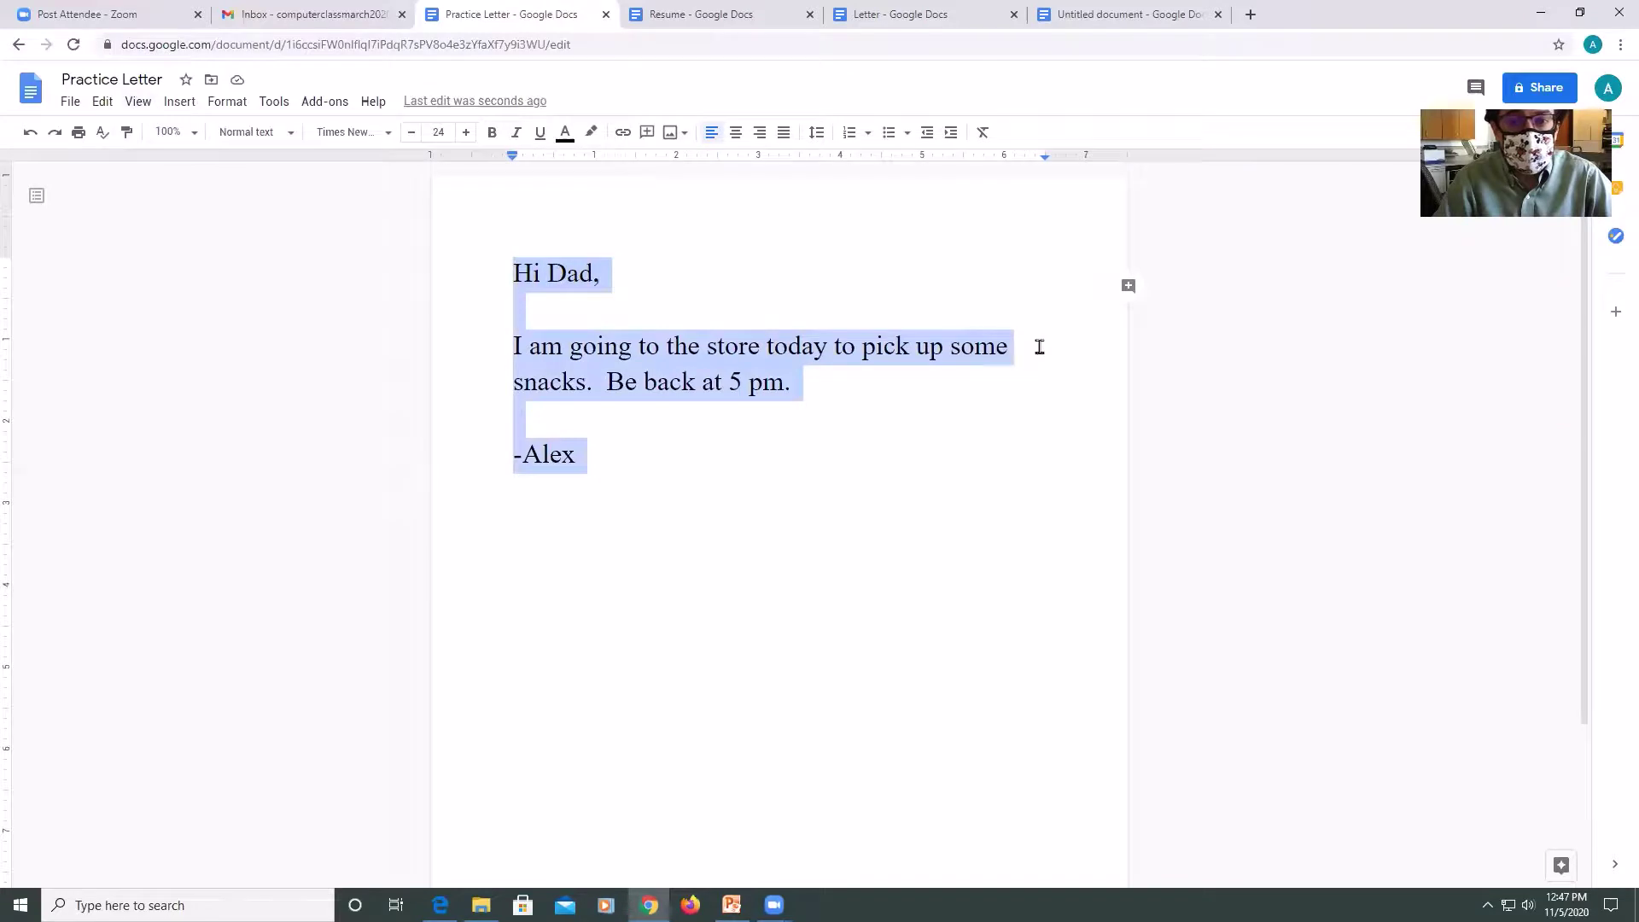
Comment 'Make this text bigger' on the selected letter text and resolve it.
{"action": "left_click", "coordinate": [1130, 290]}
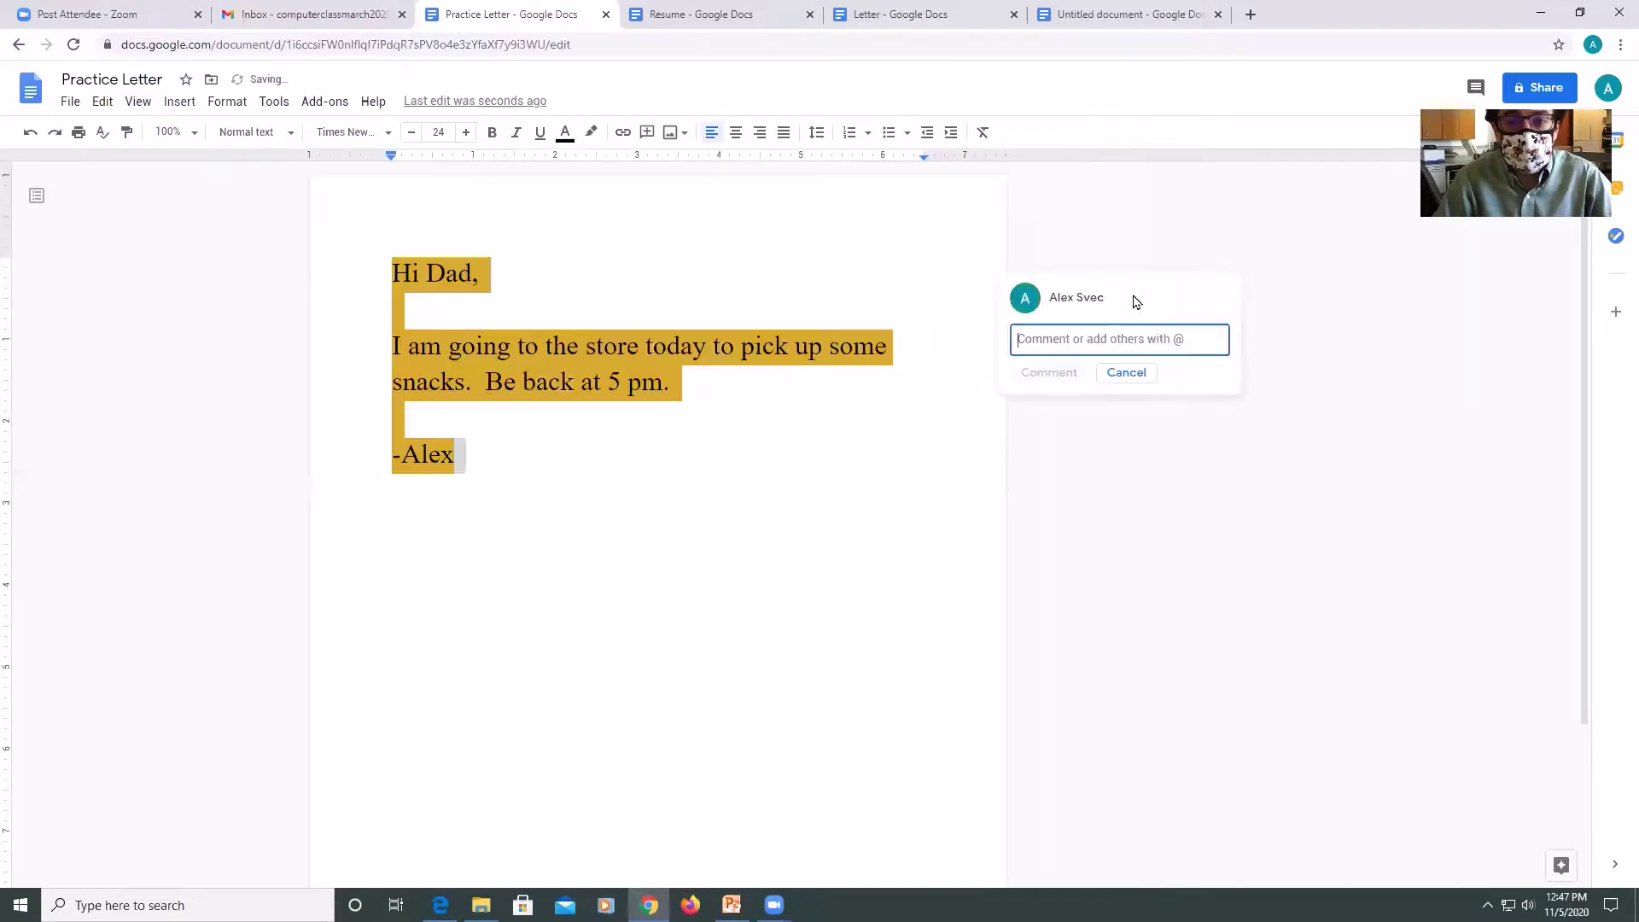
{"action": "type", "text": "Make t"}
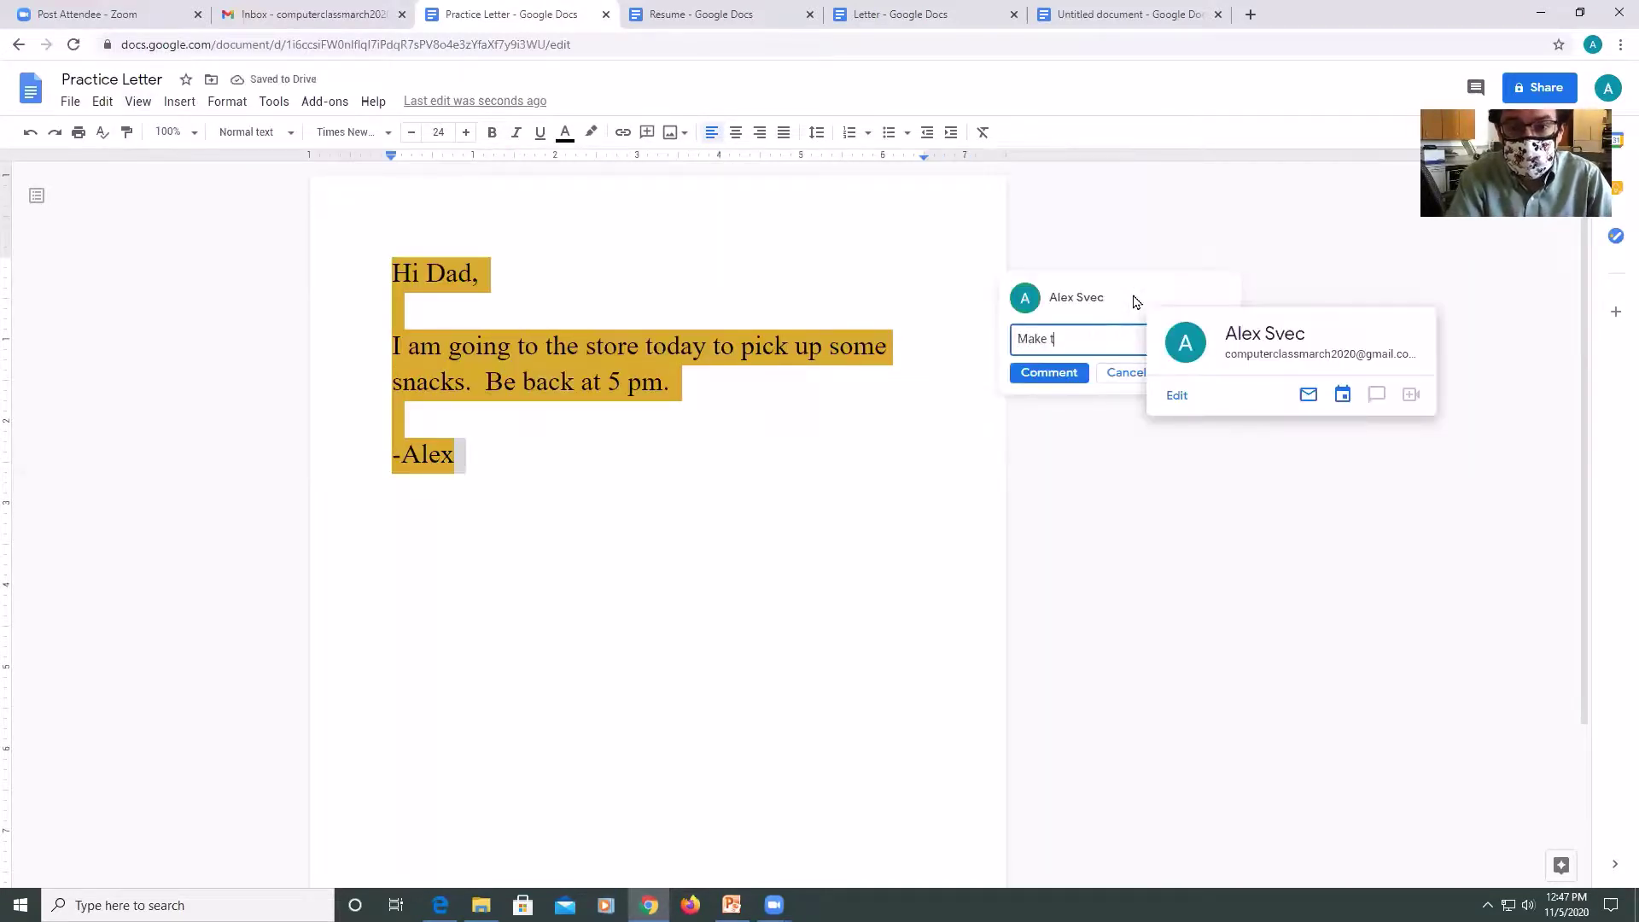
{"action": "type", "text": "his text bigger"}
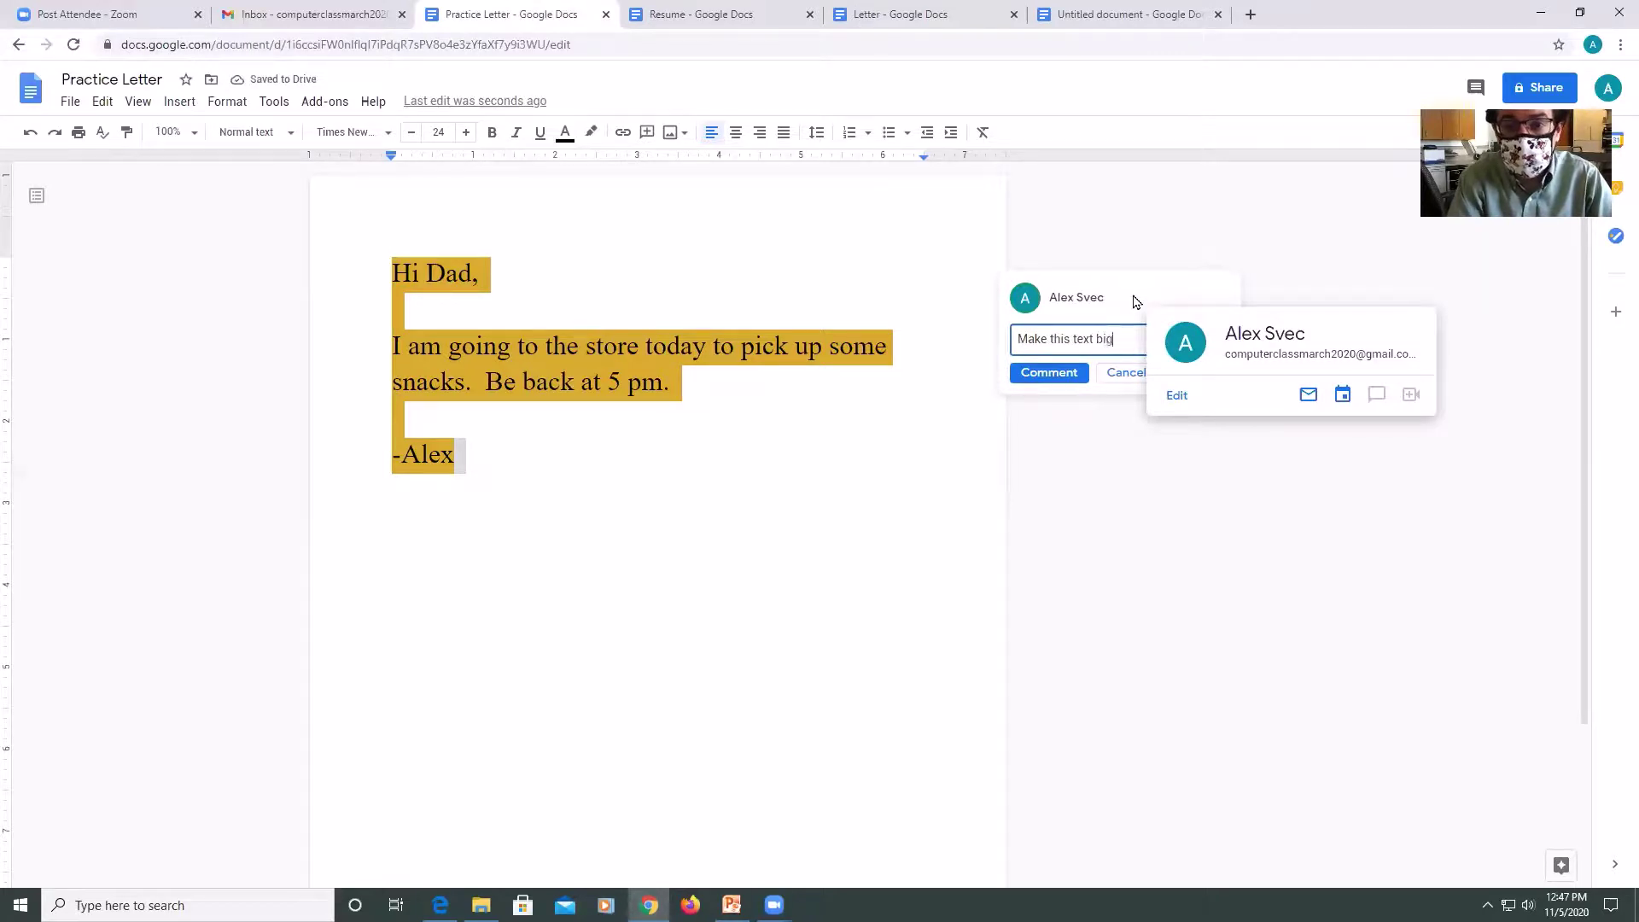
{"action": "left_click", "coordinate": [1047, 373]}
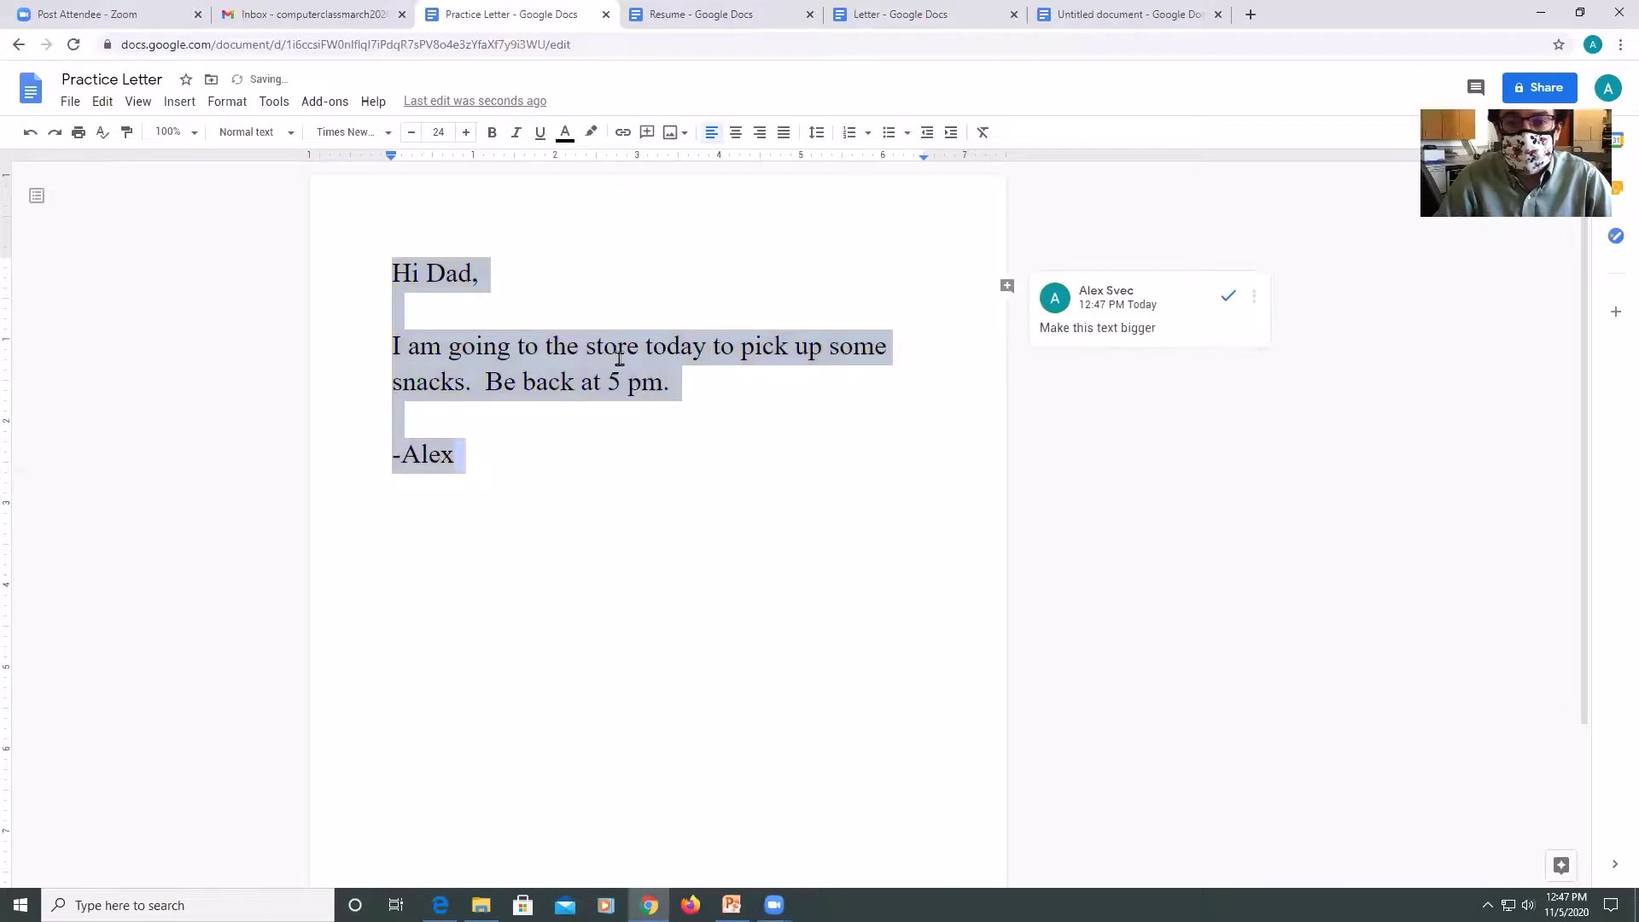
{"action": "left_click", "coordinate": [1265, 303]}
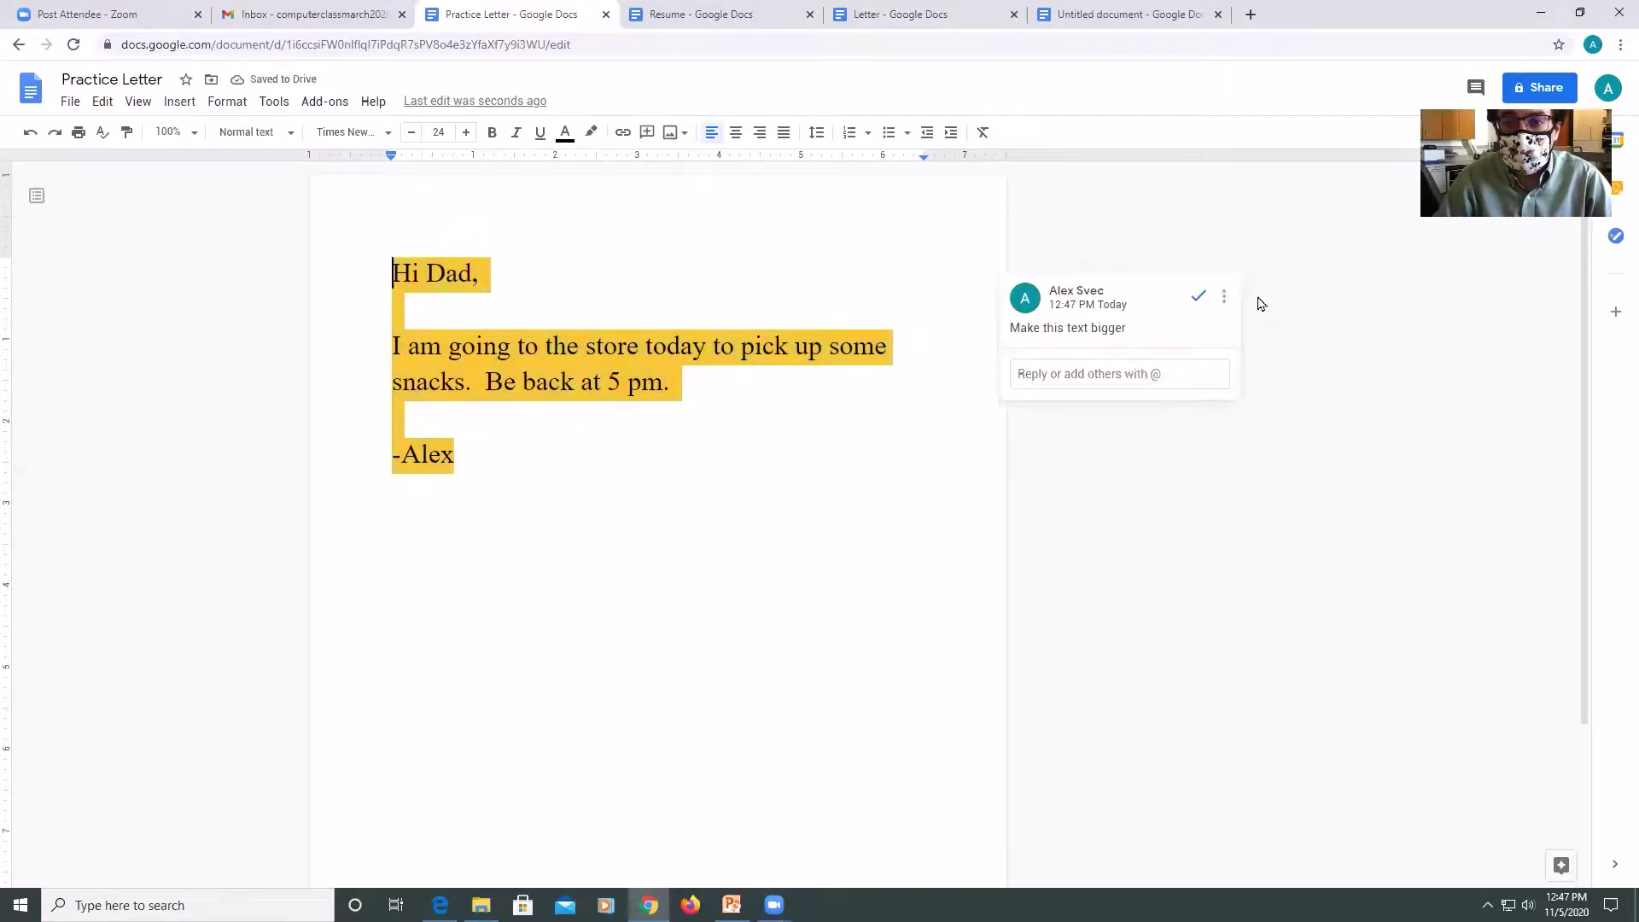
{"action": "left_click", "coordinate": [1199, 298]}
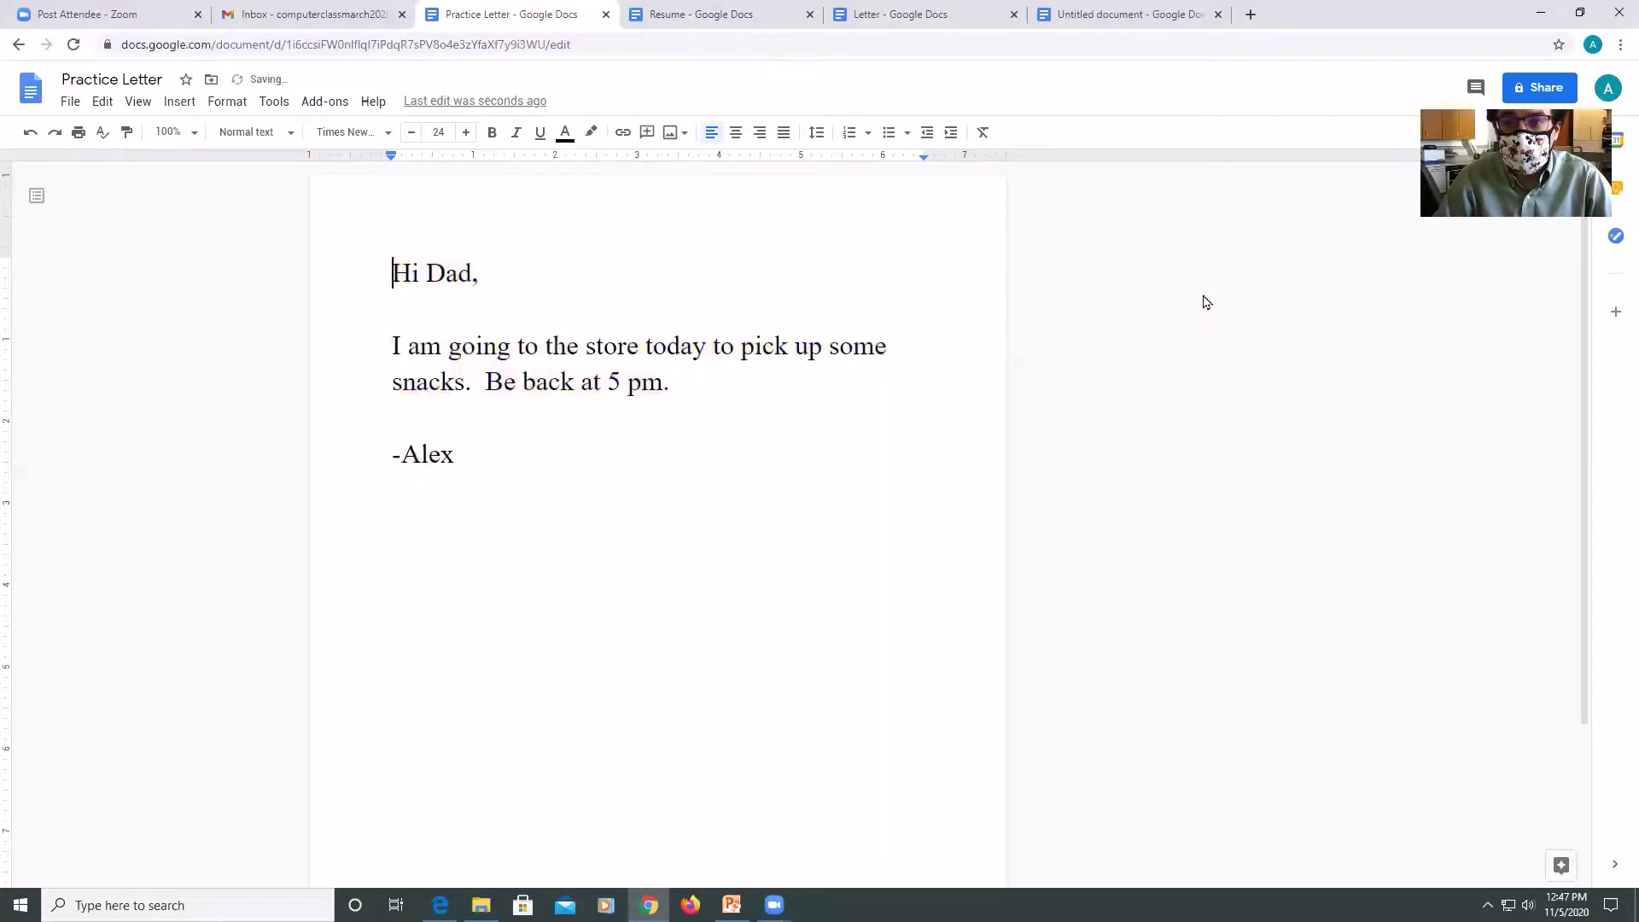
Reopen the resolved comment from comment history with the reply 'I made text to size 24'.
{"action": "left_click", "coordinate": [1475, 89]}
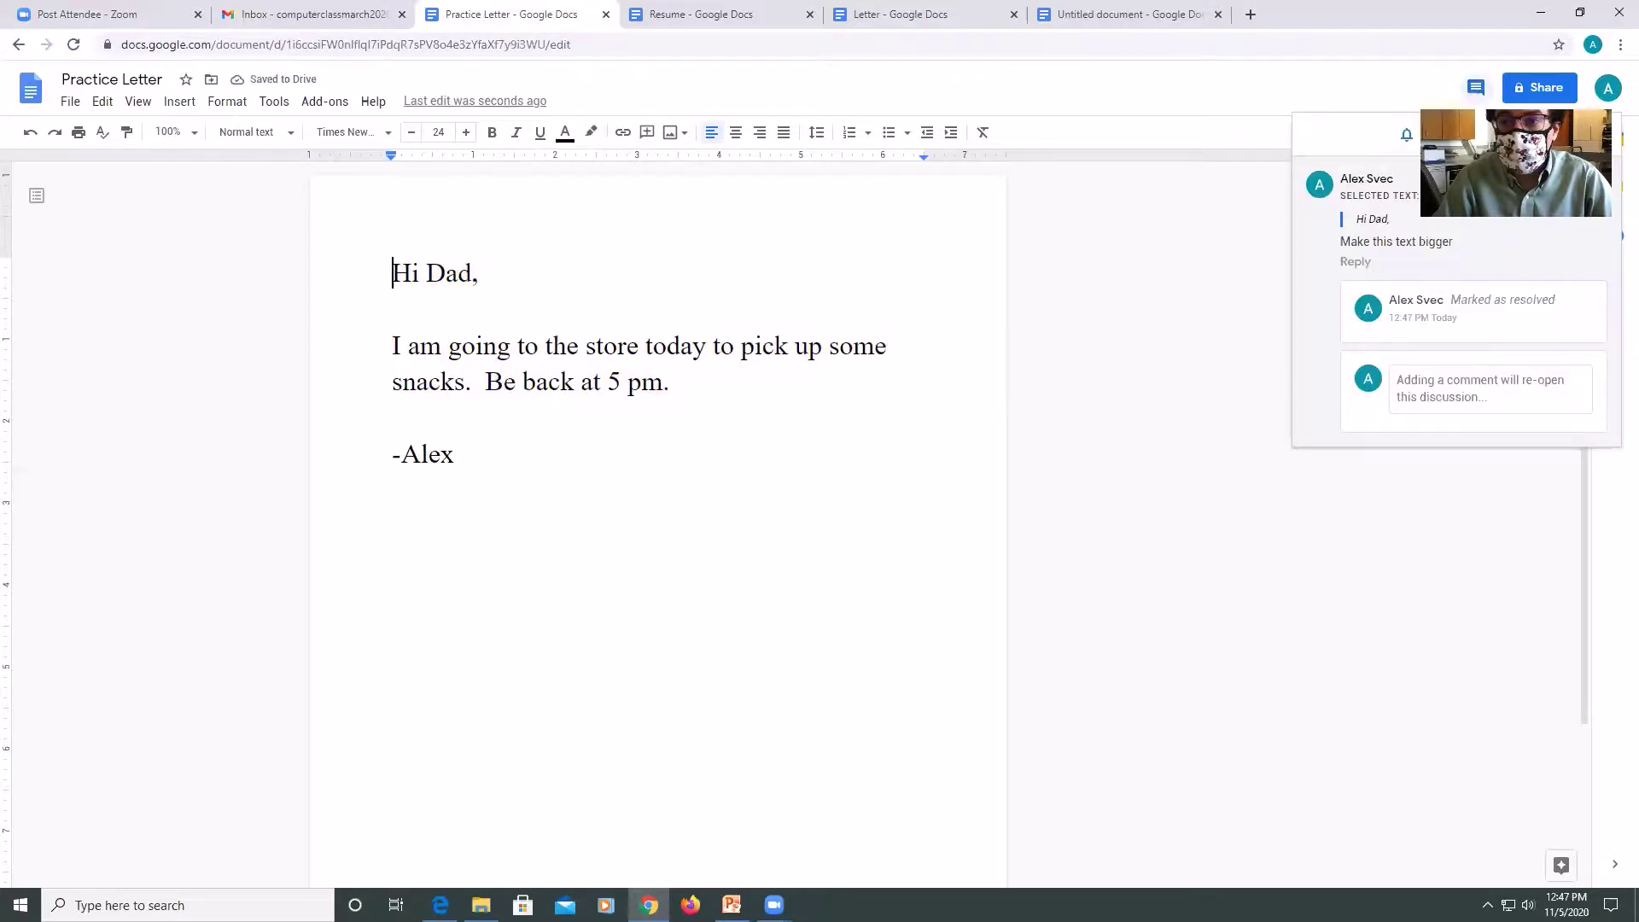
{"action": "left_click", "coordinate": [1417, 299]}
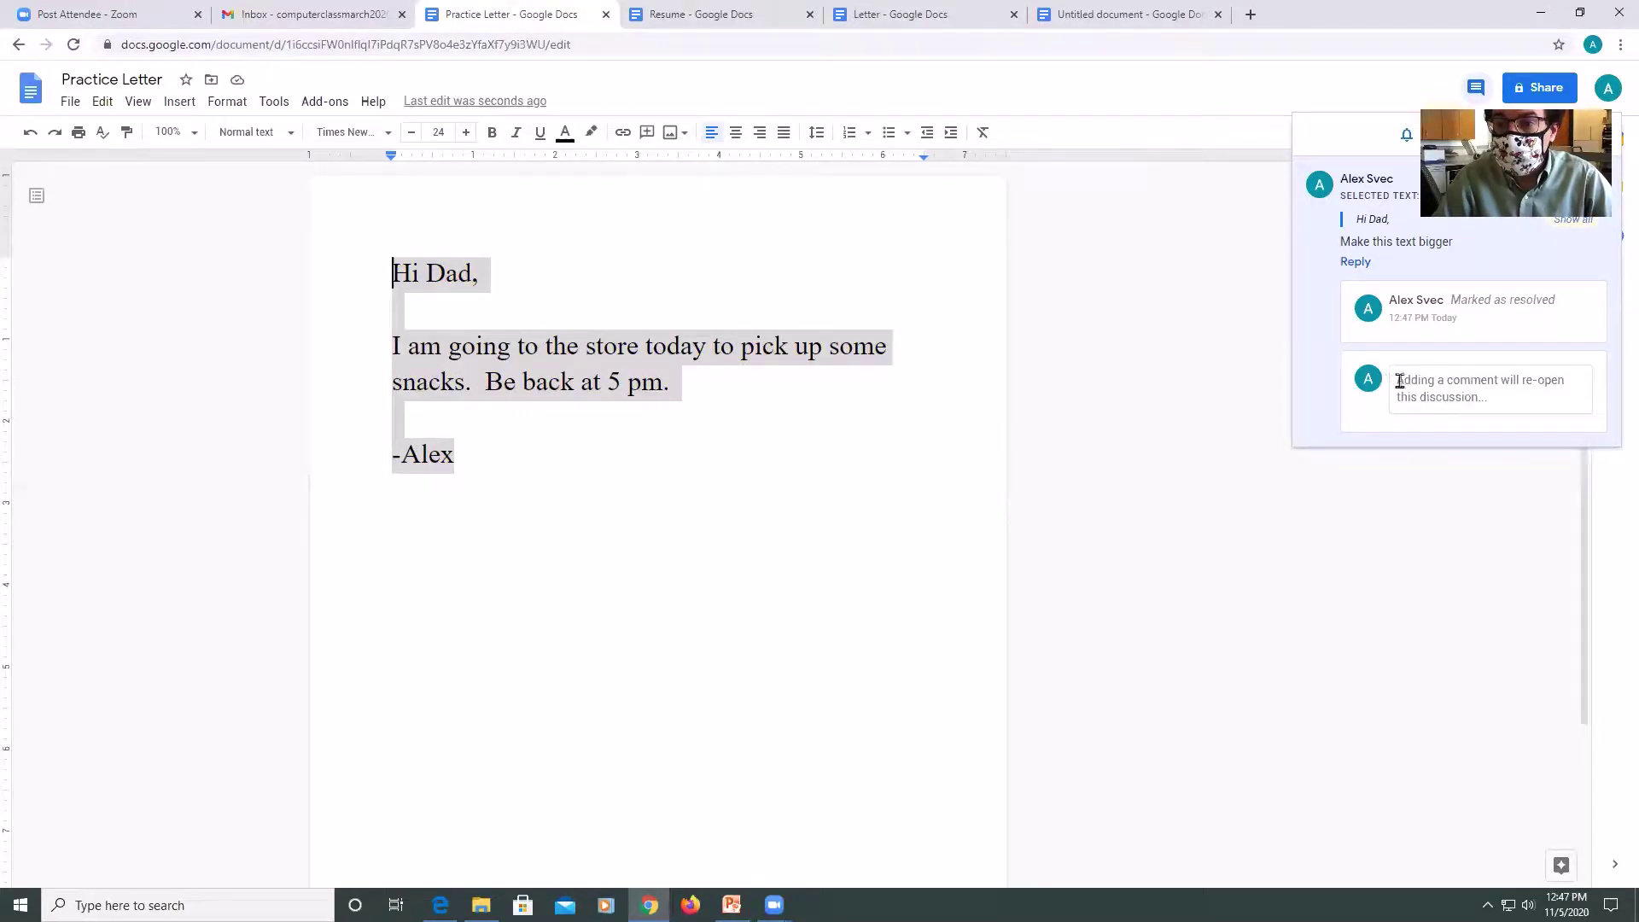
{"action": "left_click", "coordinate": [1401, 380]}
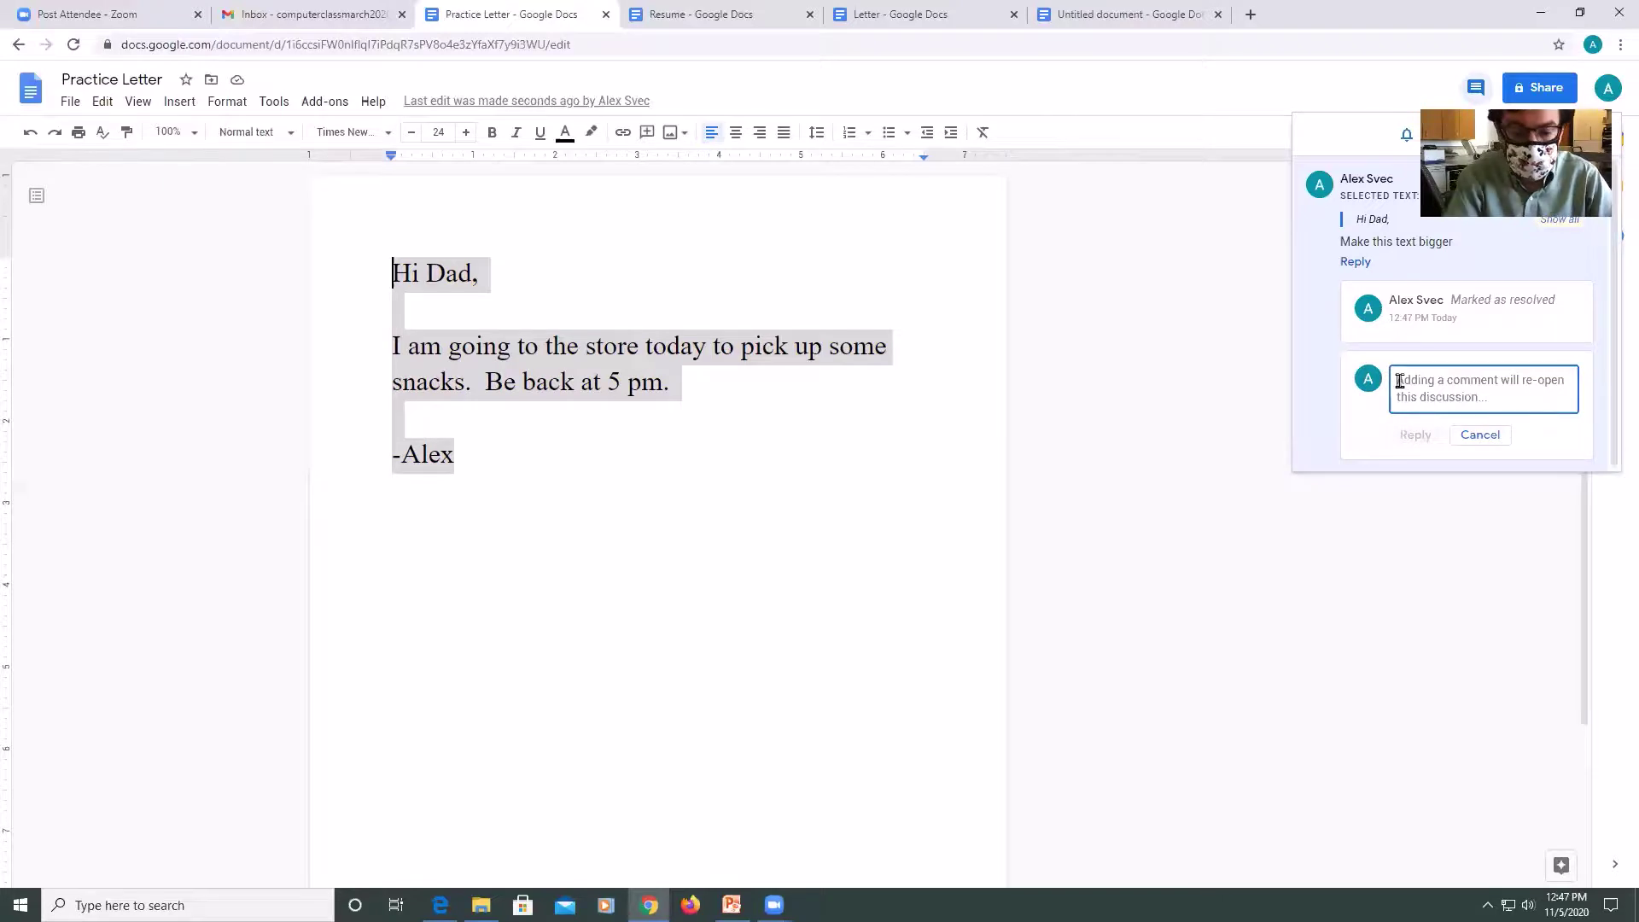
{"action": "type", "text": "I"}
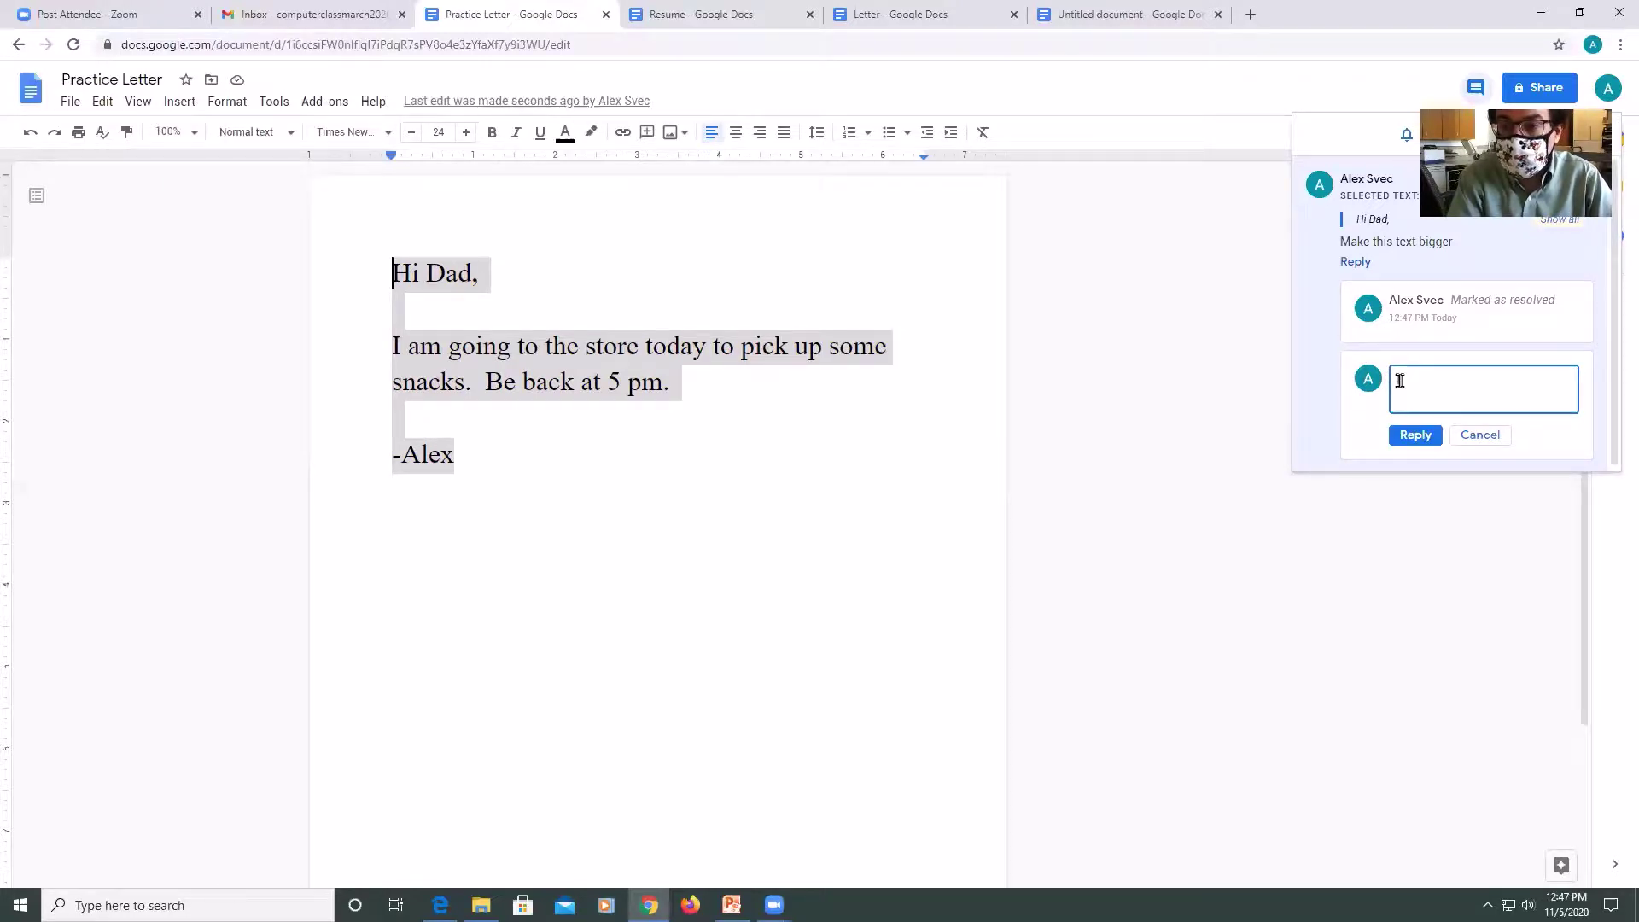
{"action": "type", "text": " wi"}
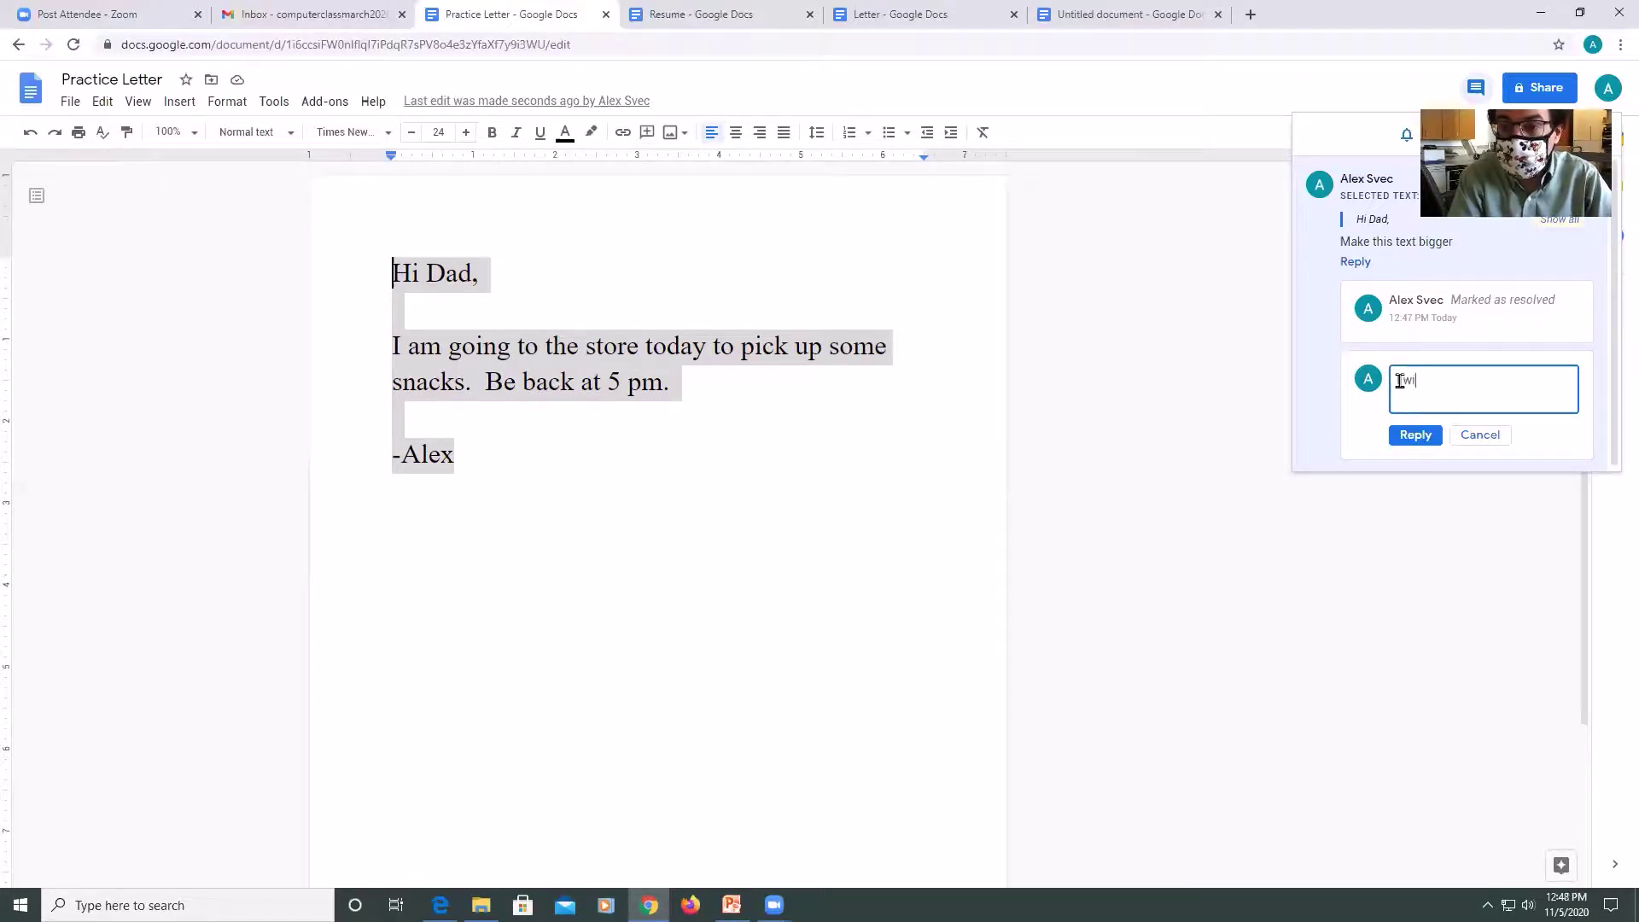
{"action": "key", "text": "BackSpace"}
{"action": "key", "text": "BackSpace"}
{"action": "type", "text": "made text to size"}
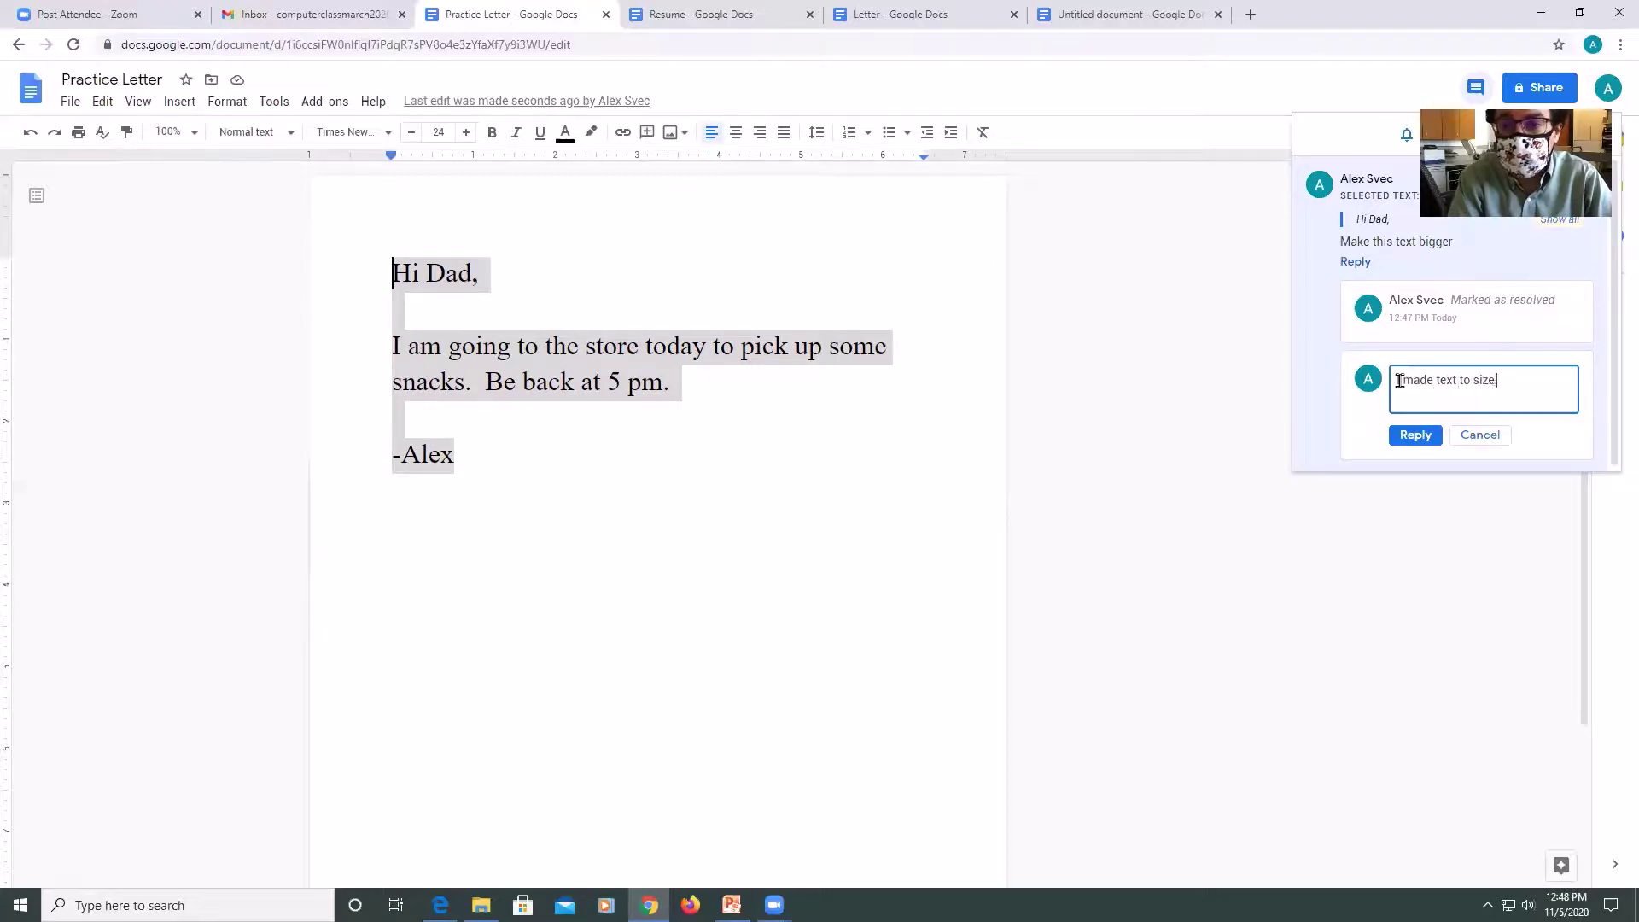
{"action": "type", "text": " 24"}
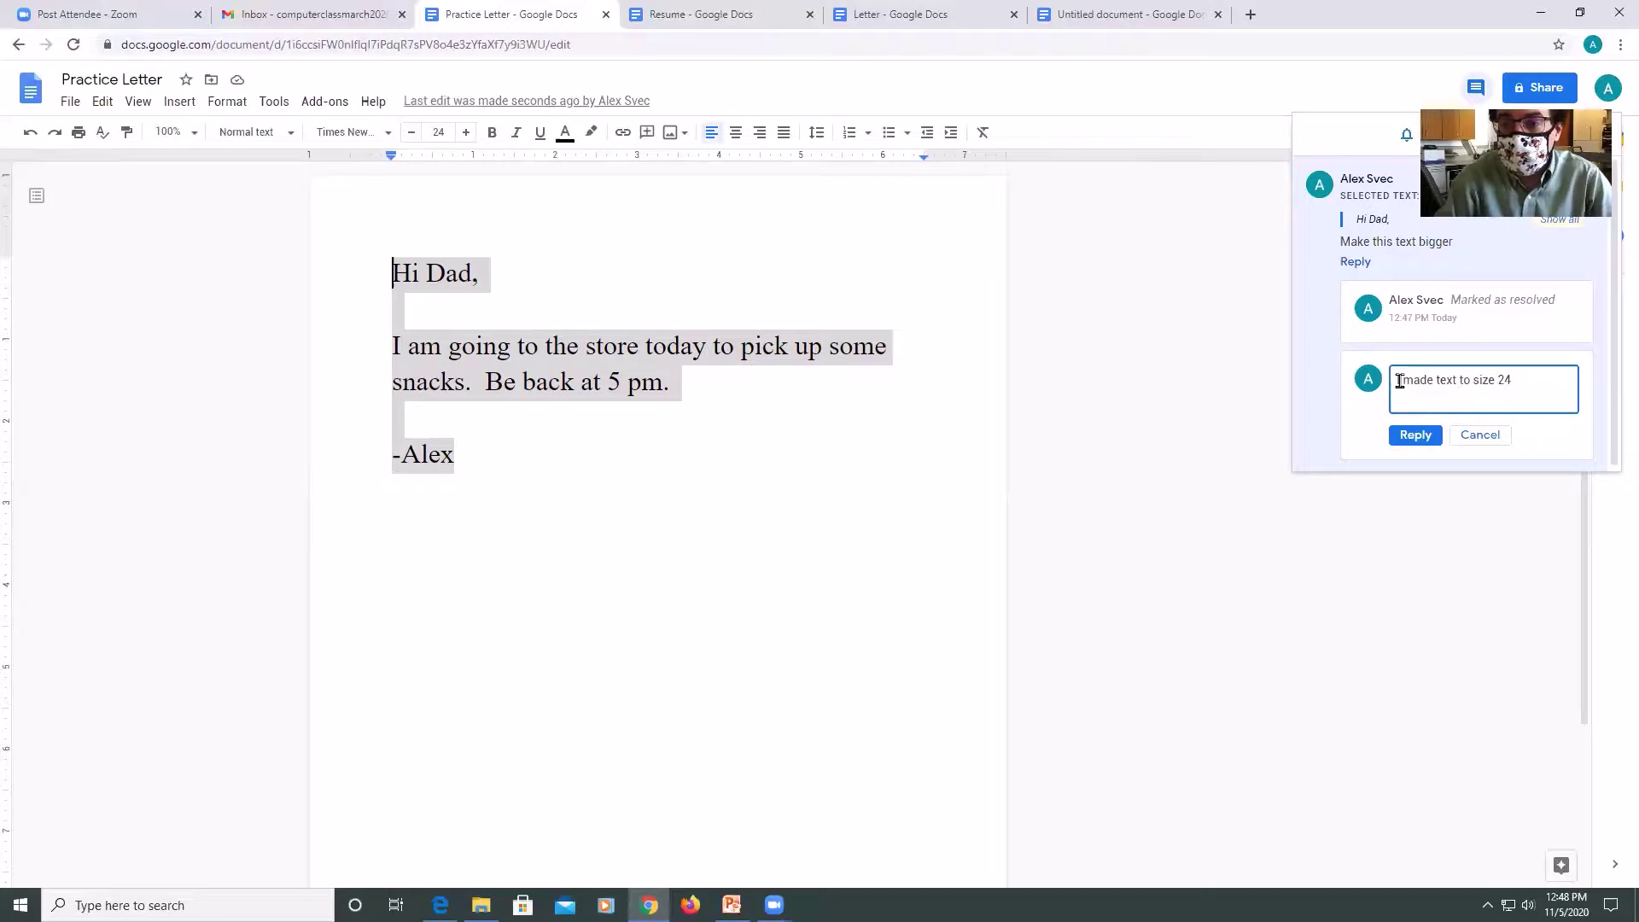
{"action": "left_click", "coordinate": [1410, 437]}
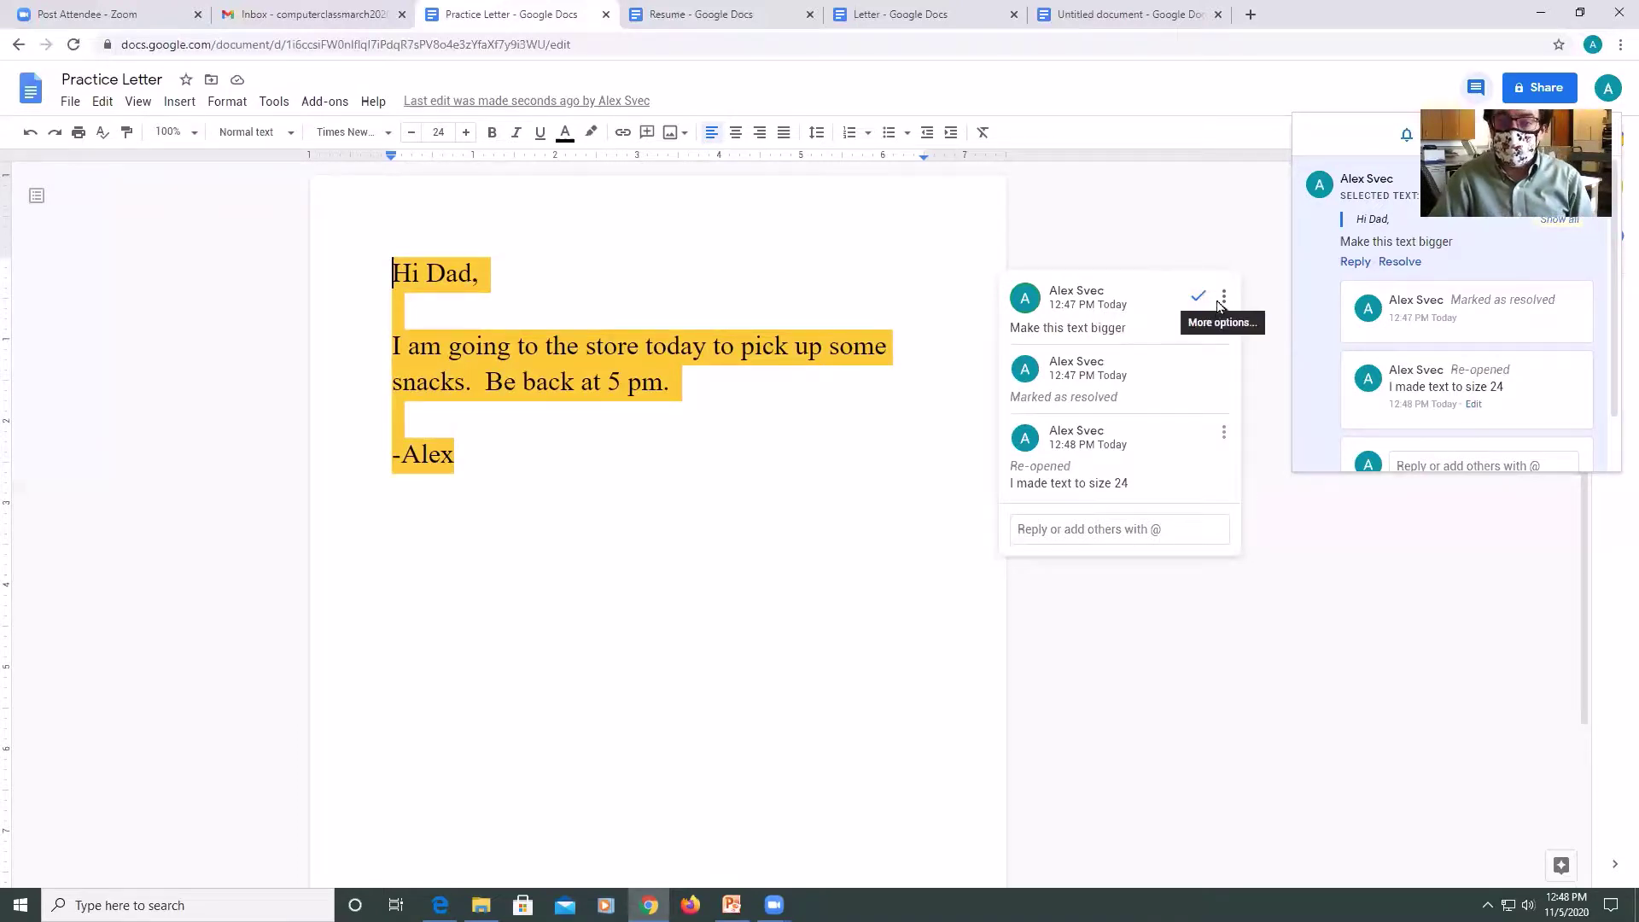
Delete the entire 'Make this text bigger' comment thread.
{"action": "left_click", "coordinate": [1225, 299]}
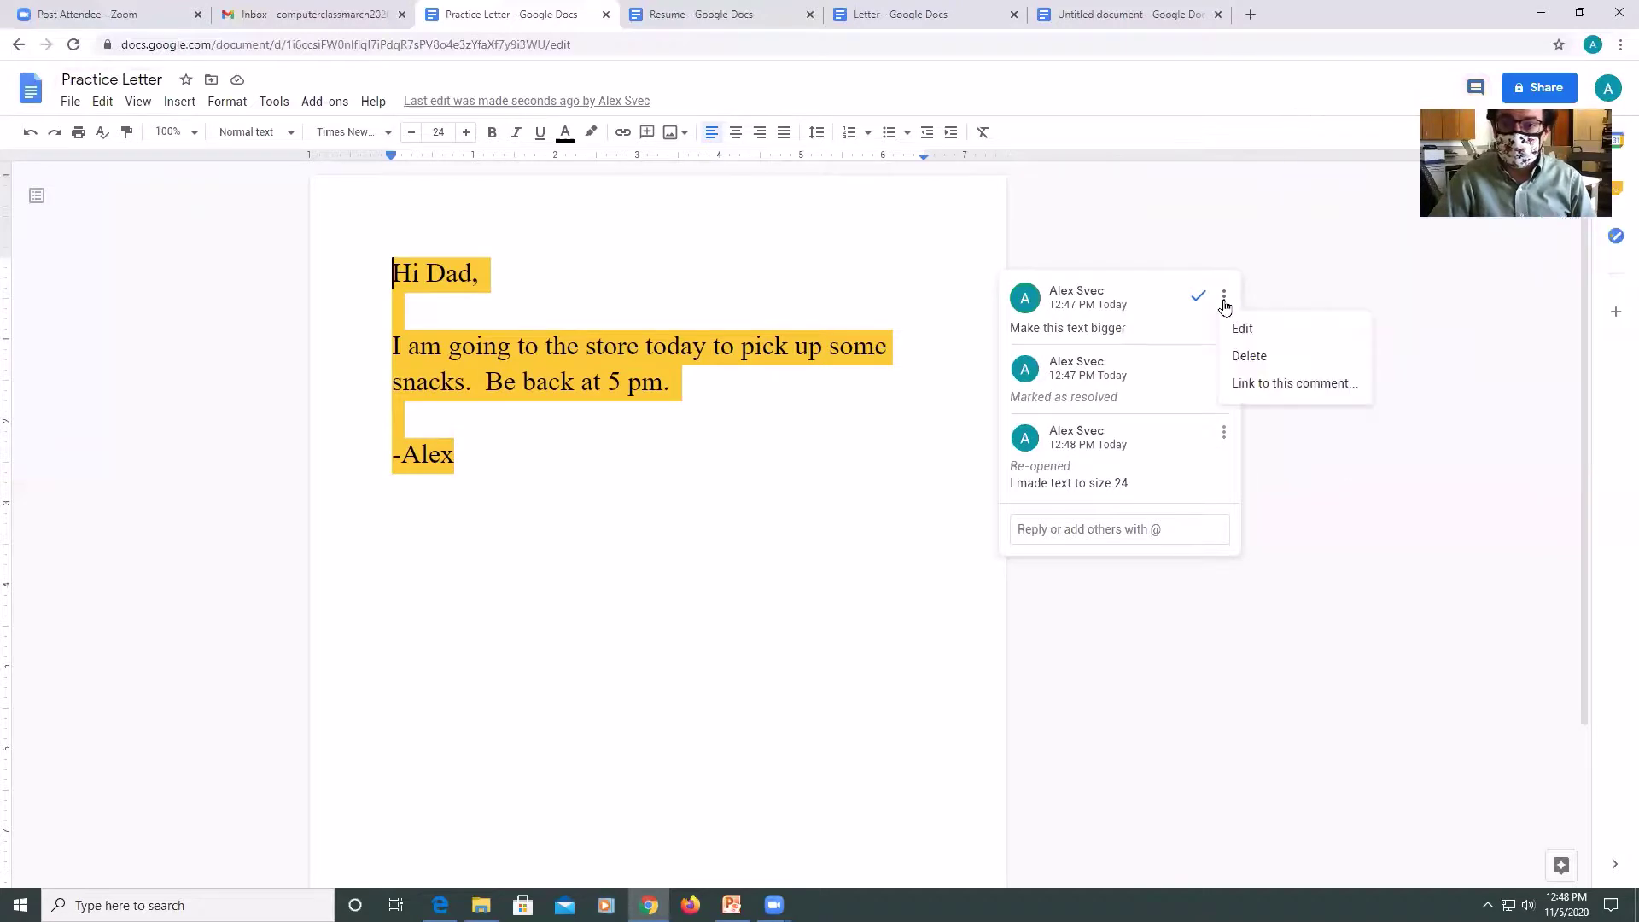
{"action": "left_click", "coordinate": [1243, 358]}
{"action": "left_click", "coordinate": [1086, 306]}
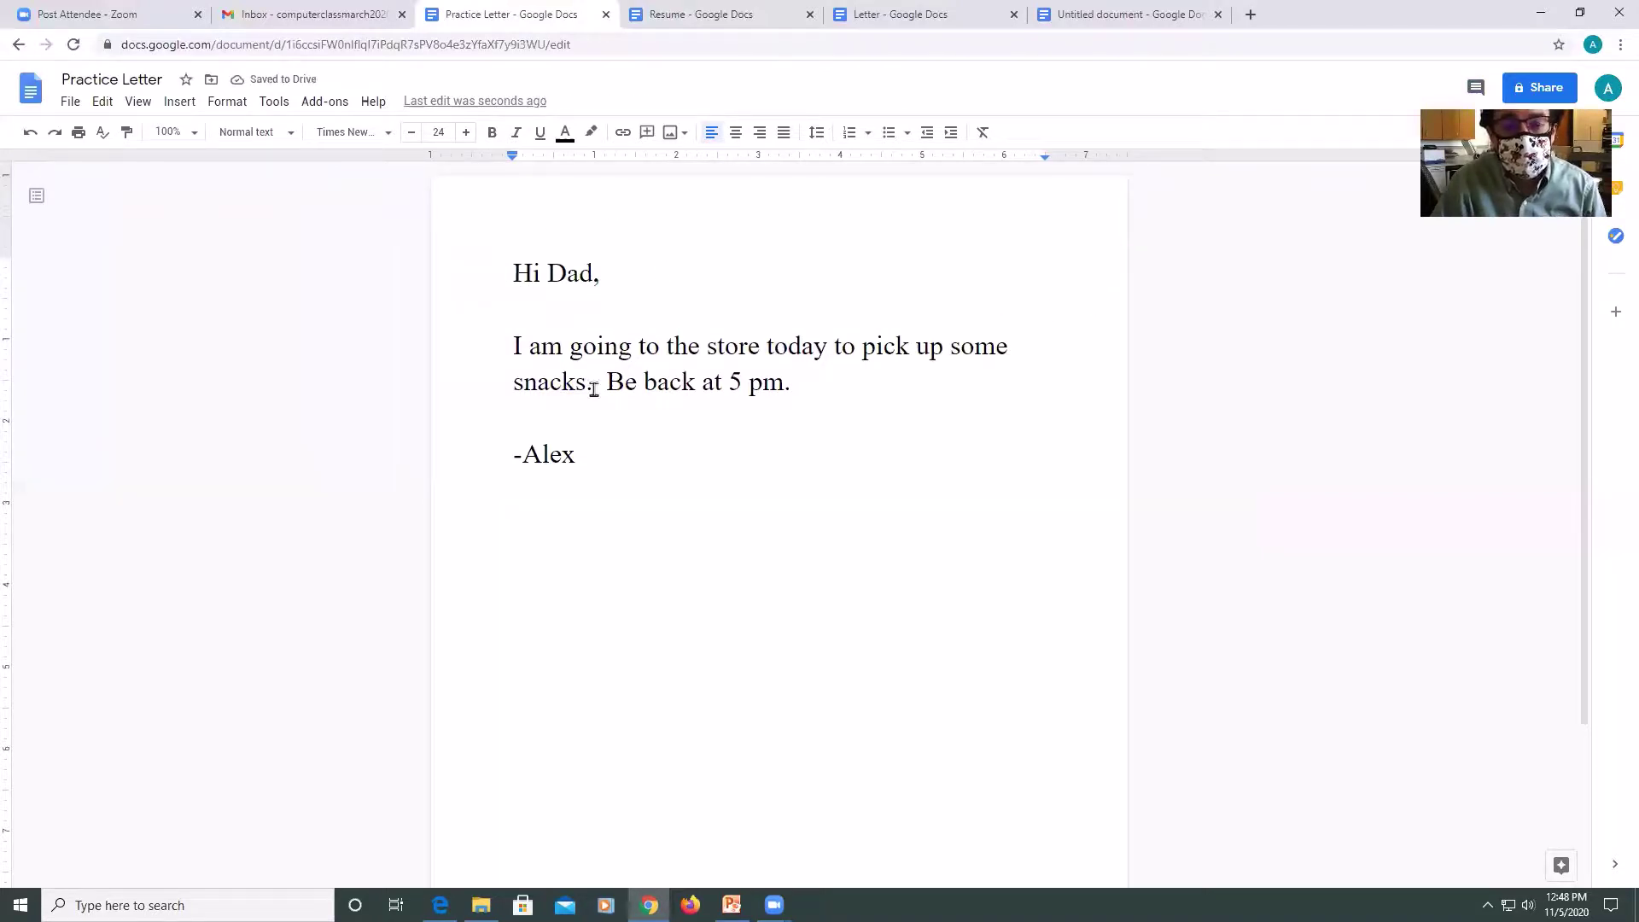
{"action": "left_click", "coordinate": [100, 101]}
{"action": "mouse_move", "coordinate": [140, 99]}
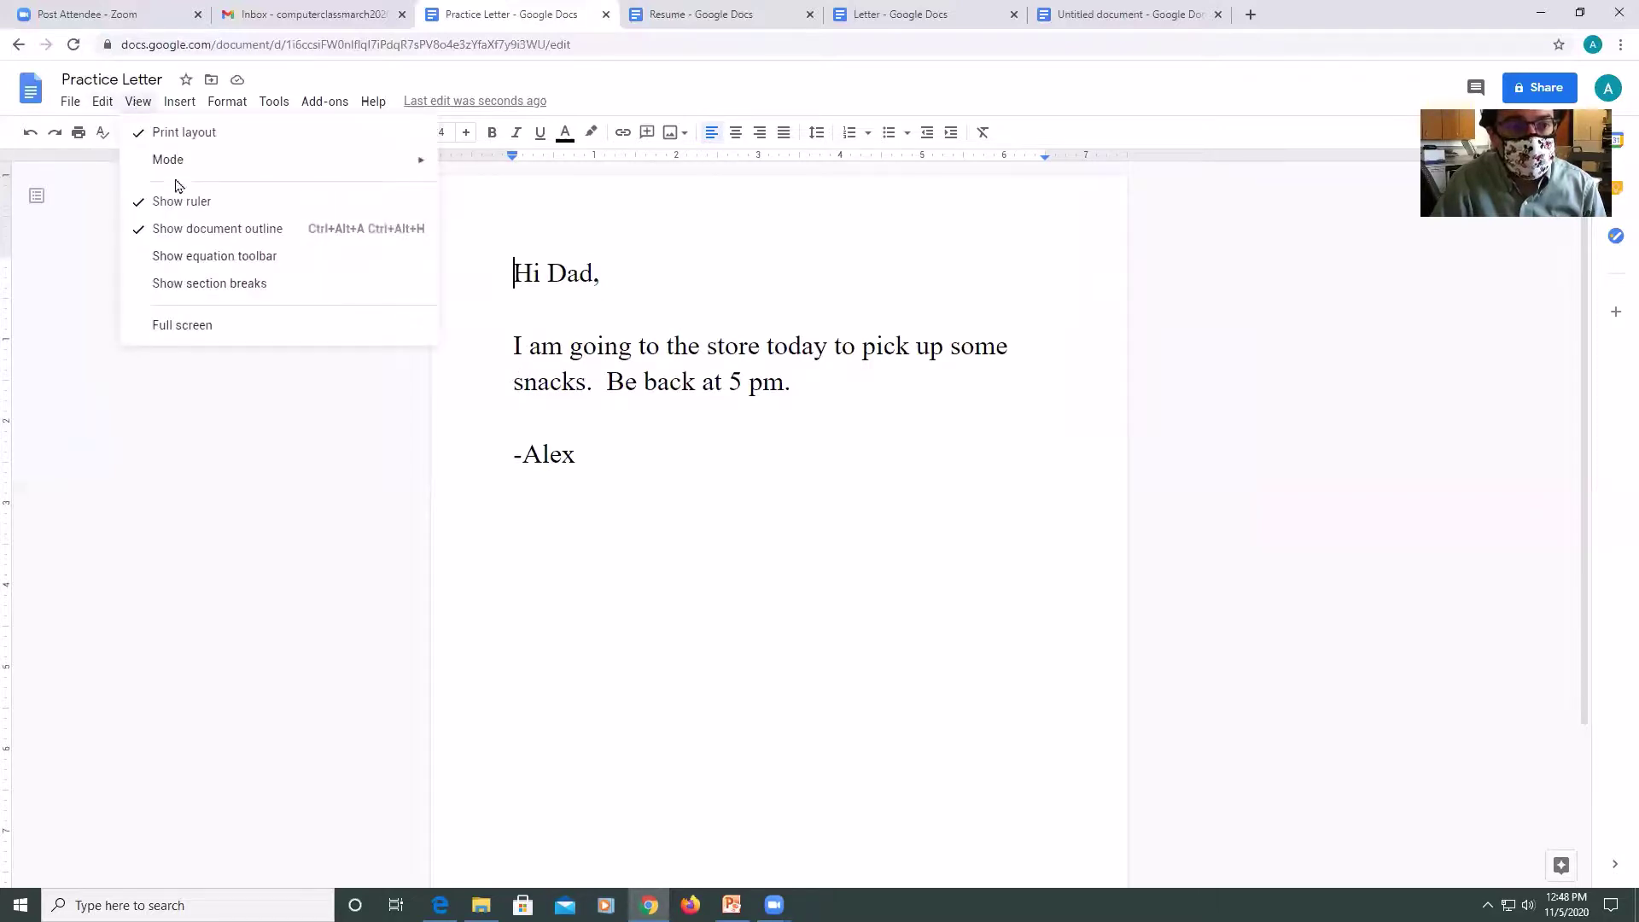
{"action": "mouse_move", "coordinate": [172, 159]}
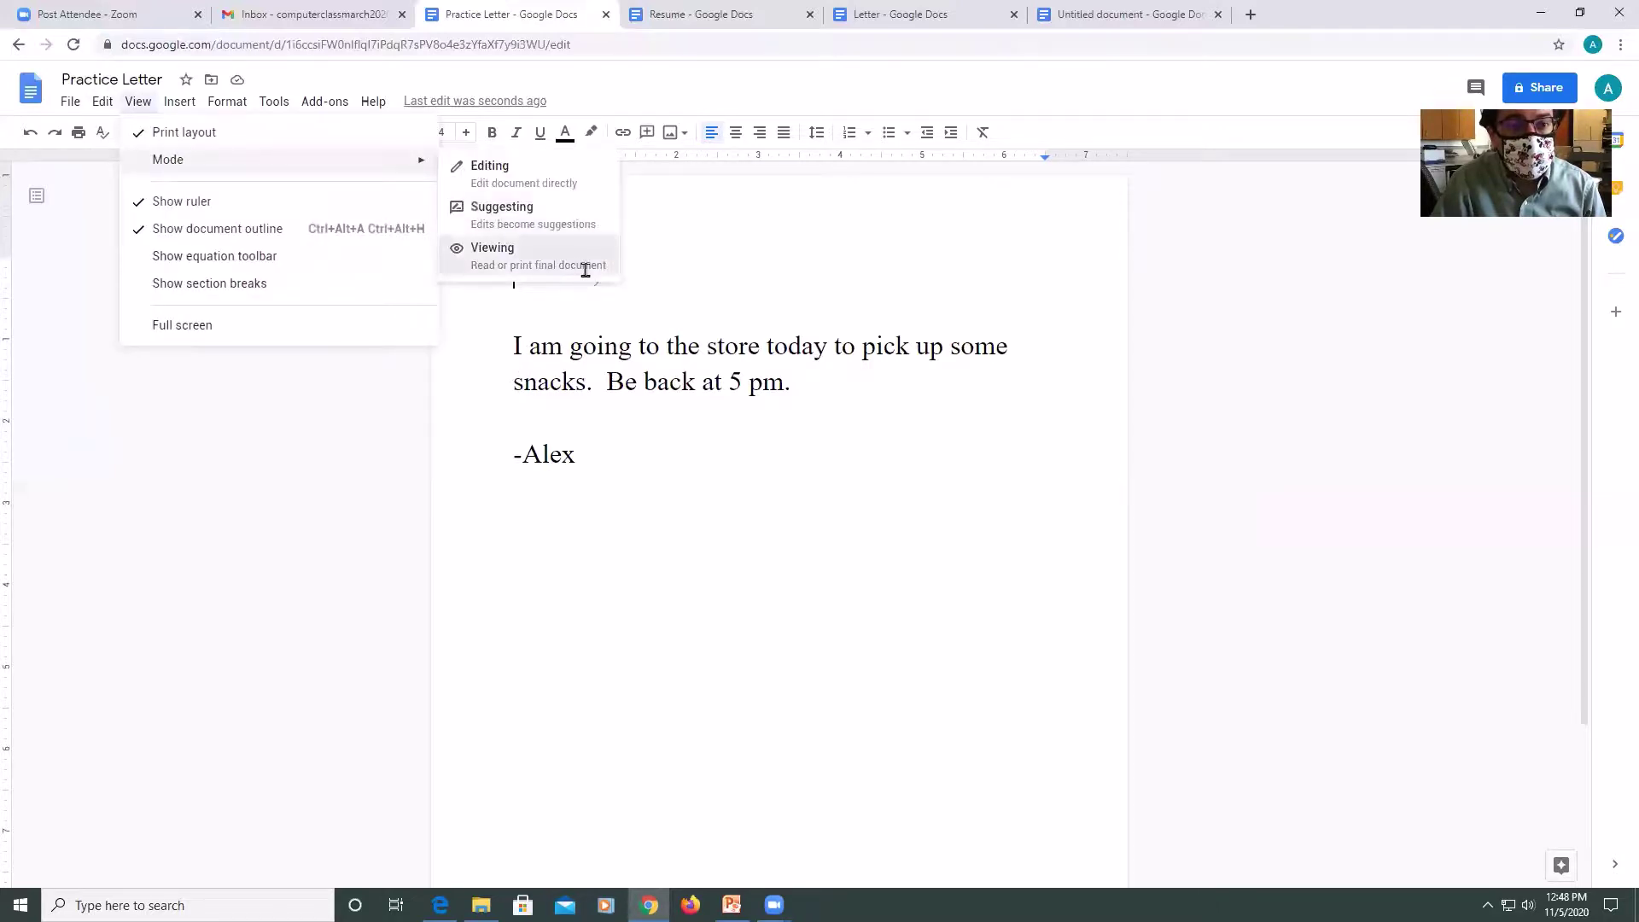
{"action": "left_click", "coordinate": [586, 275]}
{"action": "left_click", "coordinate": [71, 103]}
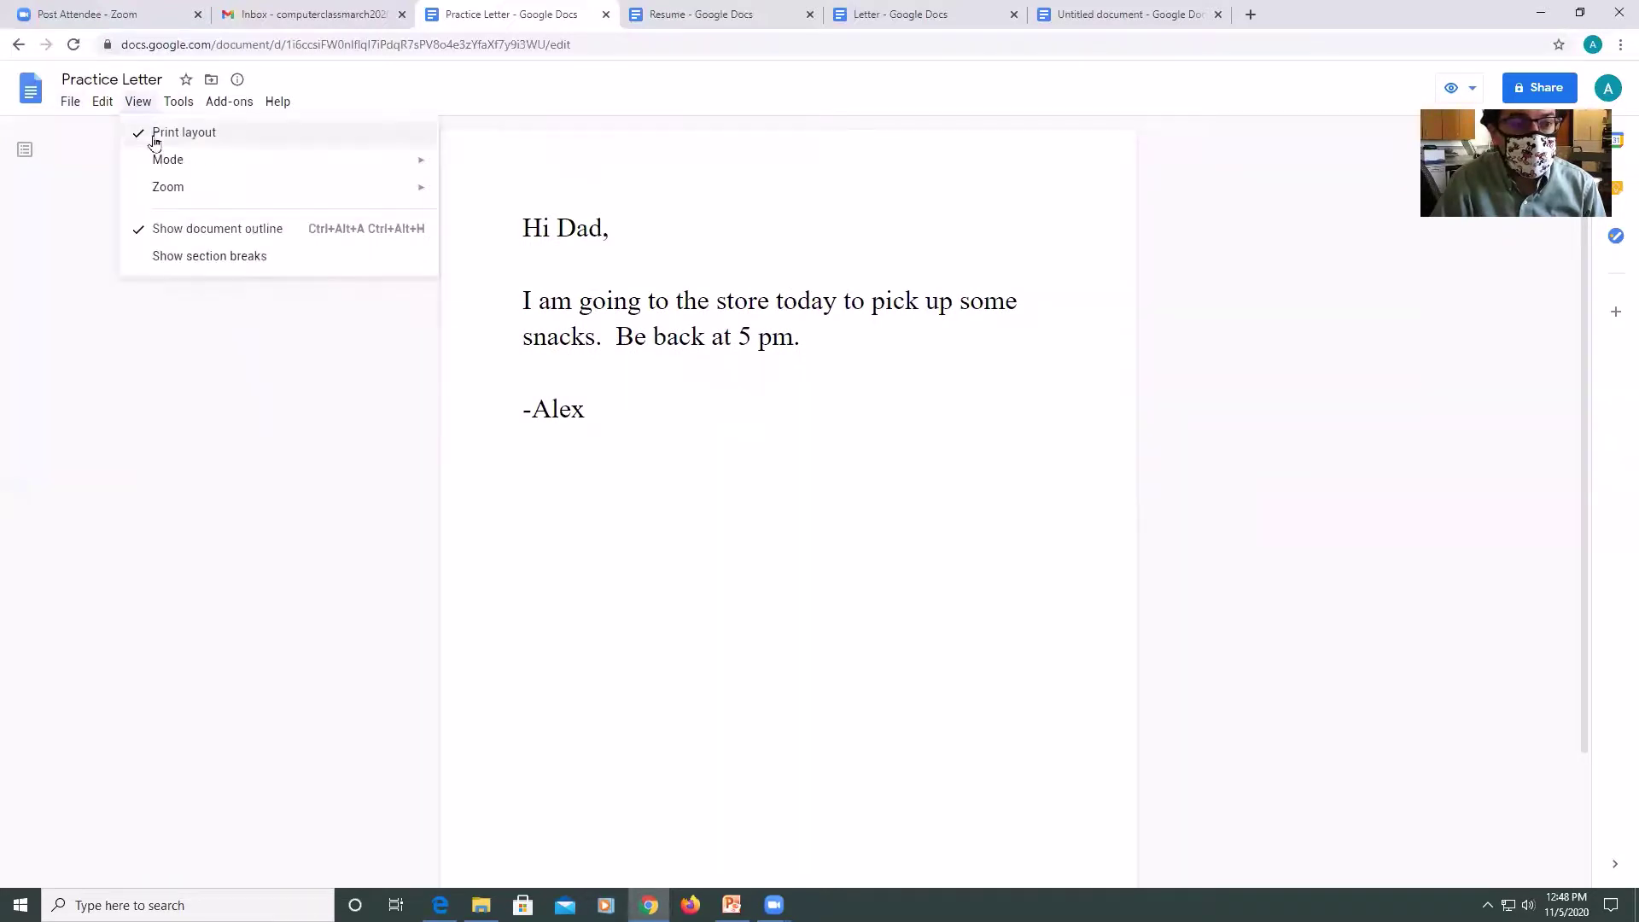
{"action": "mouse_move", "coordinate": [178, 100]}
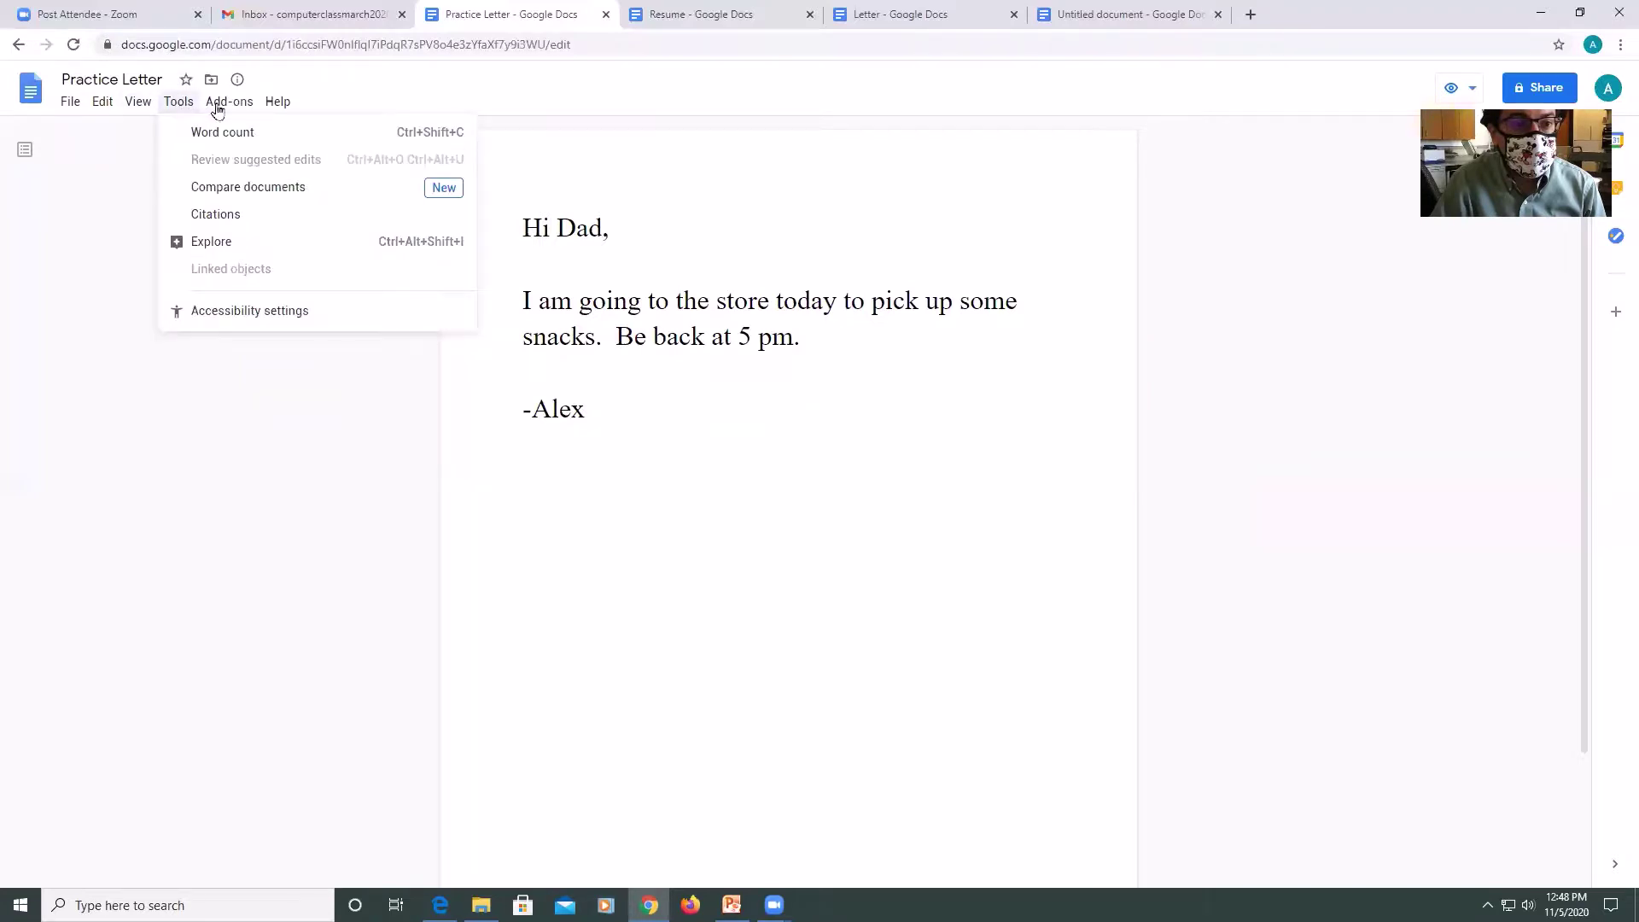
{"action": "mouse_move", "coordinate": [55, 106]}
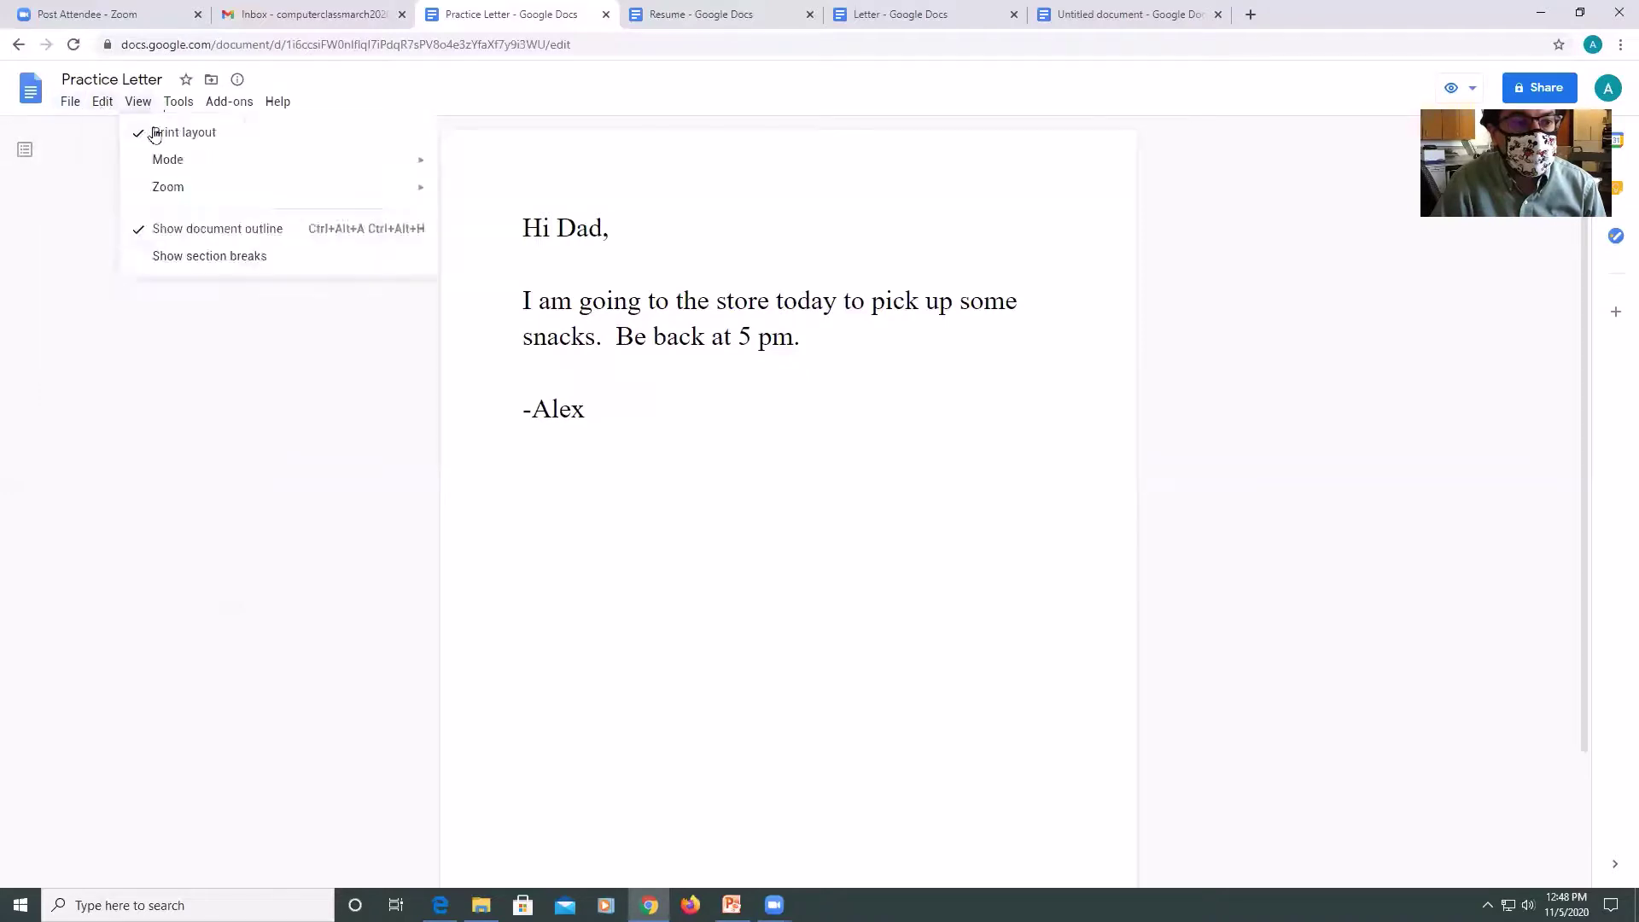
{"action": "mouse_move", "coordinate": [194, 160]}
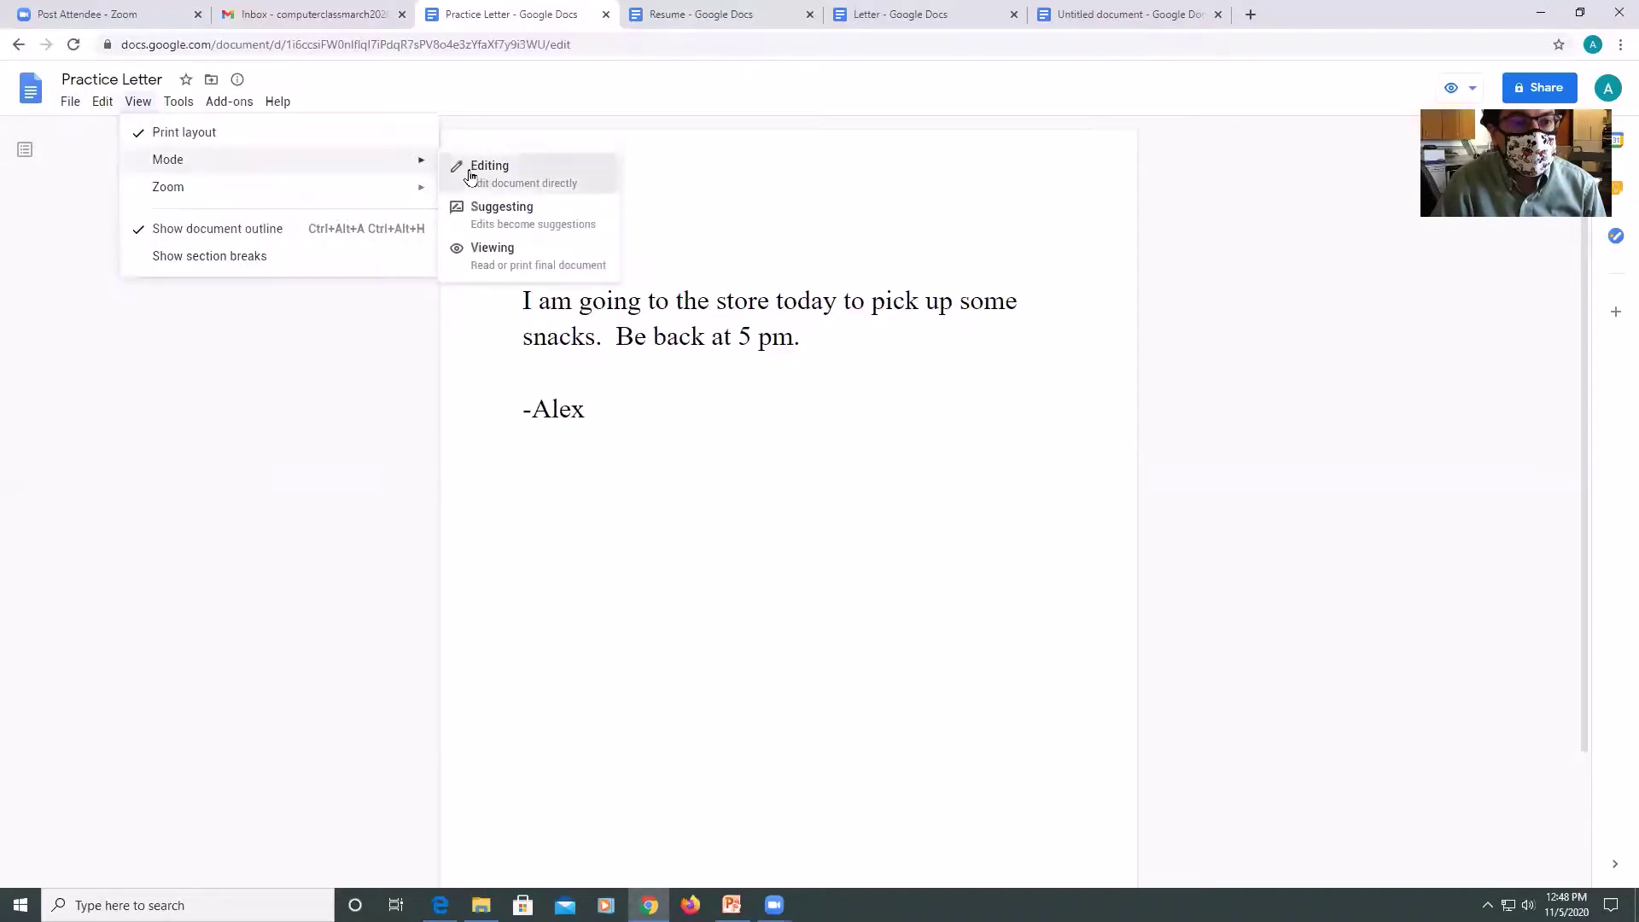
{"action": "left_click", "coordinate": [478, 170]}
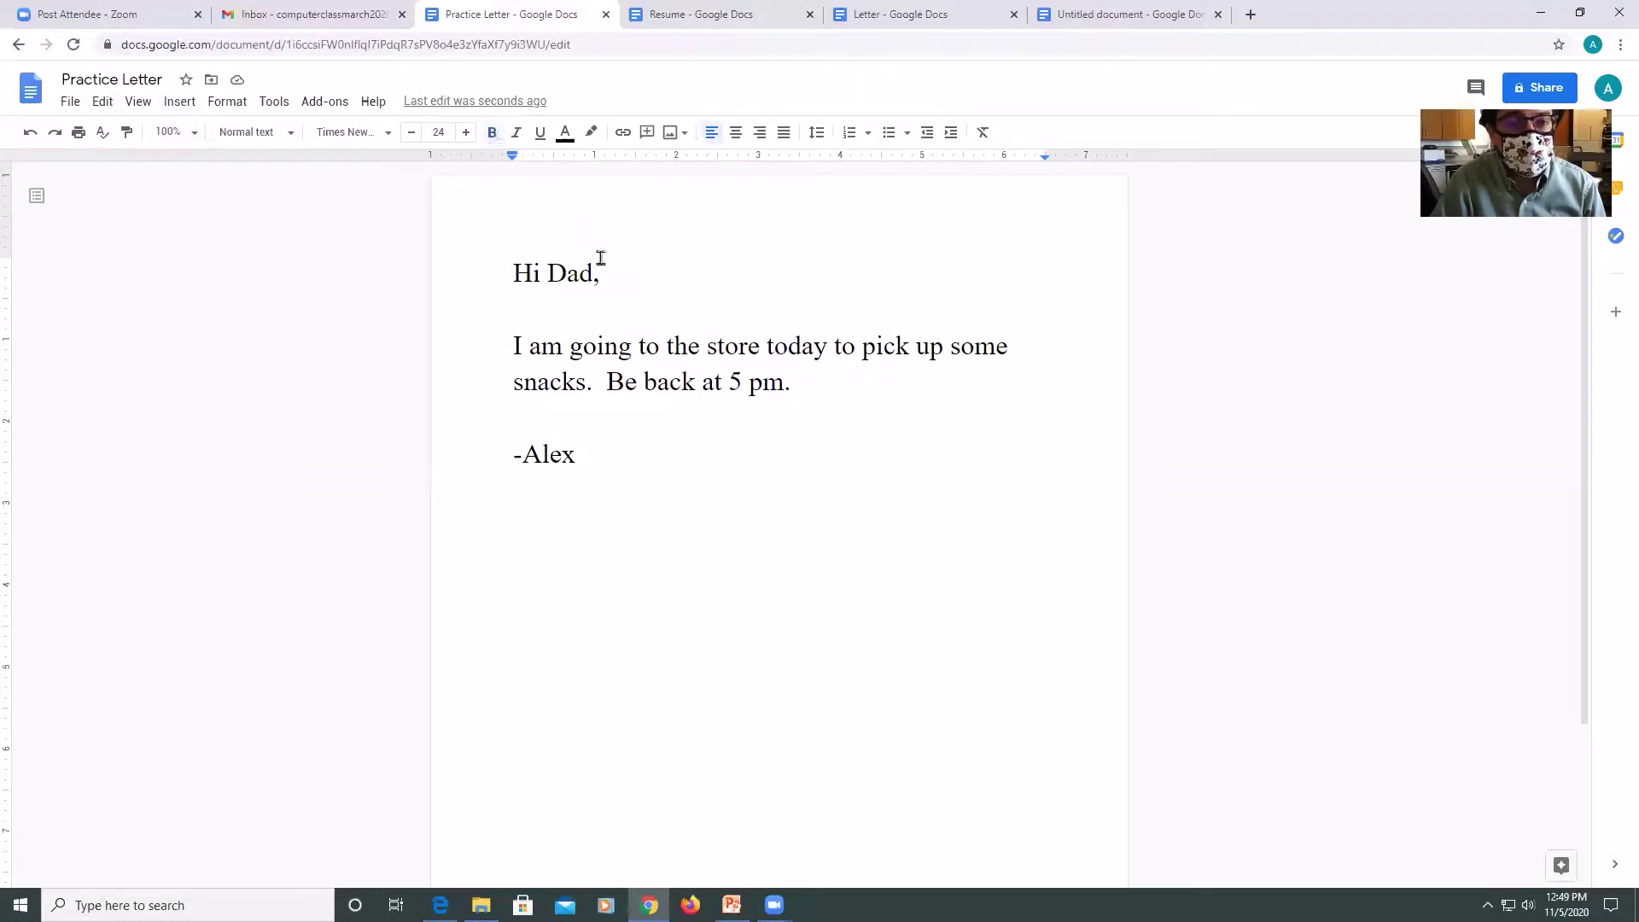
Try bold, italic and underline on the 'Hi Dad,' greeting, then remove them all.
{"action": "left_click_drag", "start_coordinate": [598, 260], "coordinate": [501, 179]}
{"action": "left_click", "coordinate": [493, 134]}
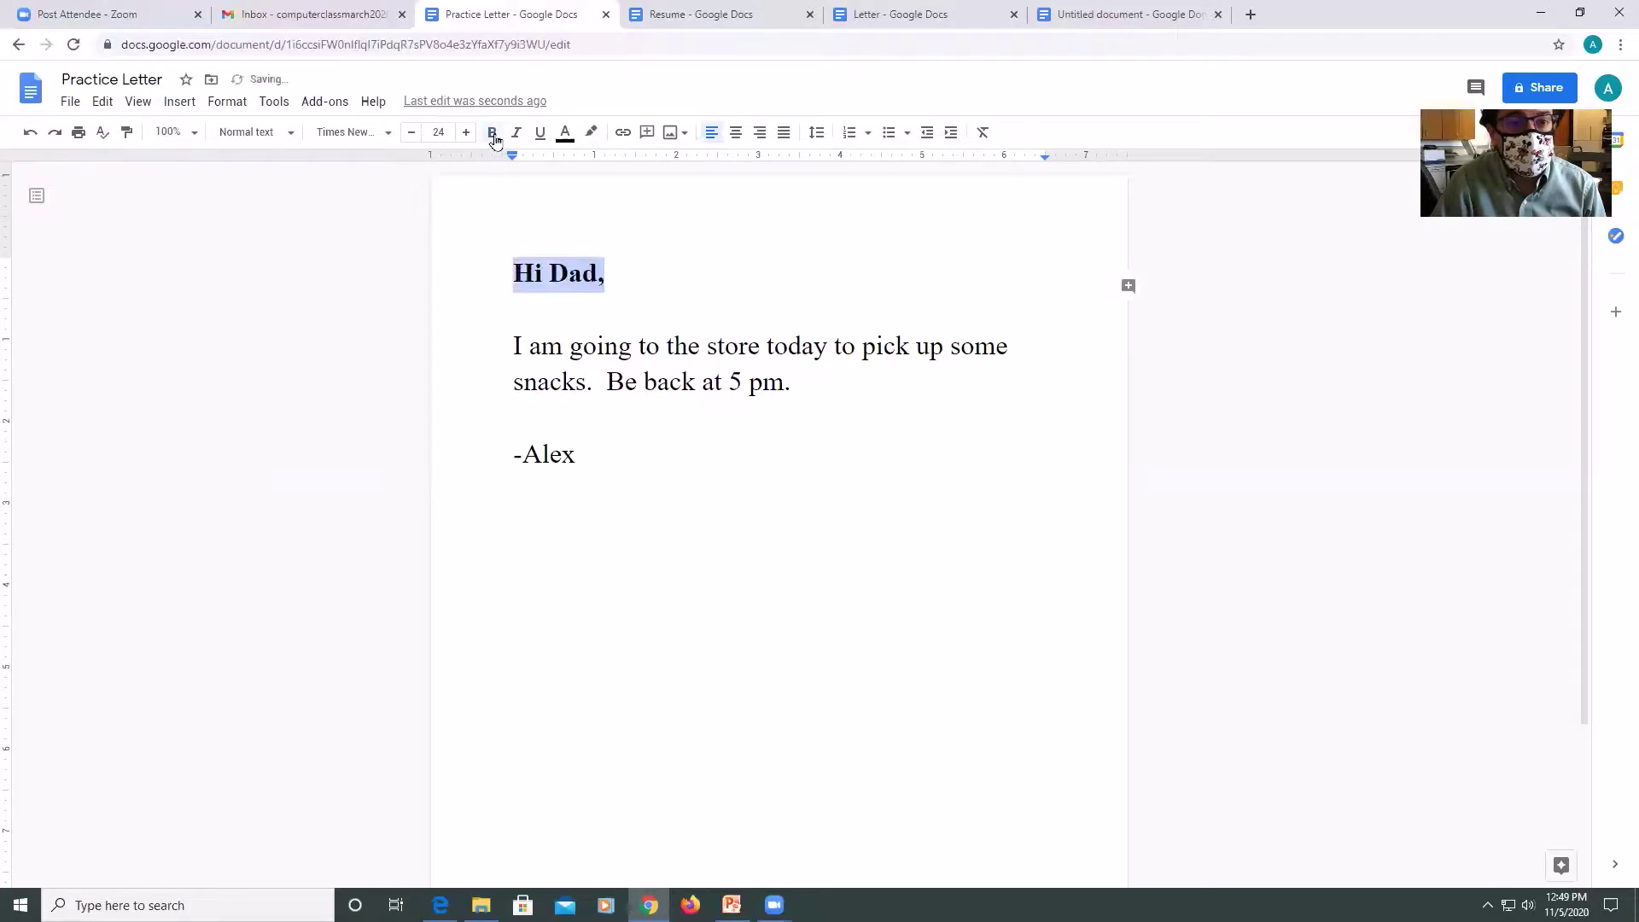
{"action": "left_click", "coordinate": [516, 133]}
{"action": "left_click", "coordinate": [539, 133]}
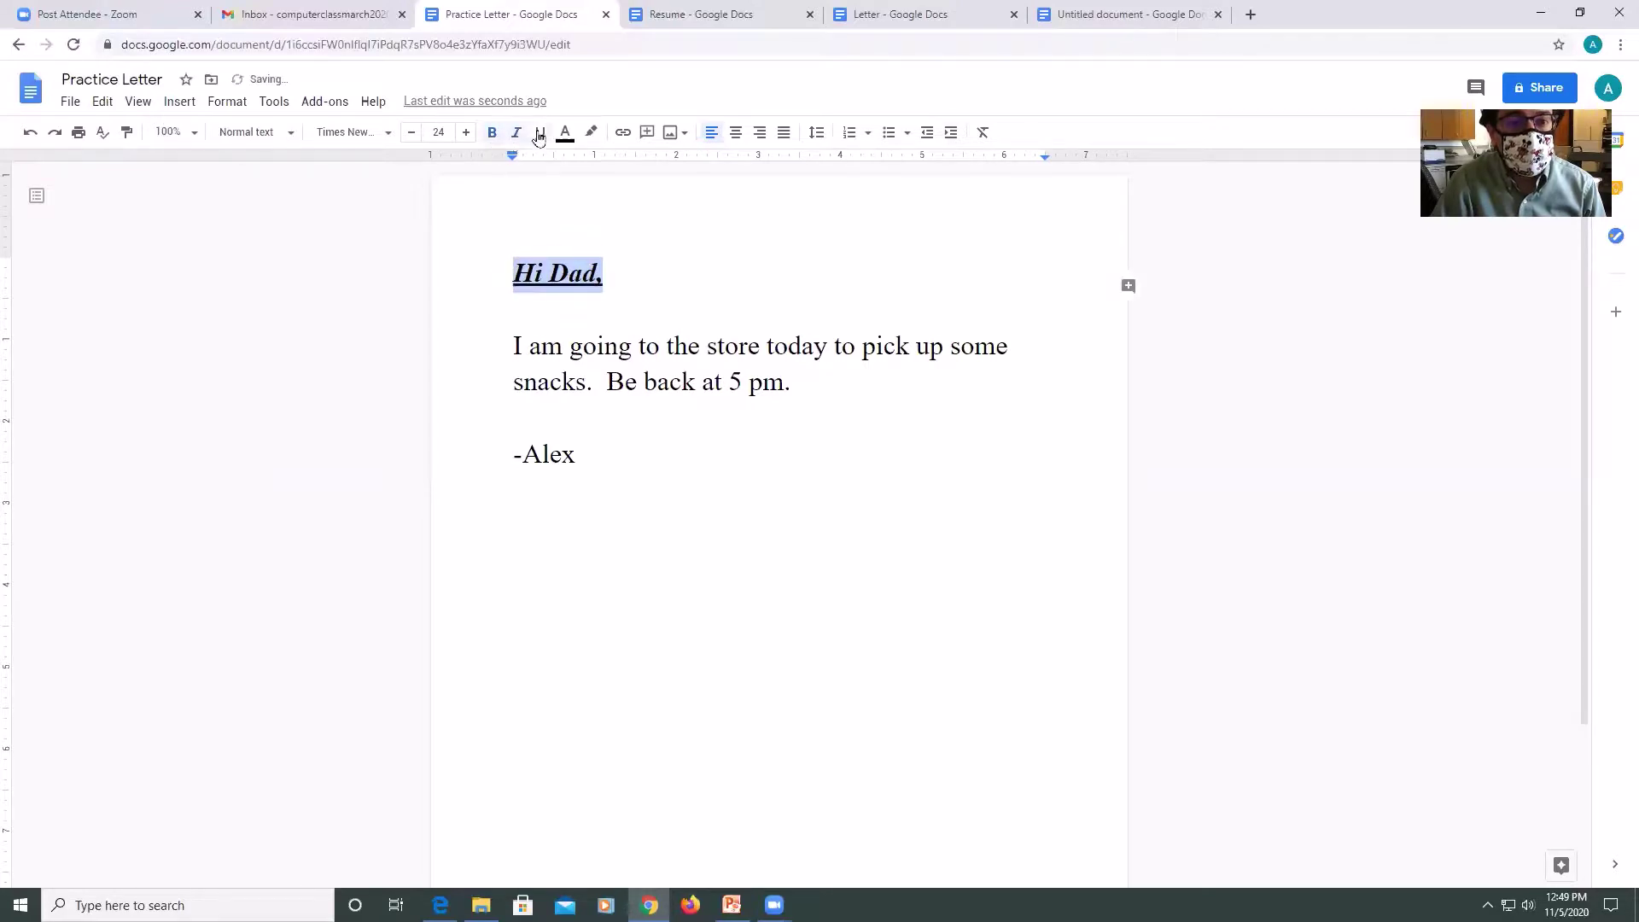
{"action": "left_click", "coordinate": [538, 133]}
{"action": "left_click", "coordinate": [516, 133]}
{"action": "left_click", "coordinate": [490, 134]}
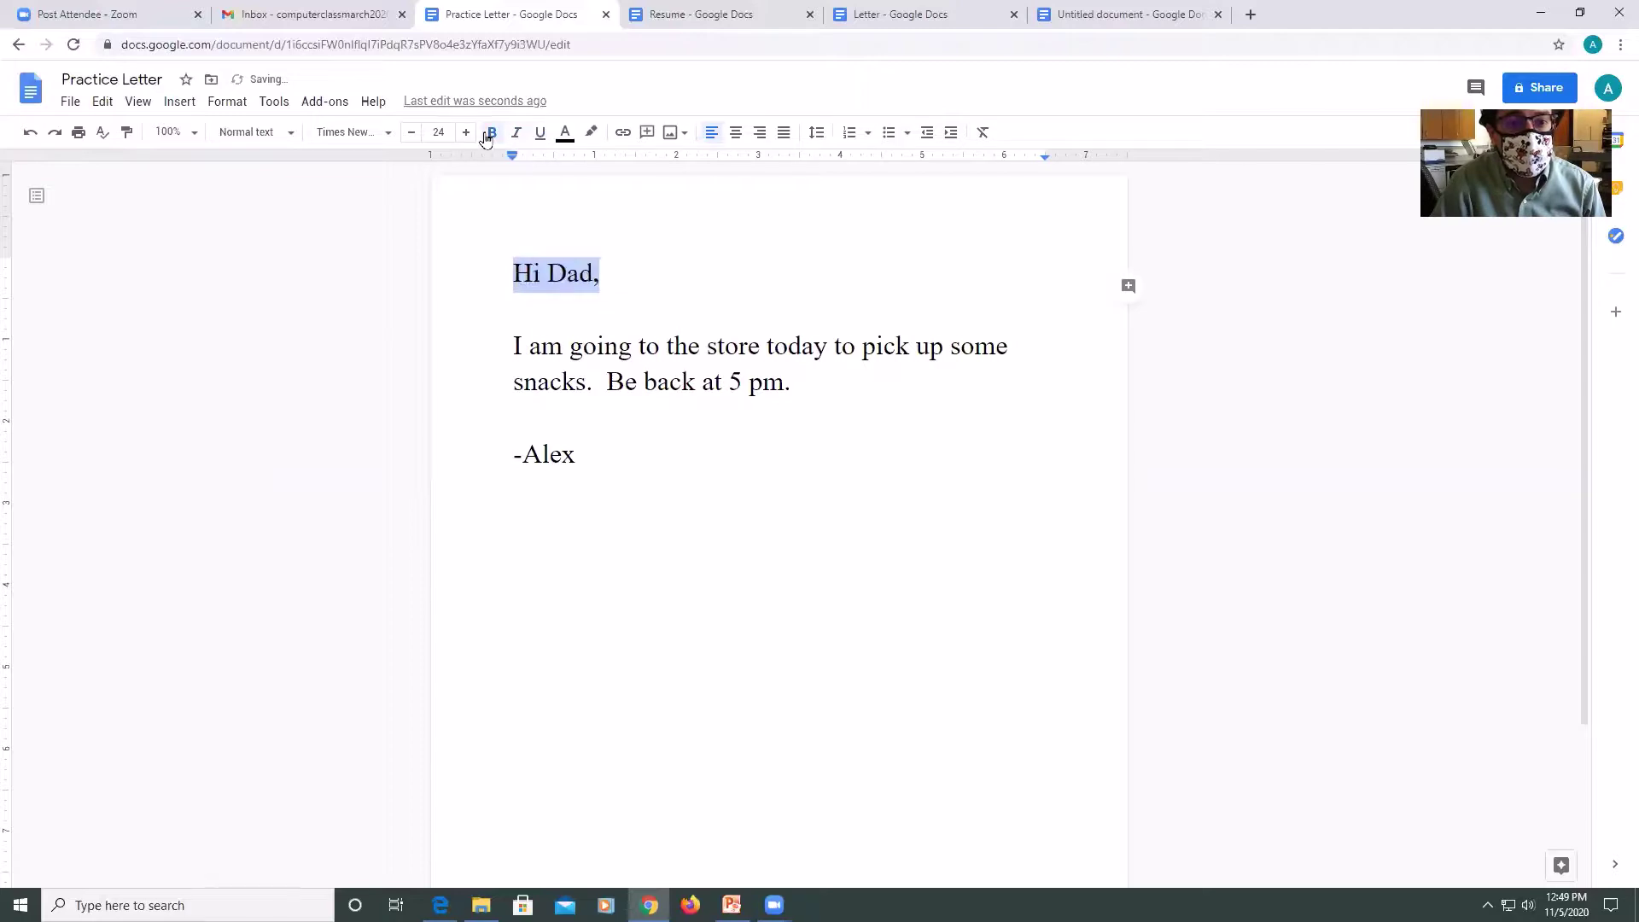
{"action": "left_click", "coordinate": [698, 307]}
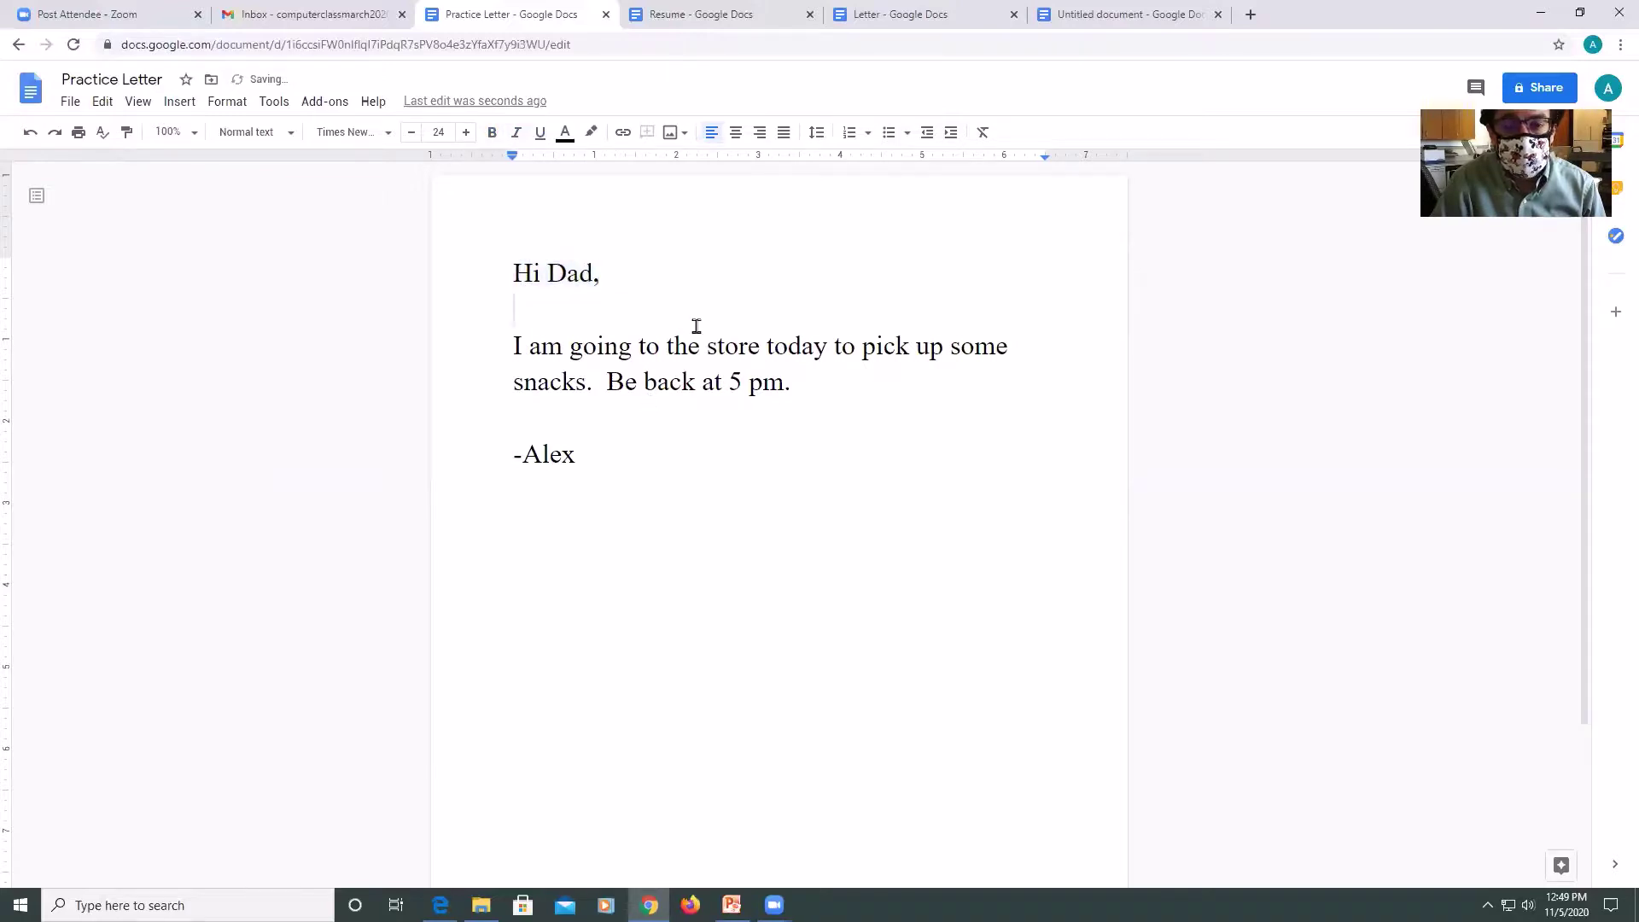
Justify the whole letter after trying center and right alignment, and set double spacing.
{"action": "left_click_drag", "start_coordinate": [578, 457], "coordinate": [506, 240]}
{"action": "left_click", "coordinate": [736, 134]}
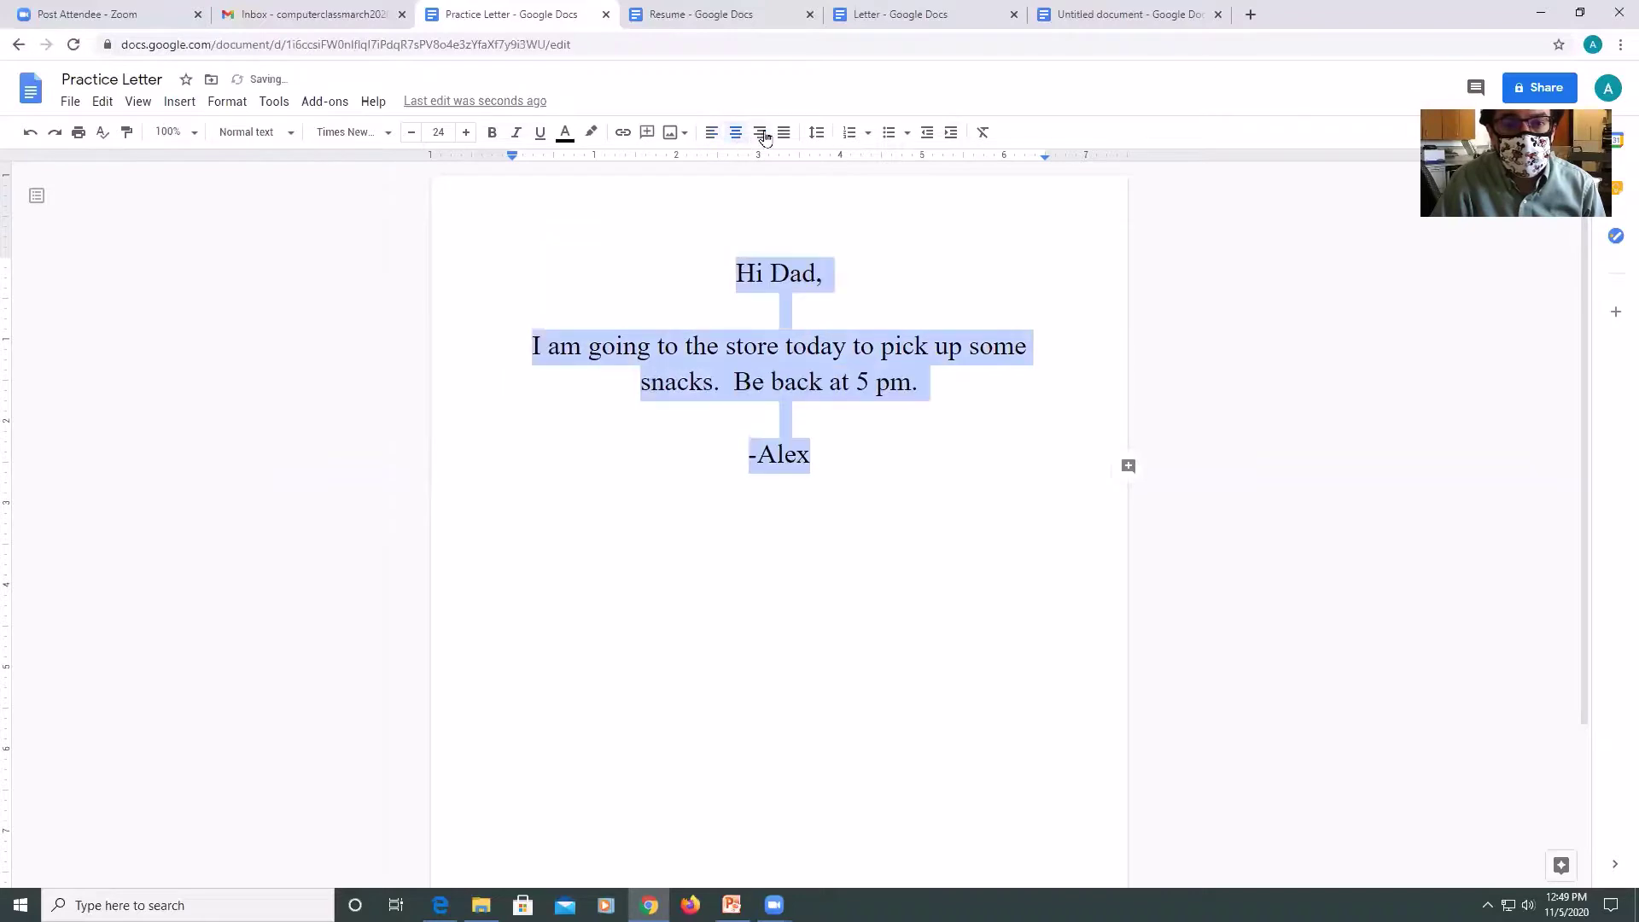
{"action": "left_click", "coordinate": [760, 133]}
{"action": "left_click", "coordinate": [785, 133]}
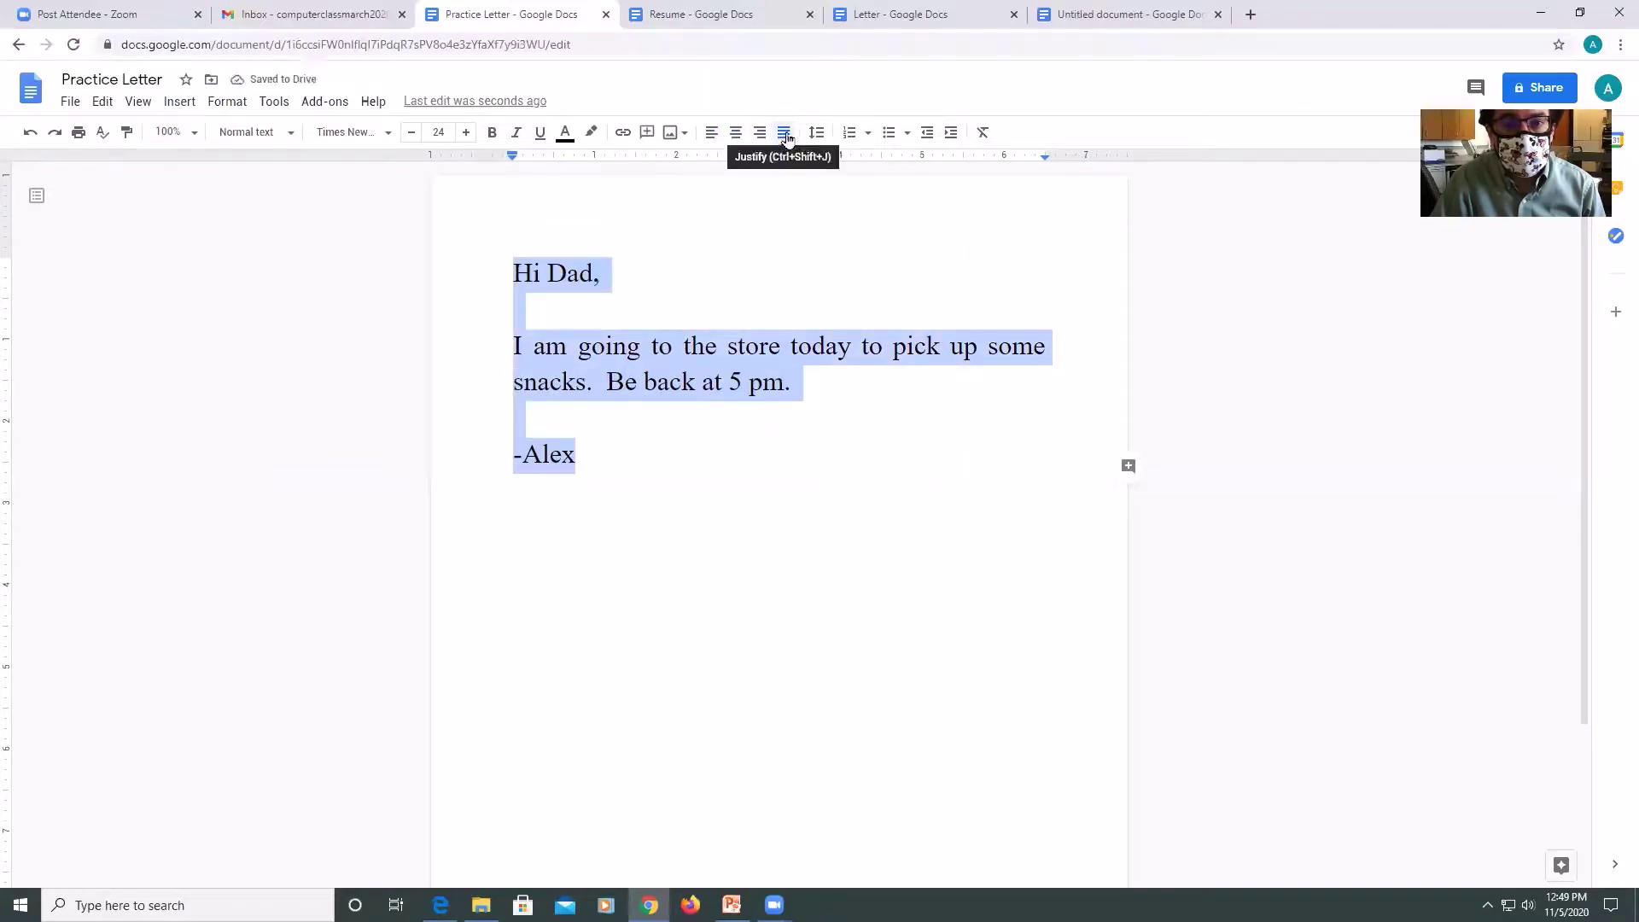
{"action": "left_click", "coordinate": [816, 132]}
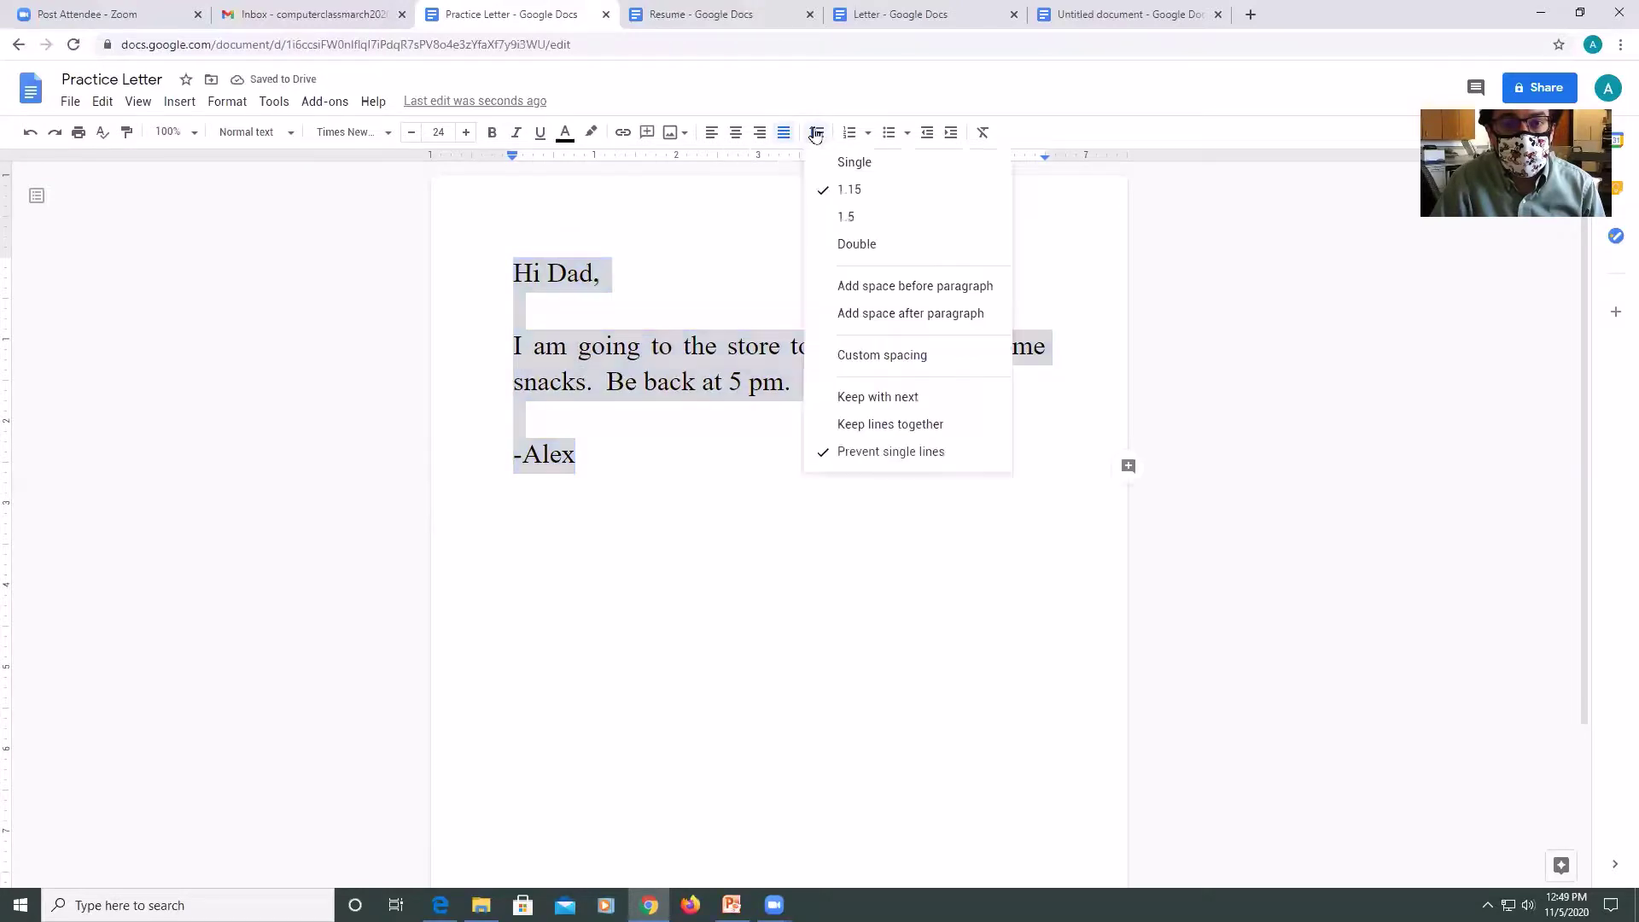
{"action": "left_click", "coordinate": [853, 247]}
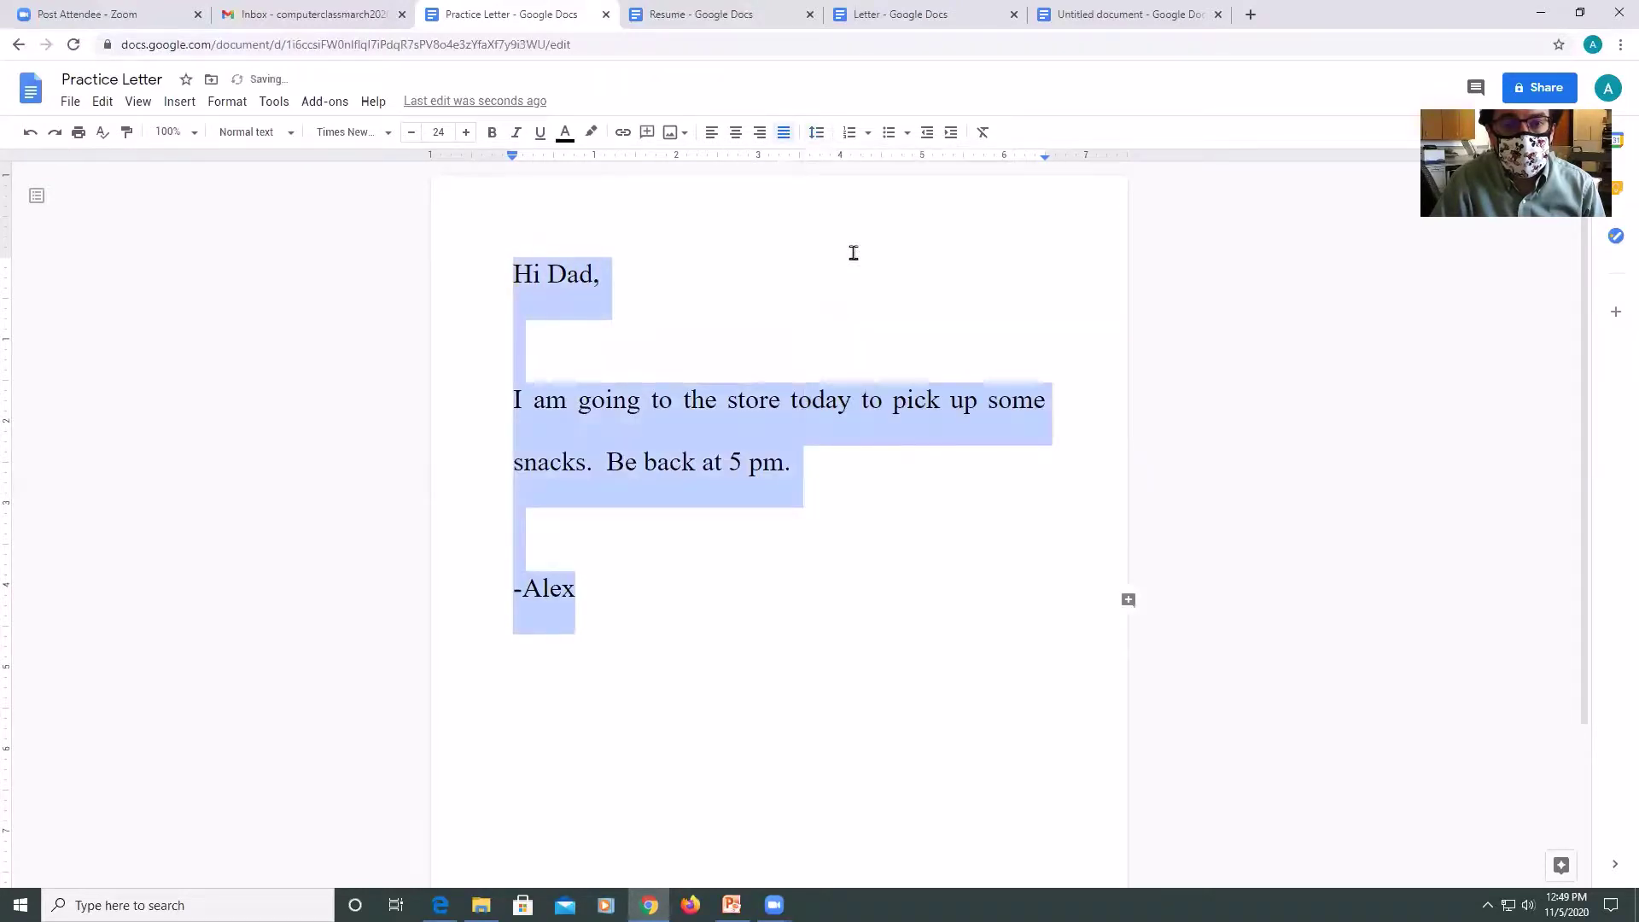
{"action": "left_click", "coordinate": [744, 227]}
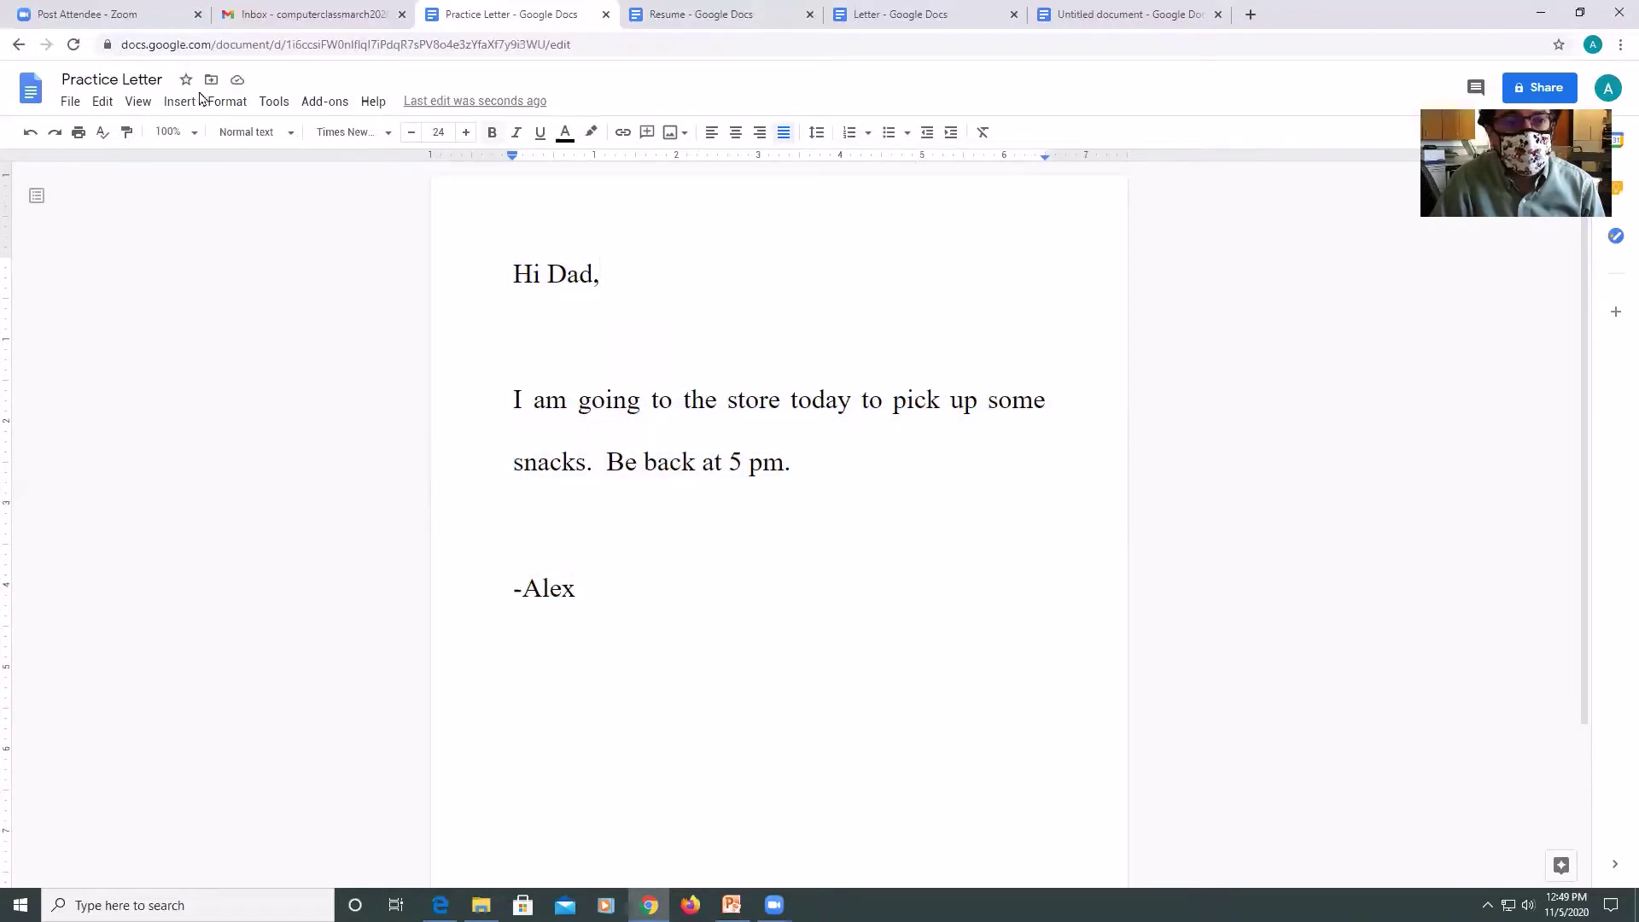
Insert a lakeside autumn tree photo from a 'fall tree' web search below the message.
{"action": "left_click", "coordinate": [170, 102]}
{"action": "double_click", "coordinate": [804, 460]}
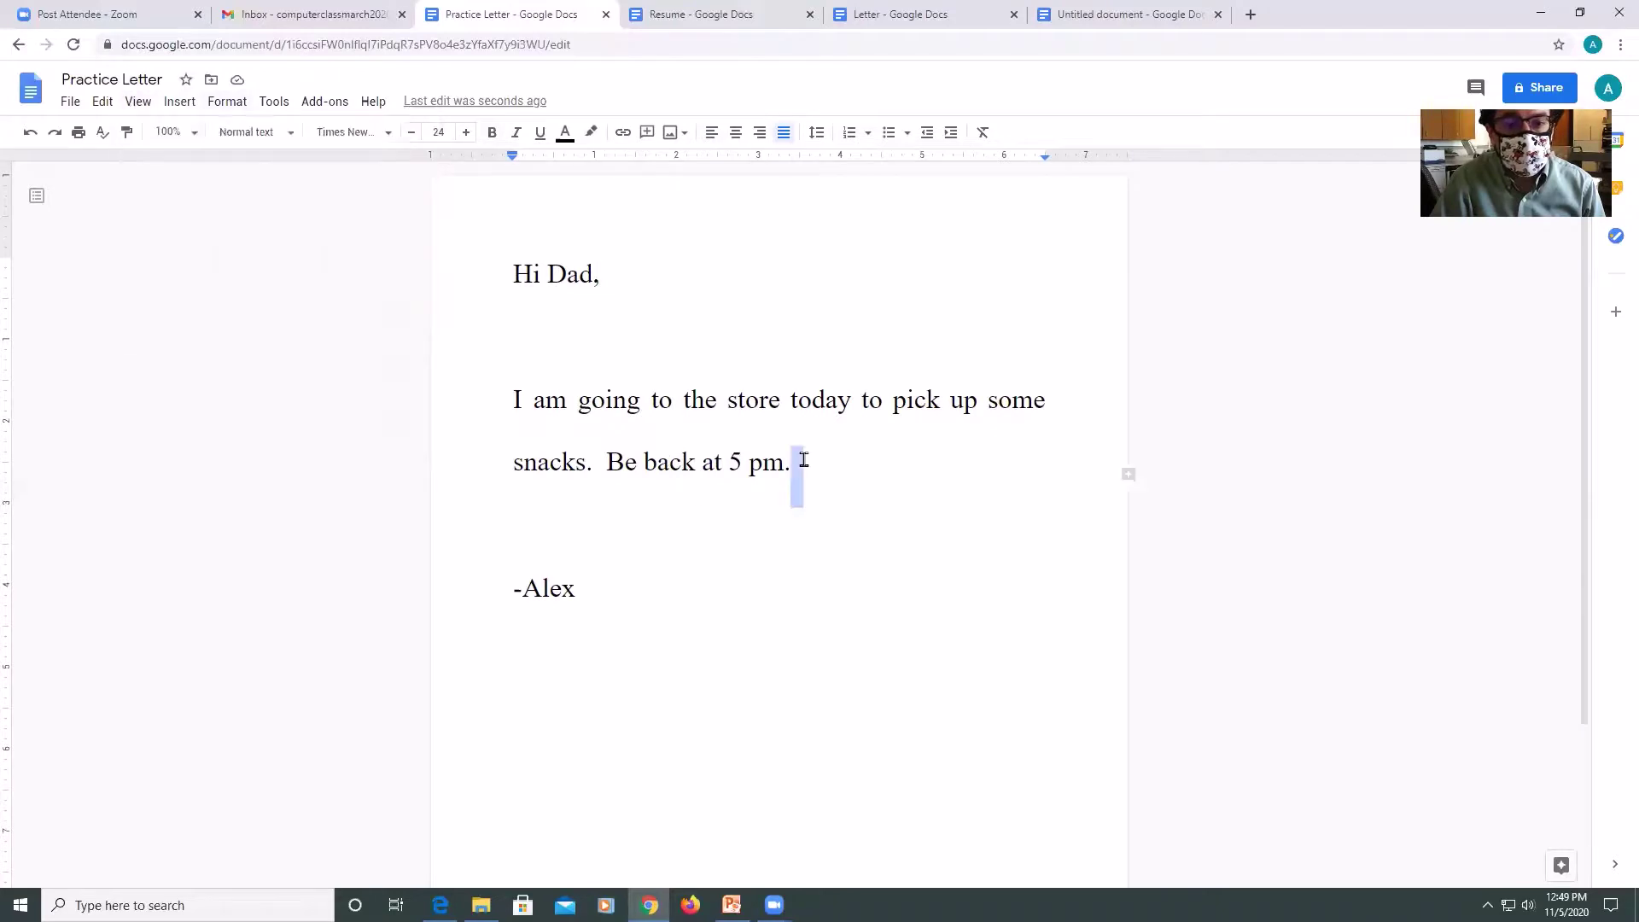
{"action": "key", "text": "Down"}
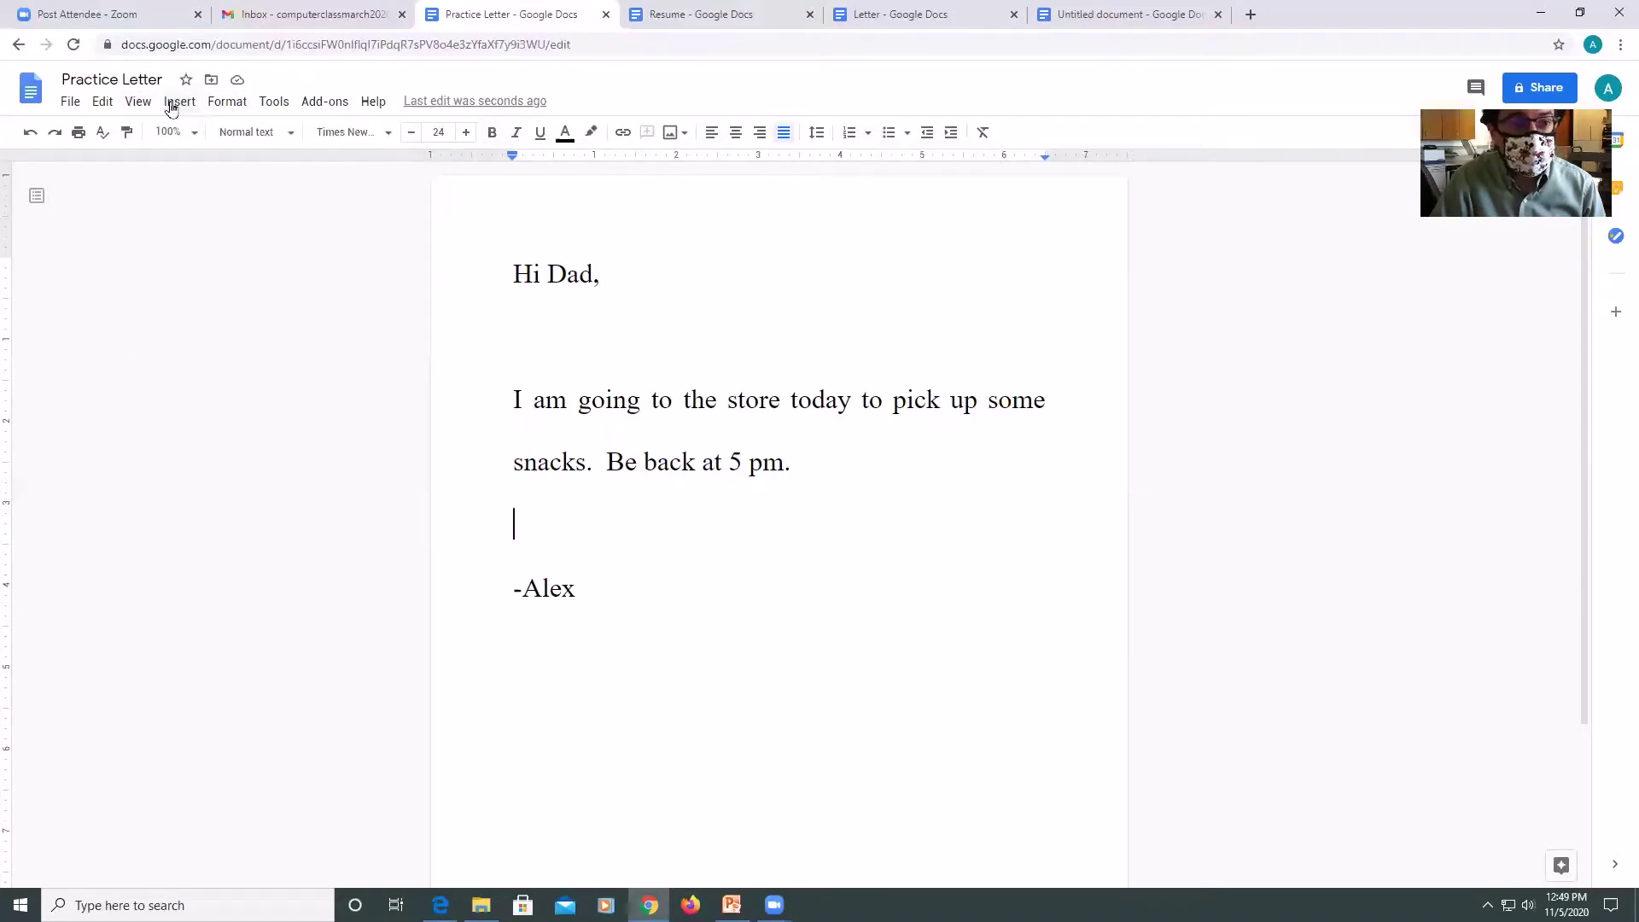
{"action": "left_click", "coordinate": [174, 104]}
{"action": "mouse_move", "coordinate": [186, 137]}
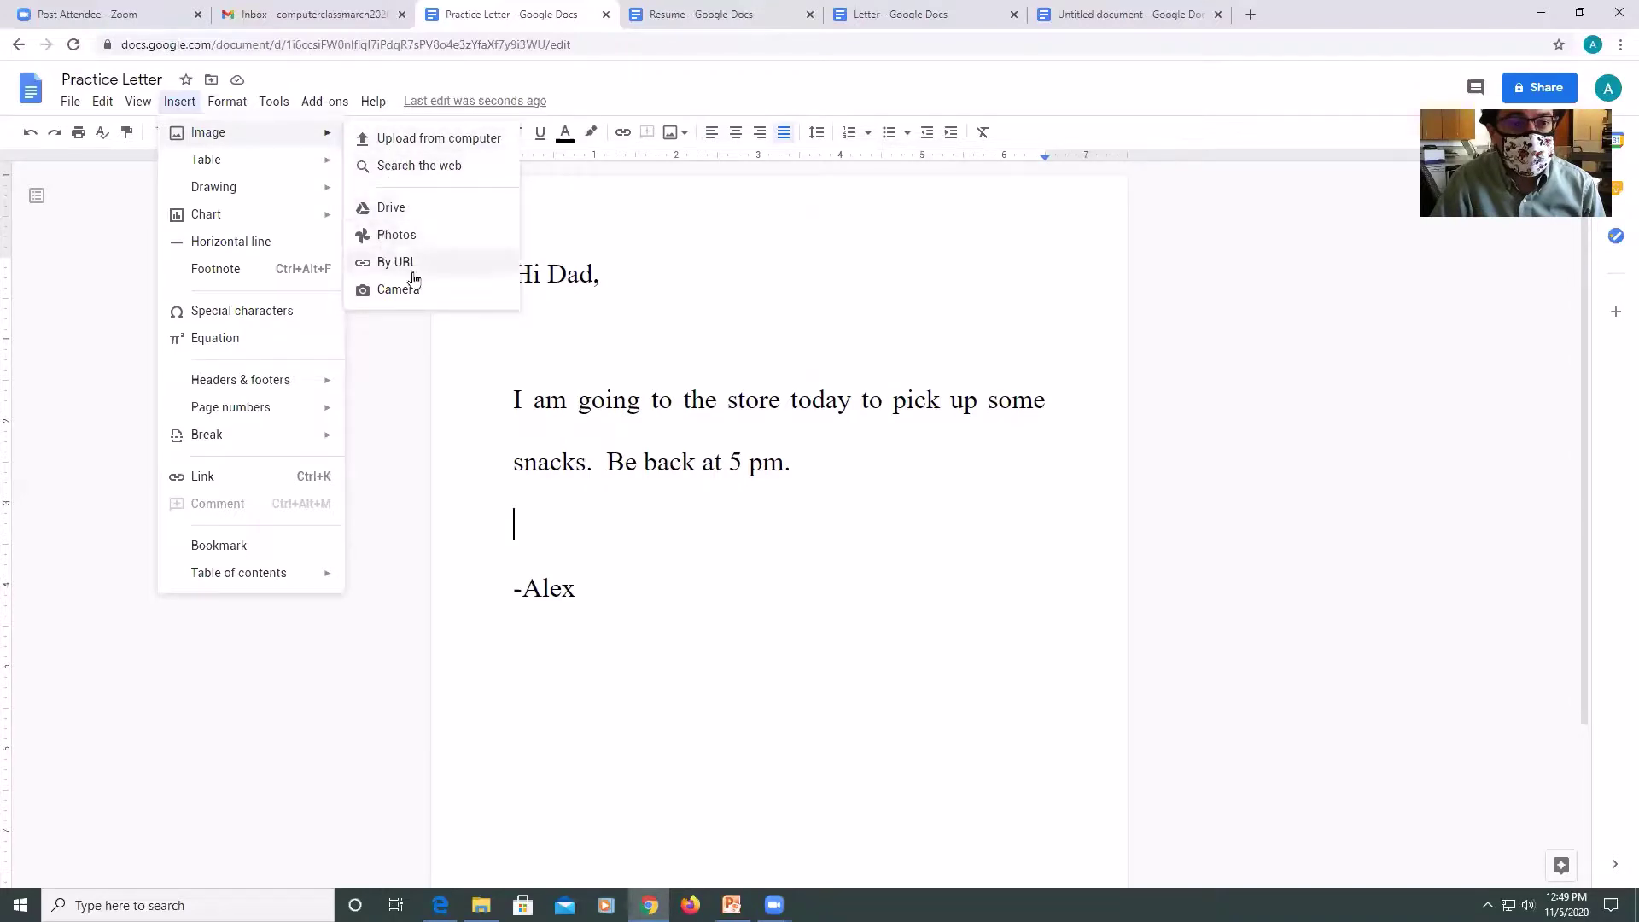
{"action": "left_click", "coordinate": [422, 178]}
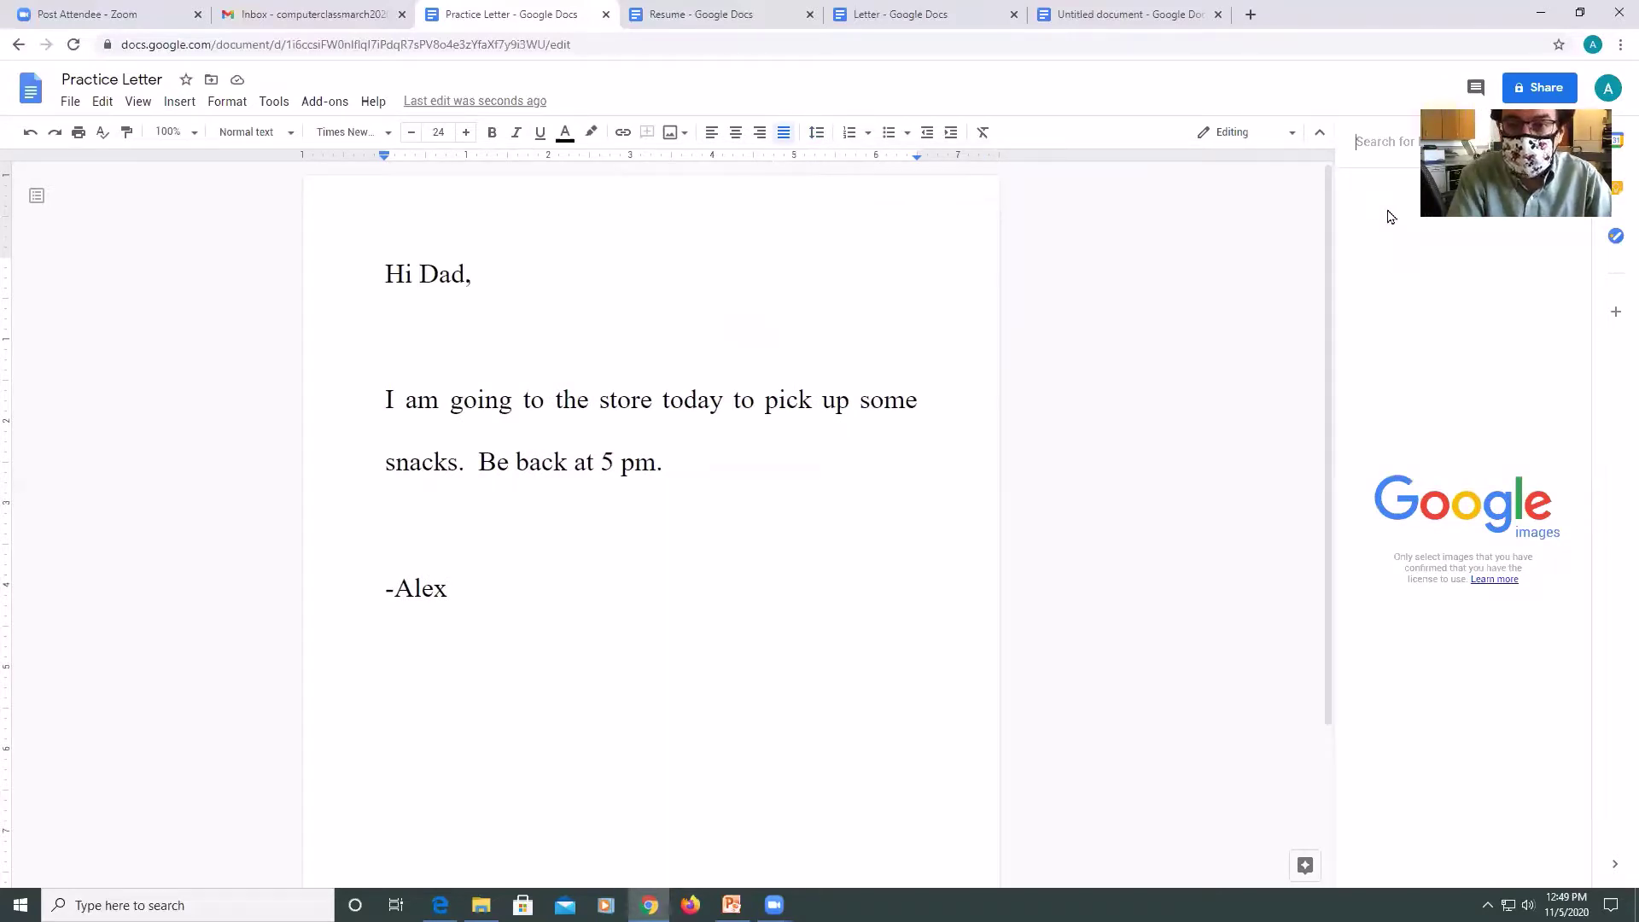
{"action": "type", "text": "f"}
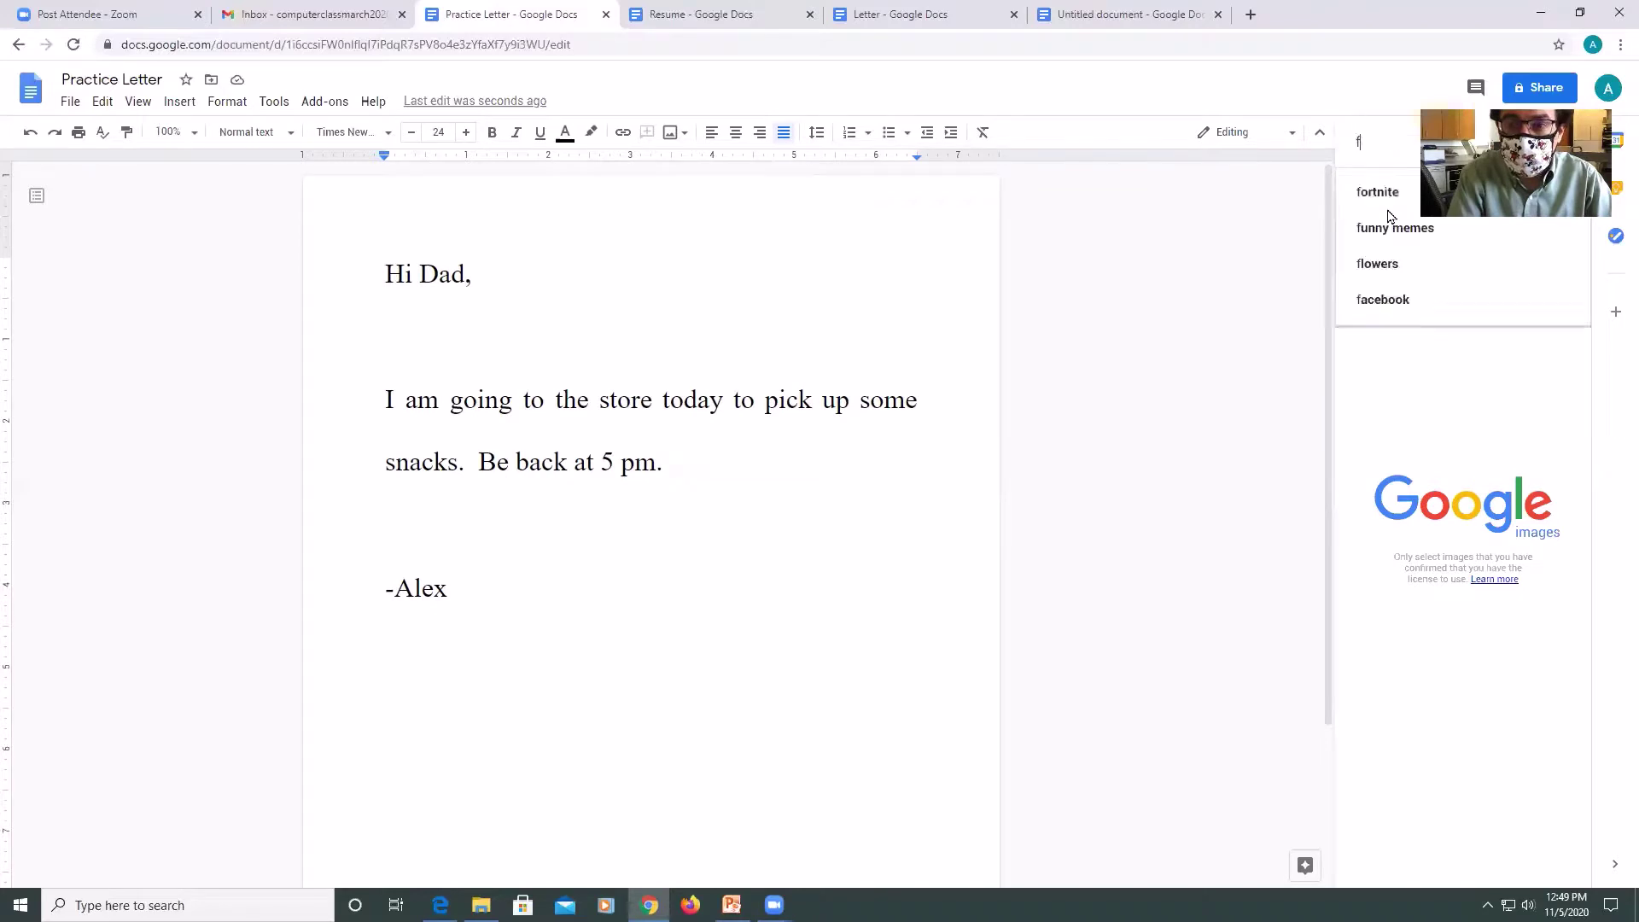
{"action": "type", "text": "all tree"}
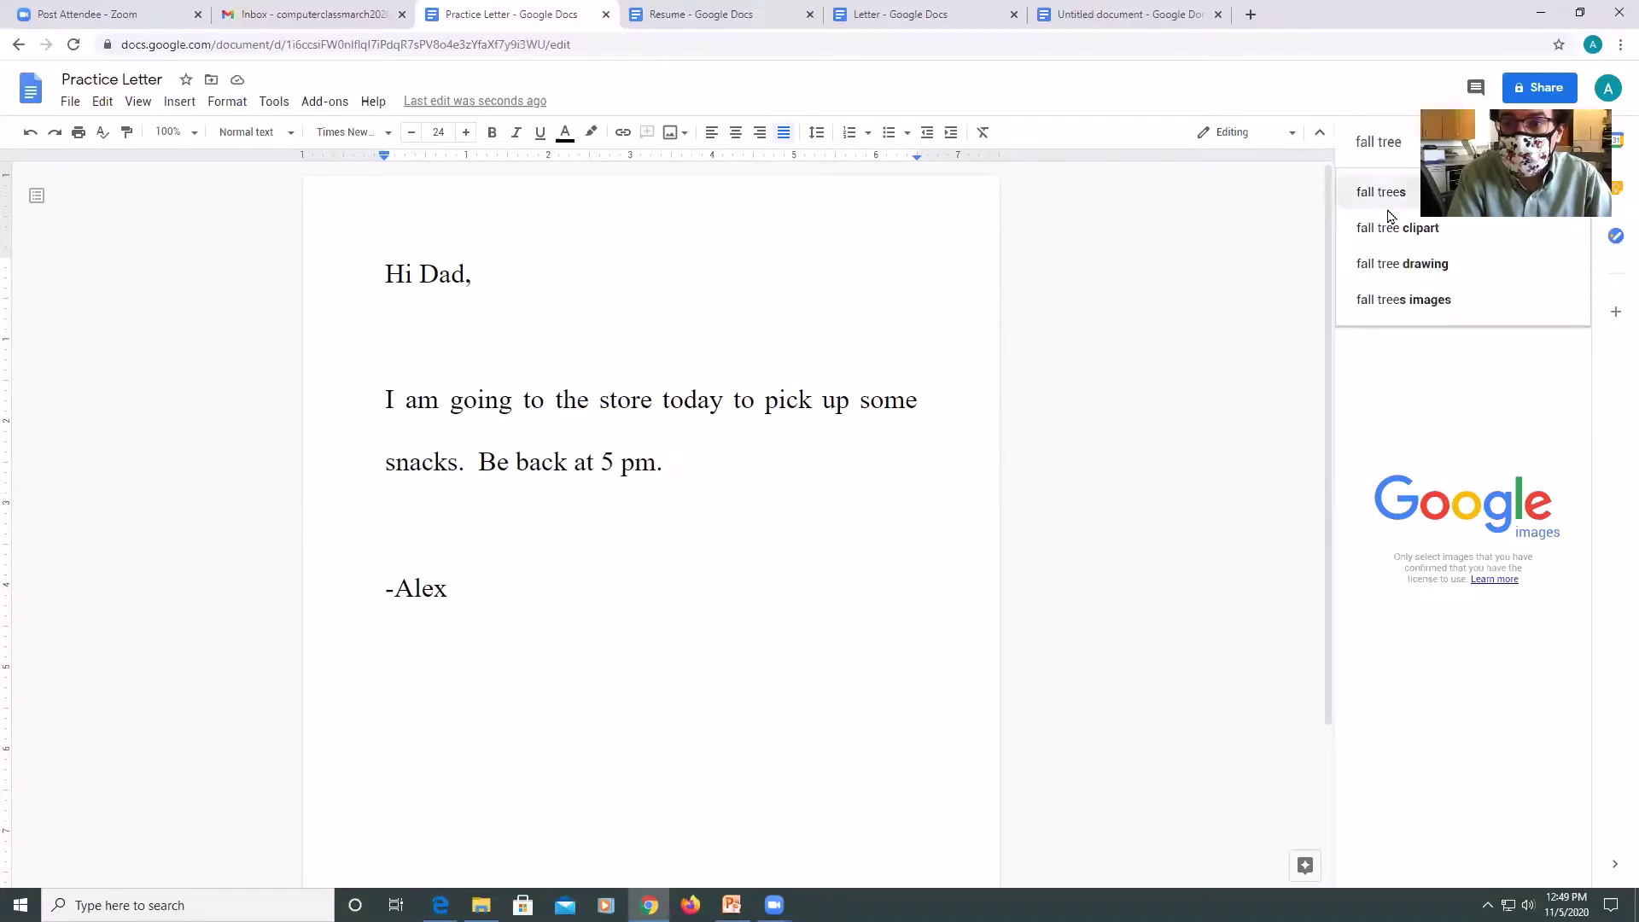
{"action": "left_click", "coordinate": [1387, 208]}
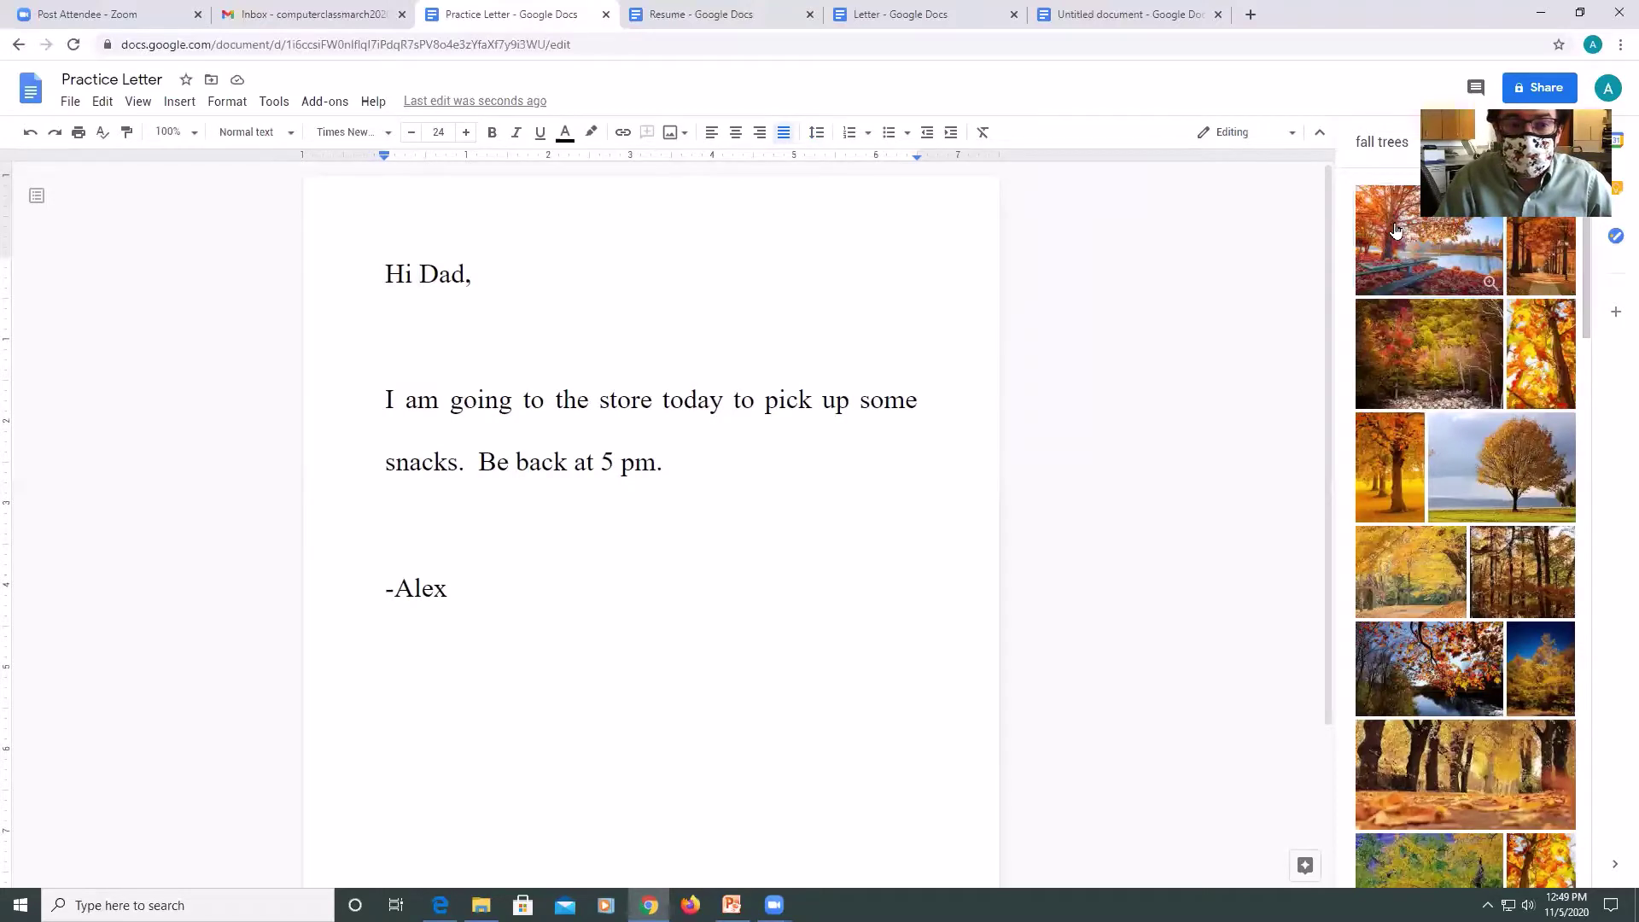
{"action": "left_click", "coordinate": [1396, 230]}
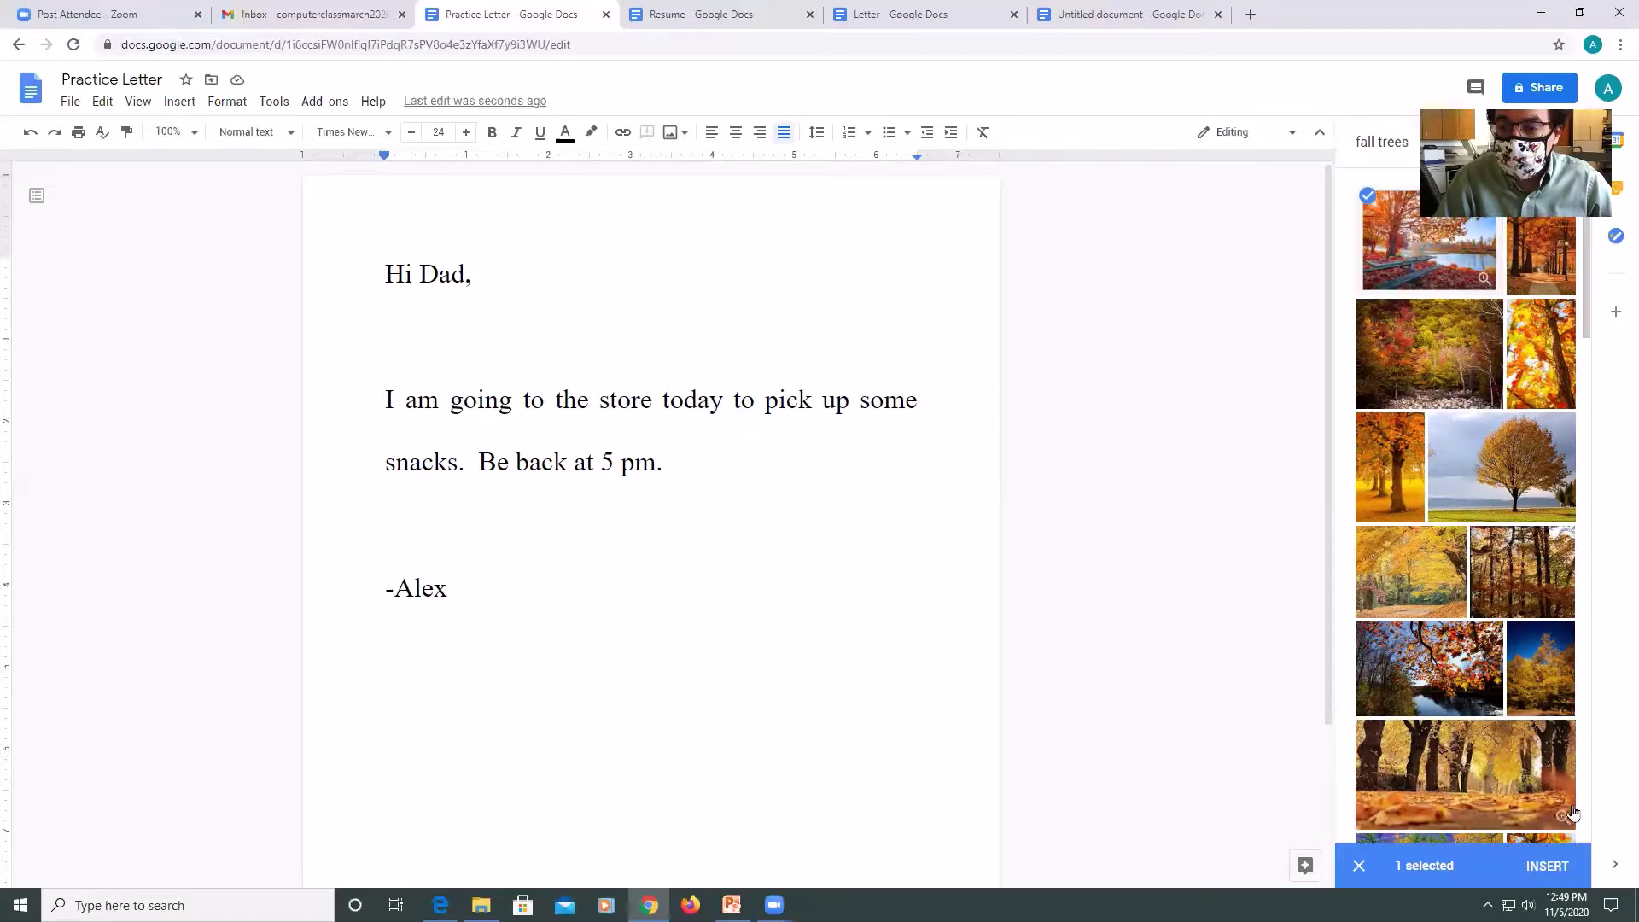
{"action": "left_click", "coordinate": [1561, 867]}
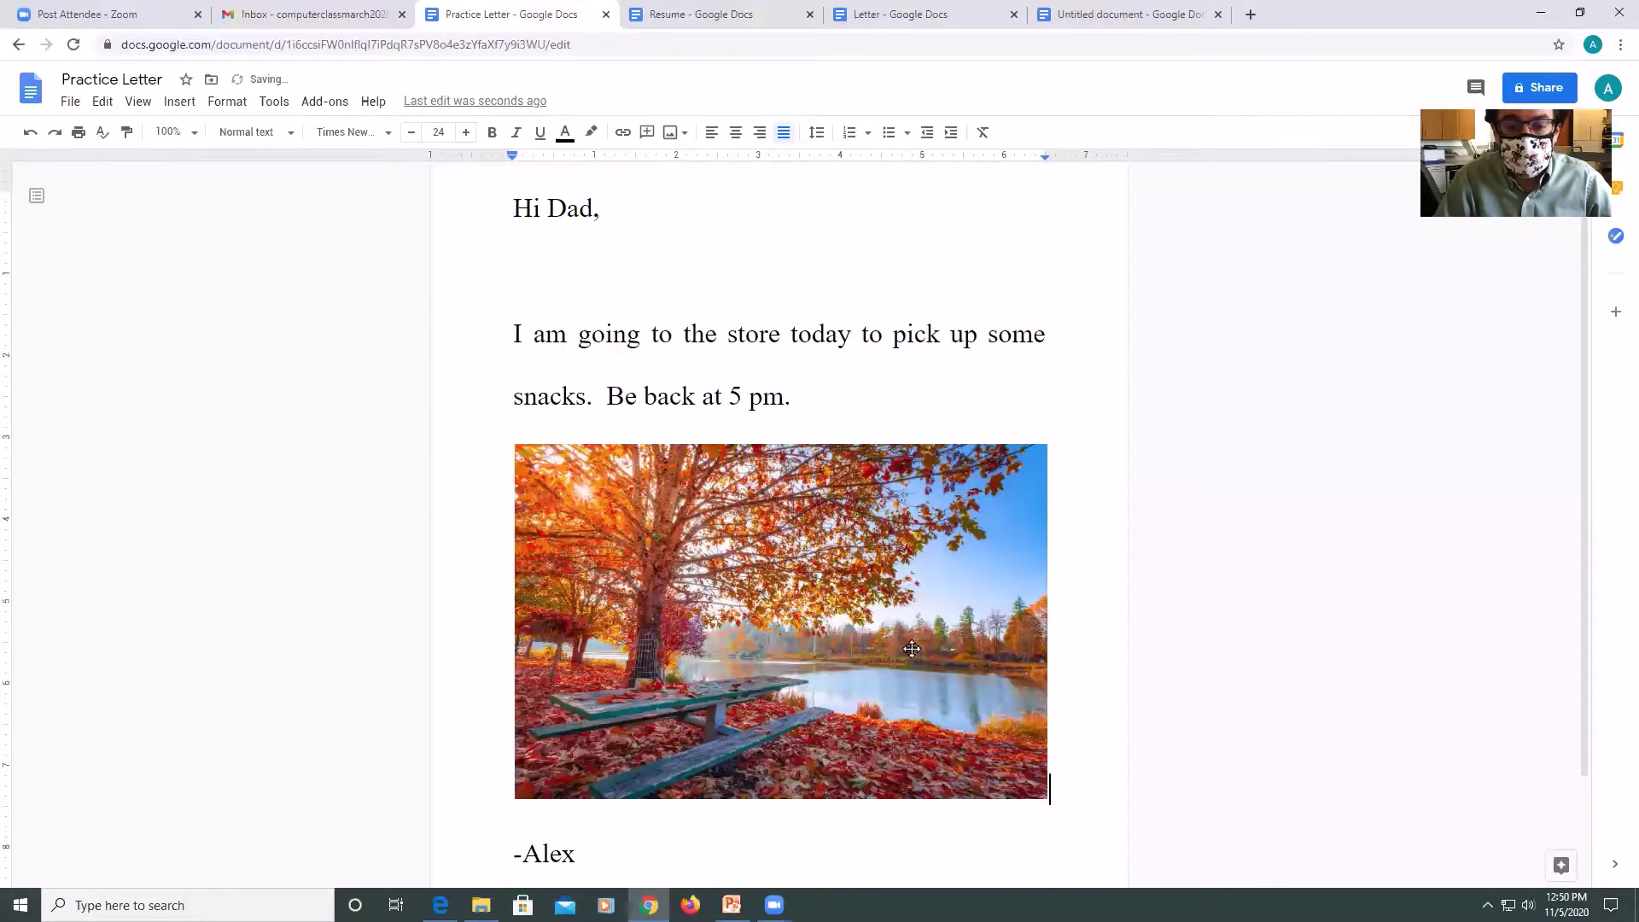
{"action": "scroll", "coordinate": [910, 631], "scroll_direction": "down", "scroll_amount": 2}
Add page numbers to the top-right header of every page of the letter.
{"action": "scroll", "coordinate": [896, 656], "scroll_direction": "up", "scroll_amount": 3}
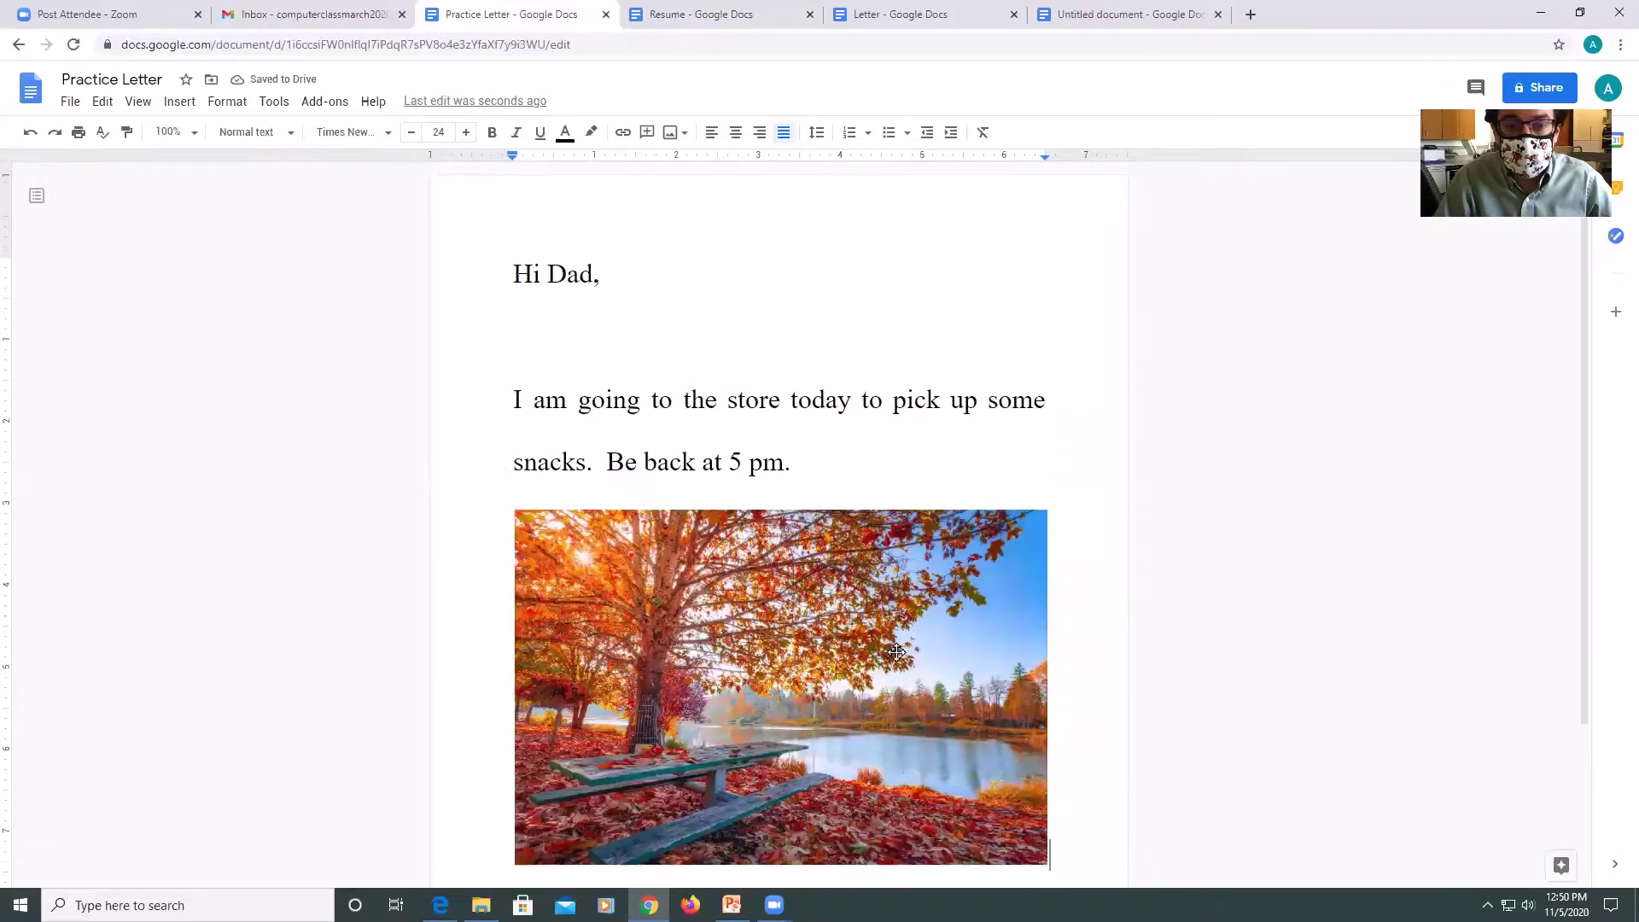
{"action": "left_click", "coordinate": [177, 102]}
{"action": "mouse_move", "coordinate": [204, 146]}
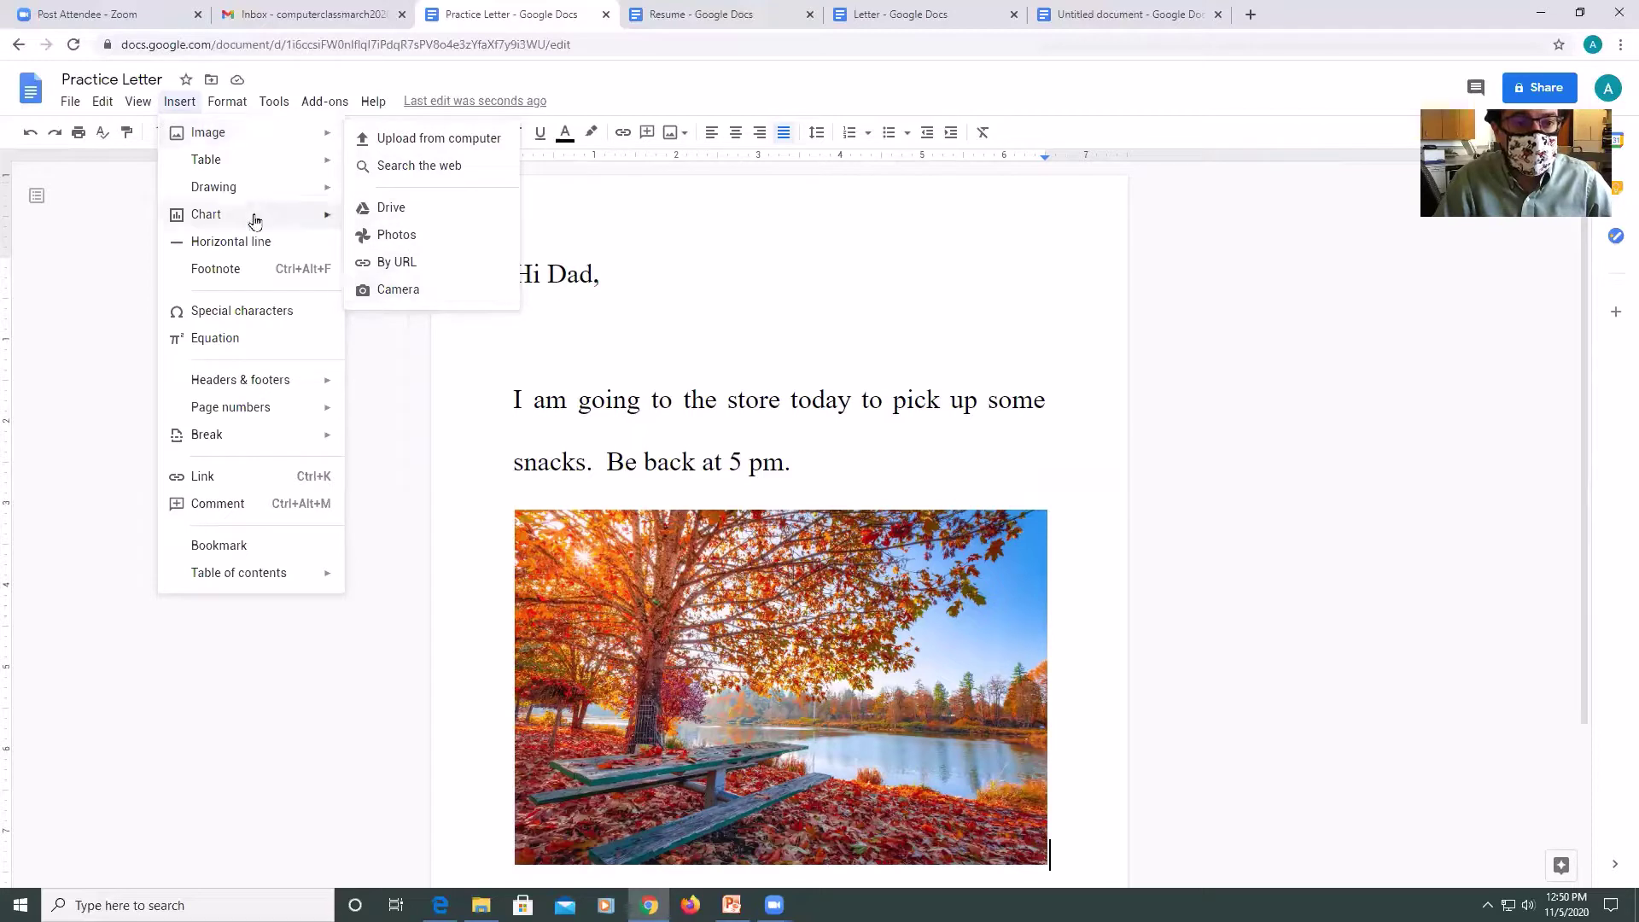
{"action": "mouse_move", "coordinate": [228, 205]}
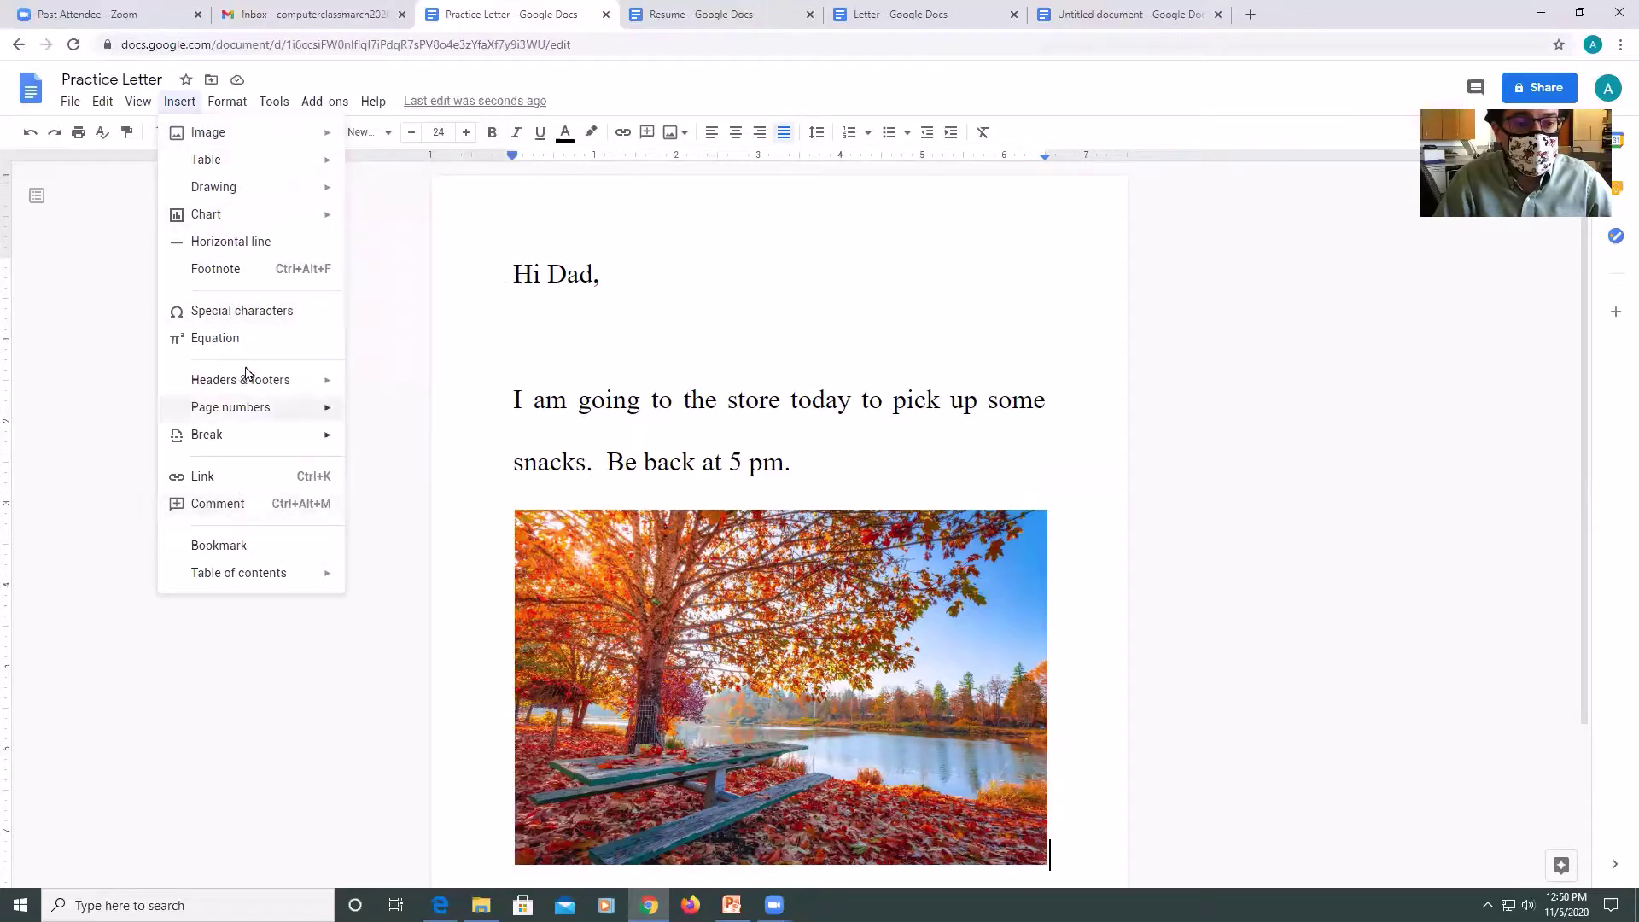
{"action": "mouse_move", "coordinate": [248, 386]}
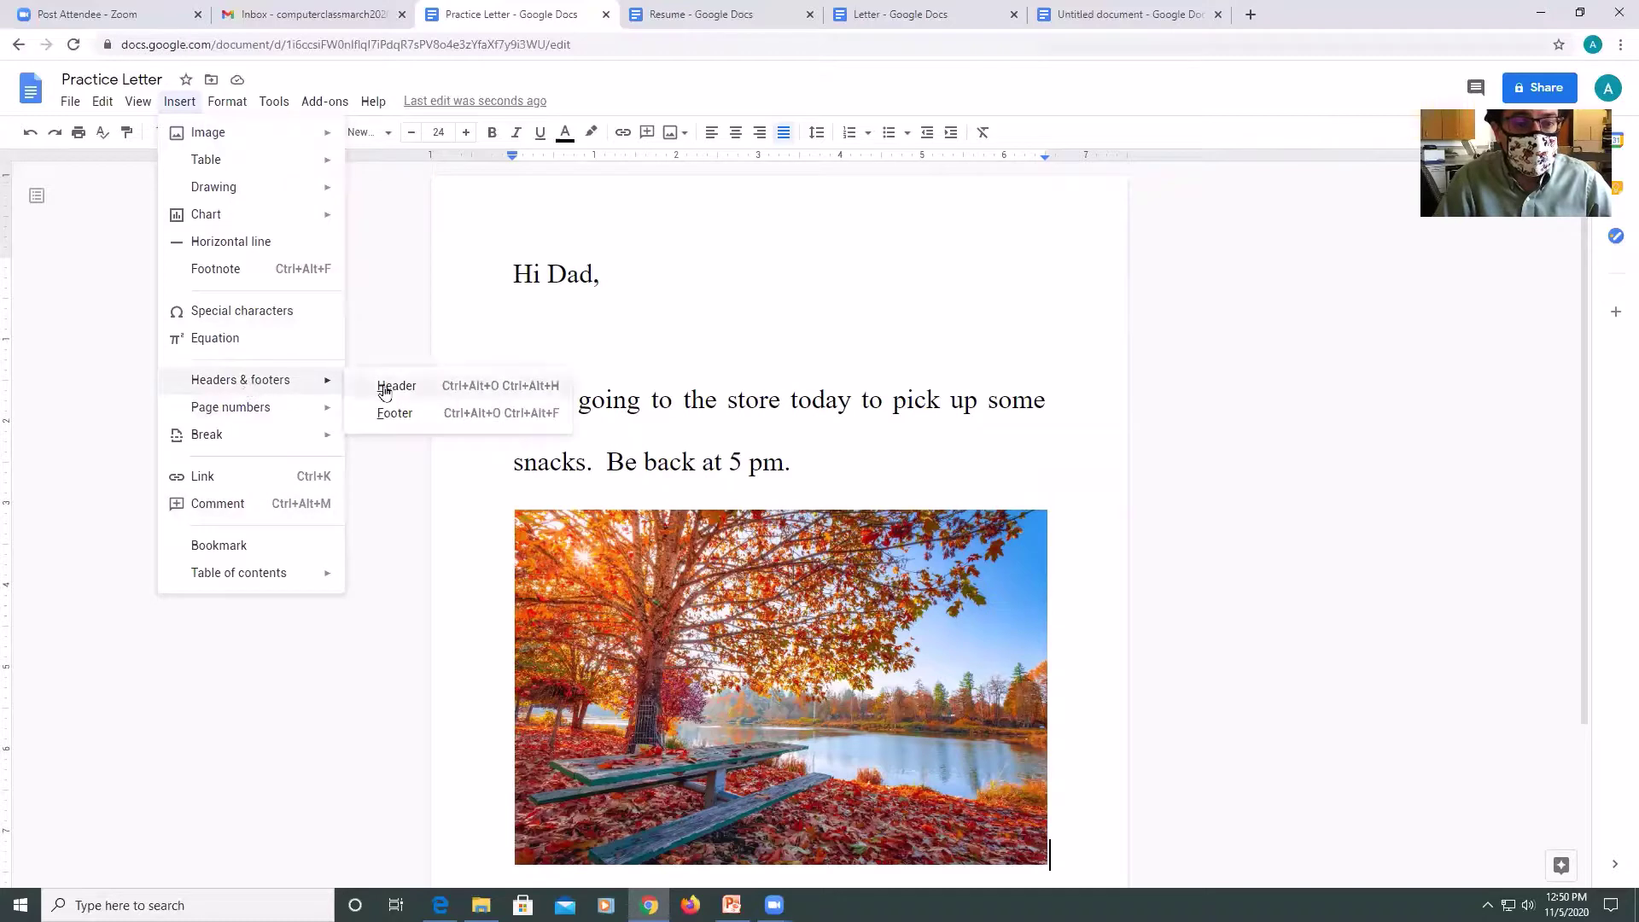
{"action": "mouse_move", "coordinate": [318, 417]}
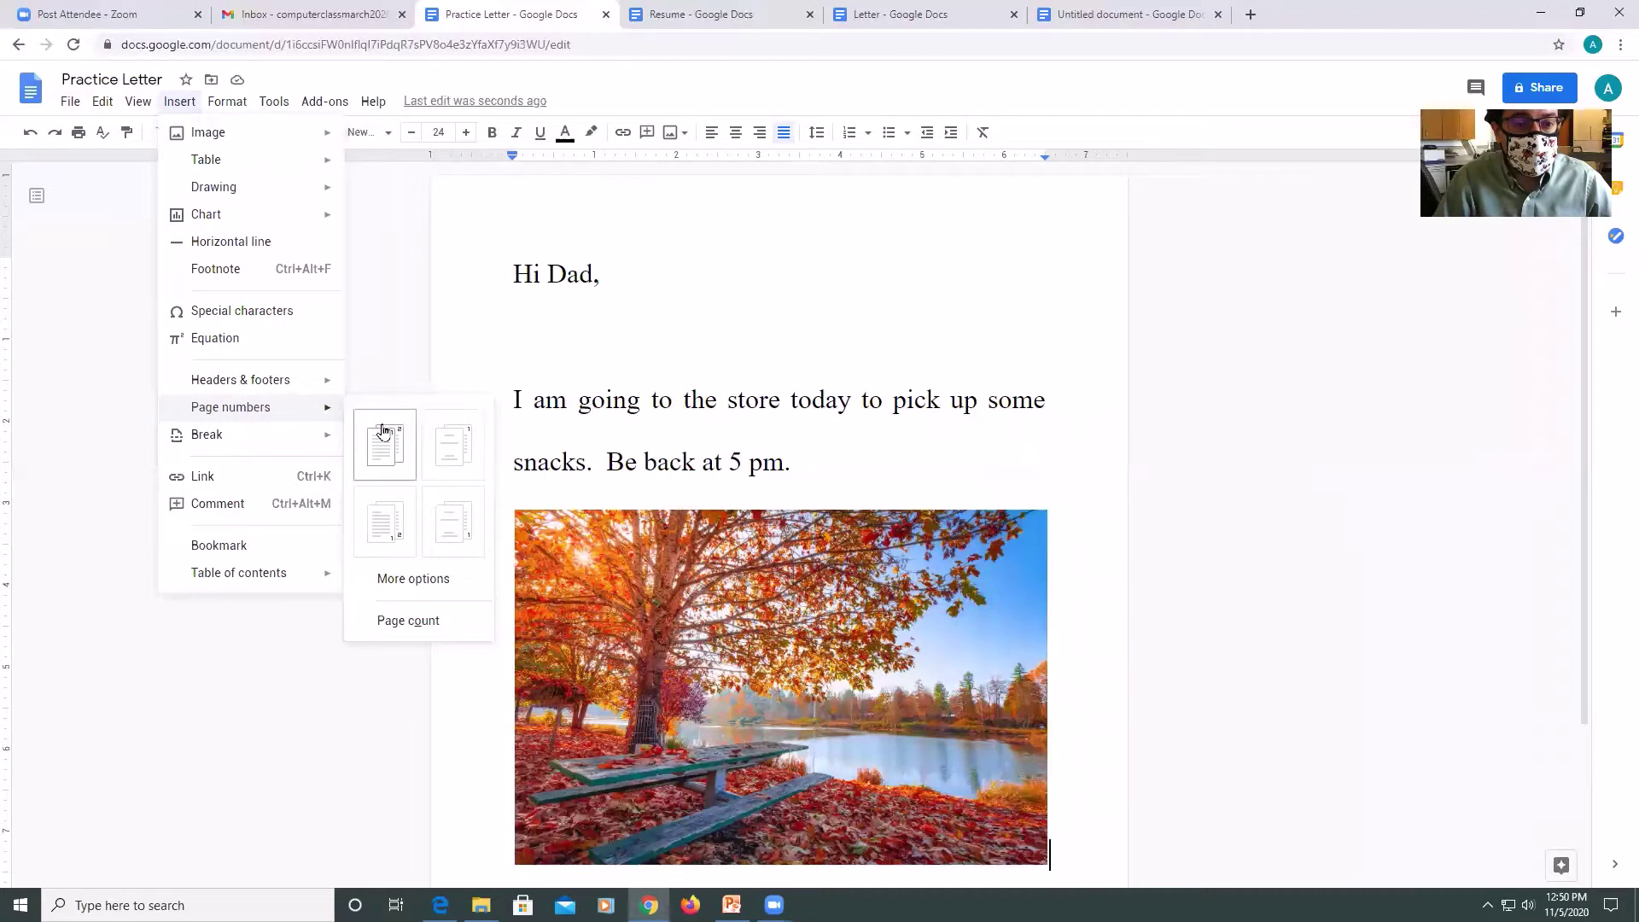
{"action": "left_click", "coordinate": [452, 477]}
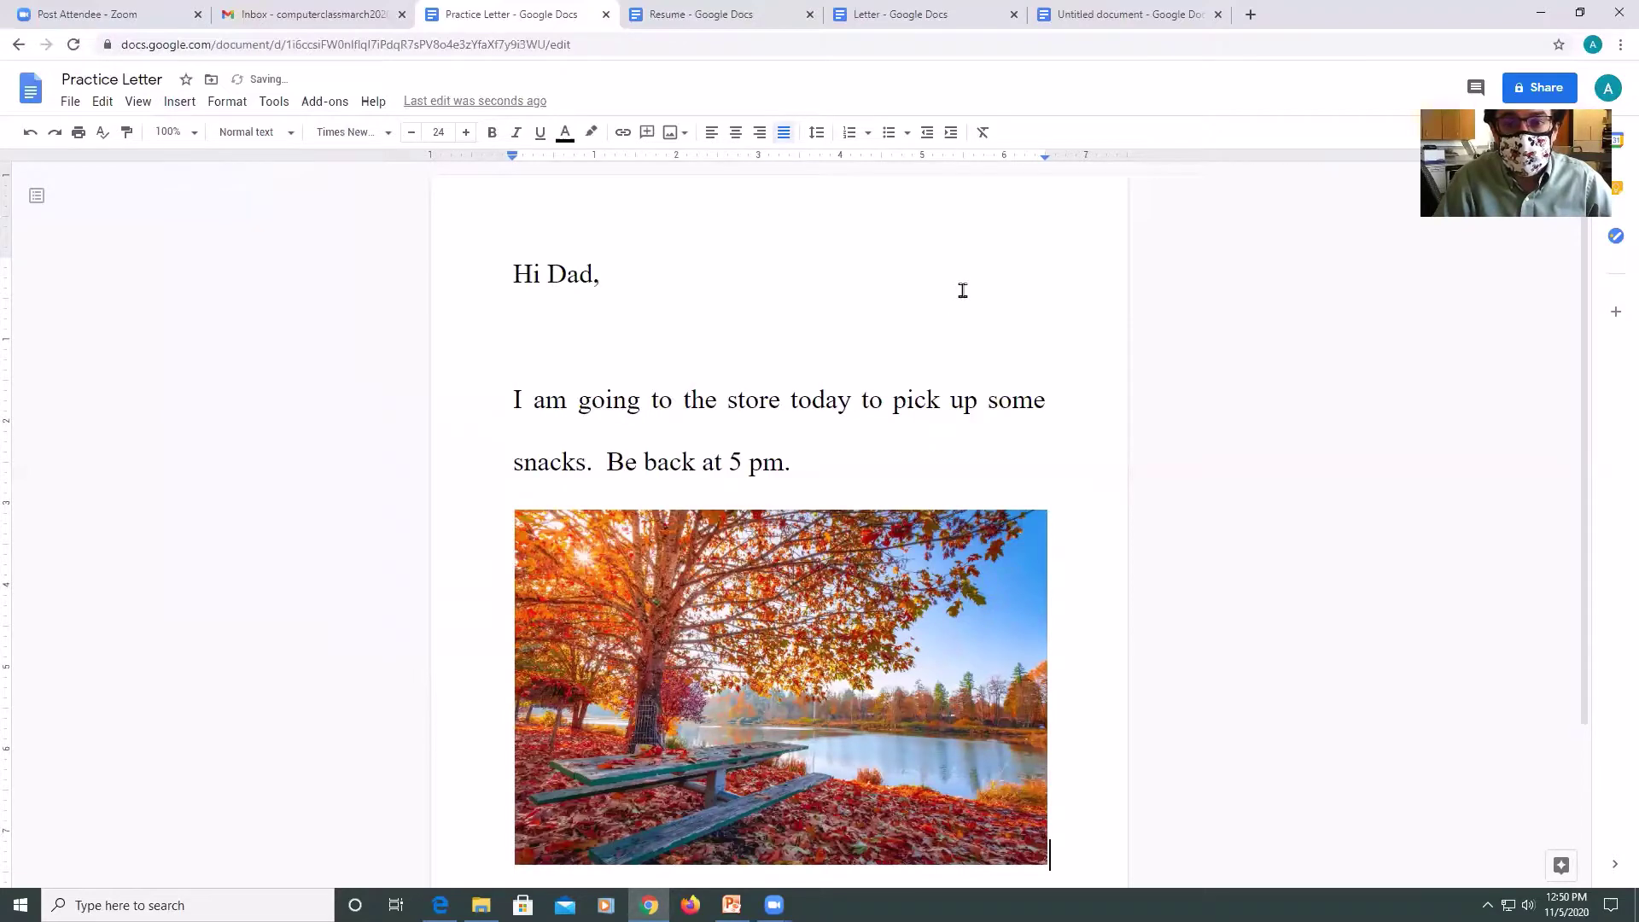
{"action": "scroll", "coordinate": [959, 291], "scroll_direction": "down", "scroll_amount": 3}
{"action": "scroll", "coordinate": [959, 285], "scroll_direction": "up", "scroll_amount": 3}
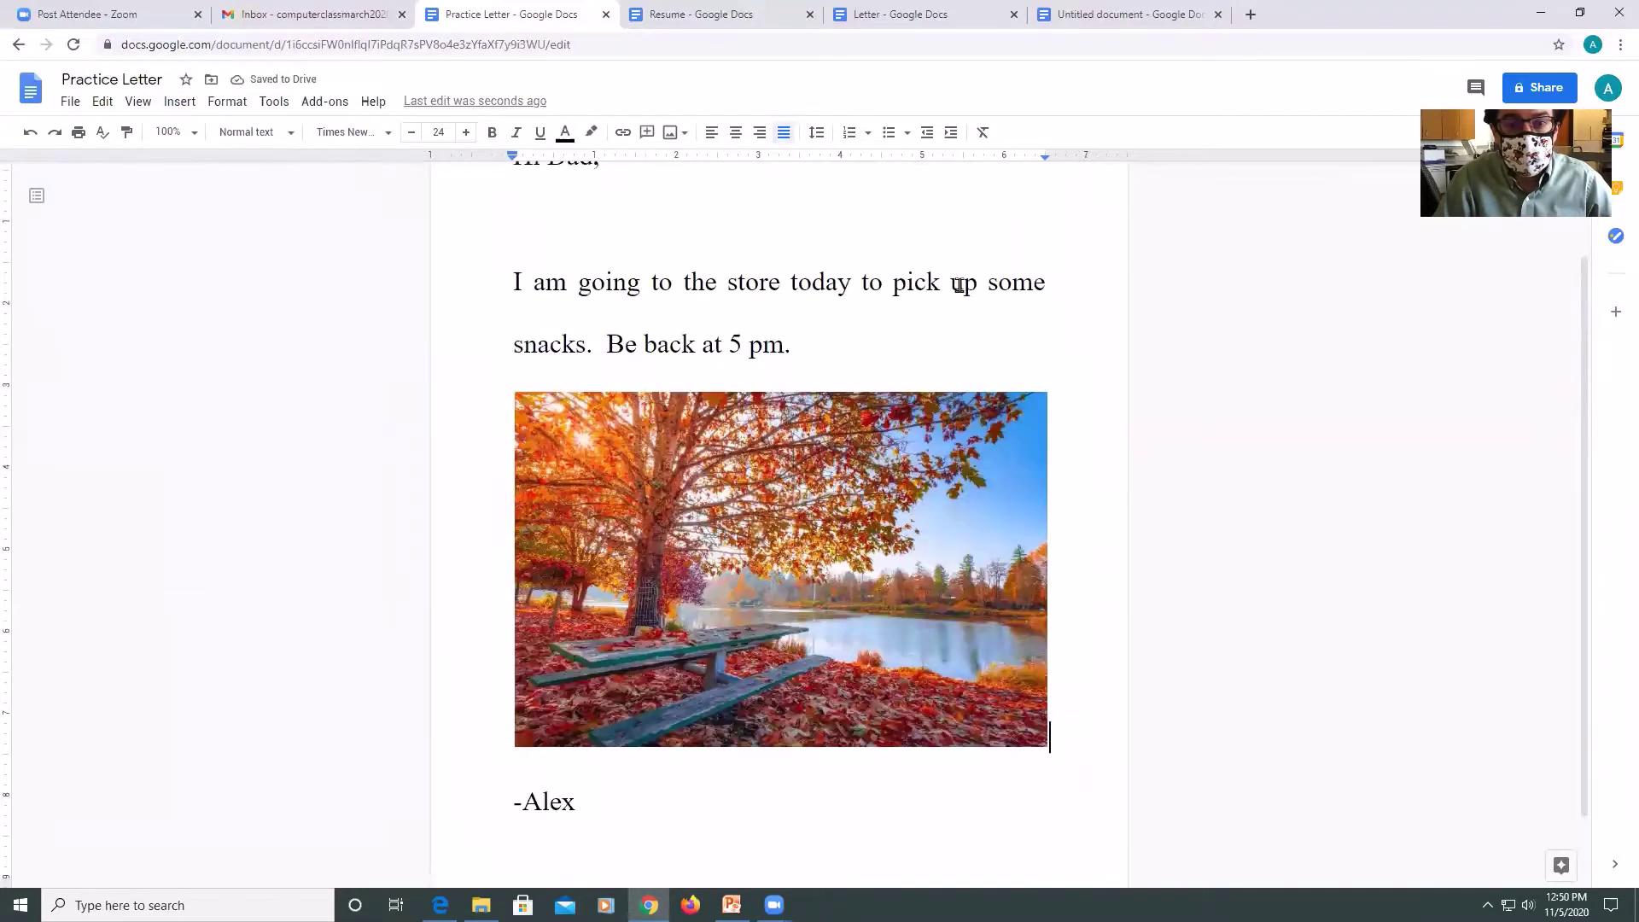
{"action": "scroll", "coordinate": [958, 280], "scroll_direction": "down", "scroll_amount": 3}
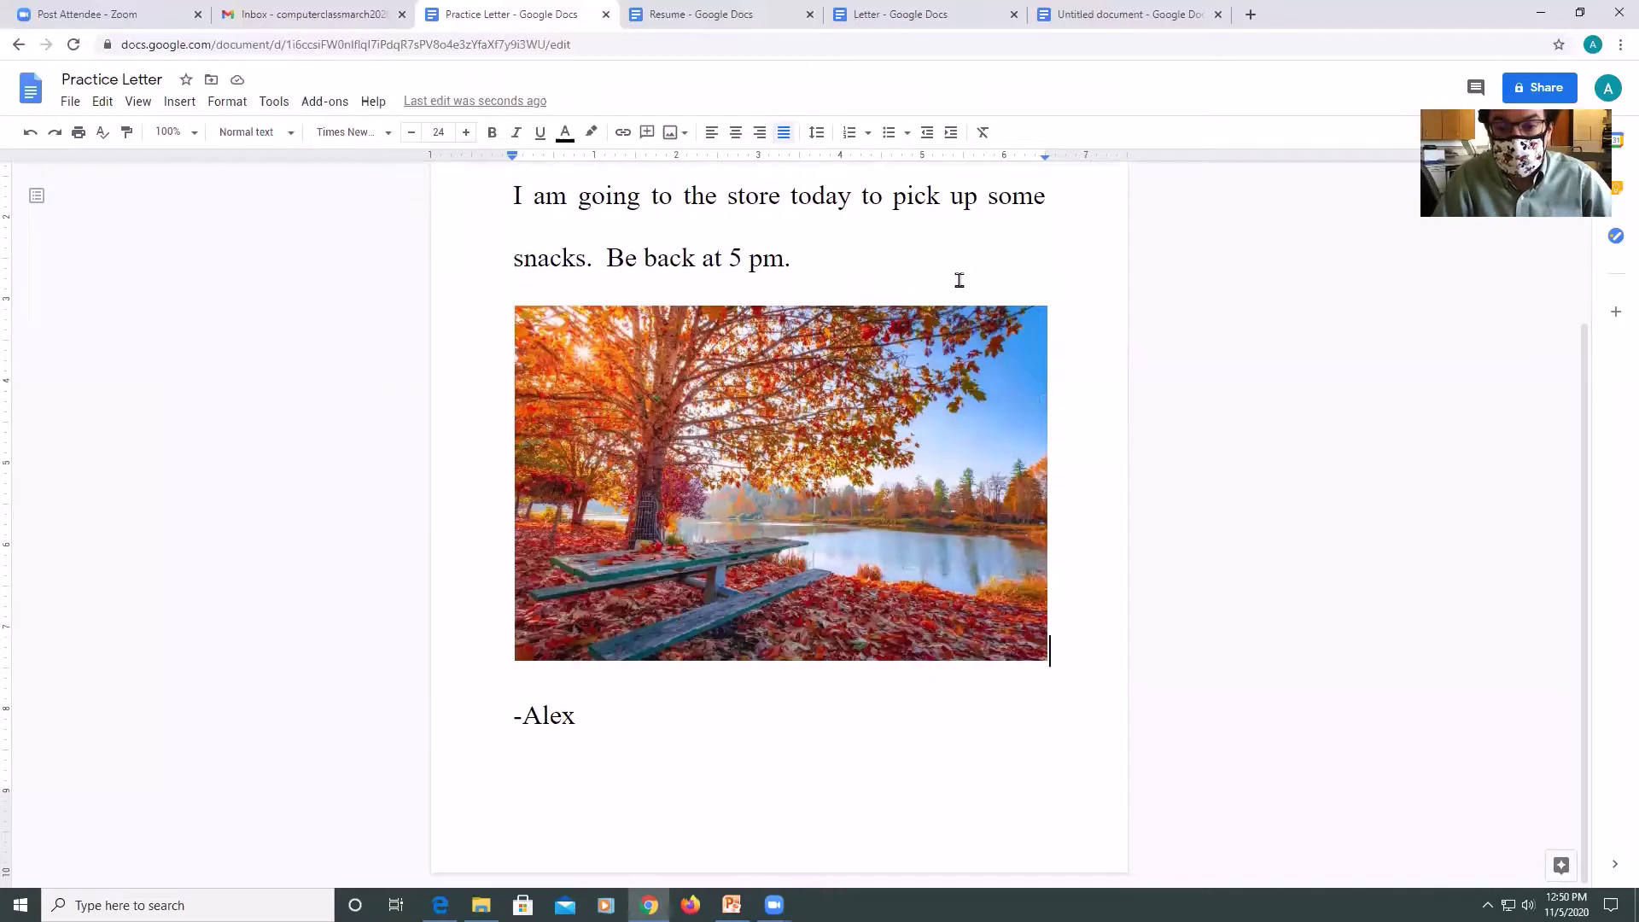
Insert a page number at the bottom right of the page.
{"action": "left_click", "coordinate": [186, 106]}
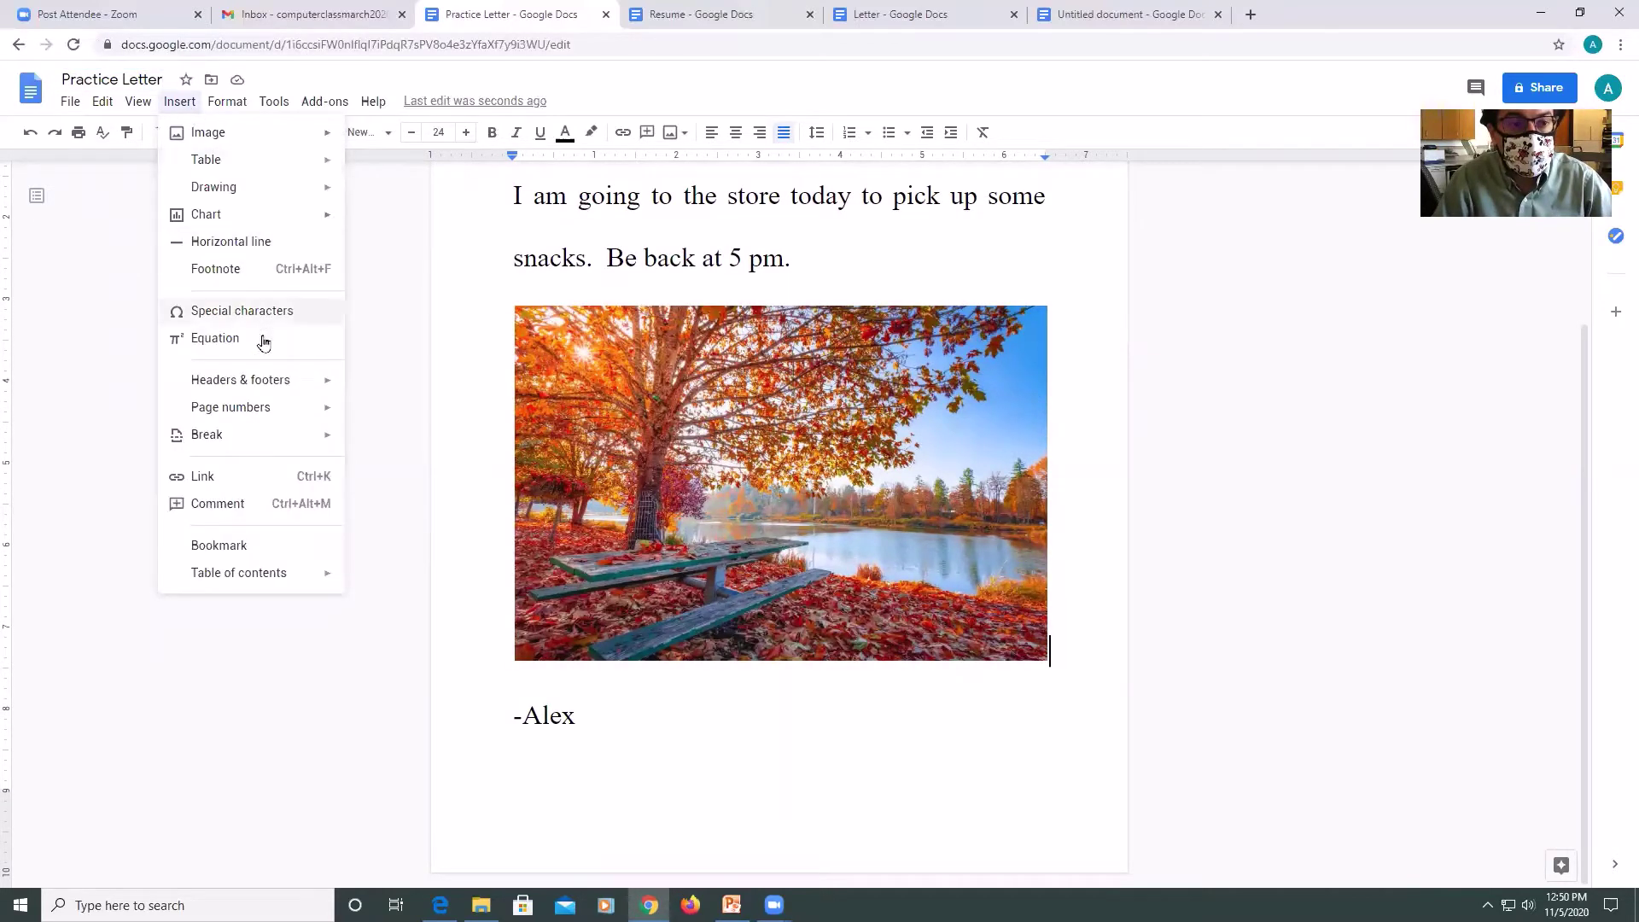
{"action": "mouse_move", "coordinate": [266, 414]}
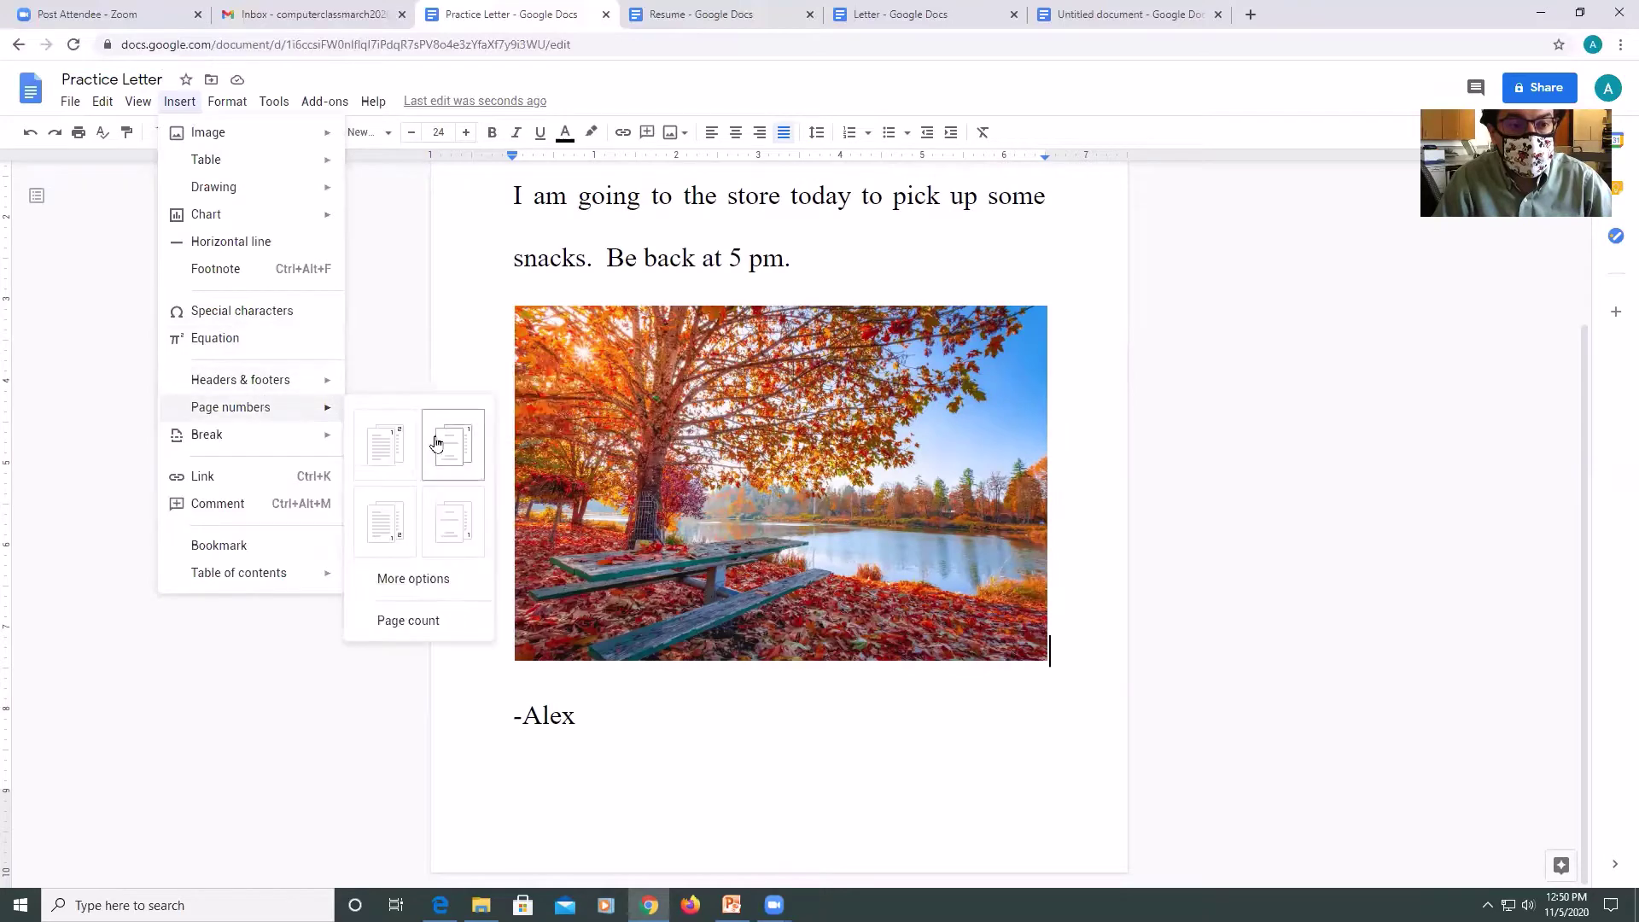
{"action": "left_click", "coordinate": [461, 516]}
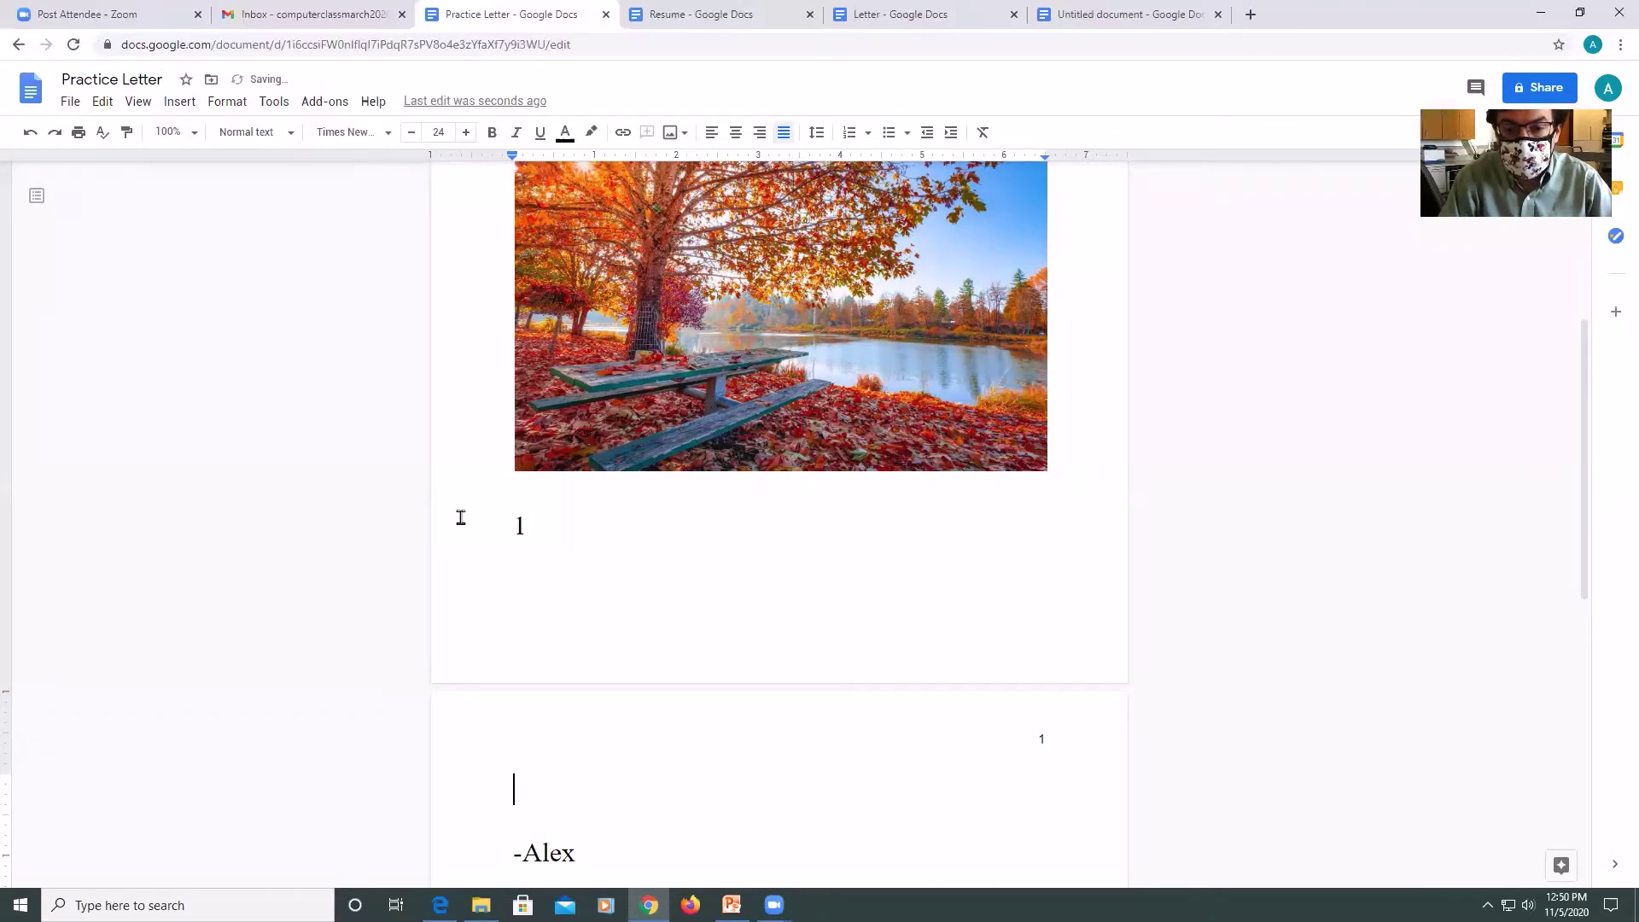
Delete the stray '1' on the line below the photo.
{"action": "key", "text": "ctrl+End"}
{"action": "key", "text": "Up"}
{"action": "key", "text": "Up"}
{"action": "key", "text": "Up"}
{"action": "key", "text": "Up"}
{"action": "key", "text": "Up"}
{"action": "key", "text": "Up"}
{"action": "key", "text": "Up"}
{"action": "key", "text": "Up"}
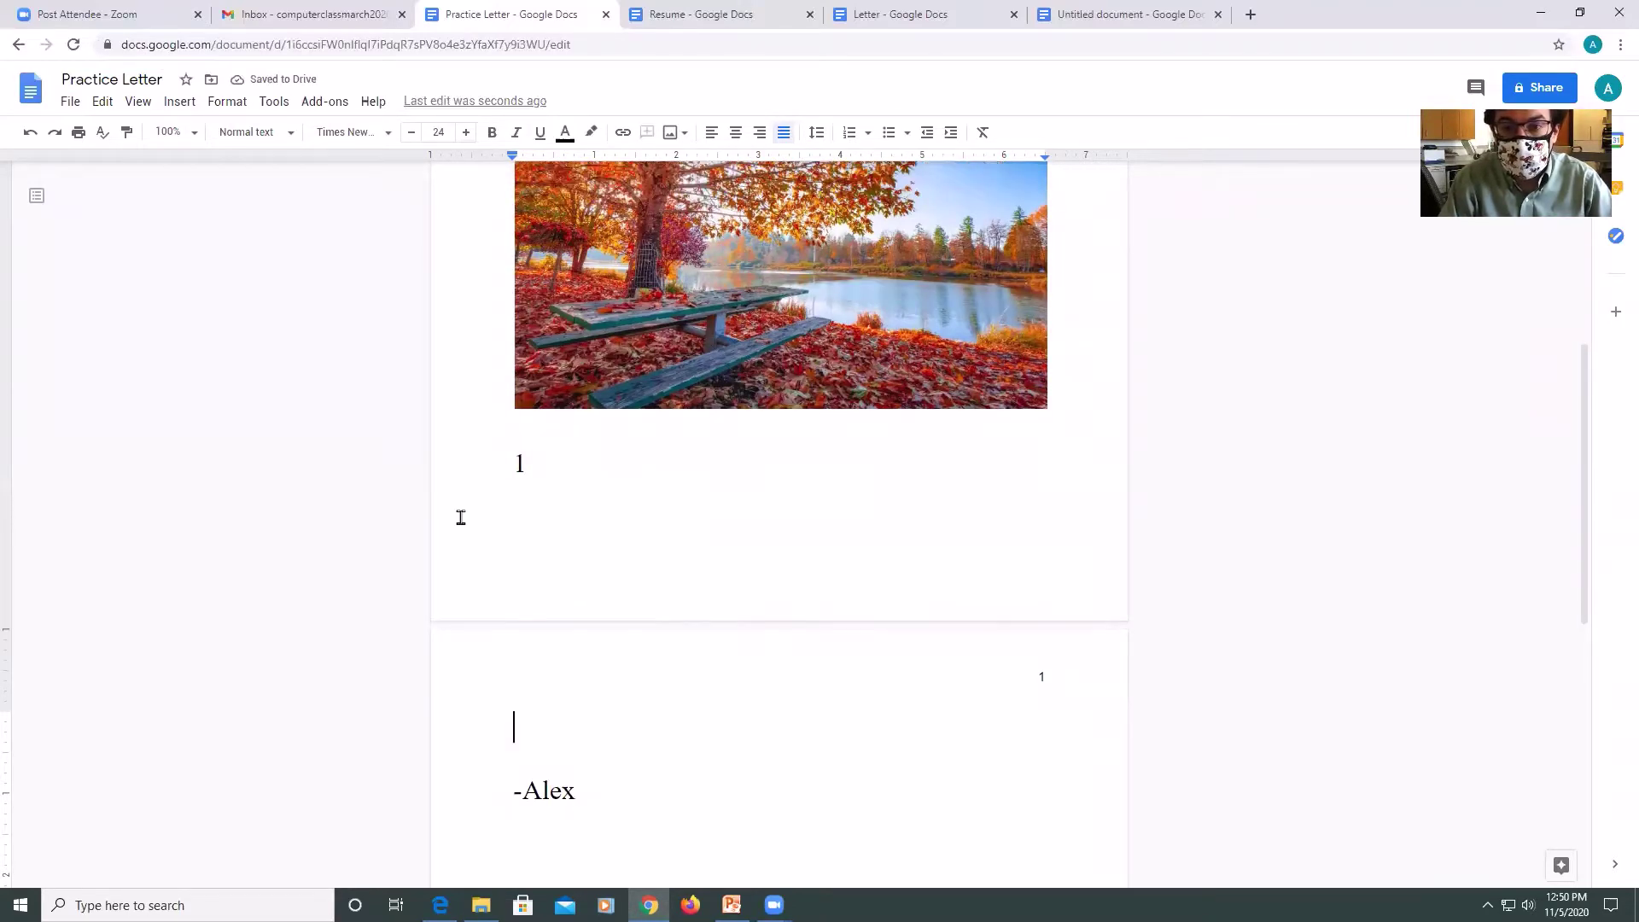
{"action": "key", "text": "ctrl+End"}
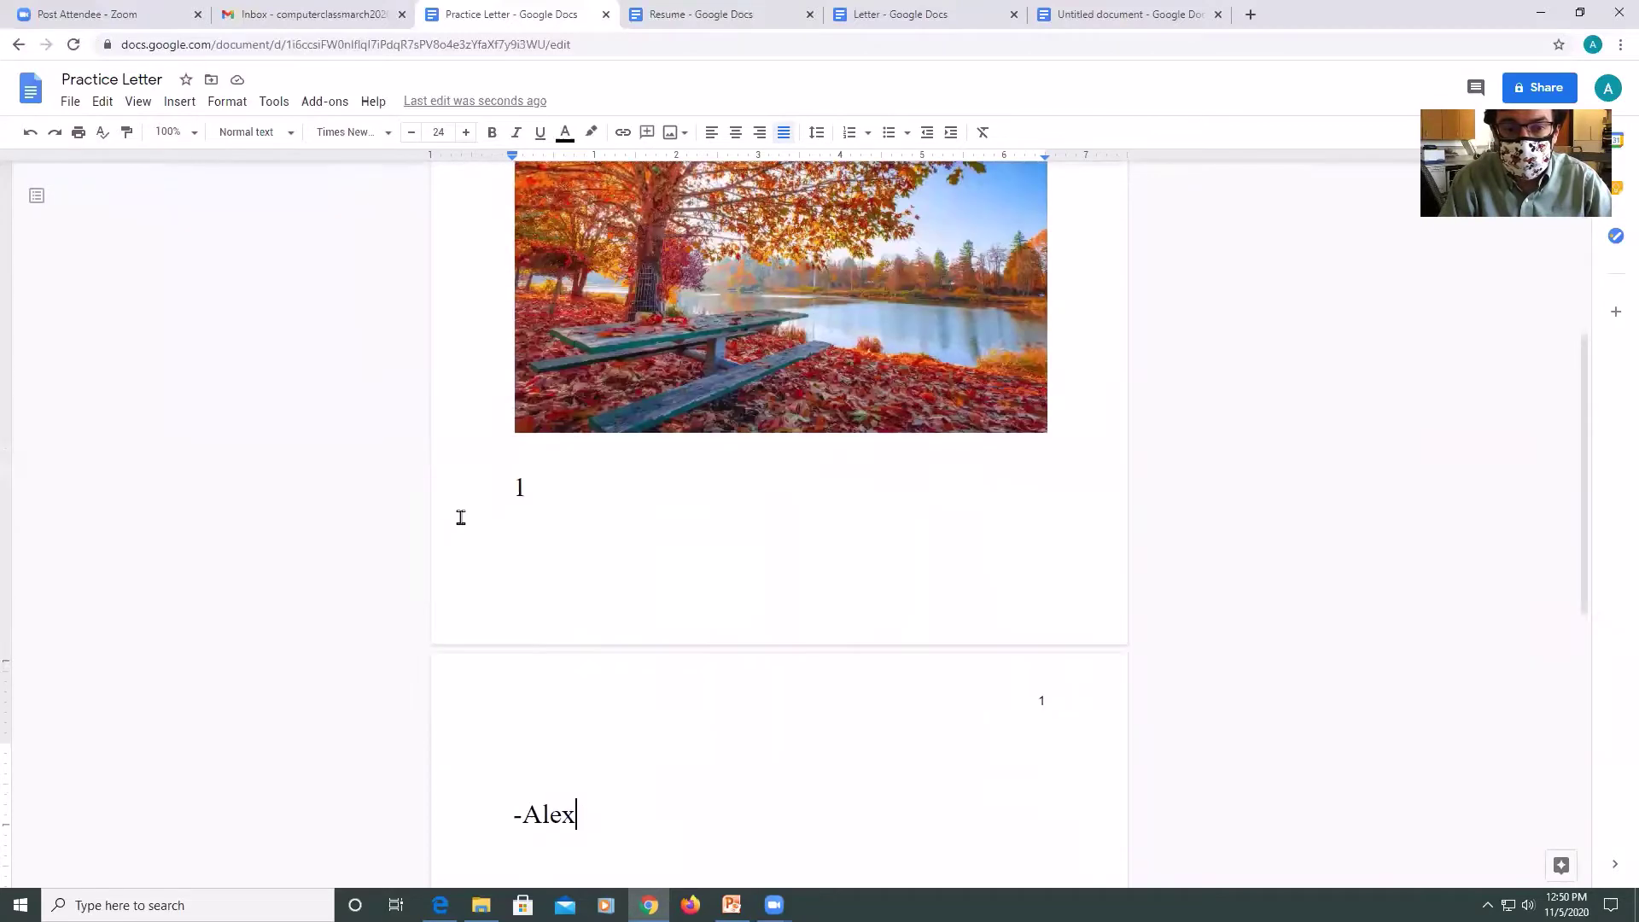
{"action": "key", "text": "Up"}
{"action": "key", "text": "Up"}
{"action": "key", "text": "Up"}
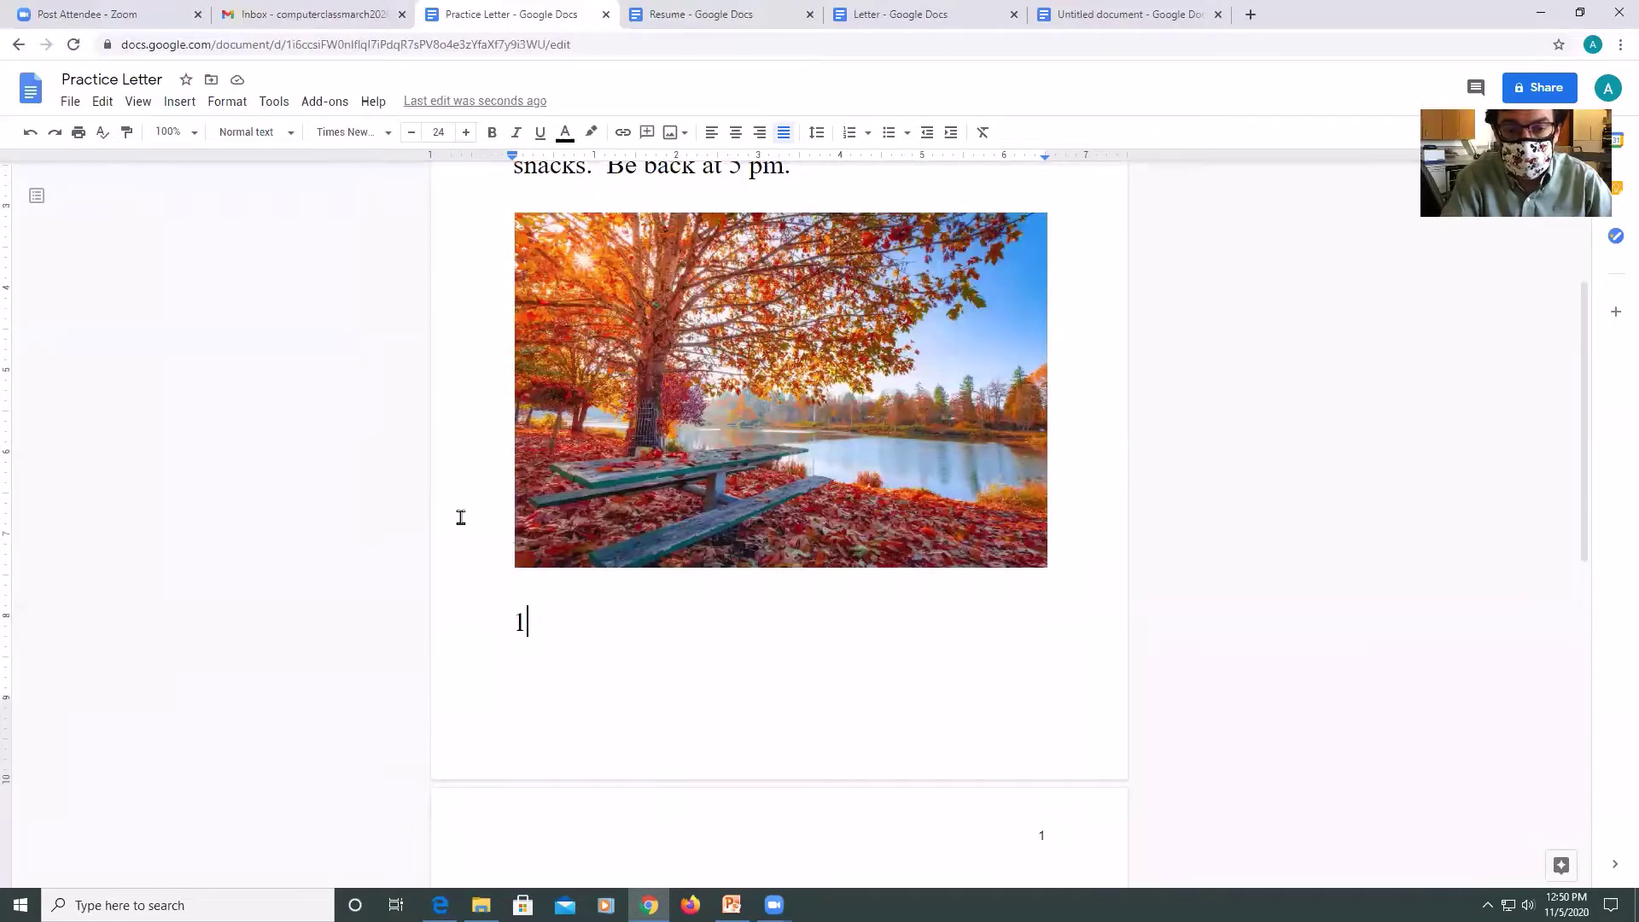
{"action": "key", "text": "BackSpace"}
Erase the '-Alex' sign-off at the end of the letter.
{"action": "key", "text": "ctrl+End"}
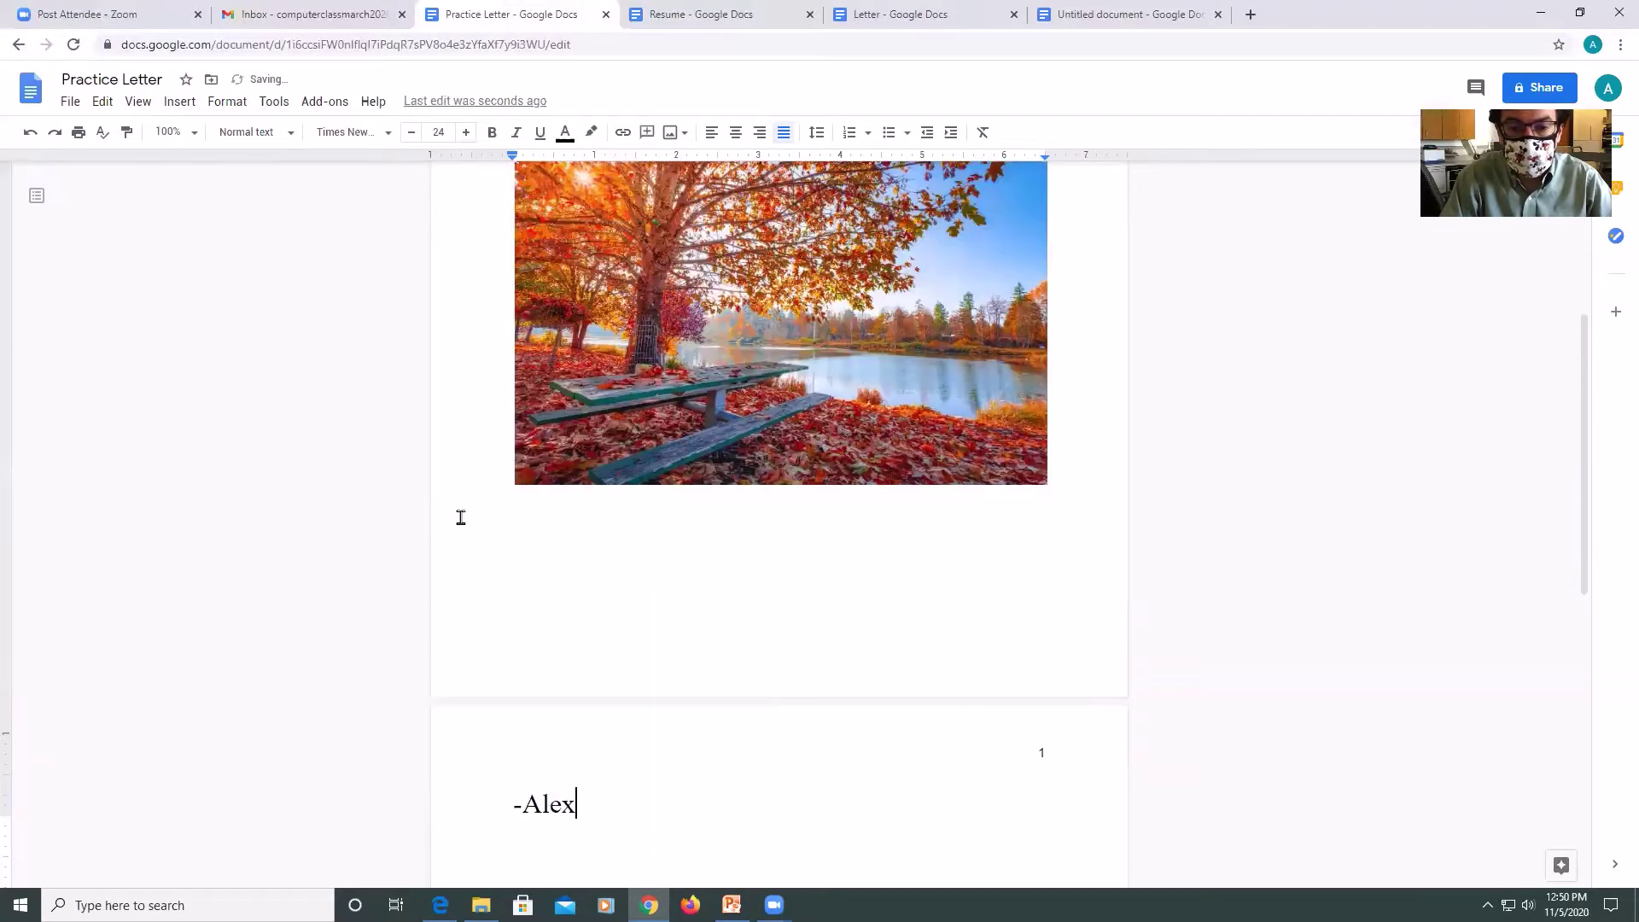
{"action": "key", "text": "BackSpace"}
{"action": "key", "text": "BackSpace"}
{"action": "key", "text": "BackSpace"}
{"action": "key", "text": "BackSpace"}
{"action": "key", "text": "BackSpace"}
{"action": "key", "text": "BackSpace"}
{"action": "key", "text": "BackSpace"}
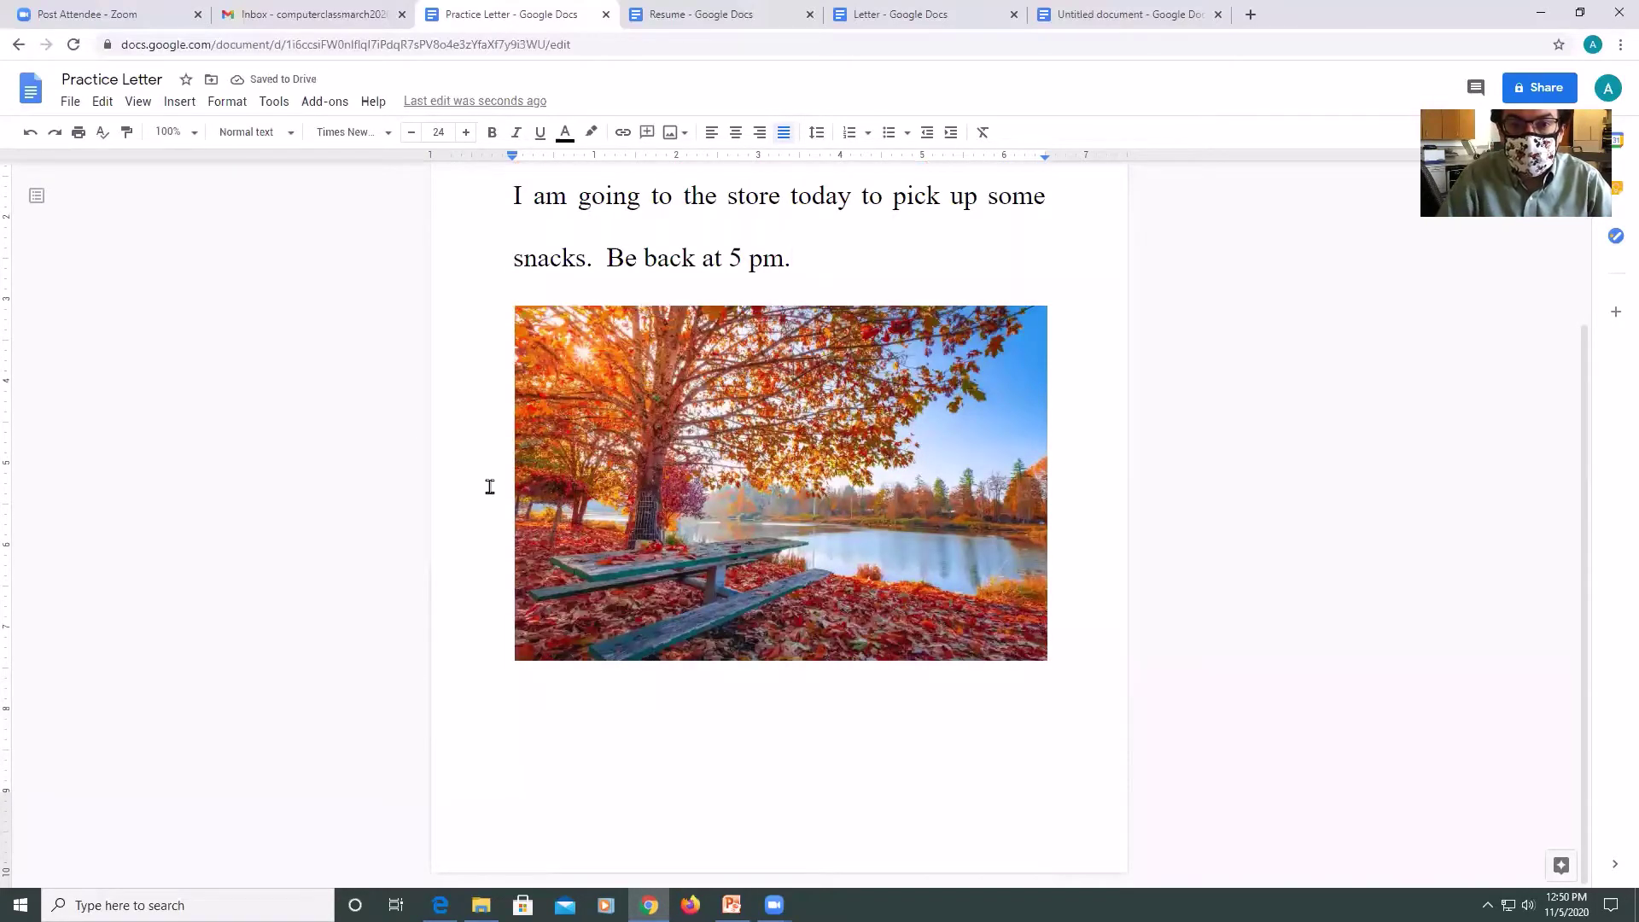
{"action": "scroll", "coordinate": [495, 461], "scroll_direction": "up", "scroll_amount": 3}
Insert page number 1 in the top-right corner of the first-page header.
{"action": "left_click", "coordinate": [179, 102]}
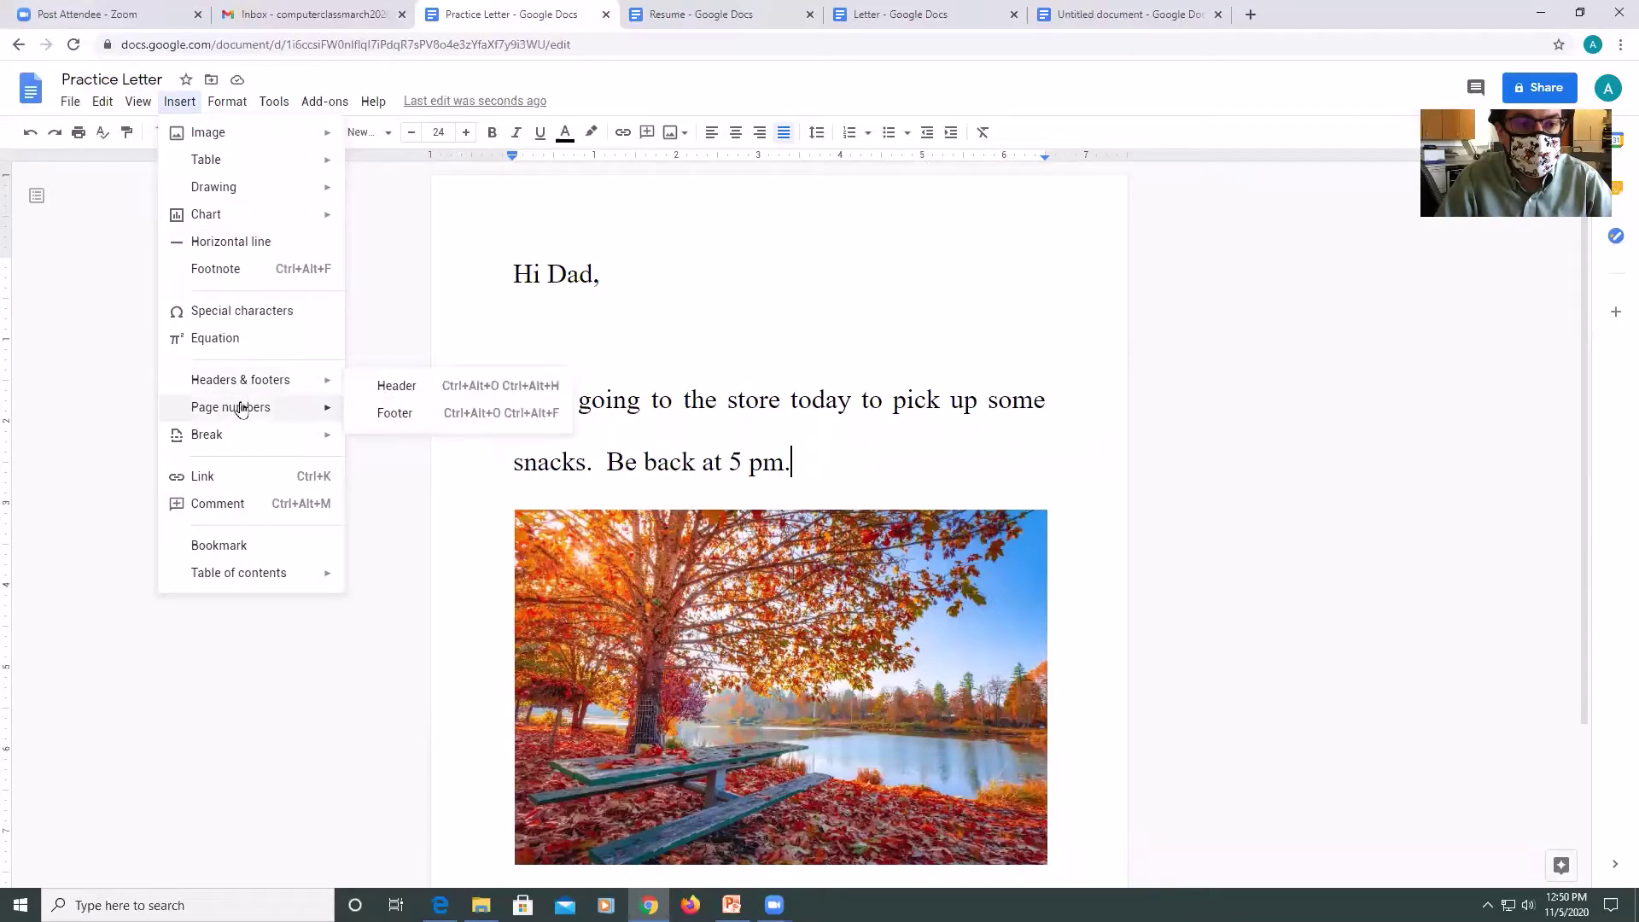
{"action": "mouse_move", "coordinate": [322, 410]}
{"action": "left_click", "coordinate": [382, 437]}
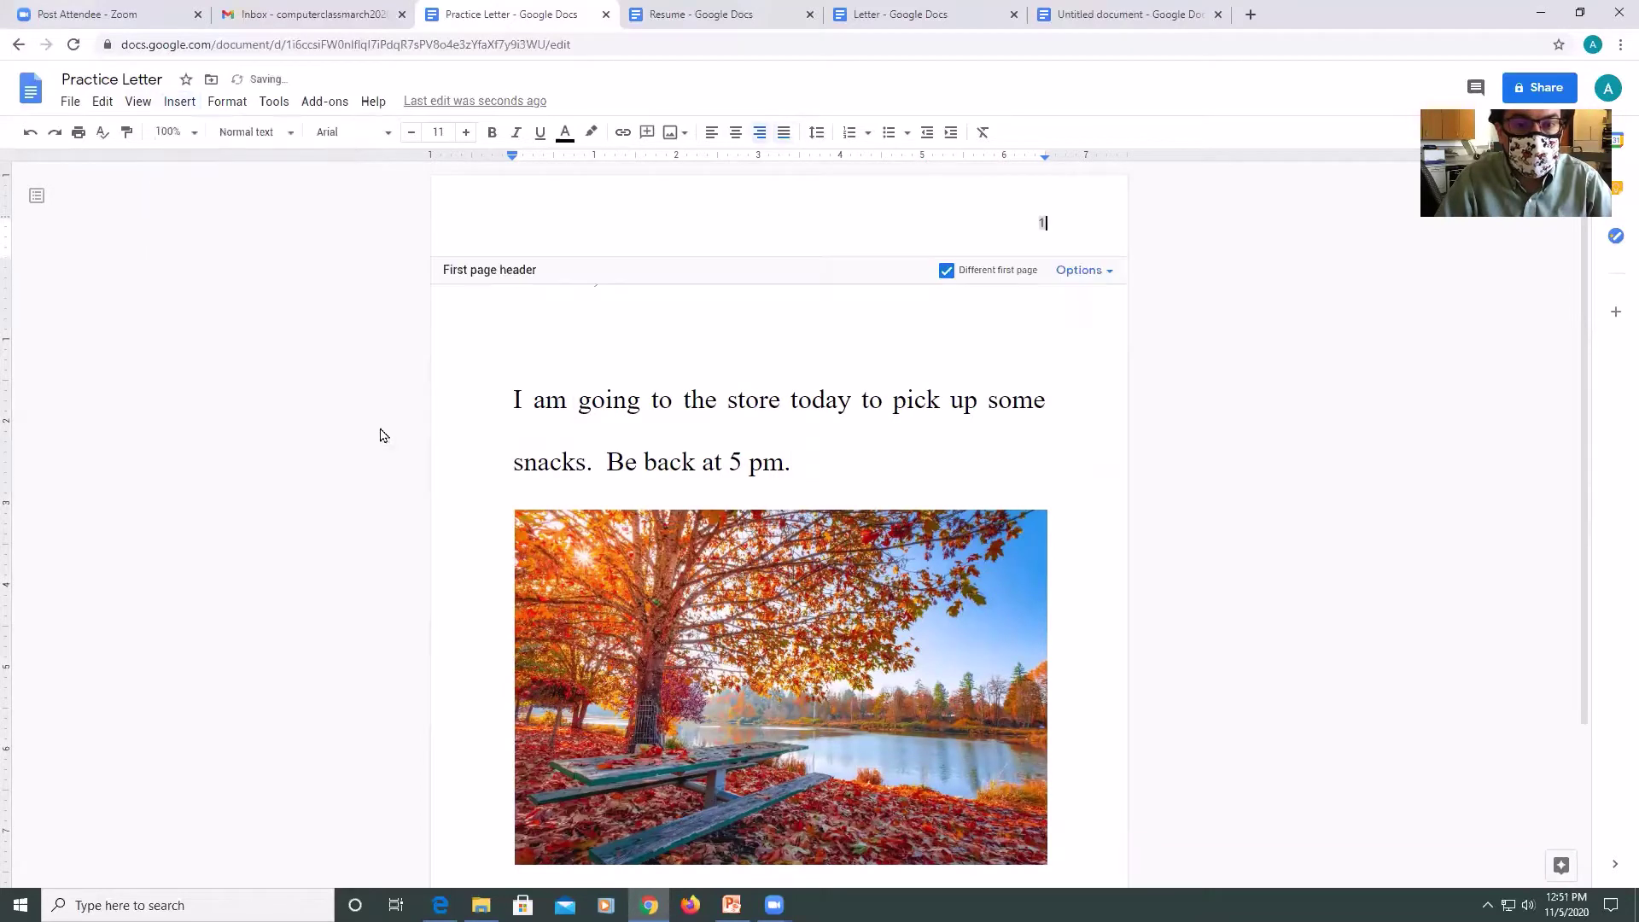
{"action": "scroll", "coordinate": [1167, 468], "scroll_direction": "down", "scroll_amount": 3}
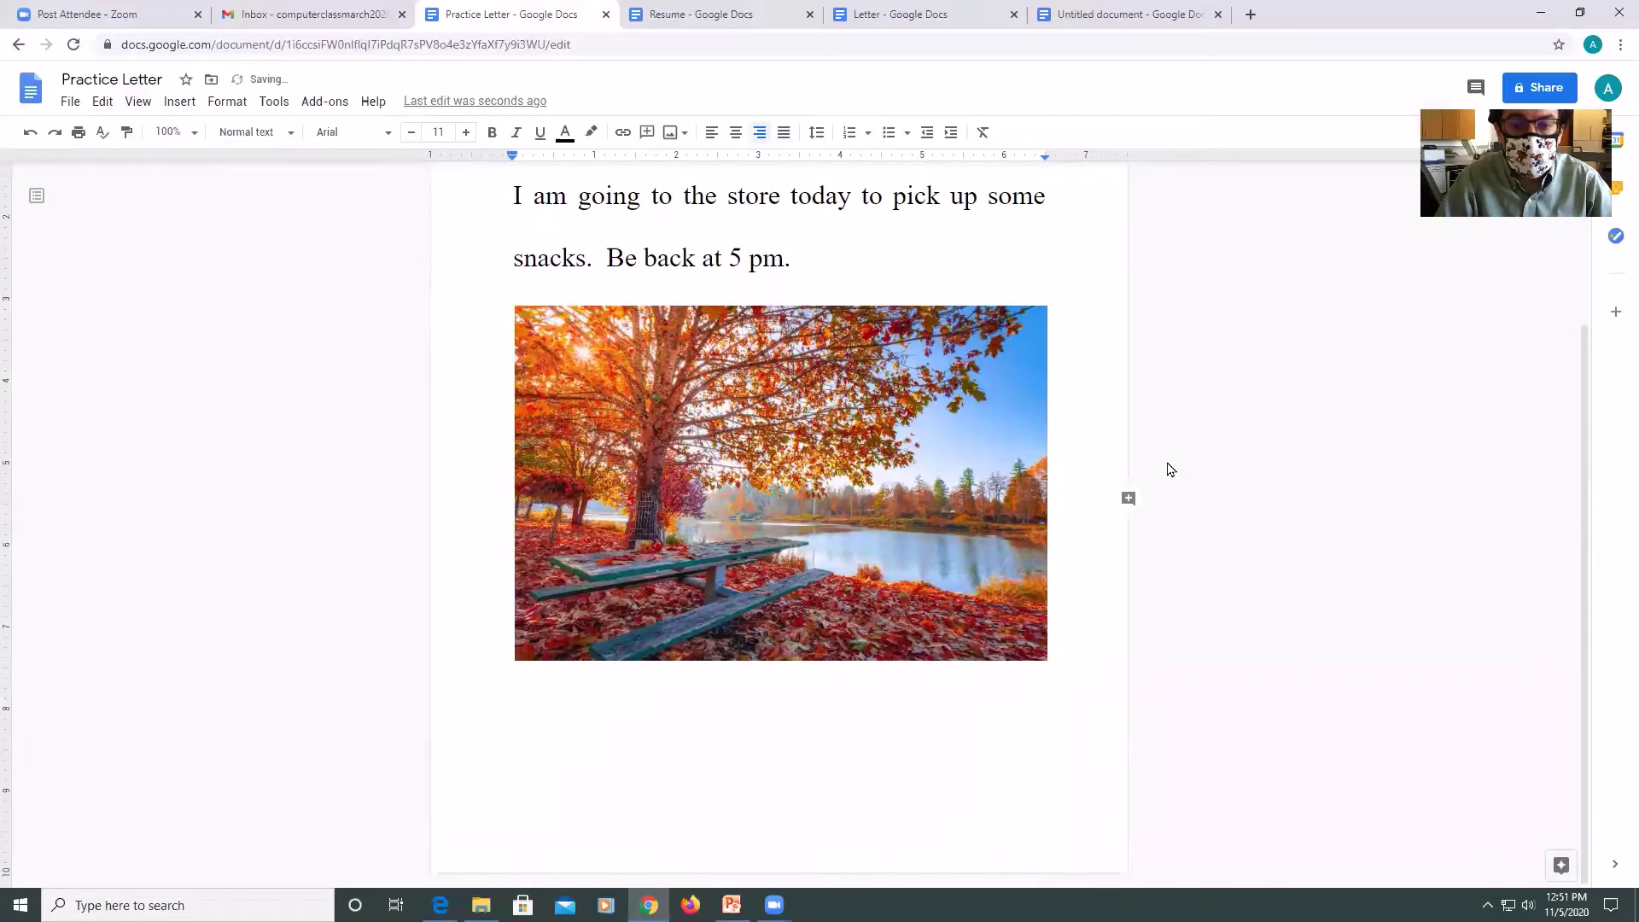
{"action": "scroll", "coordinate": [927, 292], "scroll_direction": "up", "scroll_amount": 3}
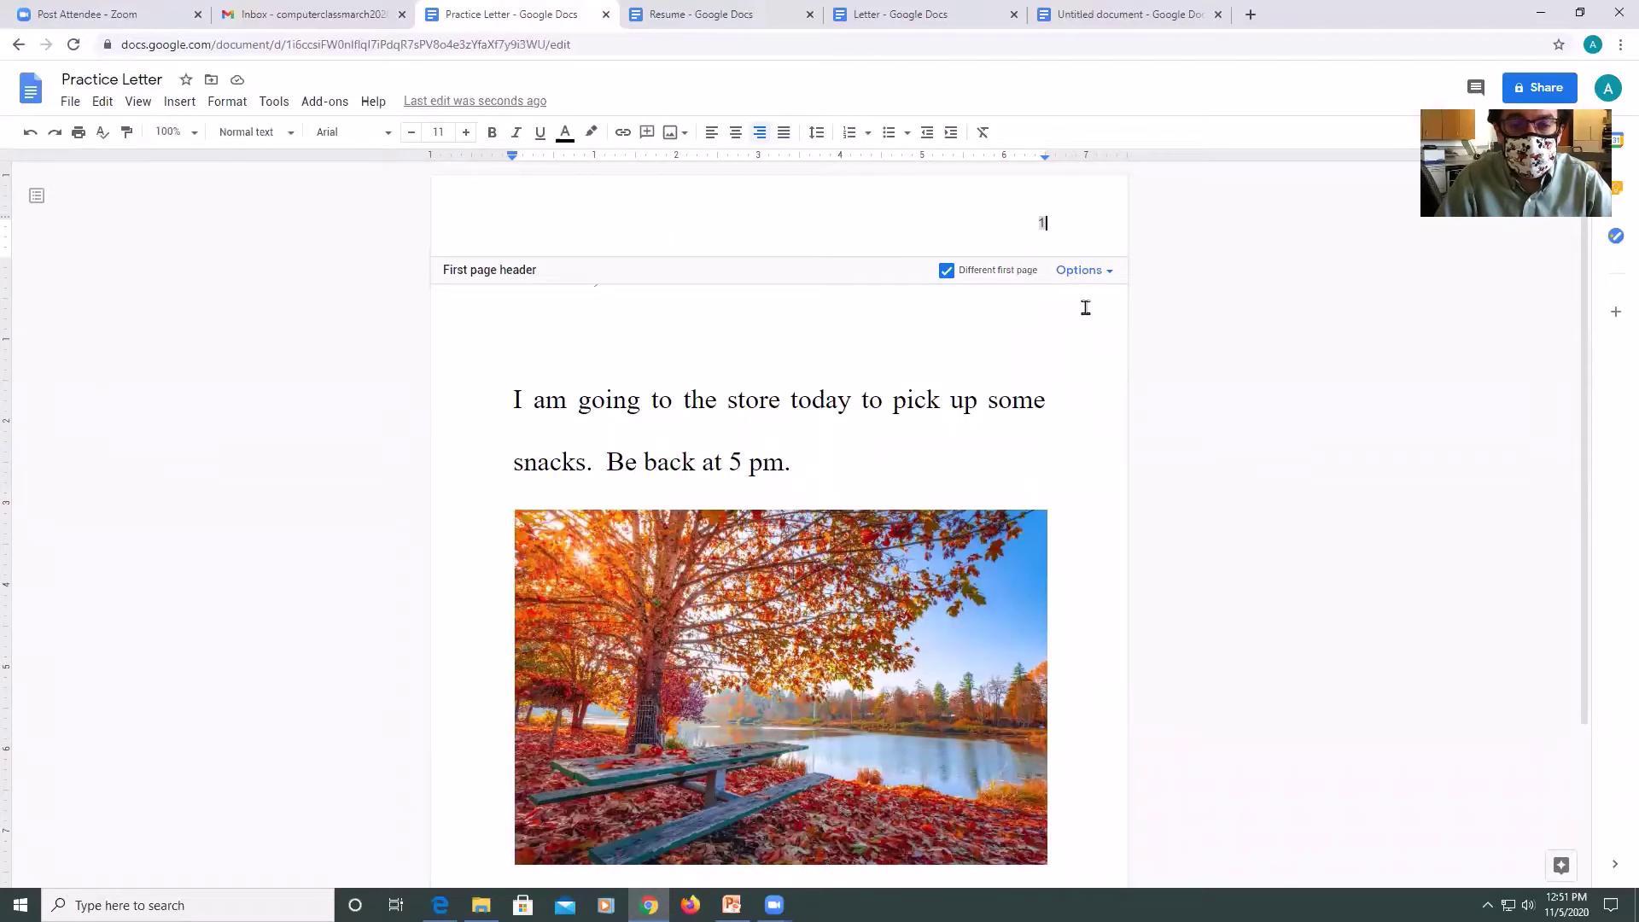
{"action": "left_click", "coordinate": [181, 103]}
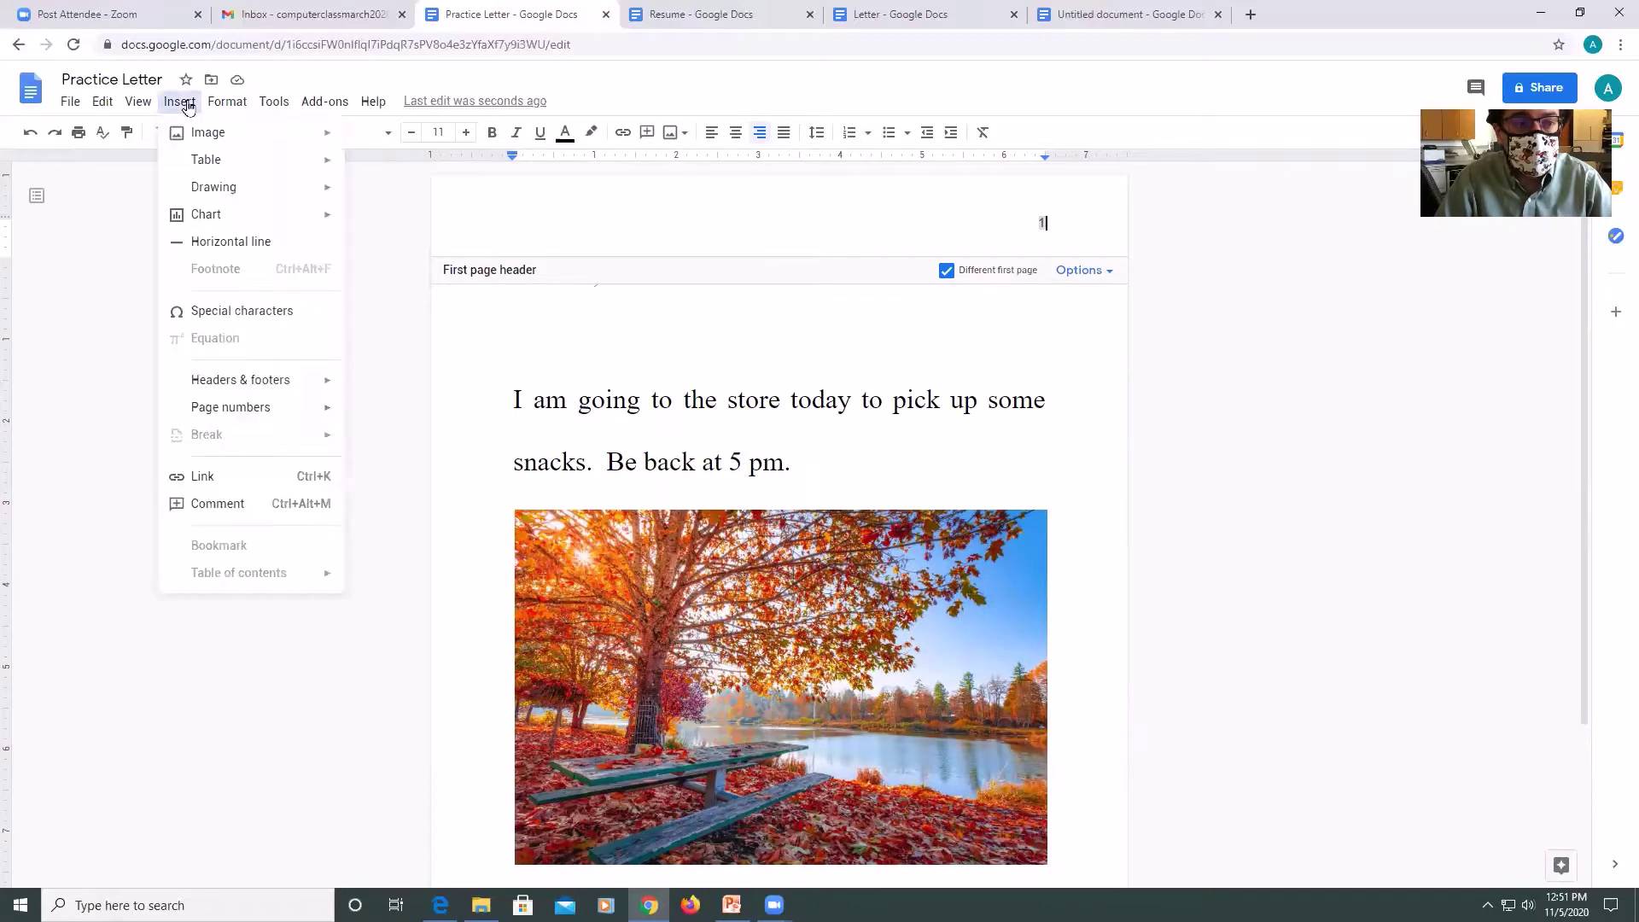
{"action": "mouse_move", "coordinate": [238, 104]}
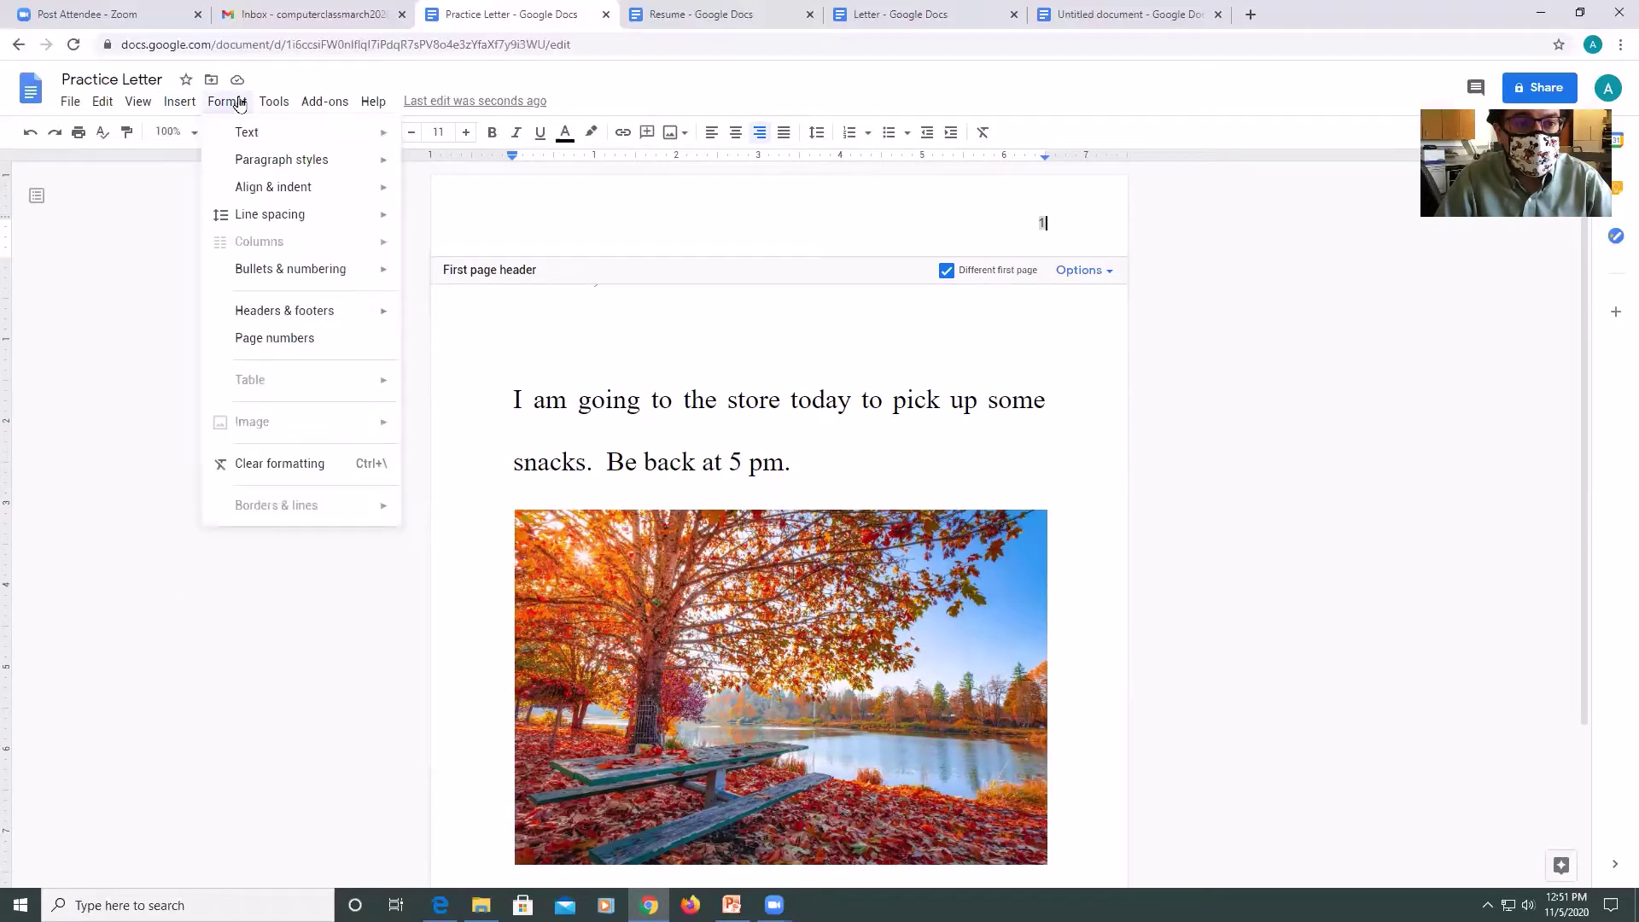
Leave the header and run a spelling and grammar check, which reports no issues.
{"action": "left_click", "coordinate": [890, 393]}
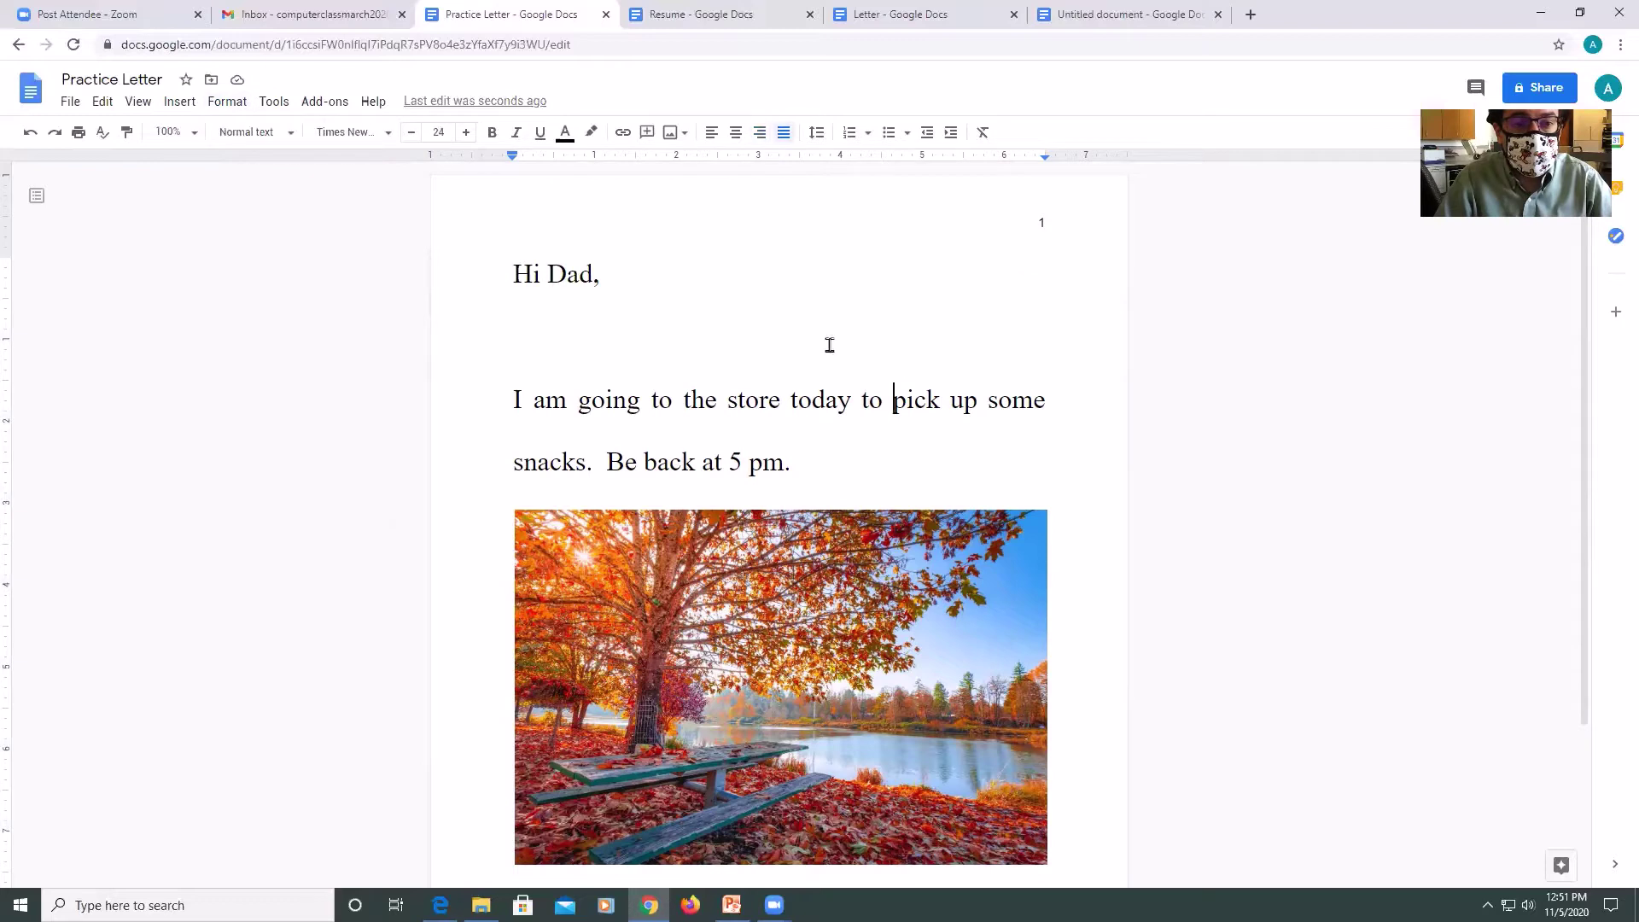
{"action": "left_click", "coordinate": [224, 104]}
{"action": "mouse_move", "coordinate": [263, 162]}
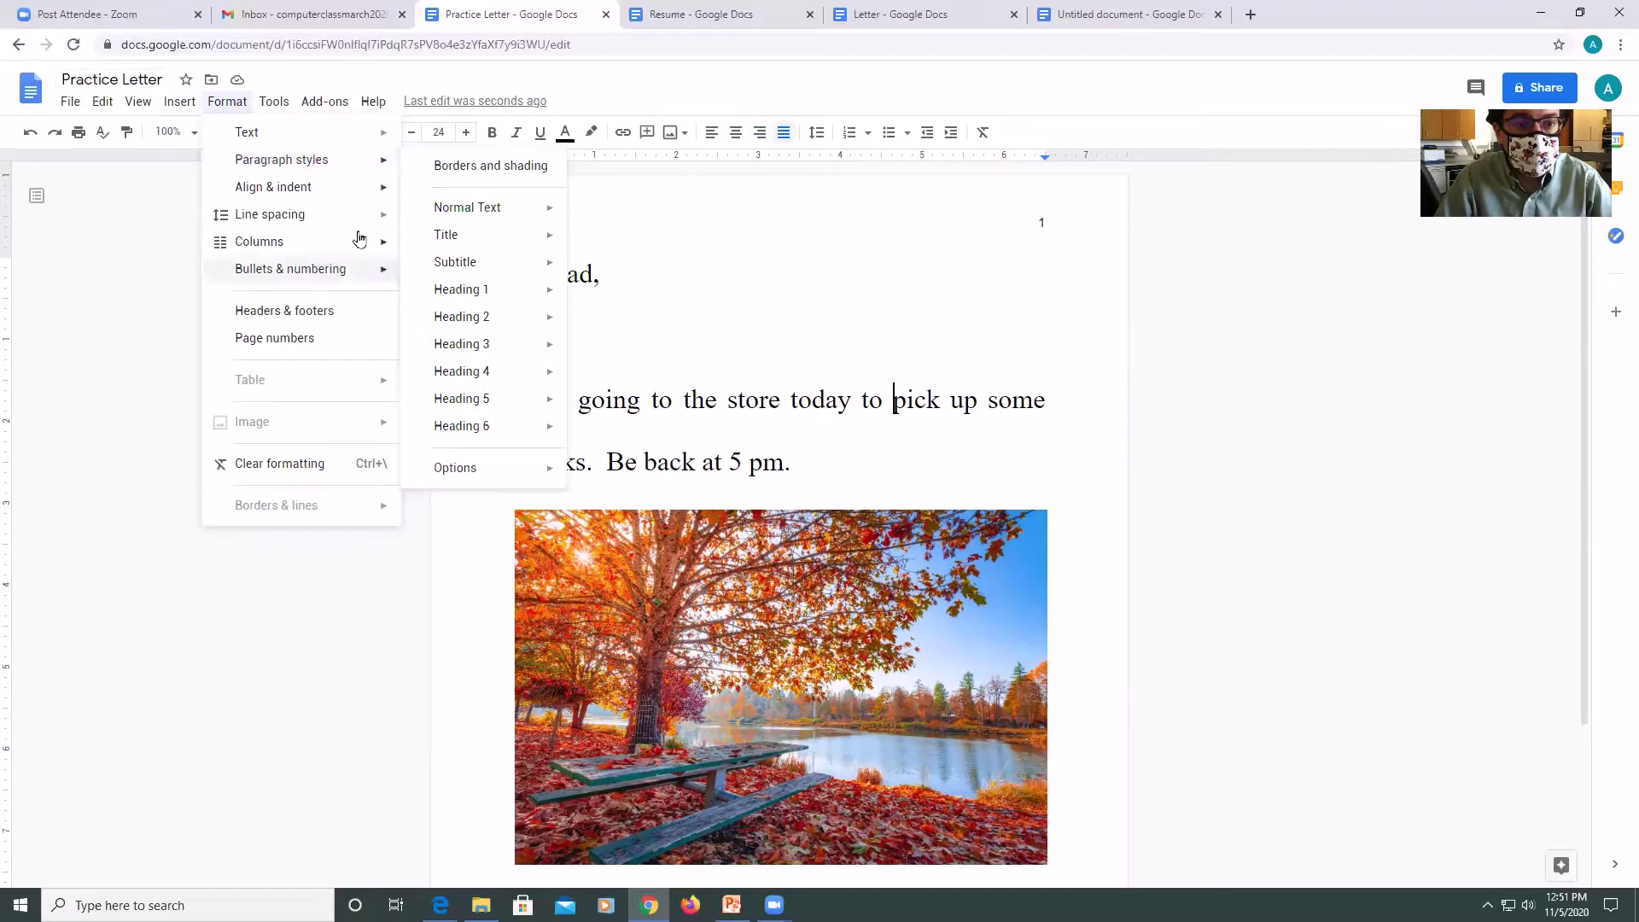
{"action": "mouse_move", "coordinate": [331, 199]}
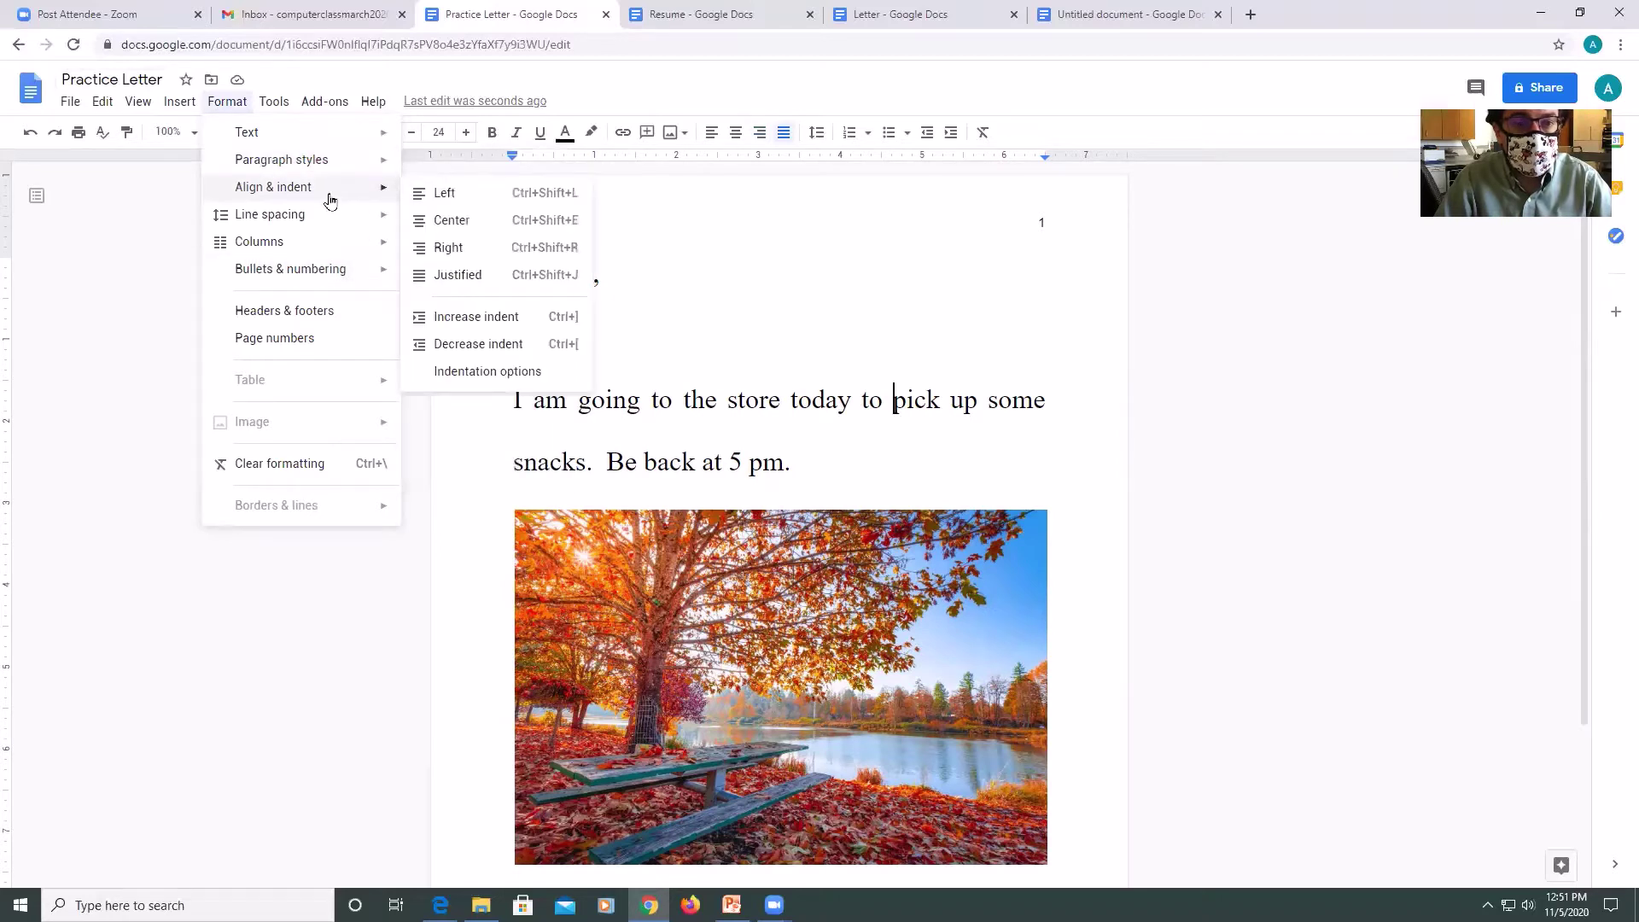
{"action": "mouse_move", "coordinate": [282, 104]}
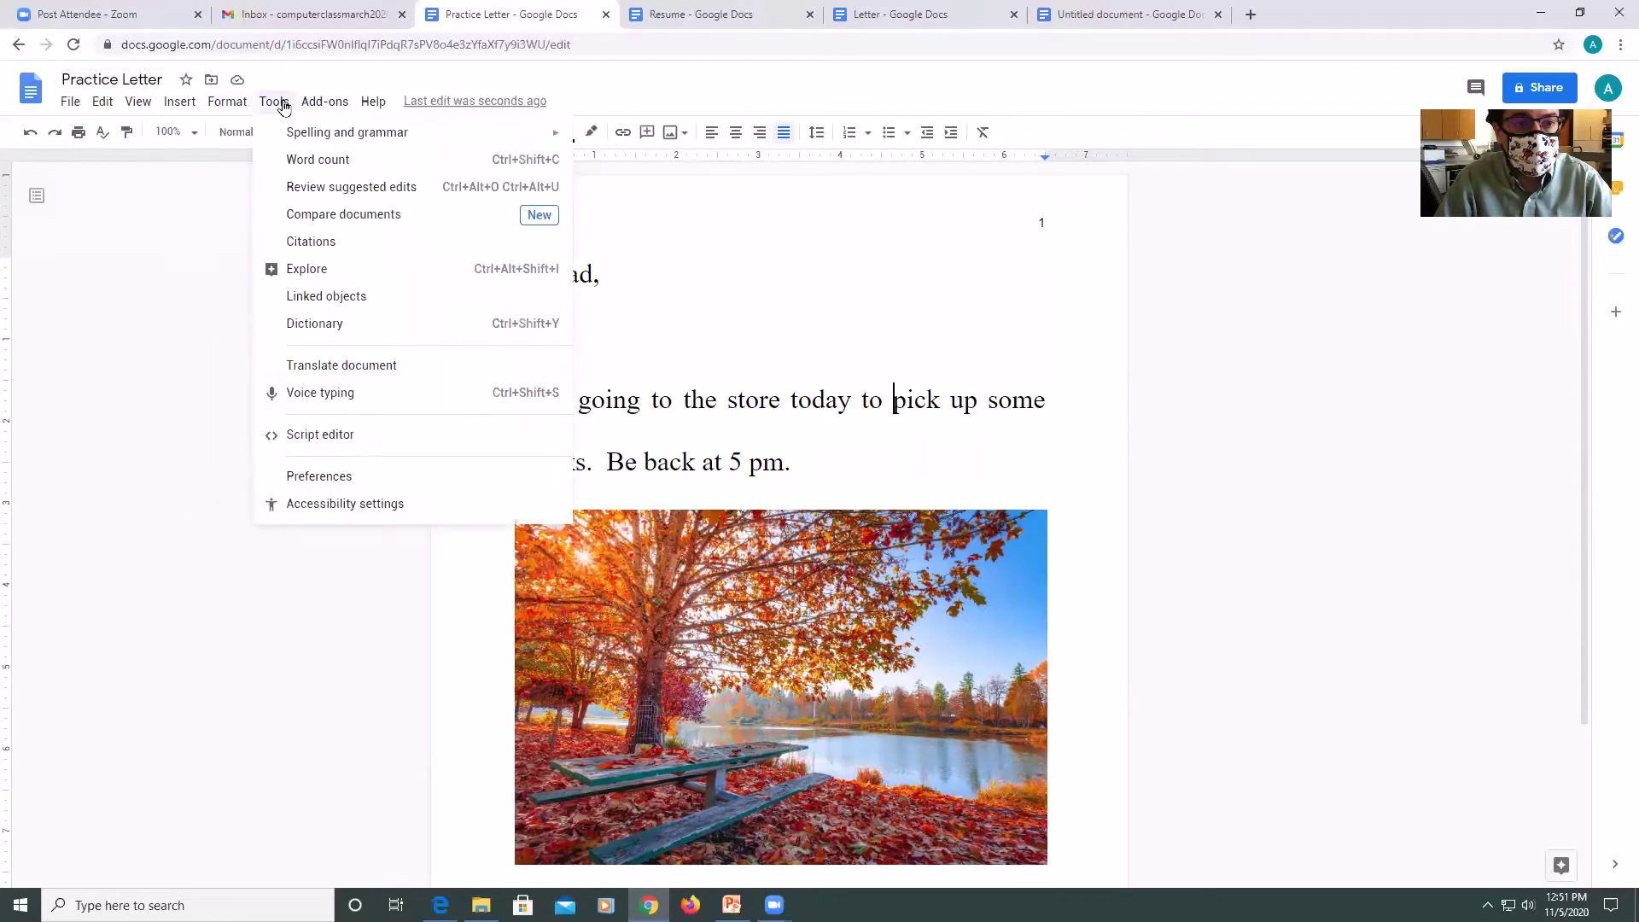
{"action": "mouse_move", "coordinate": [296, 135]}
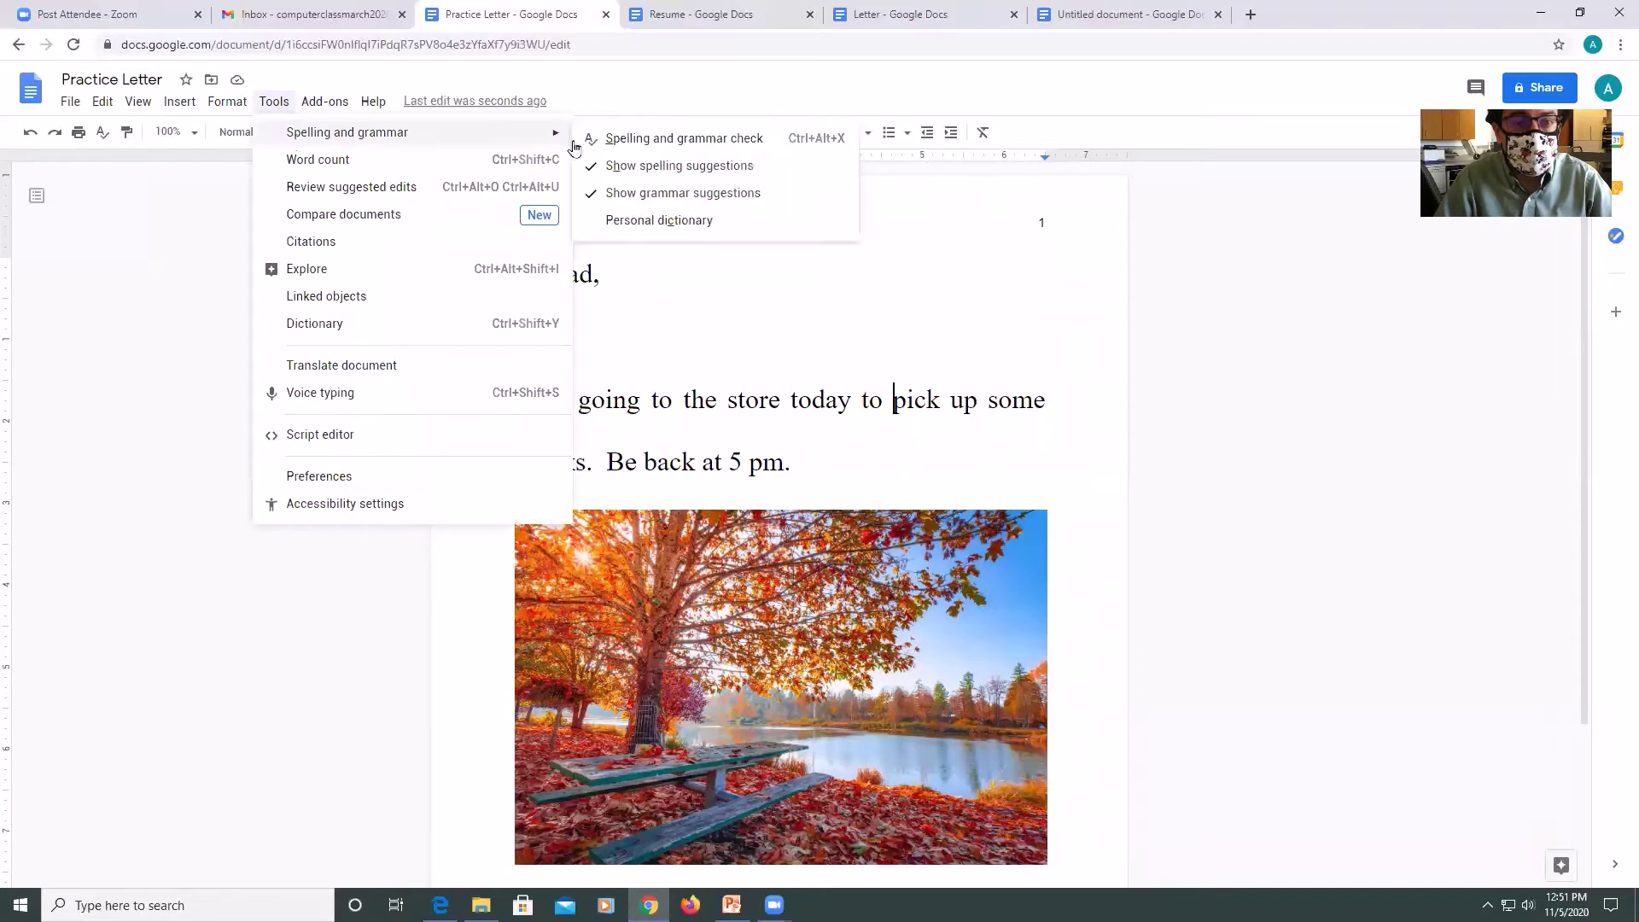
{"action": "left_click", "coordinate": [633, 140]}
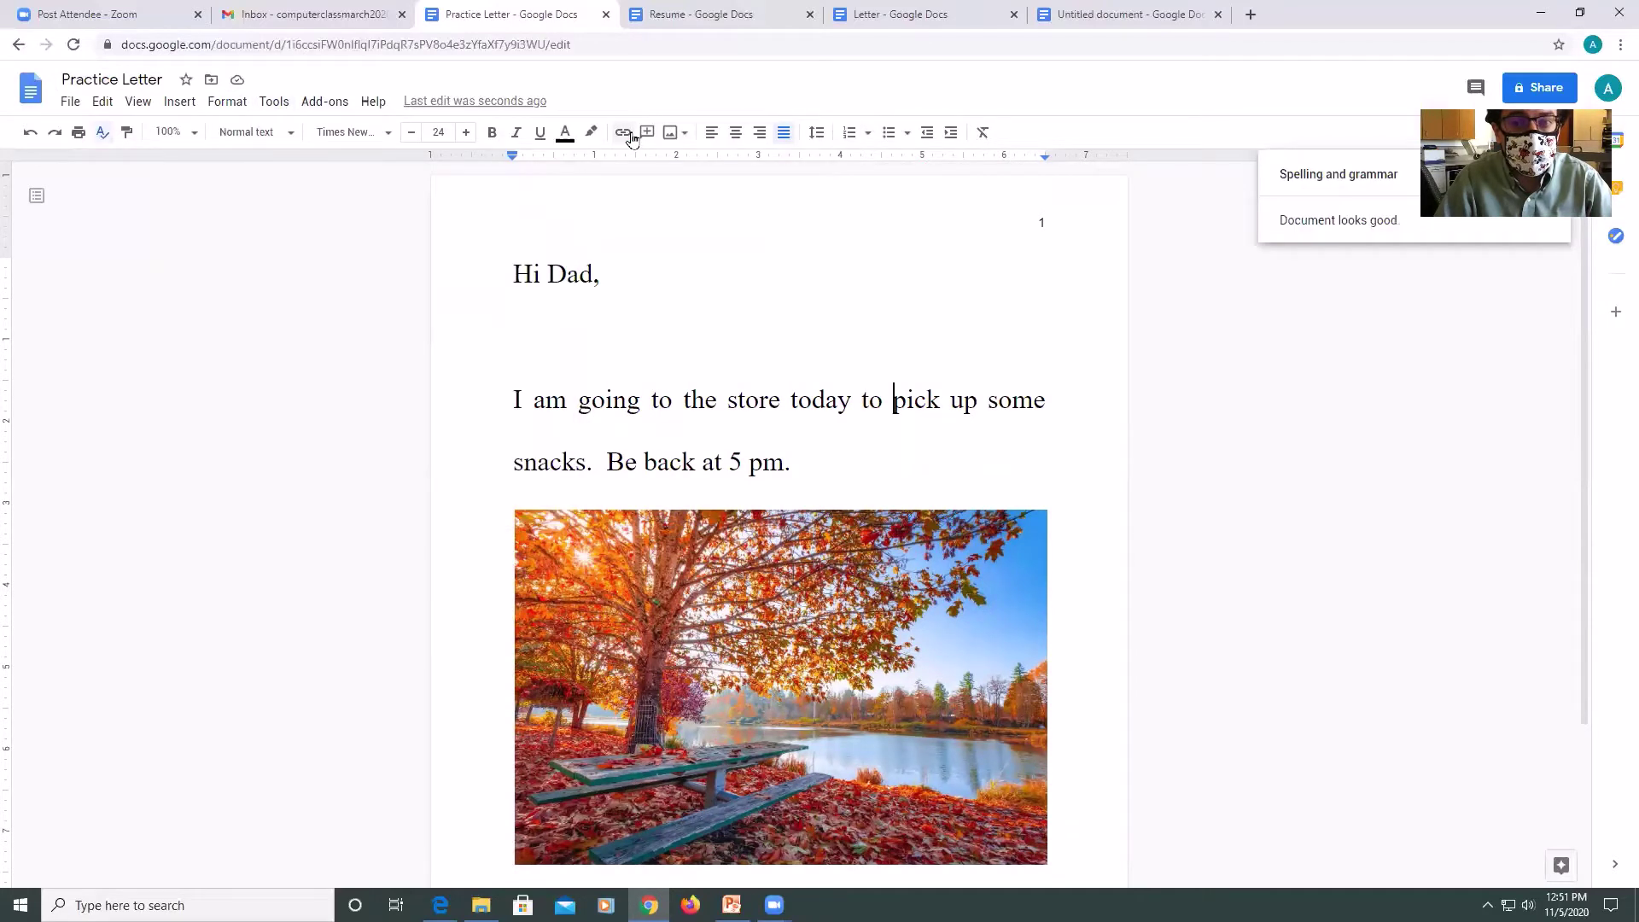
Dismiss the spelling results, view Docs Help, then close the Help panel.
{"action": "left_click", "coordinate": [226, 103]}
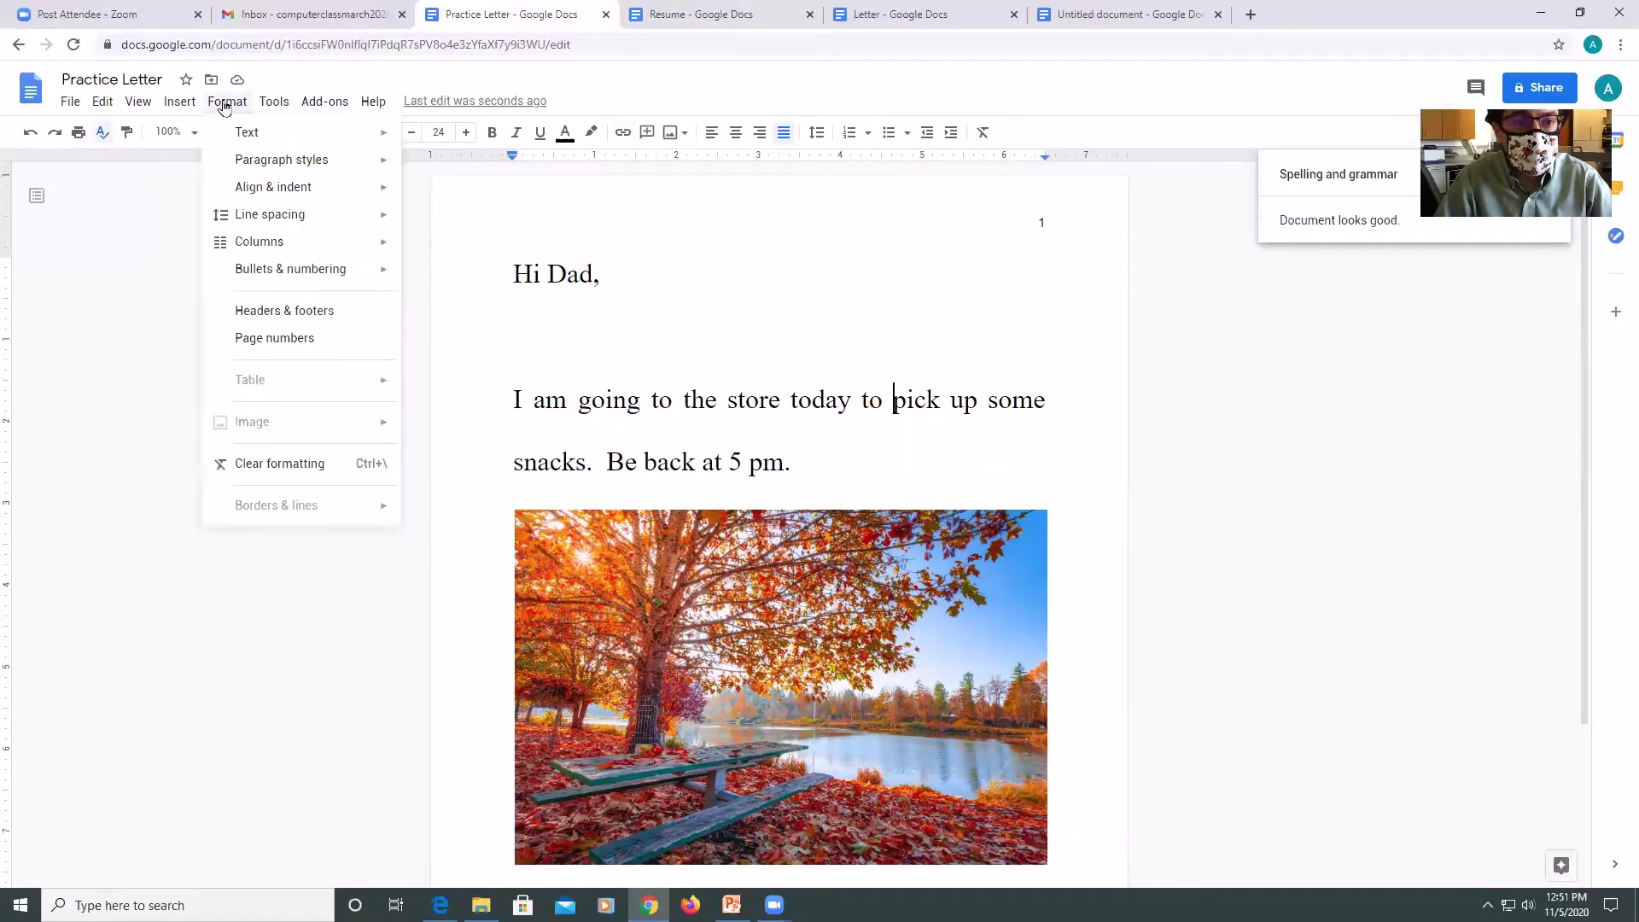
{"action": "key", "text": "Escape"}
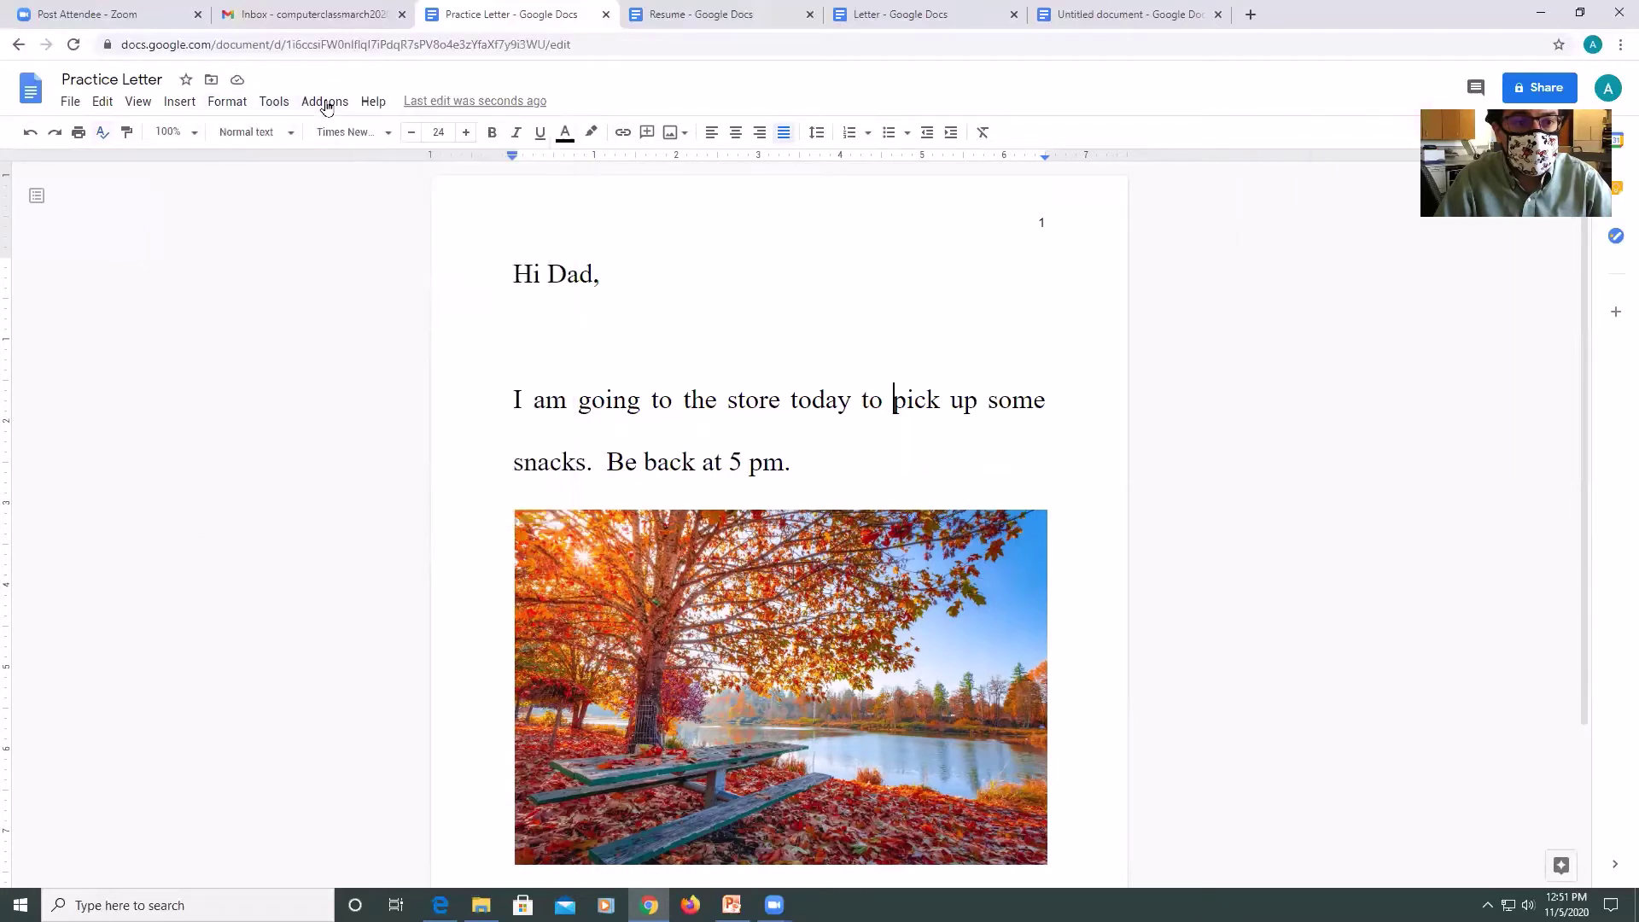
{"action": "left_click", "coordinate": [367, 104]}
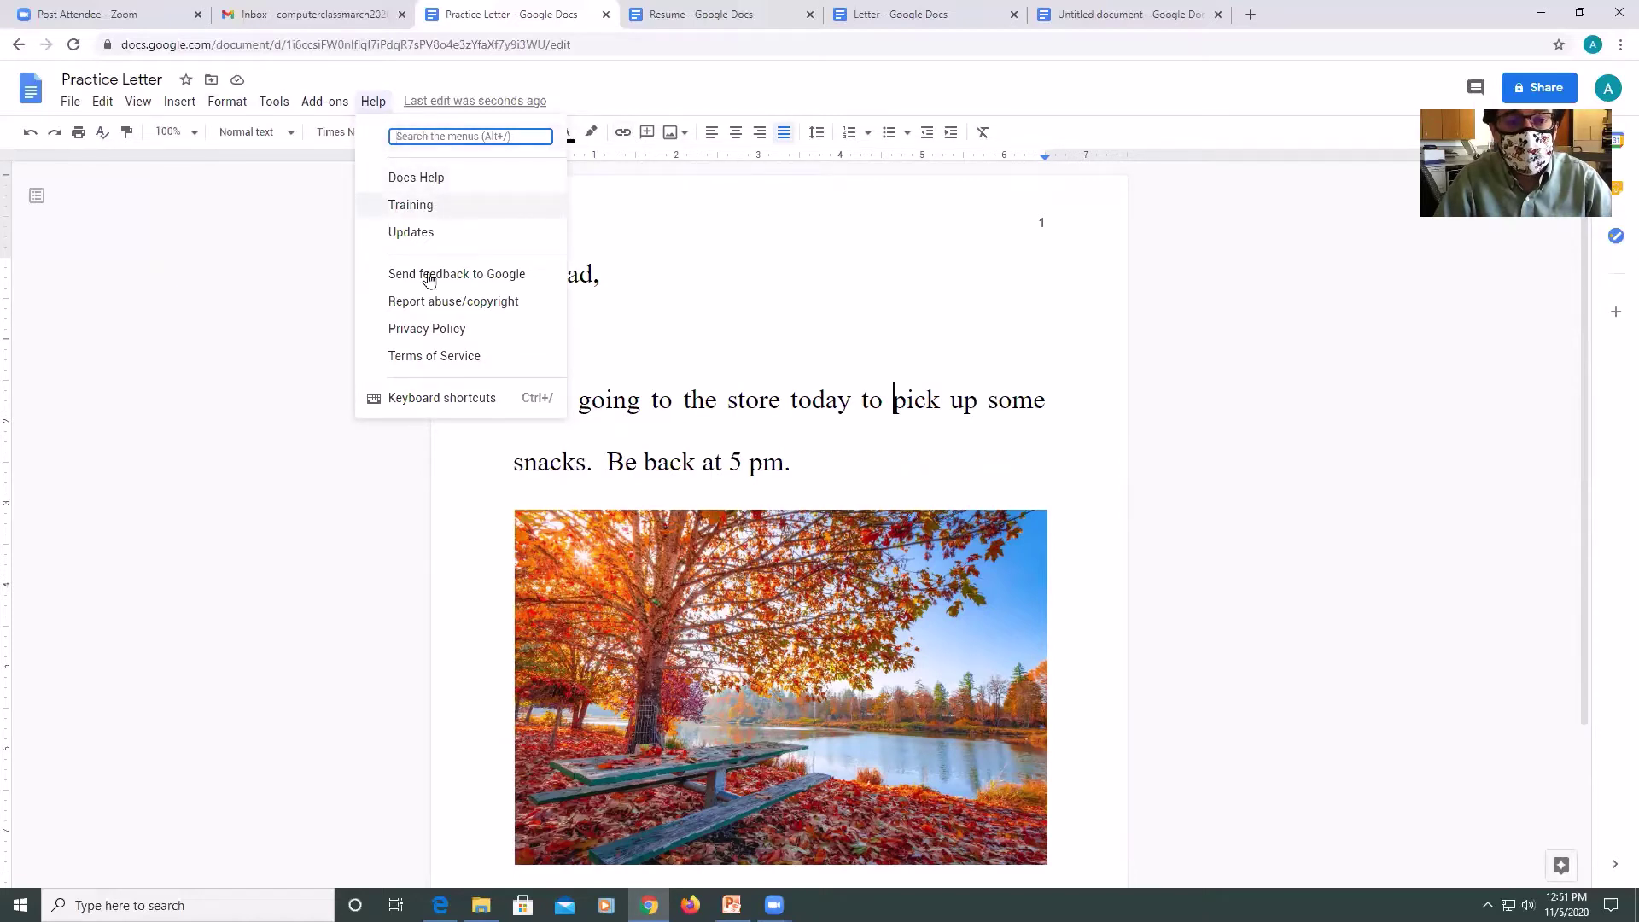
{"action": "left_click", "coordinate": [437, 178]}
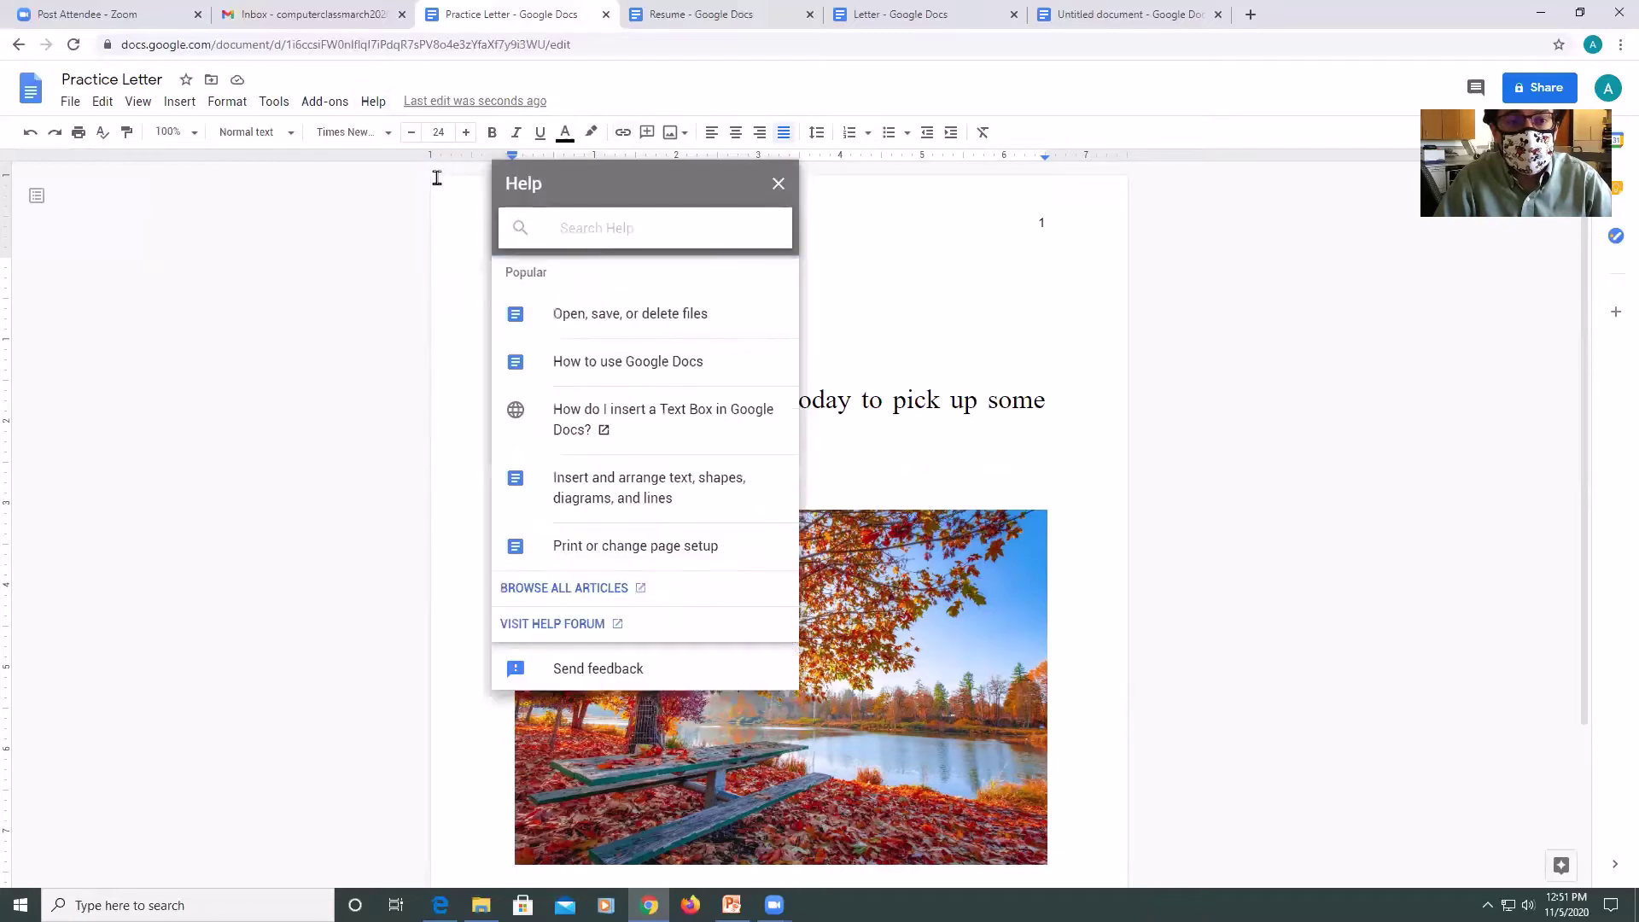
{"action": "left_click", "coordinate": [779, 183]}
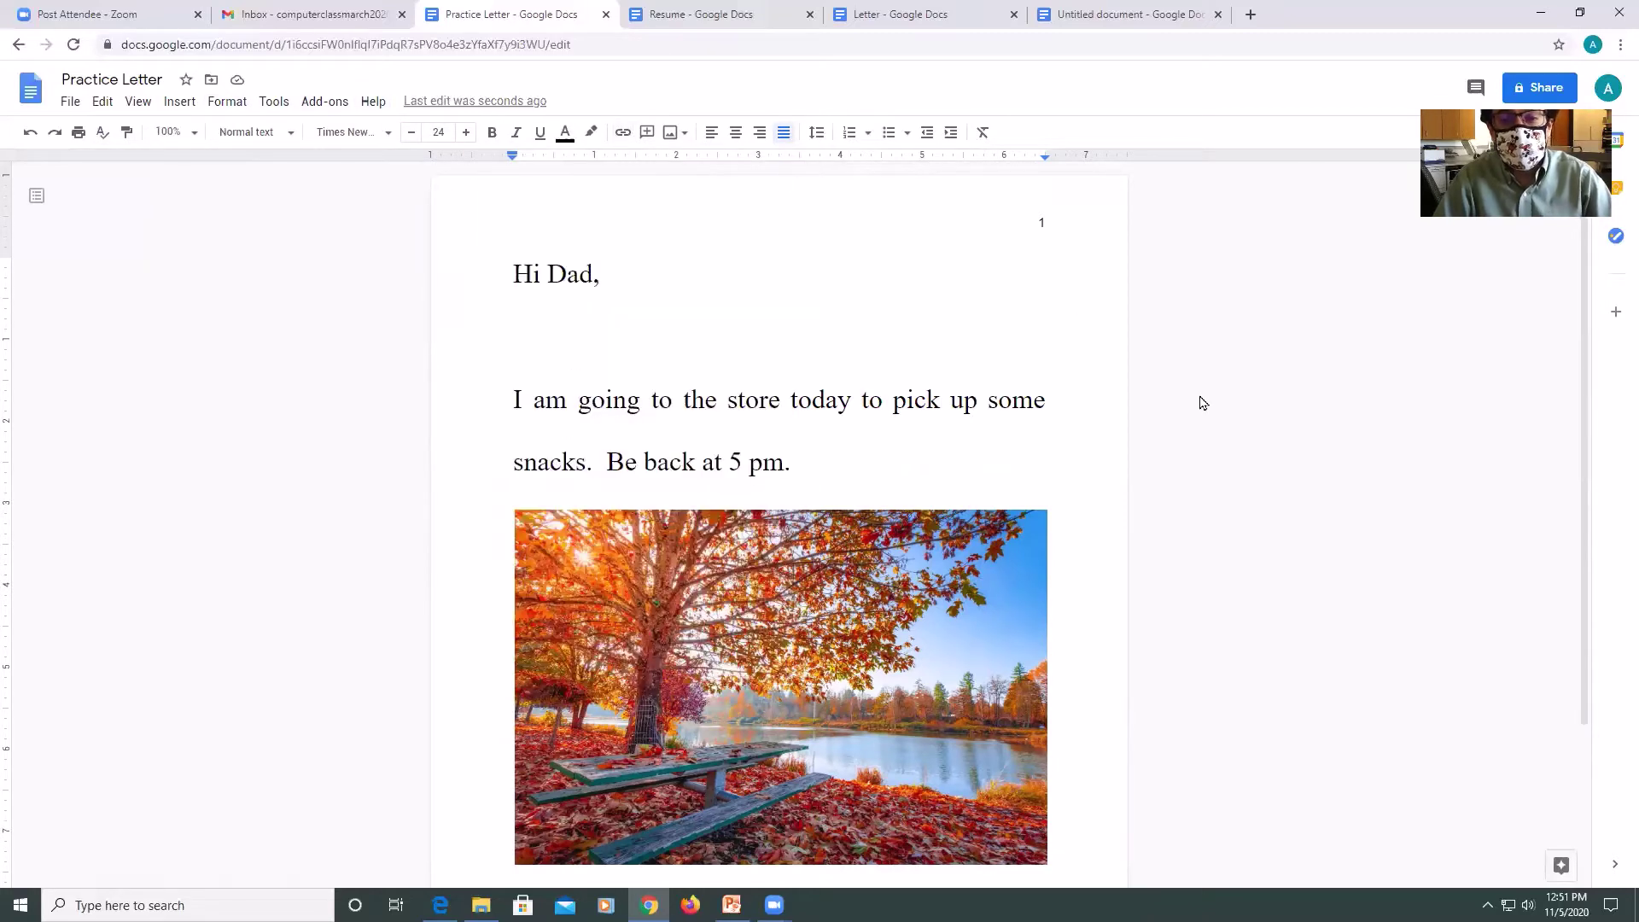
{"action": "scroll", "coordinate": [1149, 417], "scroll_direction": "down", "scroll_amount": 3}
Delete the autumn lake photo and place the cursor after 'Be back at 5 pm.'.
{"action": "left_click", "coordinate": [879, 486]}
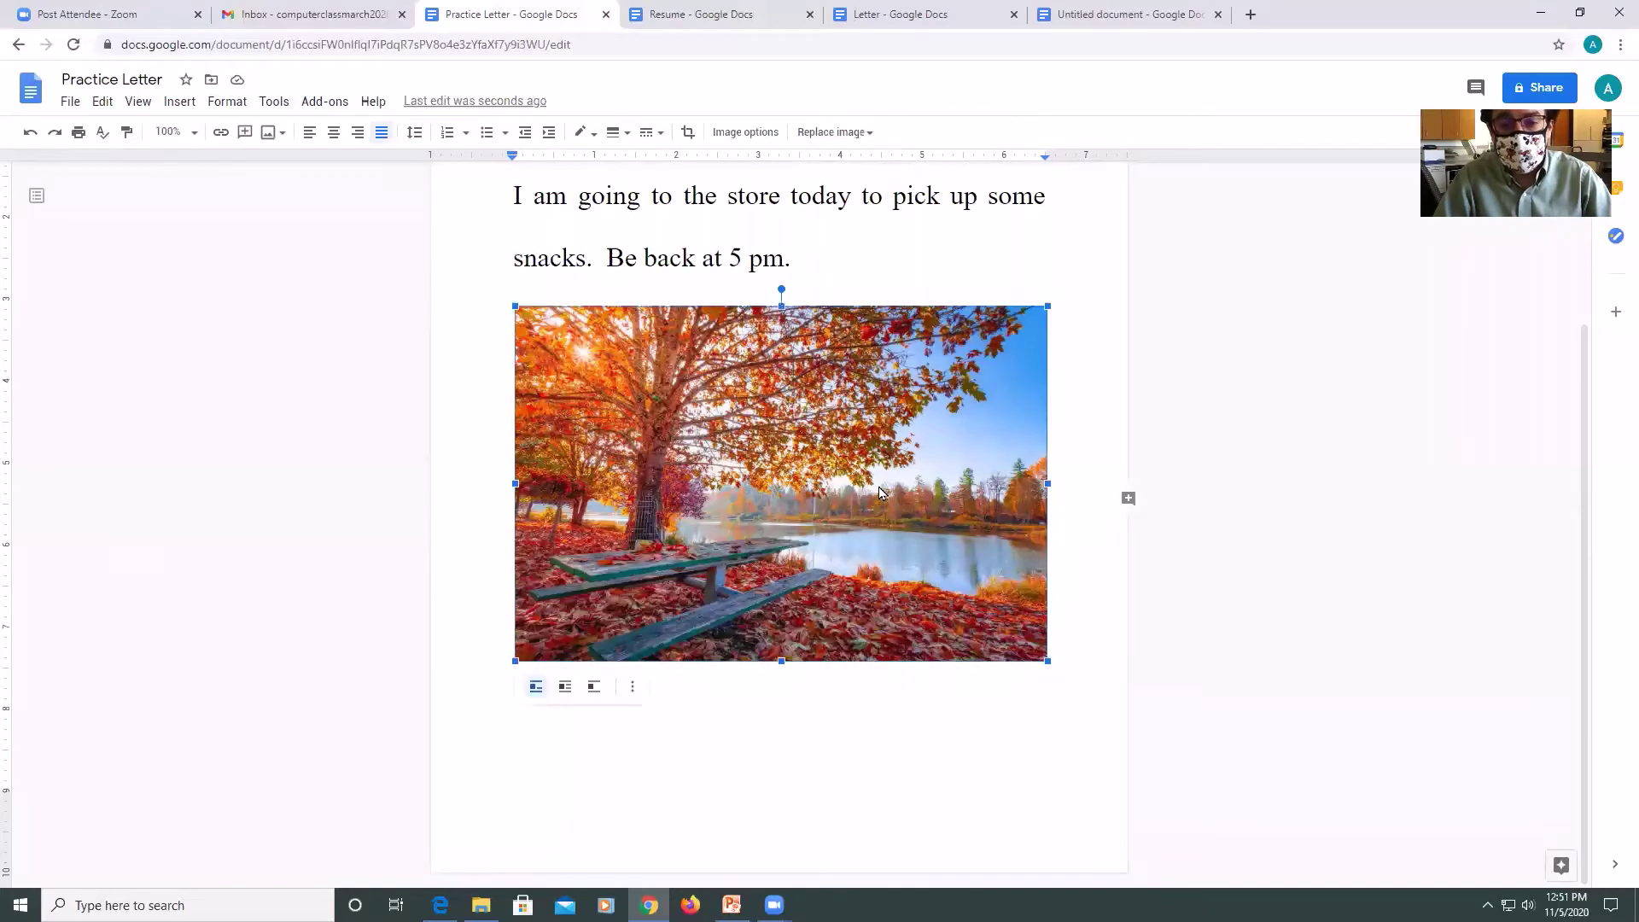
{"action": "key", "text": "Delete"}
{"action": "scroll", "coordinate": [878, 484], "scroll_direction": "up", "scroll_amount": 3}
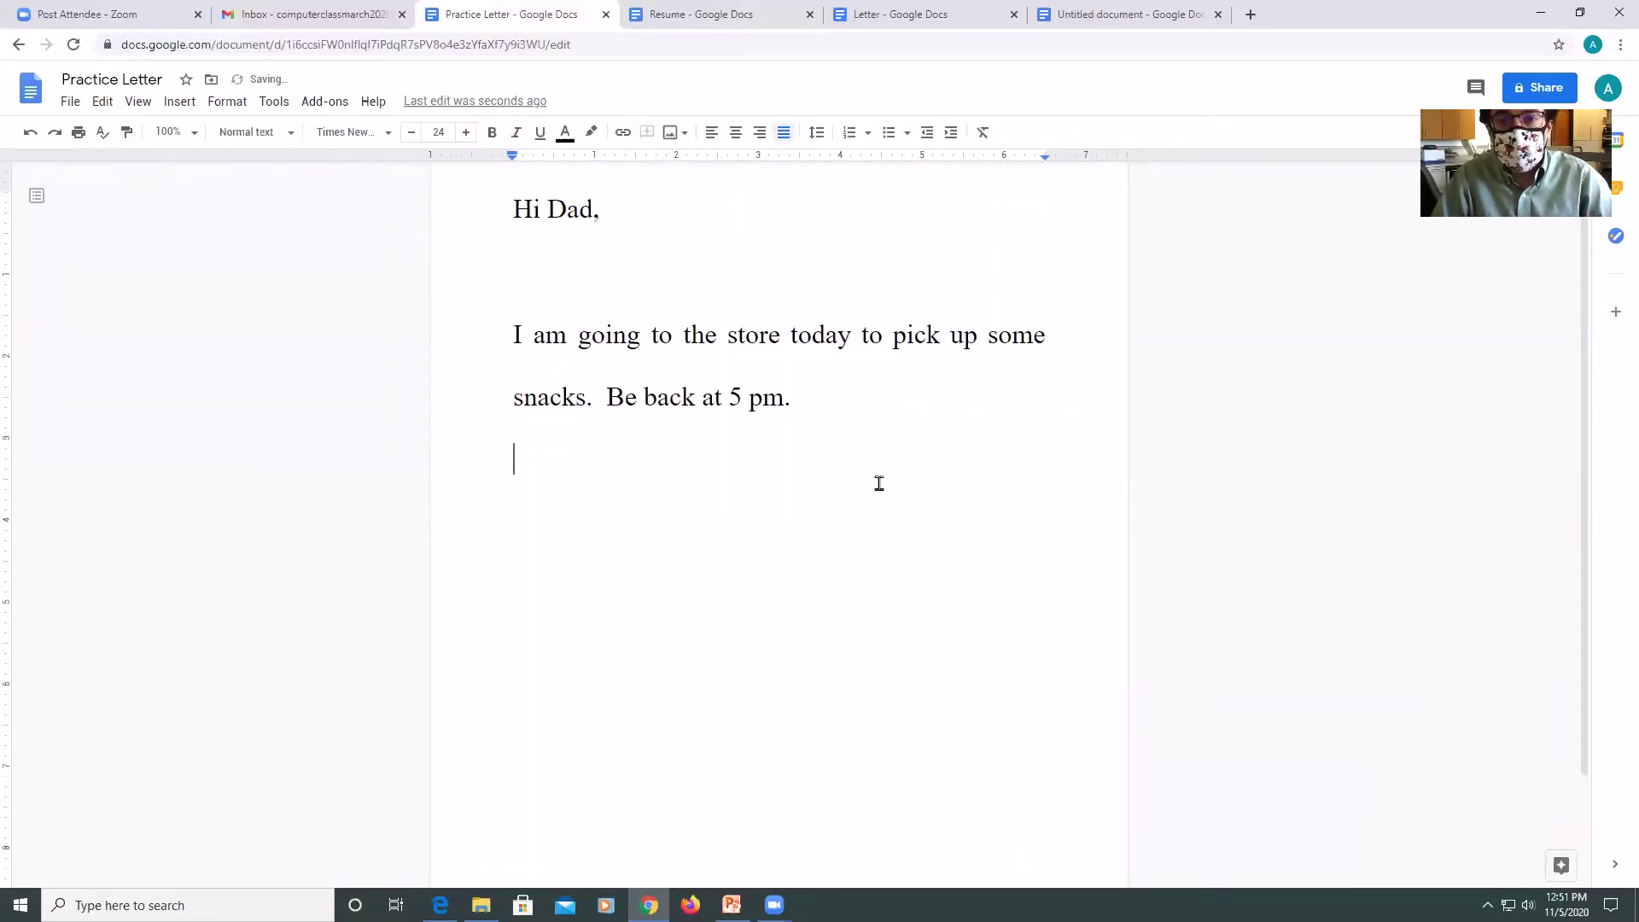
{"action": "left_click", "coordinate": [852, 470]}
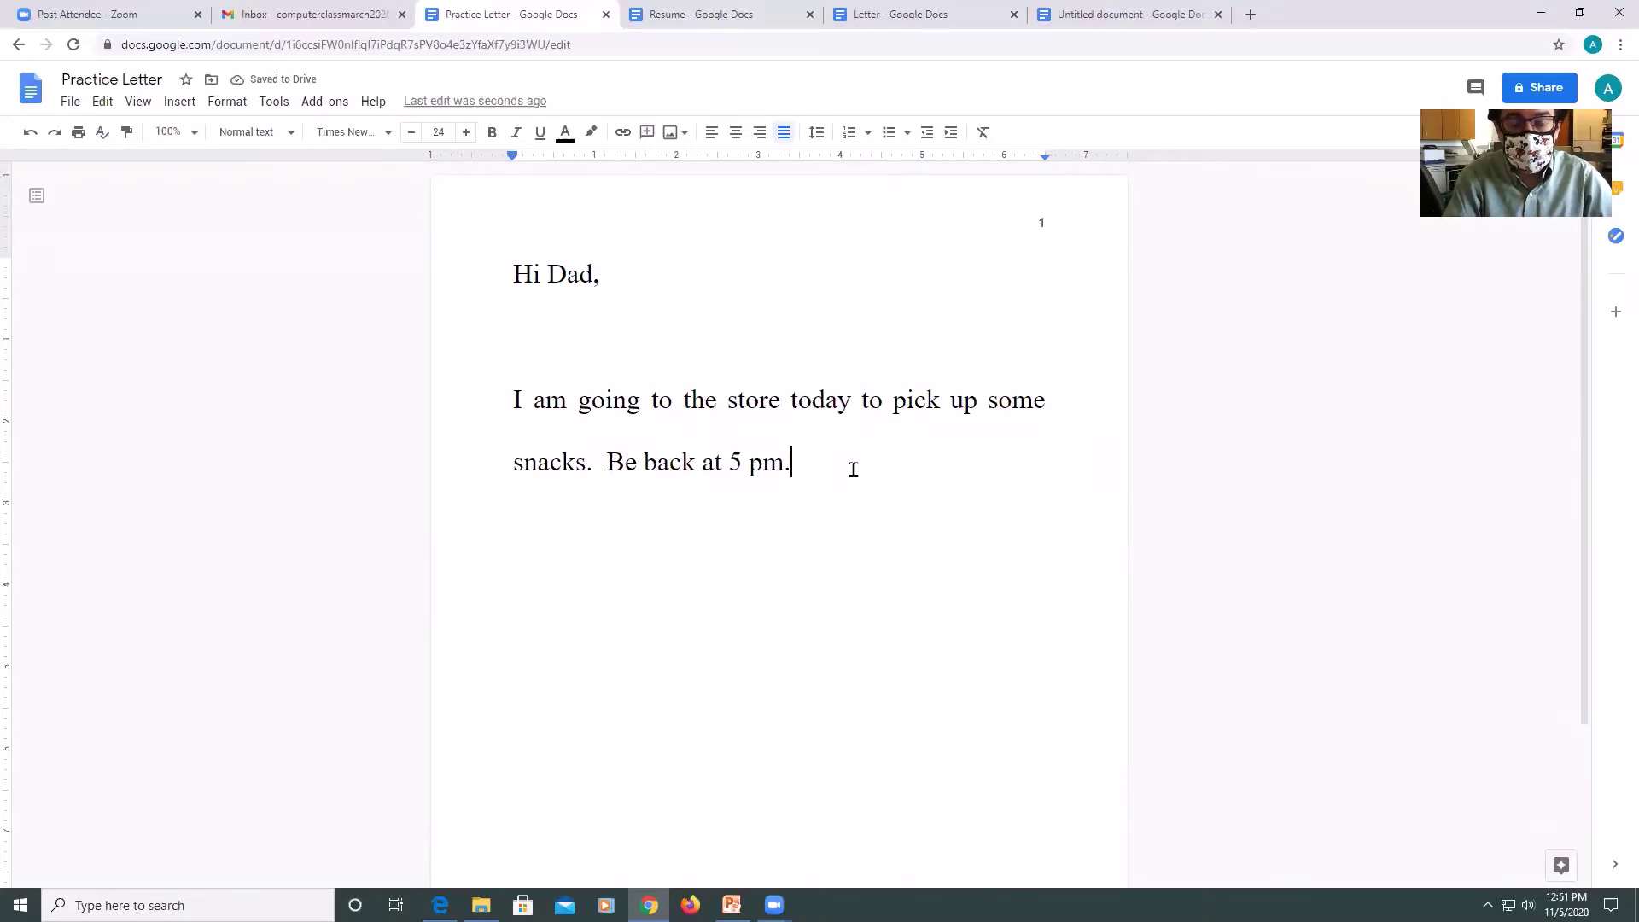
{"action": "scroll", "coordinate": [836, 499], "scroll_direction": "down", "scroll_amount": 2}
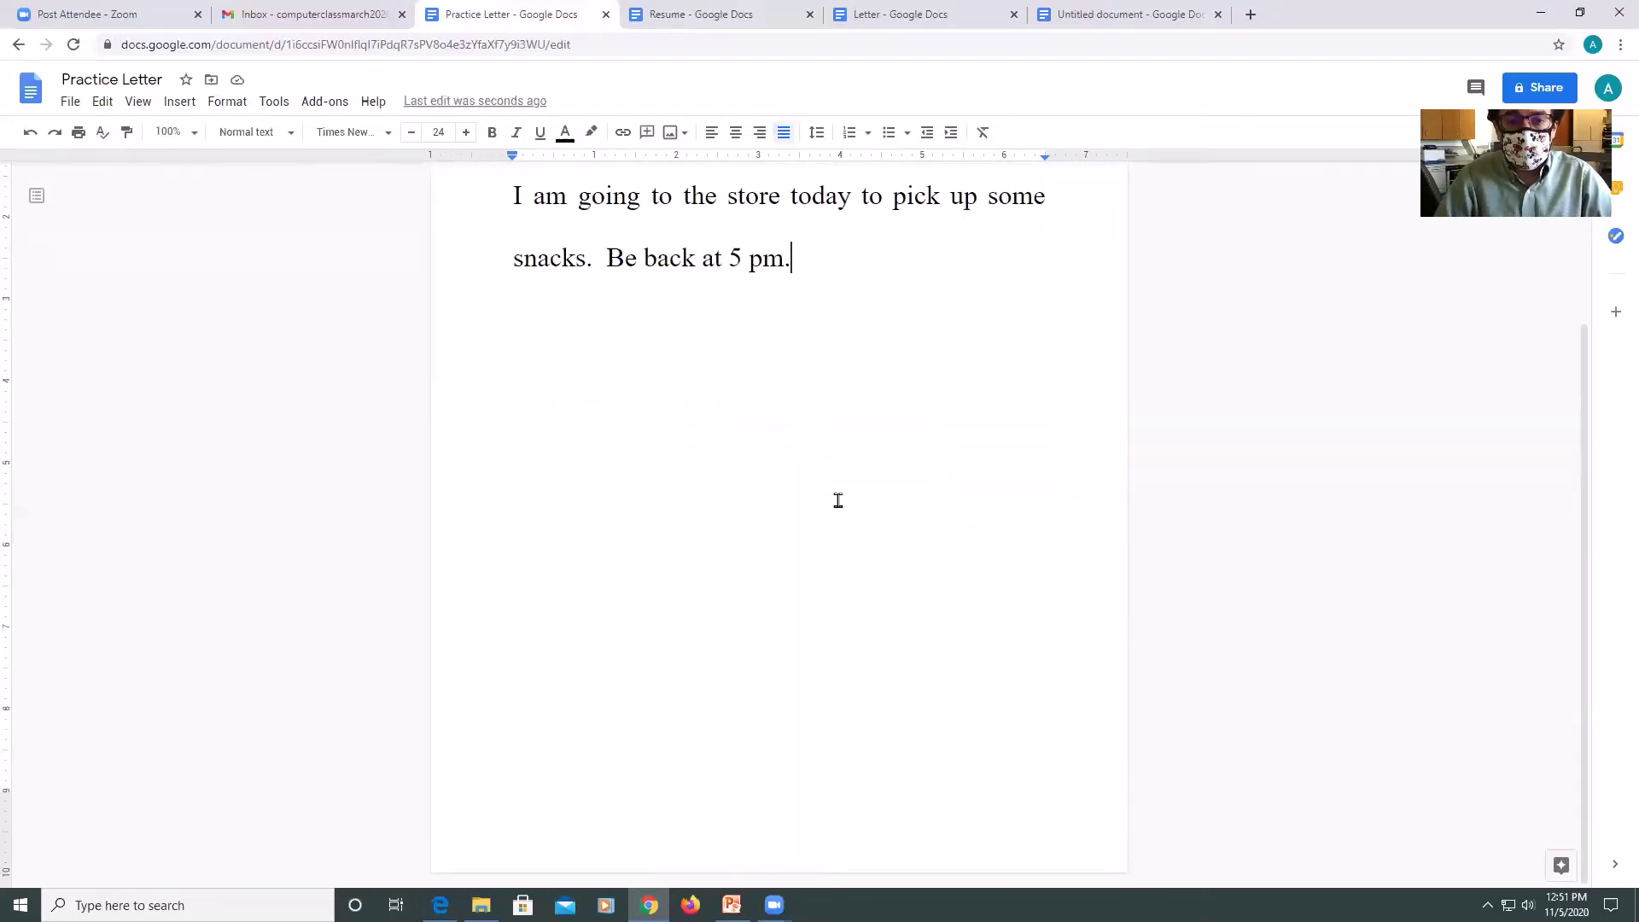
{"action": "scroll", "coordinate": [838, 500], "scroll_direction": "up", "scroll_amount": 2}
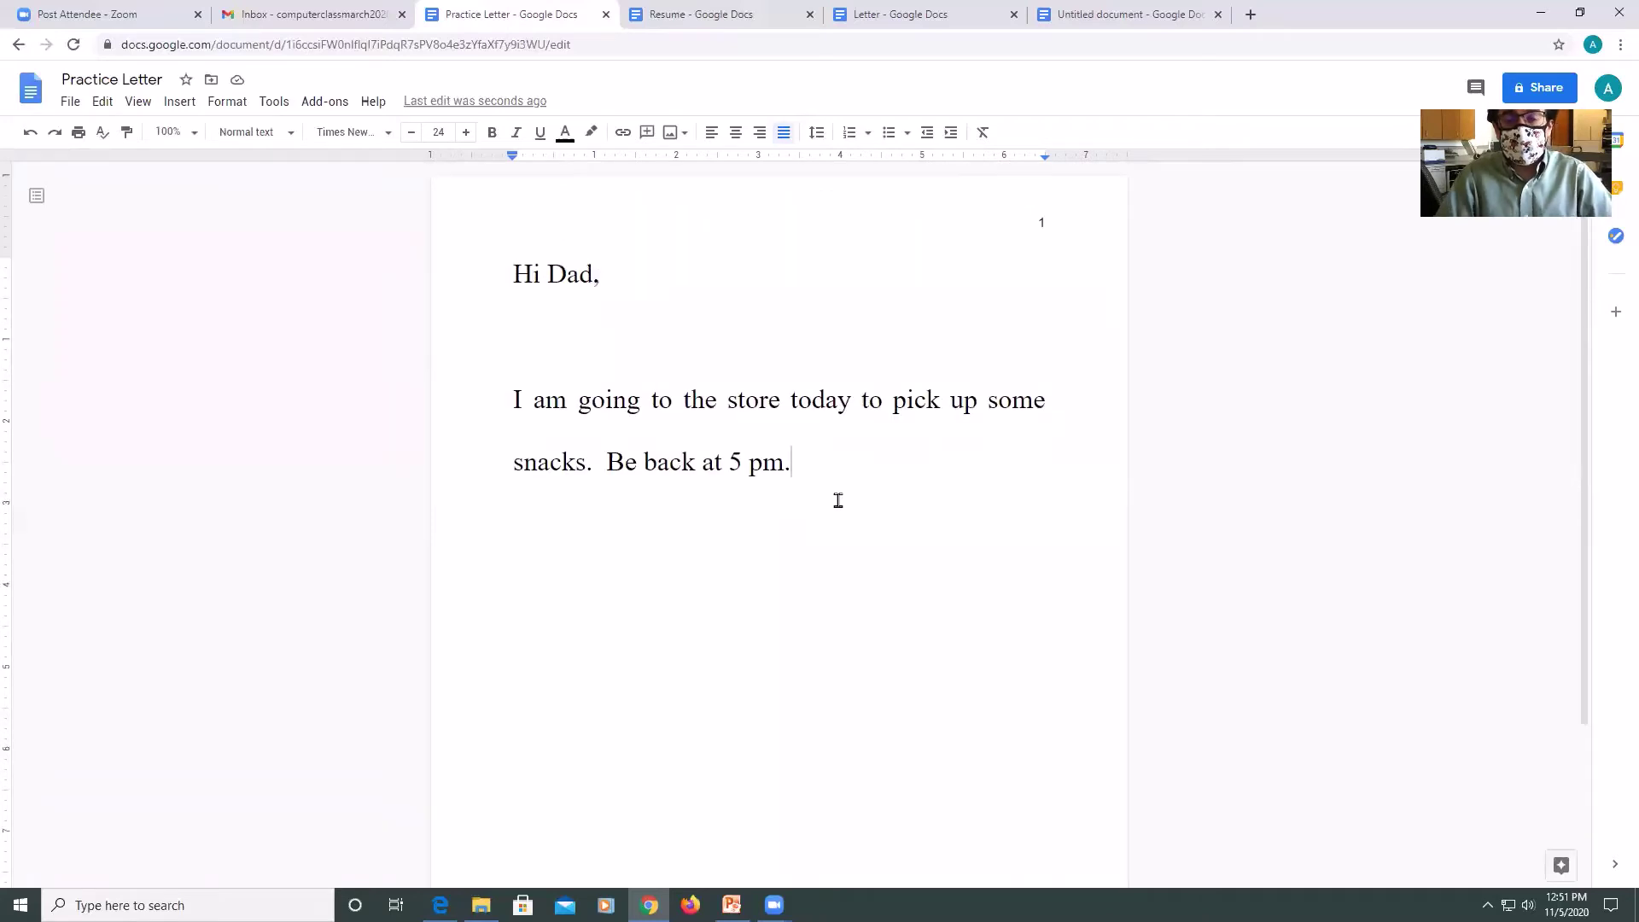